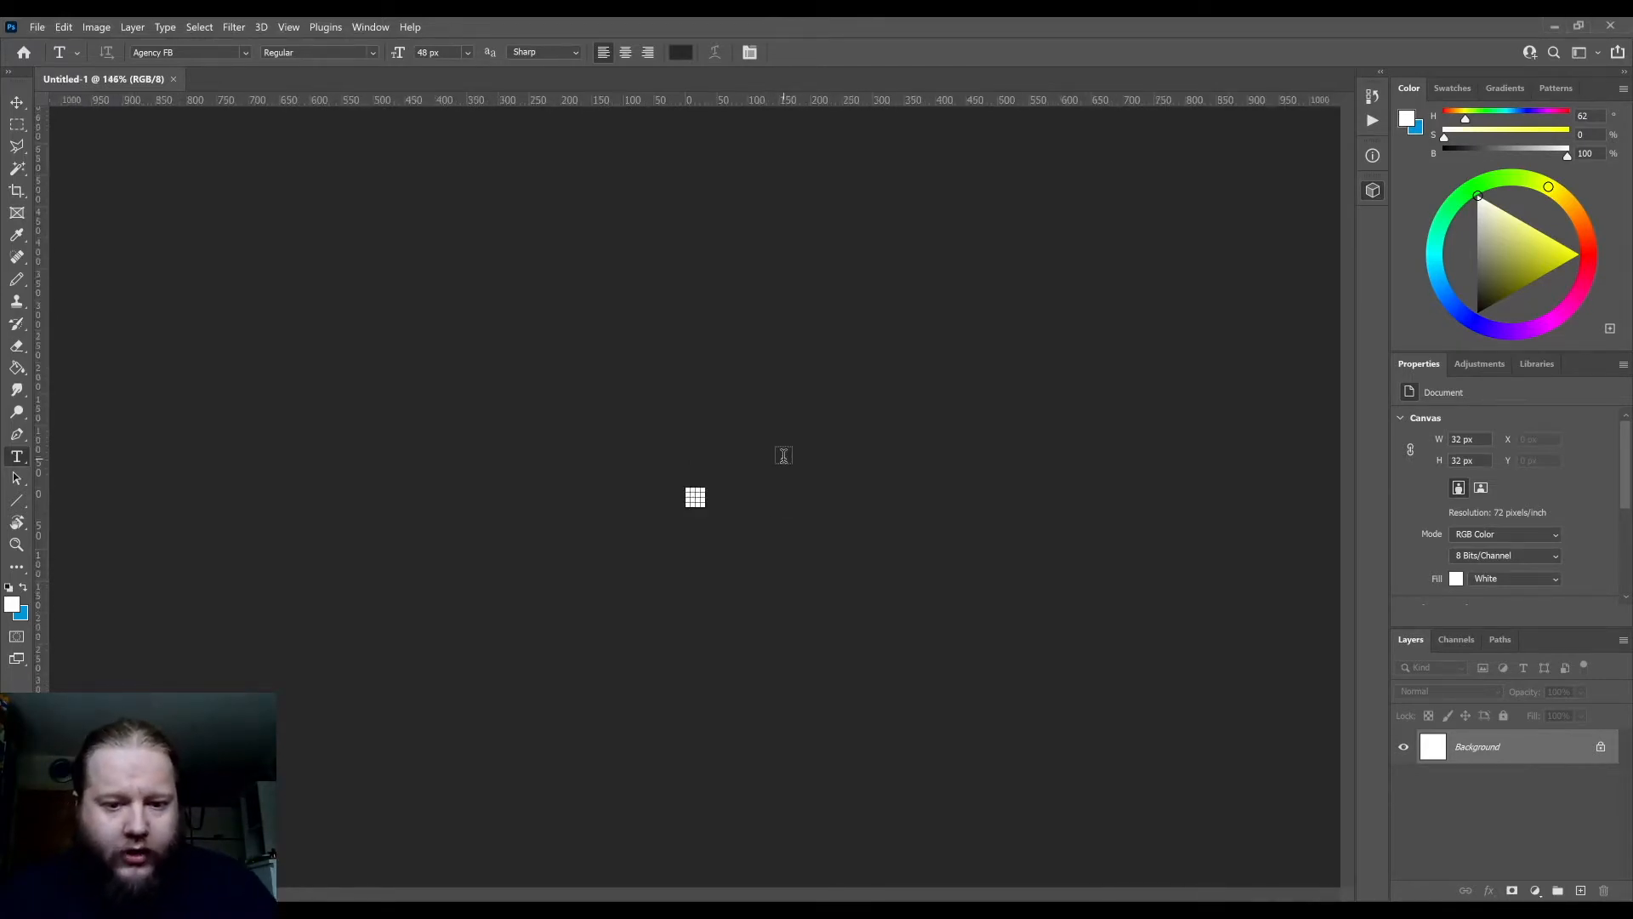
# - Add a new empty layer above the Background and set the foreground colour to black
pyautogui.scroll(5, 860, 493)
pyautogui.scroll(10, 860, 493)
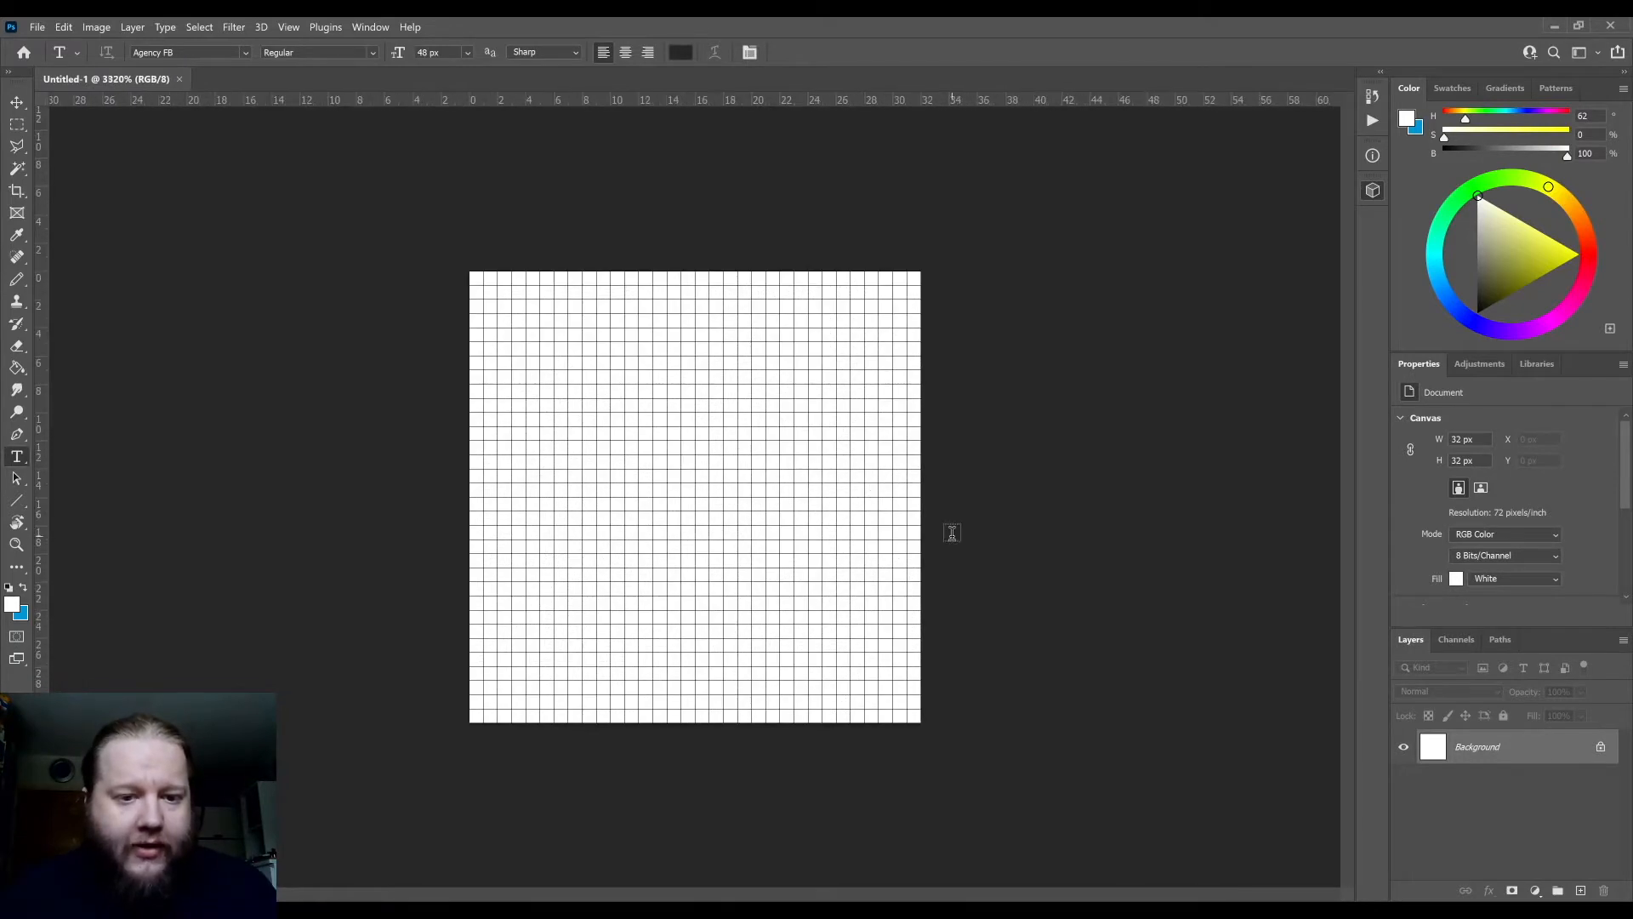
pyautogui.scroll(1, 952, 533)
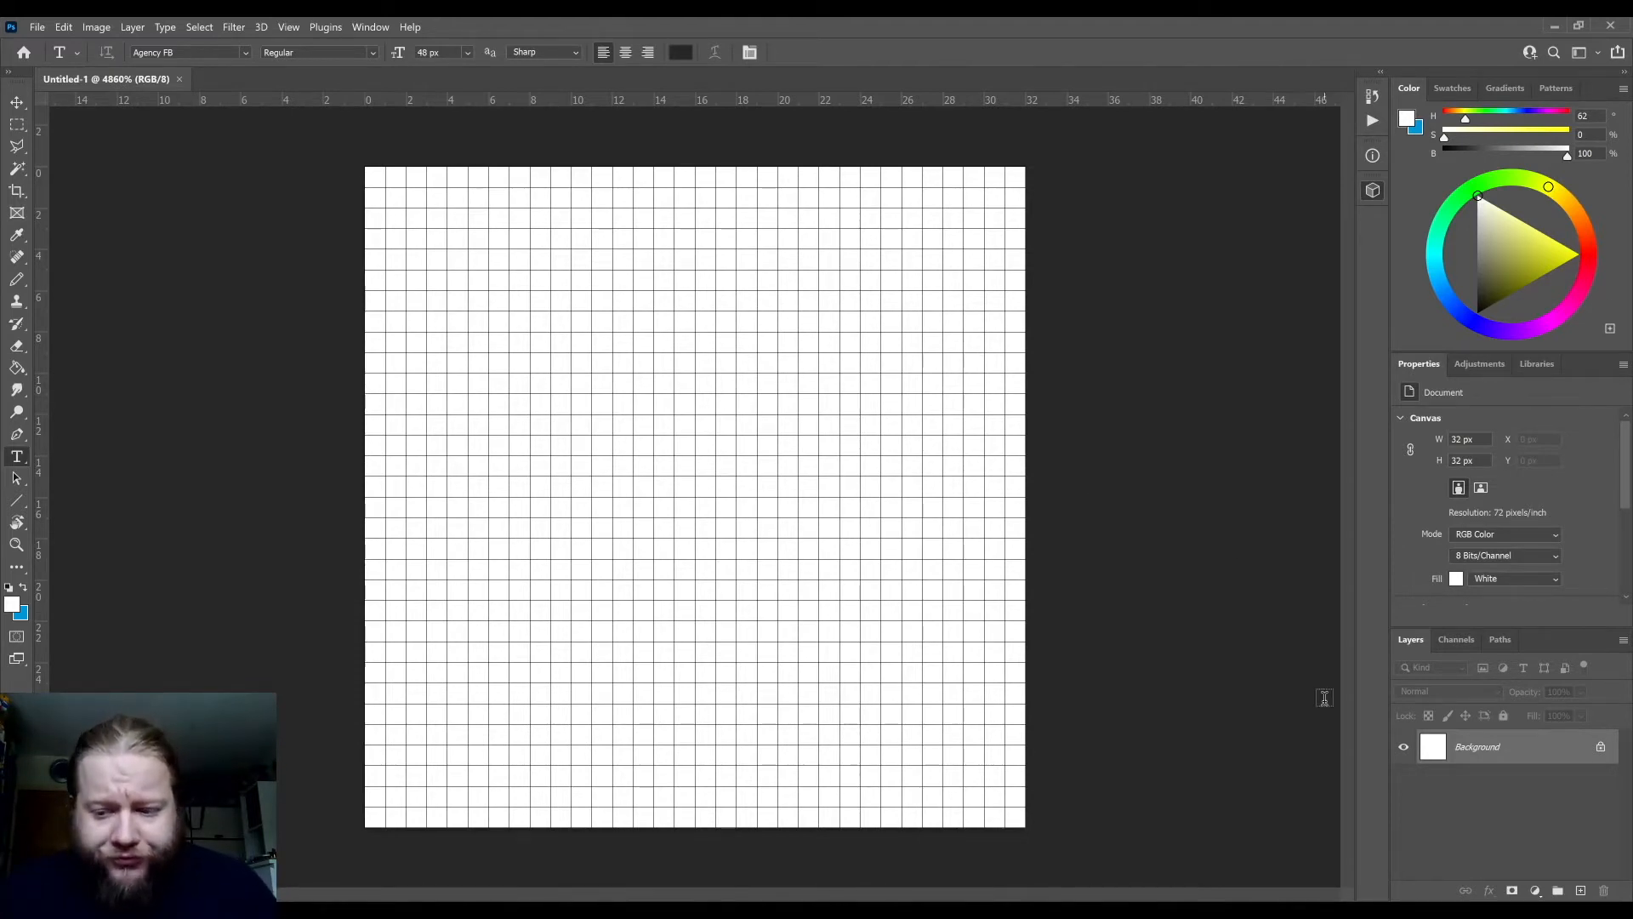
pyautogui.click(1580, 889)
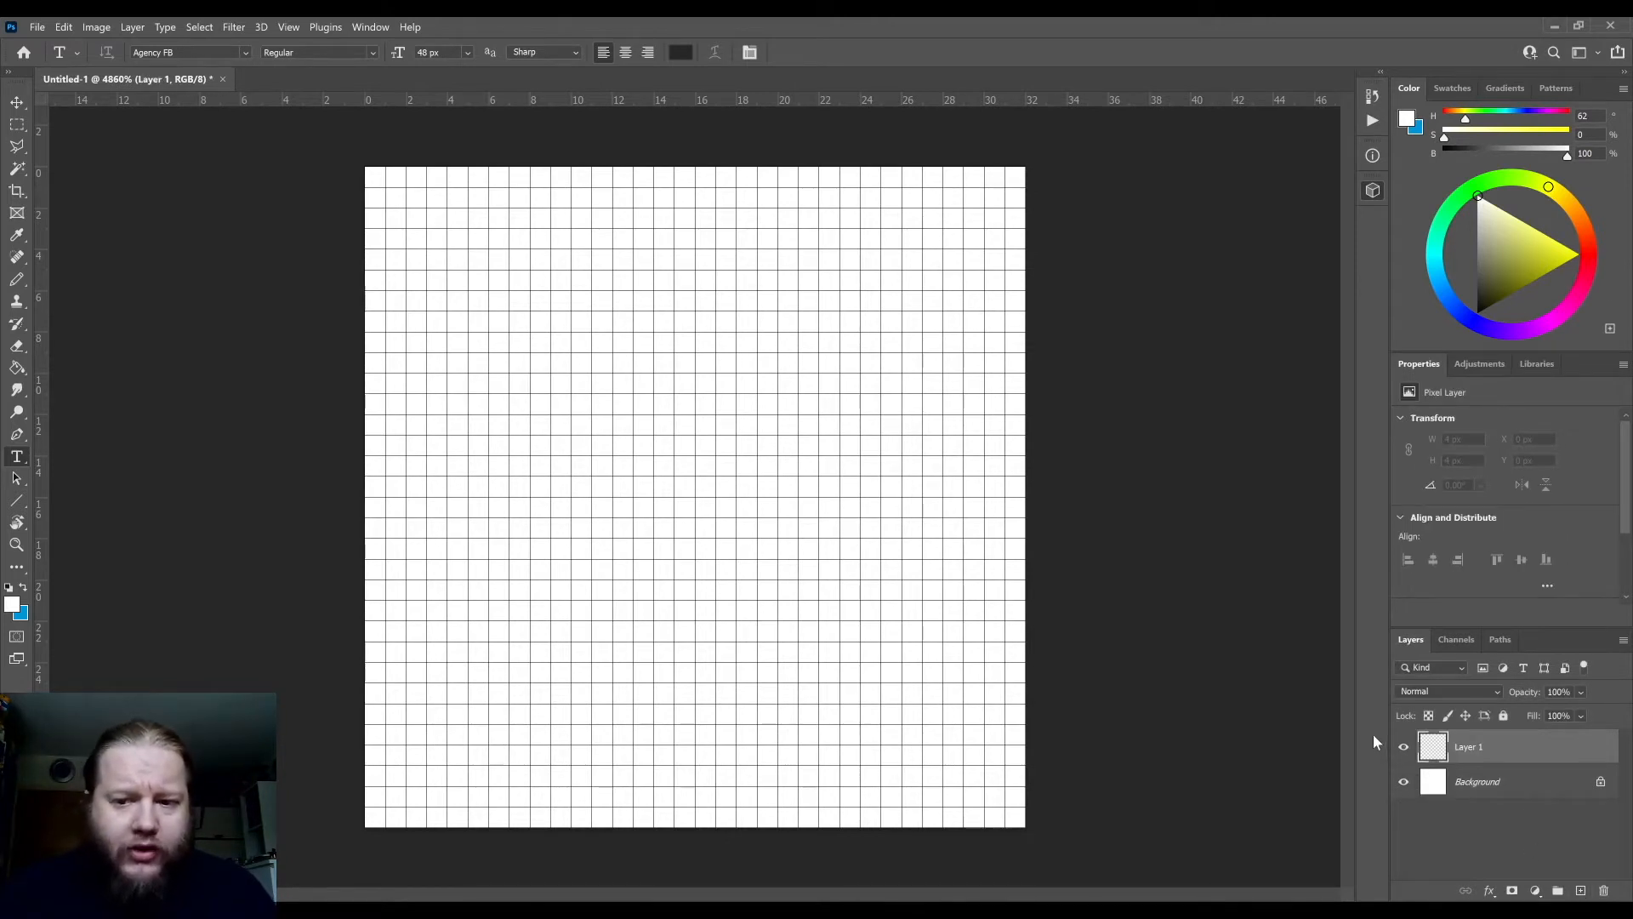
pyautogui.click(1478, 312)
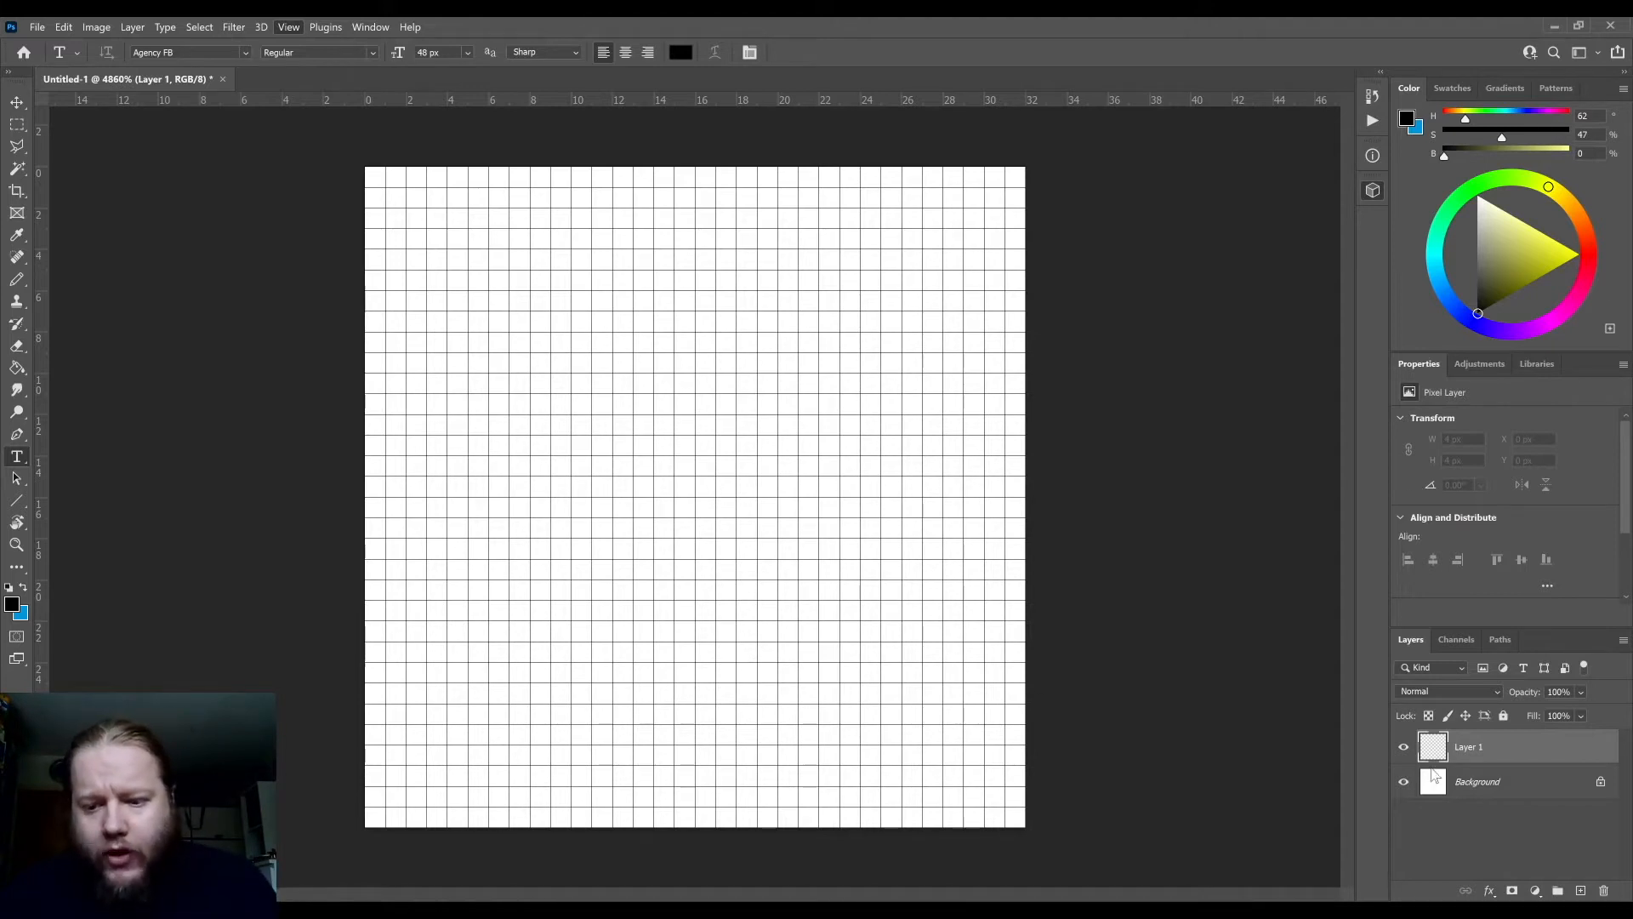
# - Delete the white Background layer so that only Layer 1 is left
pyautogui.click(1528, 859)
pyautogui.click(1479, 745)
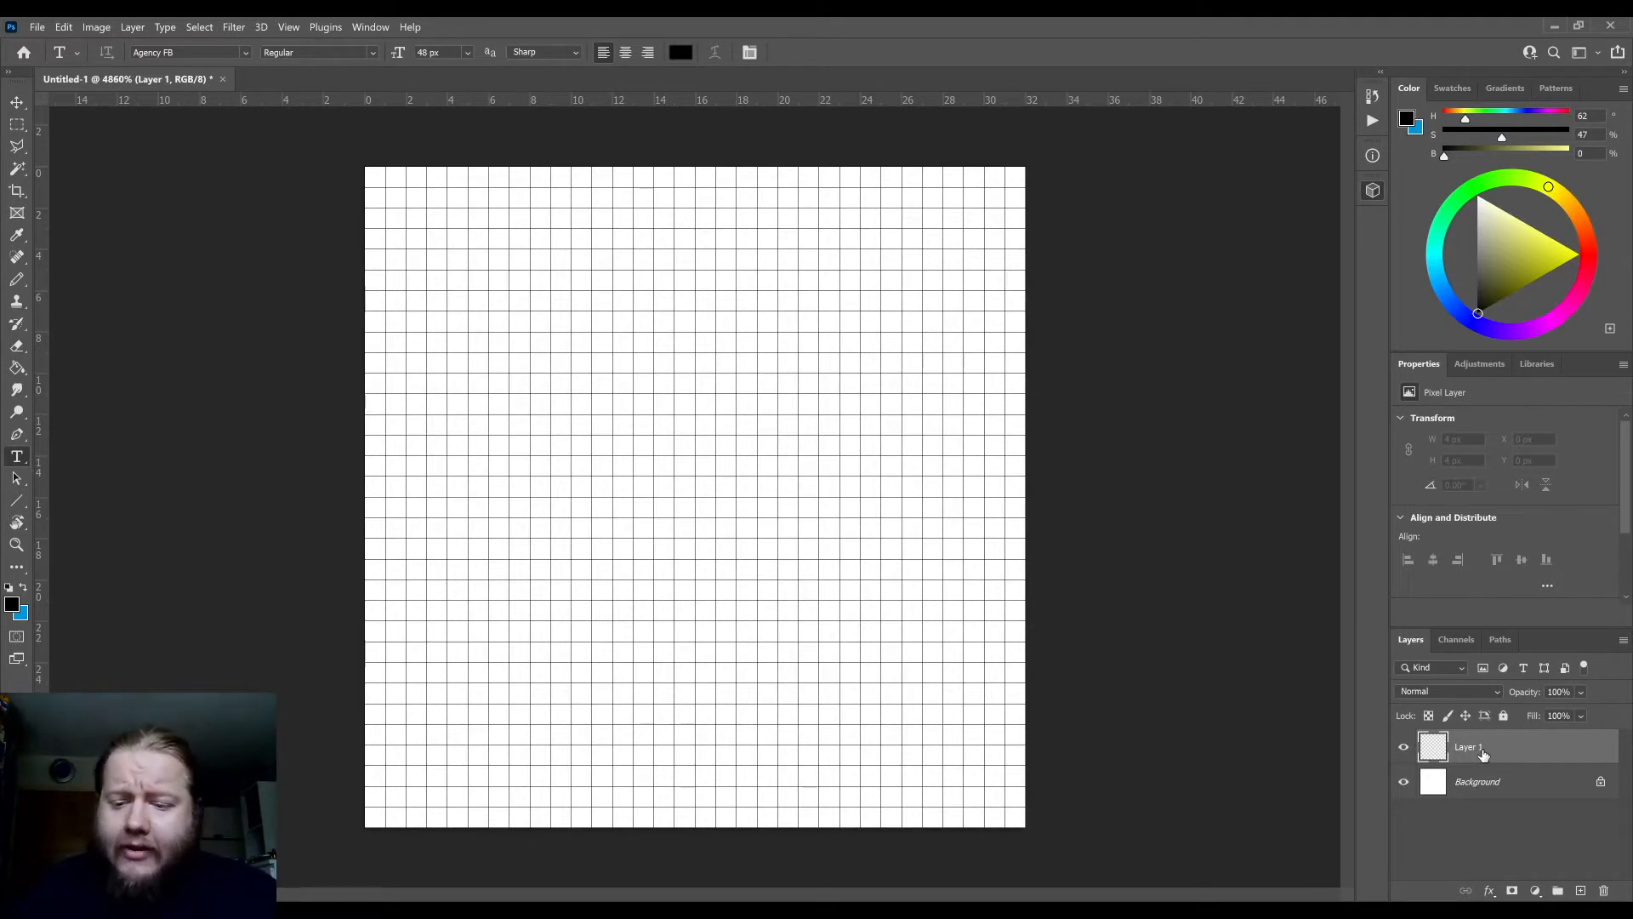
pyautogui.click(1524, 784)
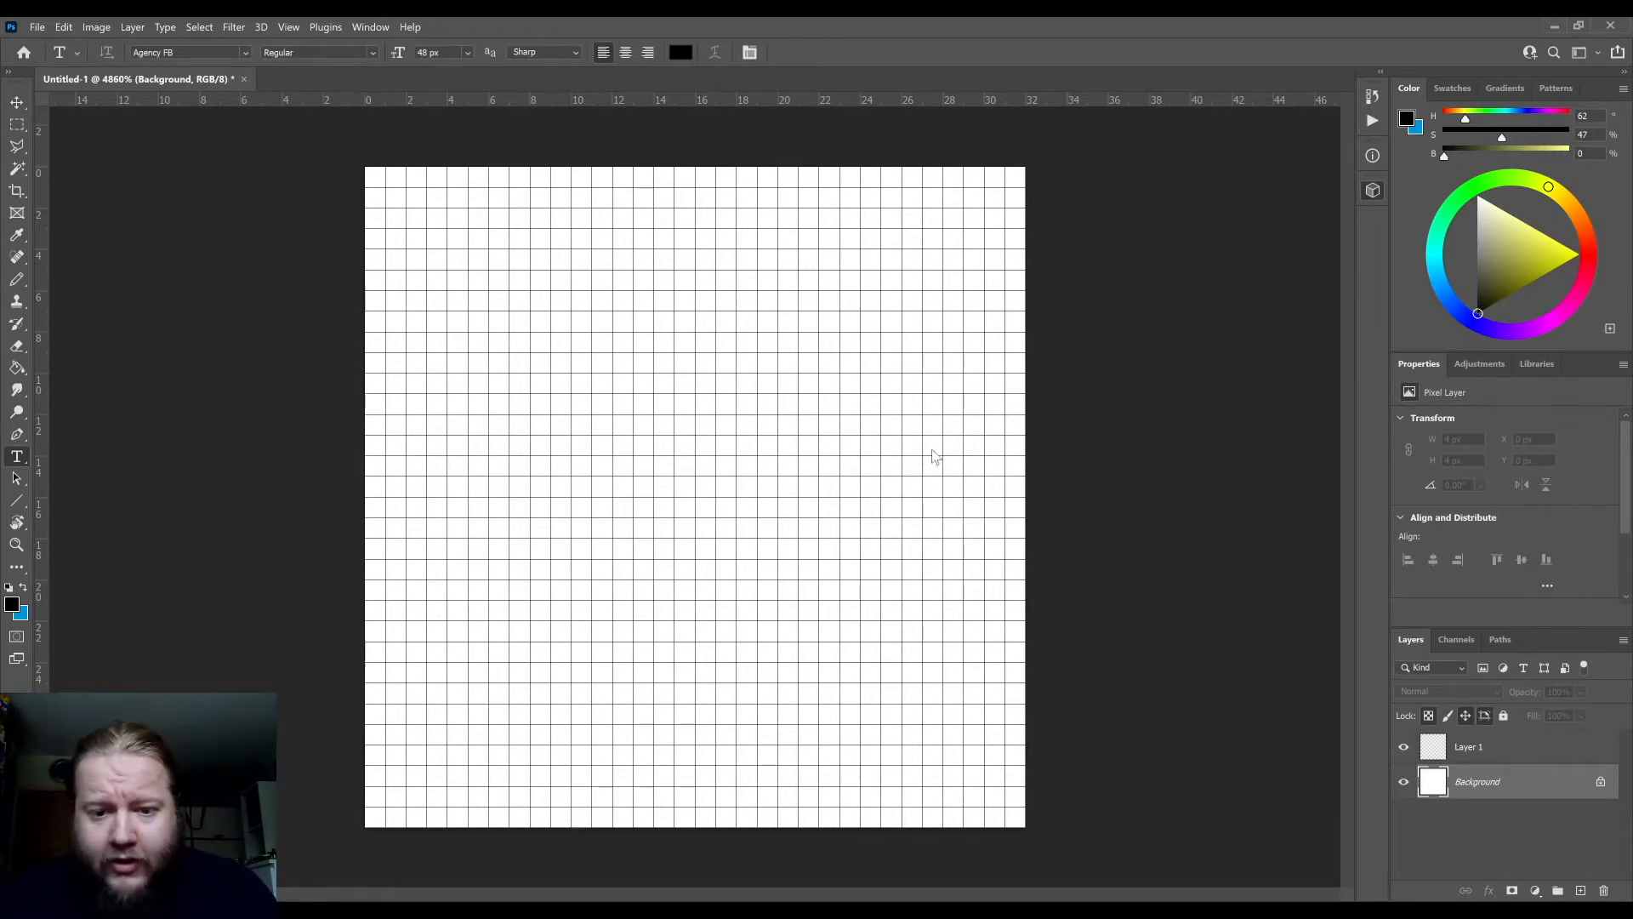
pyautogui.press('Delete')
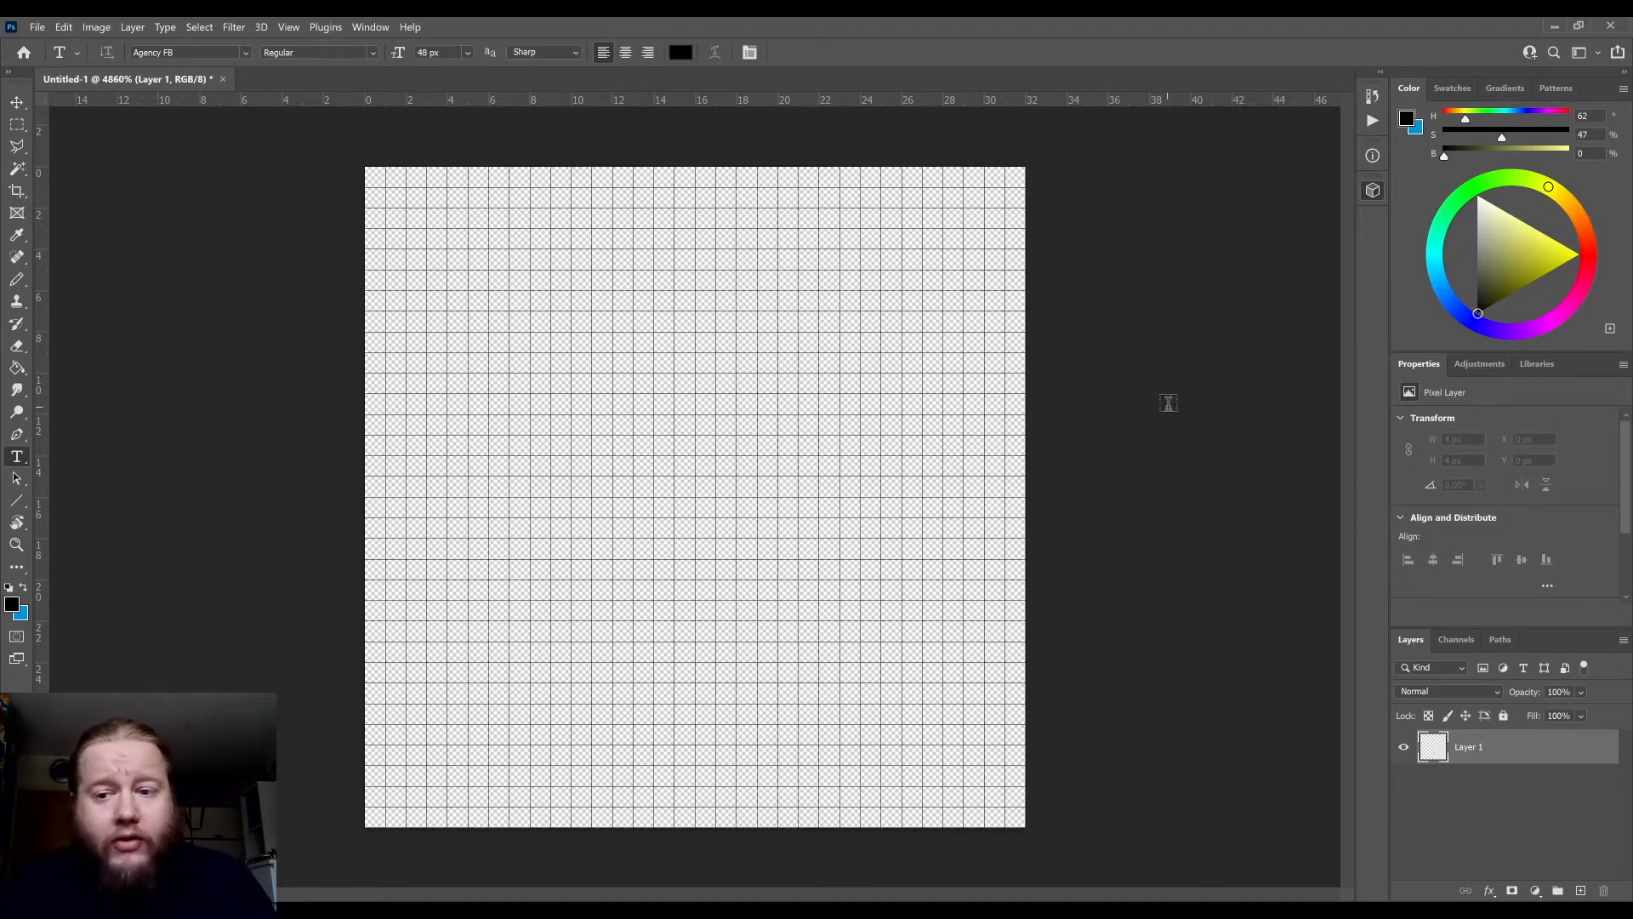
# - Set the foreground colour to light blue (H 197, S 59, B 100) and activate the Pencil tool
pyautogui.moveTo(1452, 309); pyautogui.dragTo(1440, 284)
pyautogui.click(1528, 224)
pyautogui.moveTo(1544, 197); pyautogui.dragTo(1561, 181)
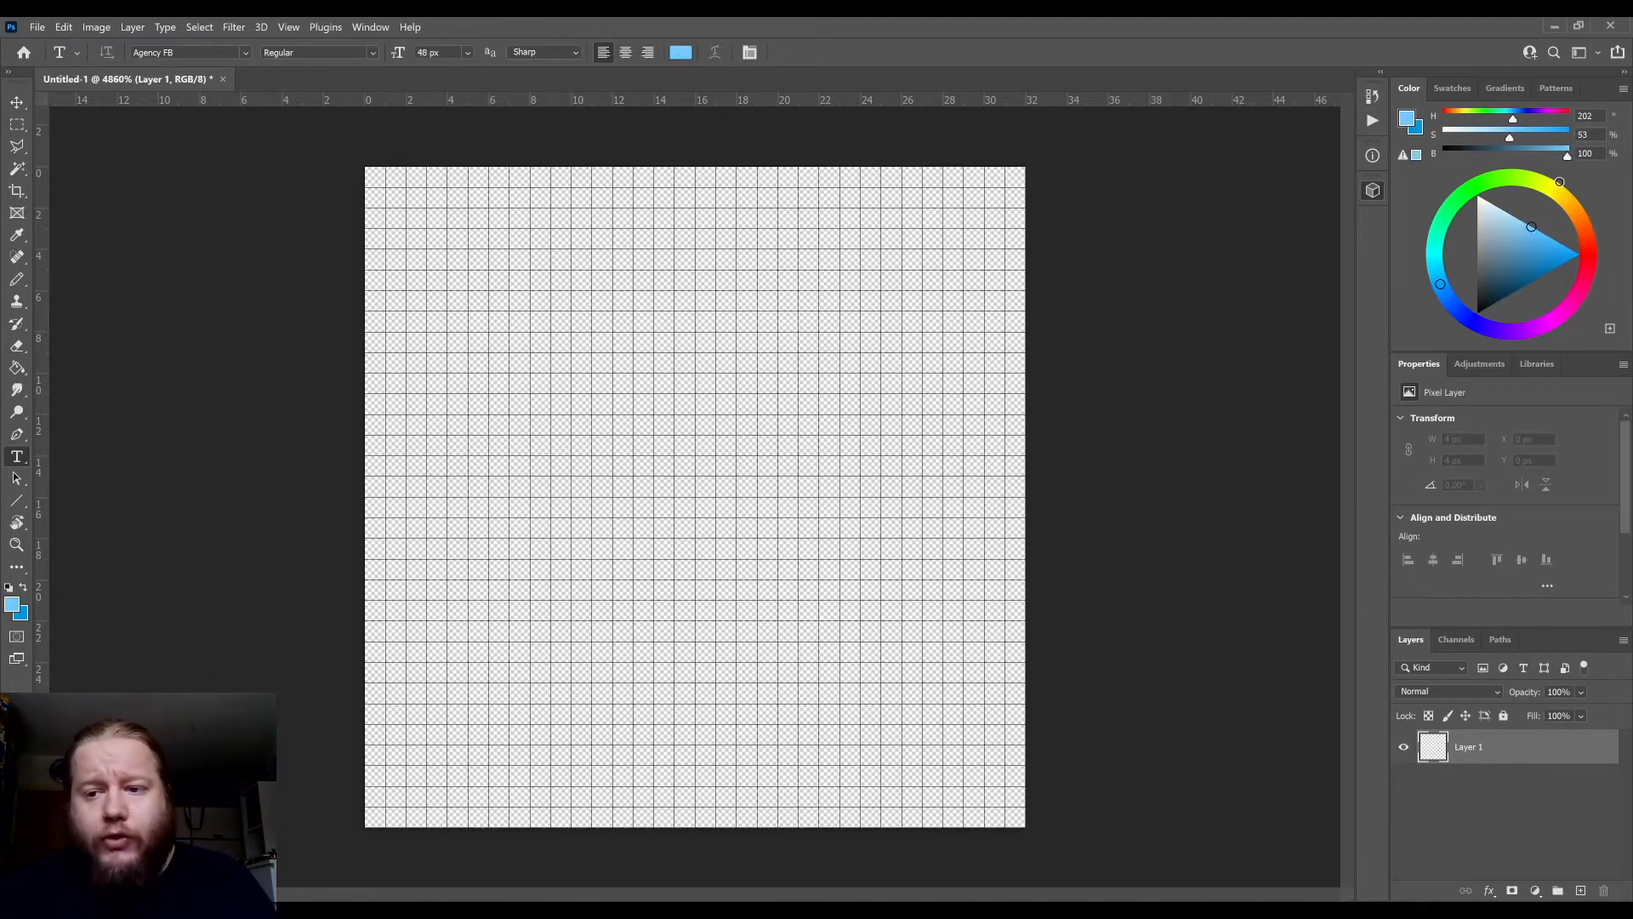
pyautogui.moveTo(1480, 285); pyautogui.dragTo(1476, 299)
pyautogui.moveTo(1447, 296)
pyautogui.mouseDown()
pyautogui.moveTo(1448, 254)
pyautogui.moveTo(1448, 275)
pyautogui.moveTo(1565, 202)
pyautogui.mouseUp()
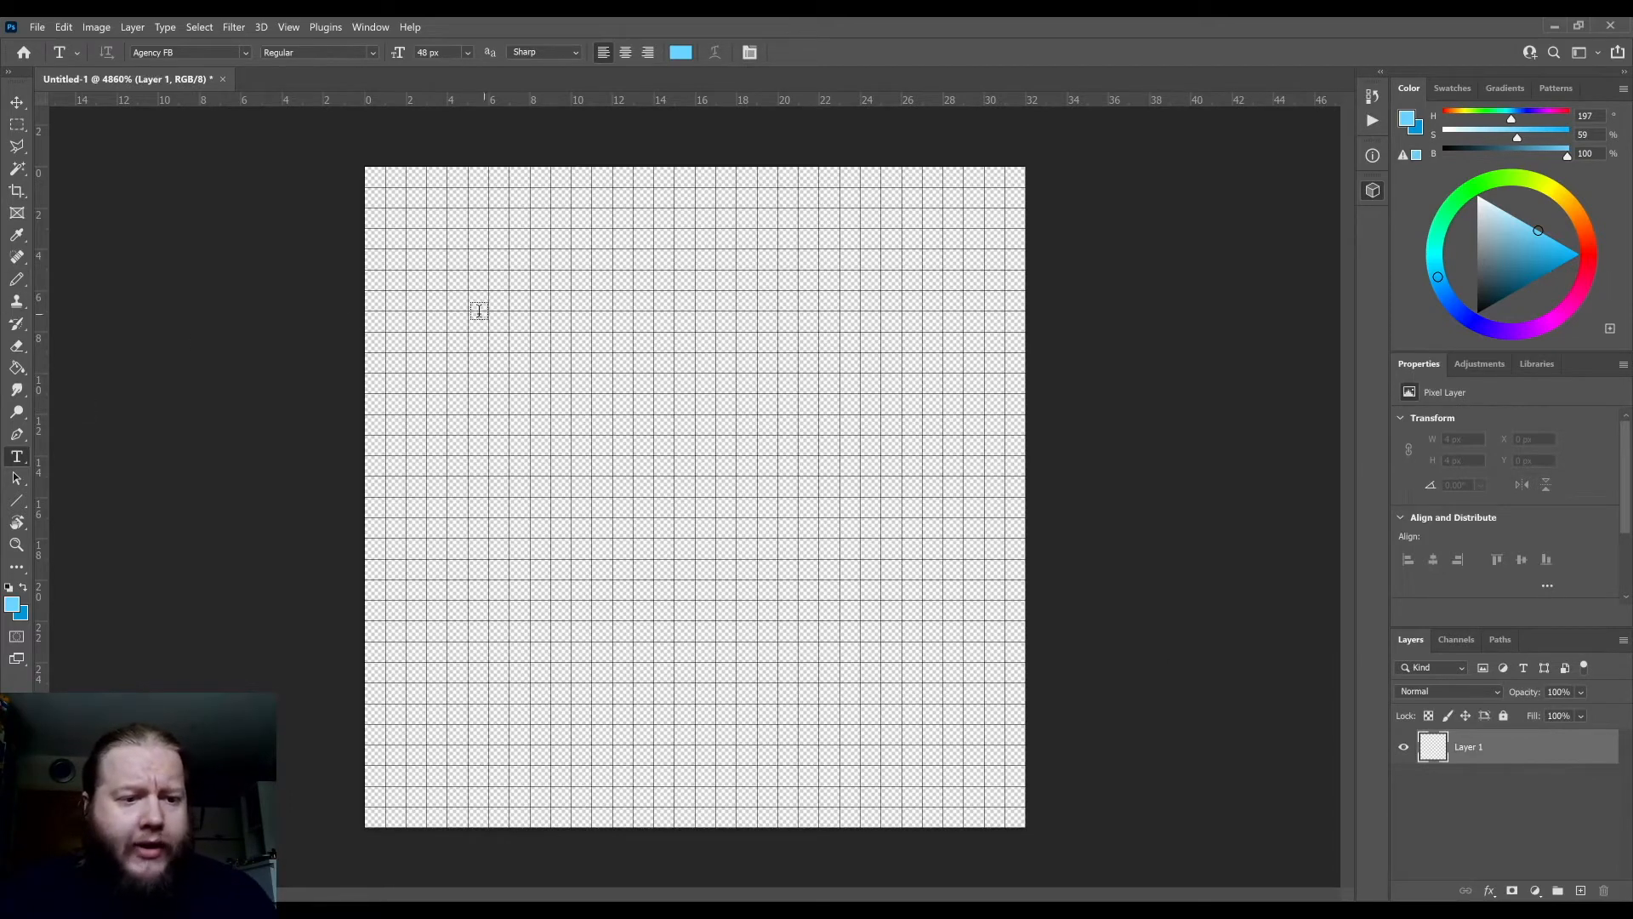
pyautogui.click(17, 281)
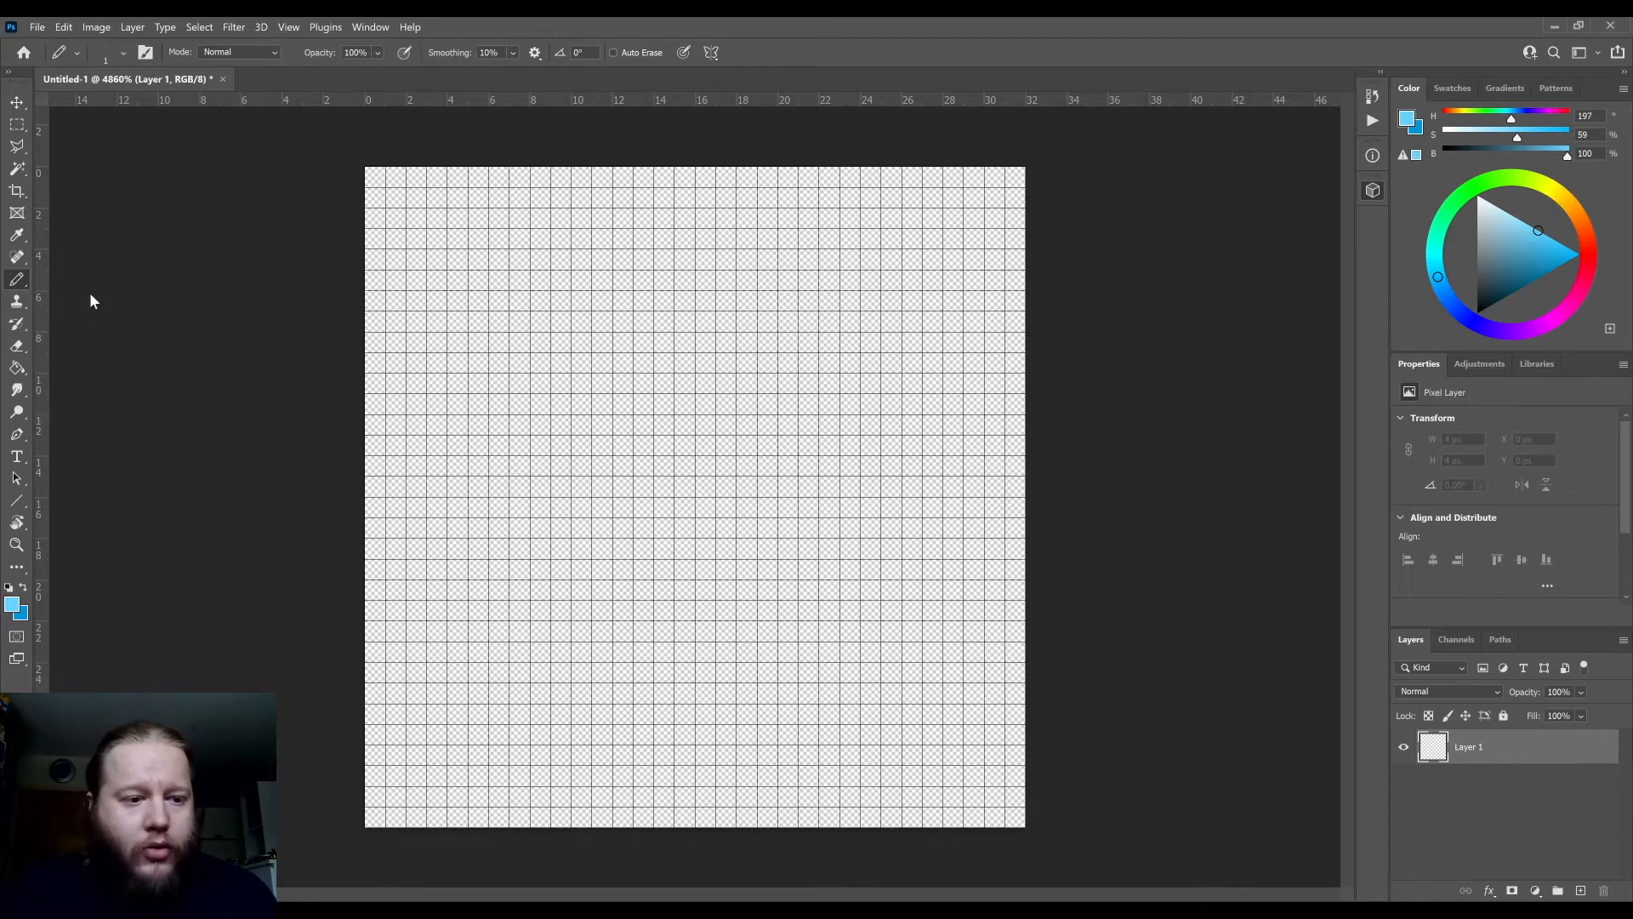
# - Switch to the Brush tool, raise its hardness and reduce the brush size to 1 px
pyautogui.hotkey('shift', 'b')
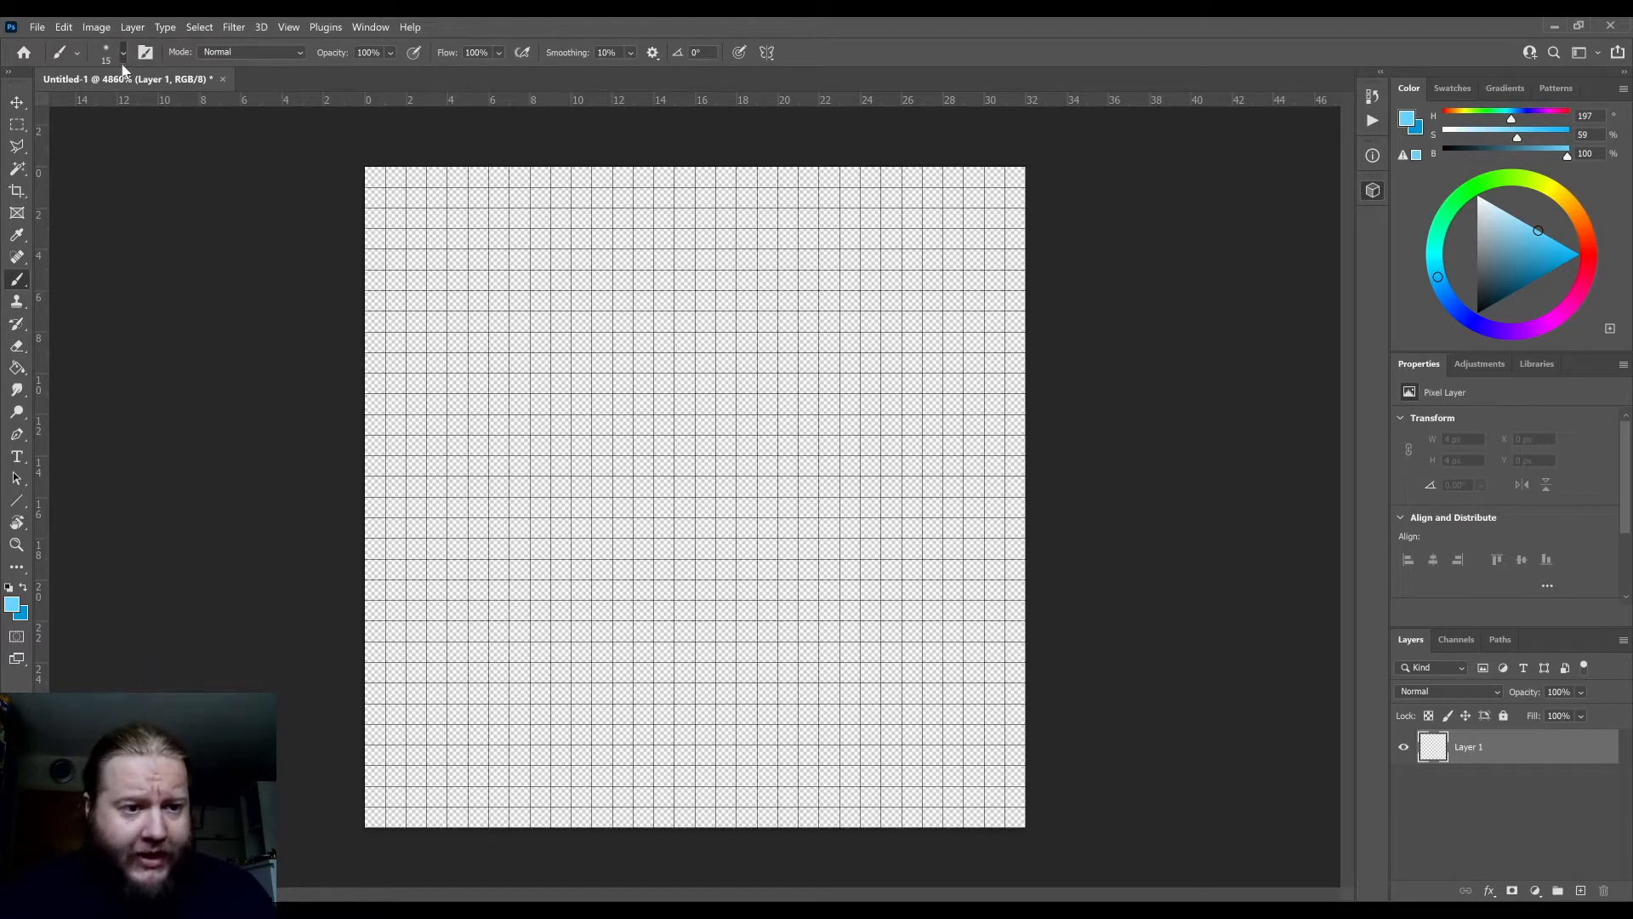
pyautogui.press(']')
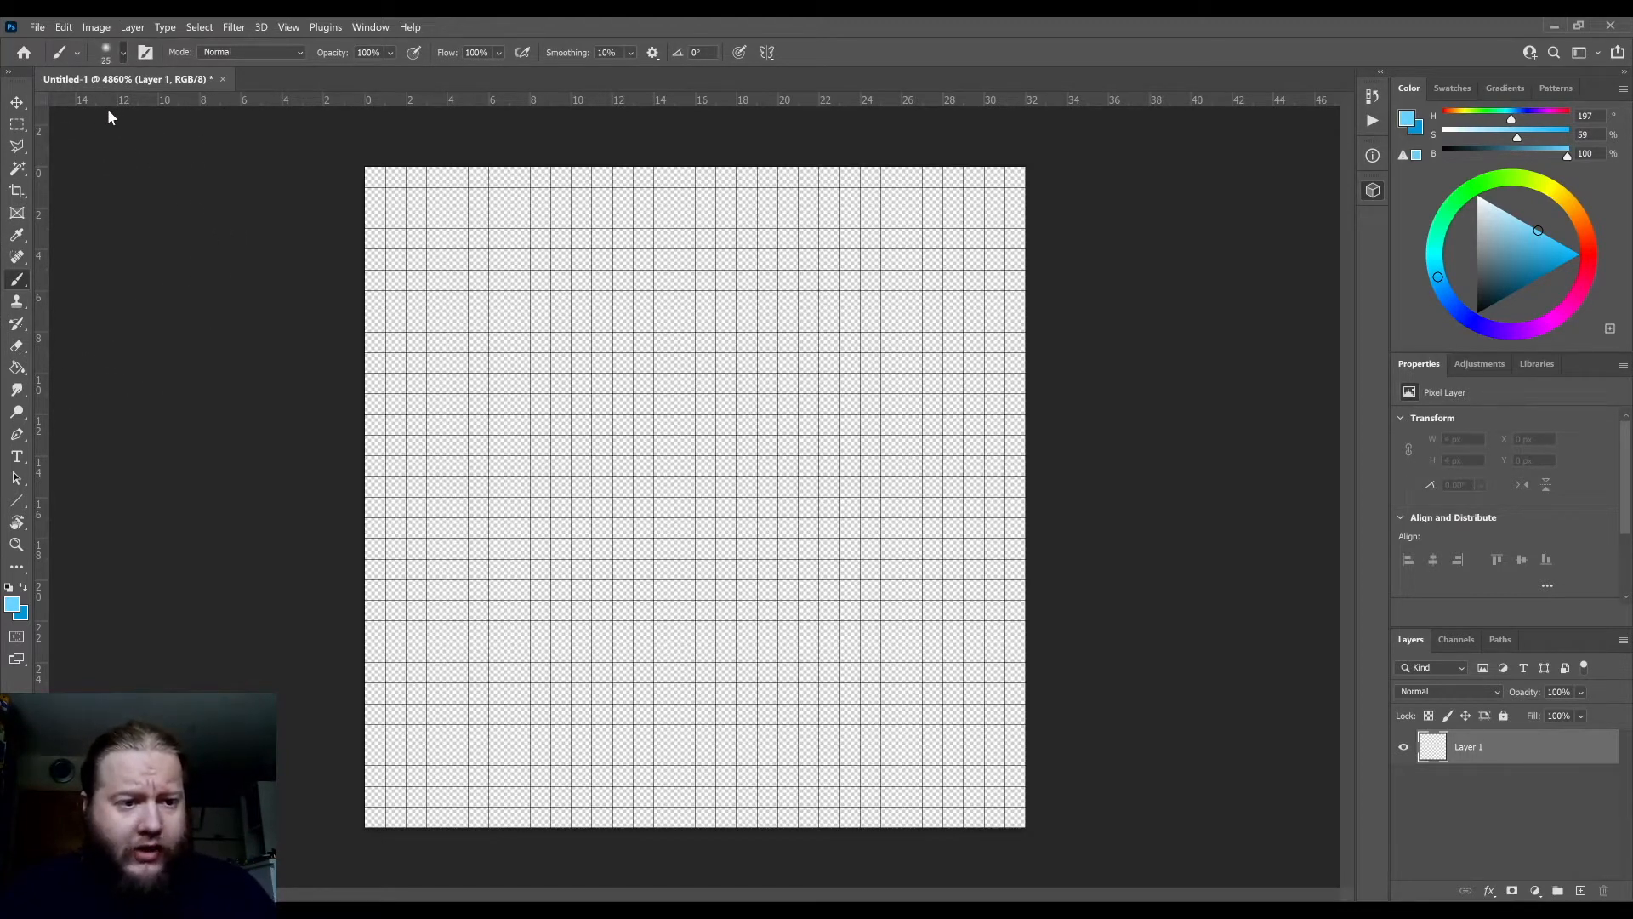
pyautogui.hotkey('shift', ']')
pyautogui.hotkey('shift', ']')
pyautogui.hotkey('shift', ']')
pyautogui.hotkey('shift', ']')
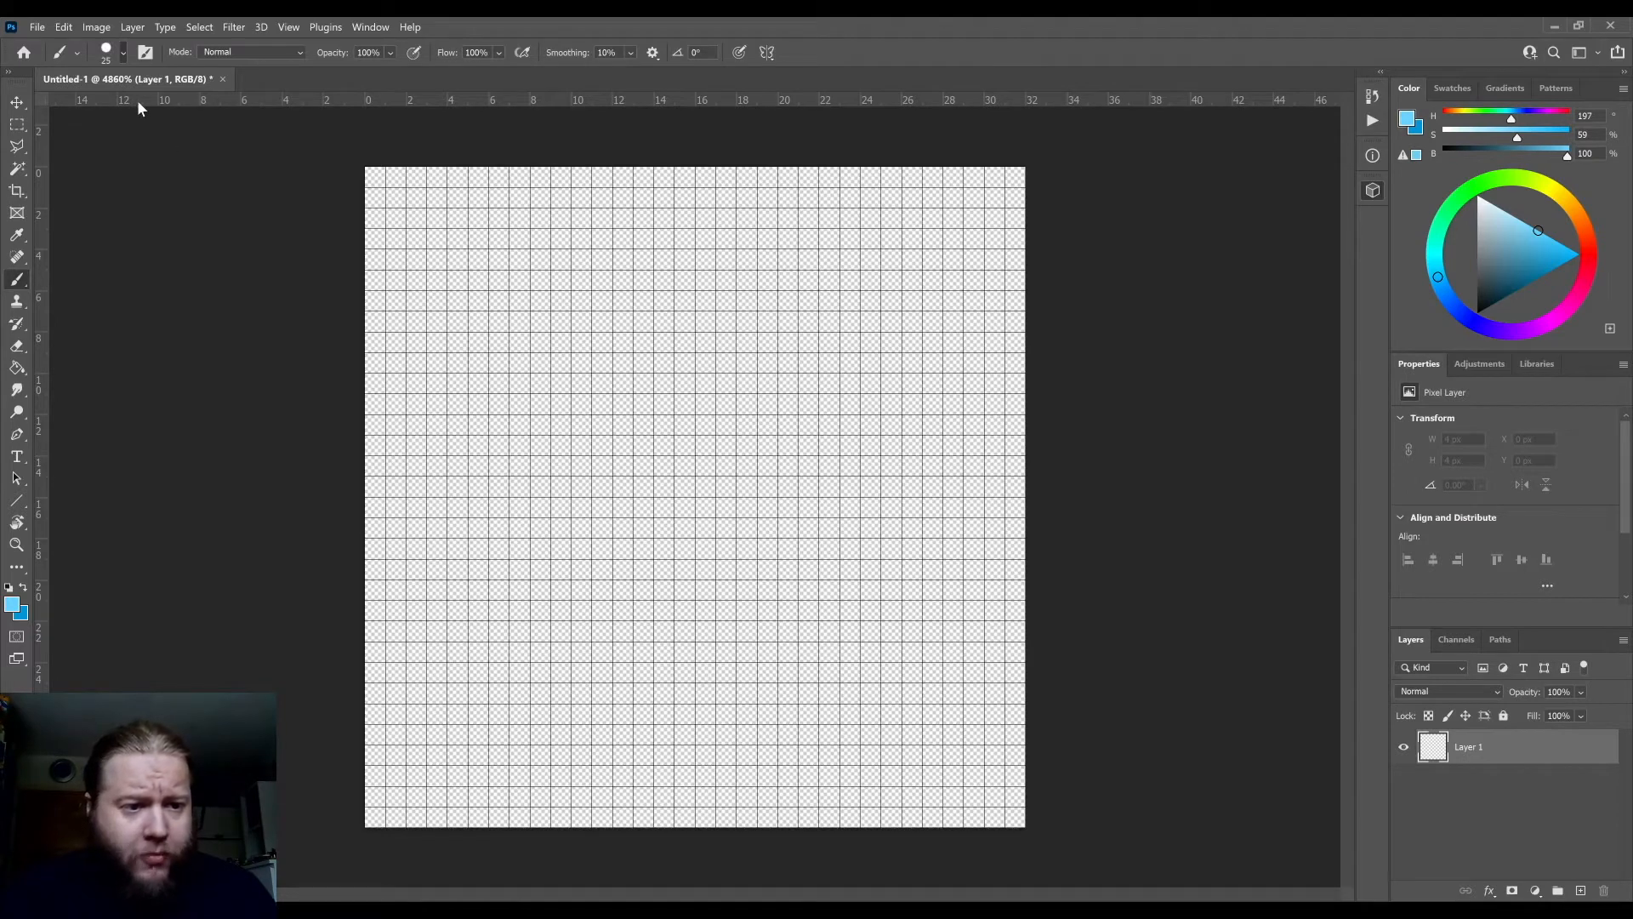
pyautogui.press('[')
pyautogui.press('[')
pyautogui.press('[')
pyautogui.press('[')
pyautogui.press('[')
pyautogui.press('[')
pyautogui.press('[')
pyautogui.press('[')
pyautogui.press('[')
pyautogui.press('[')
pyautogui.press('[')
pyautogui.press('[')
# - Test the 1 px brush with freehand curves across the canvas, check them at different magnifications, and undo the strokes
pyautogui.moveTo(562, 409)
pyautogui.mouseDown()
pyautogui.moveTo(827, 408)
pyautogui.moveTo(748, 587)
pyautogui.moveTo(544, 591)
pyautogui.moveTo(723, 587)
pyautogui.moveTo(831, 275)
pyautogui.moveTo(732, 281)
pyautogui.mouseUp()
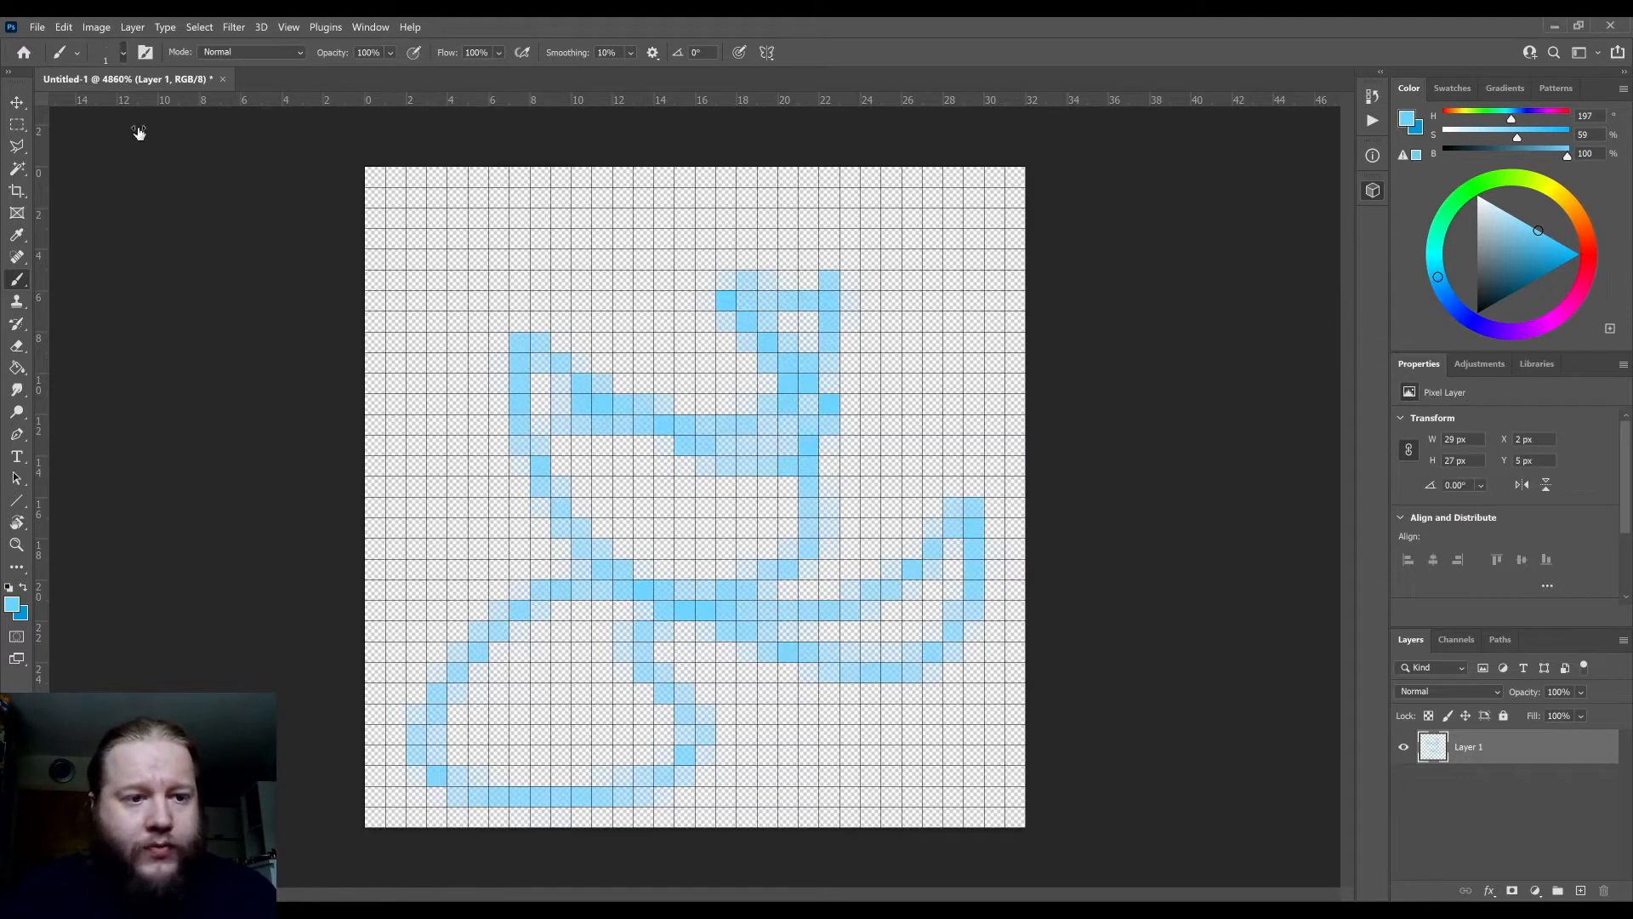
pyautogui.moveTo(596, 280)
pyautogui.mouseDown()
pyautogui.moveTo(583, 273)
pyautogui.moveTo(627, 246)
pyautogui.moveTo(672, 260)
pyautogui.mouseUp()
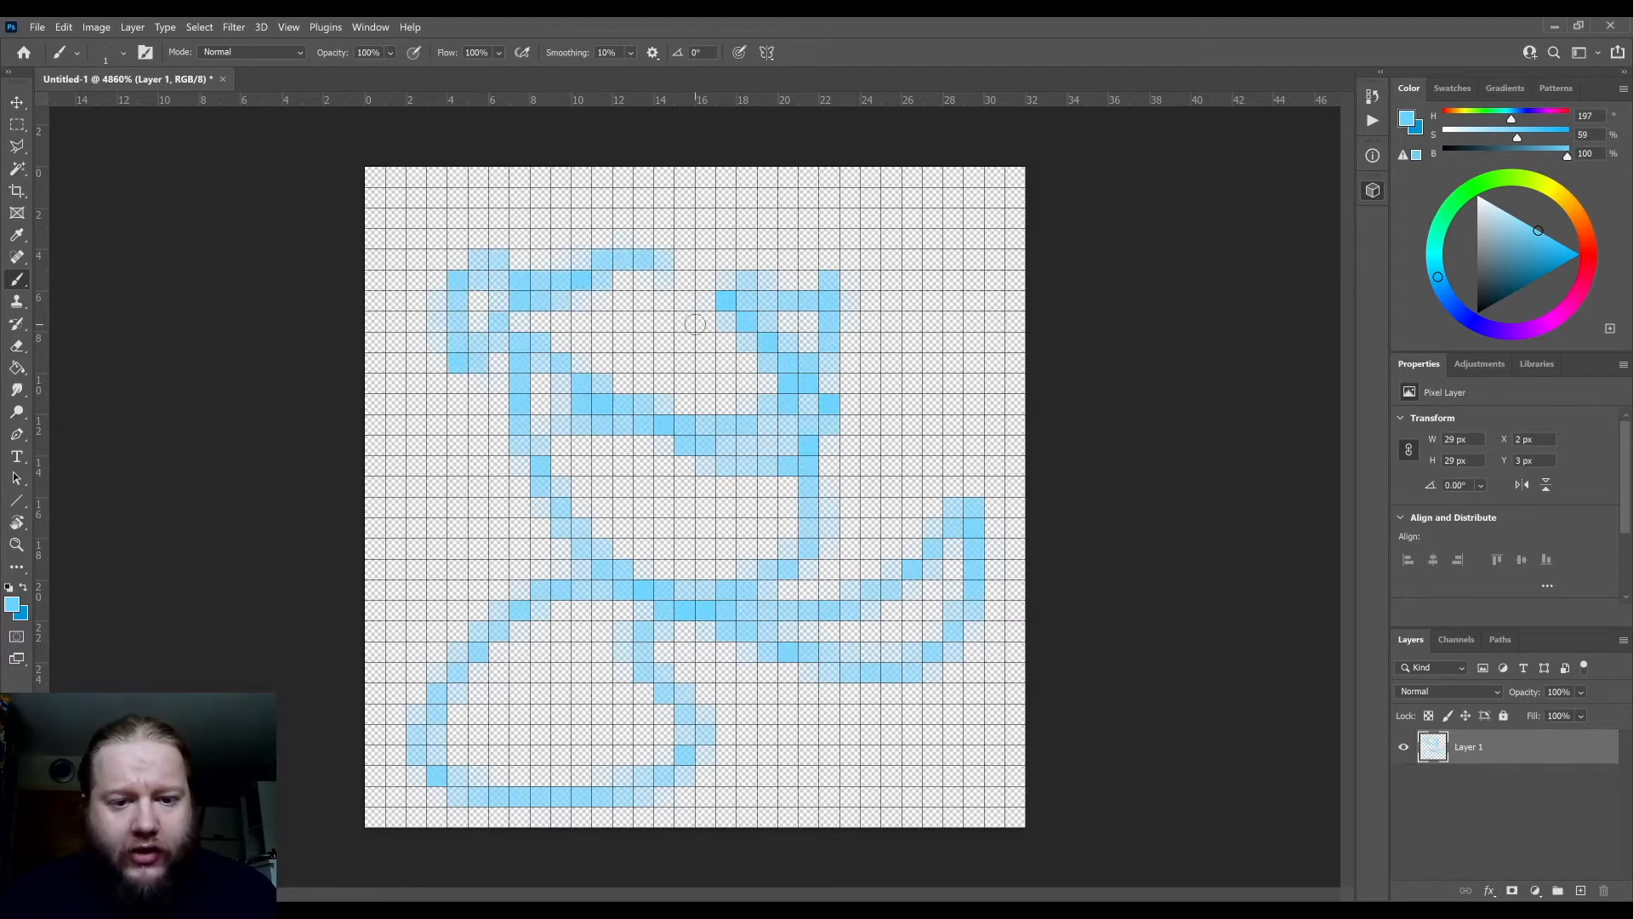
pyautogui.scroll(-8, 764, 429)
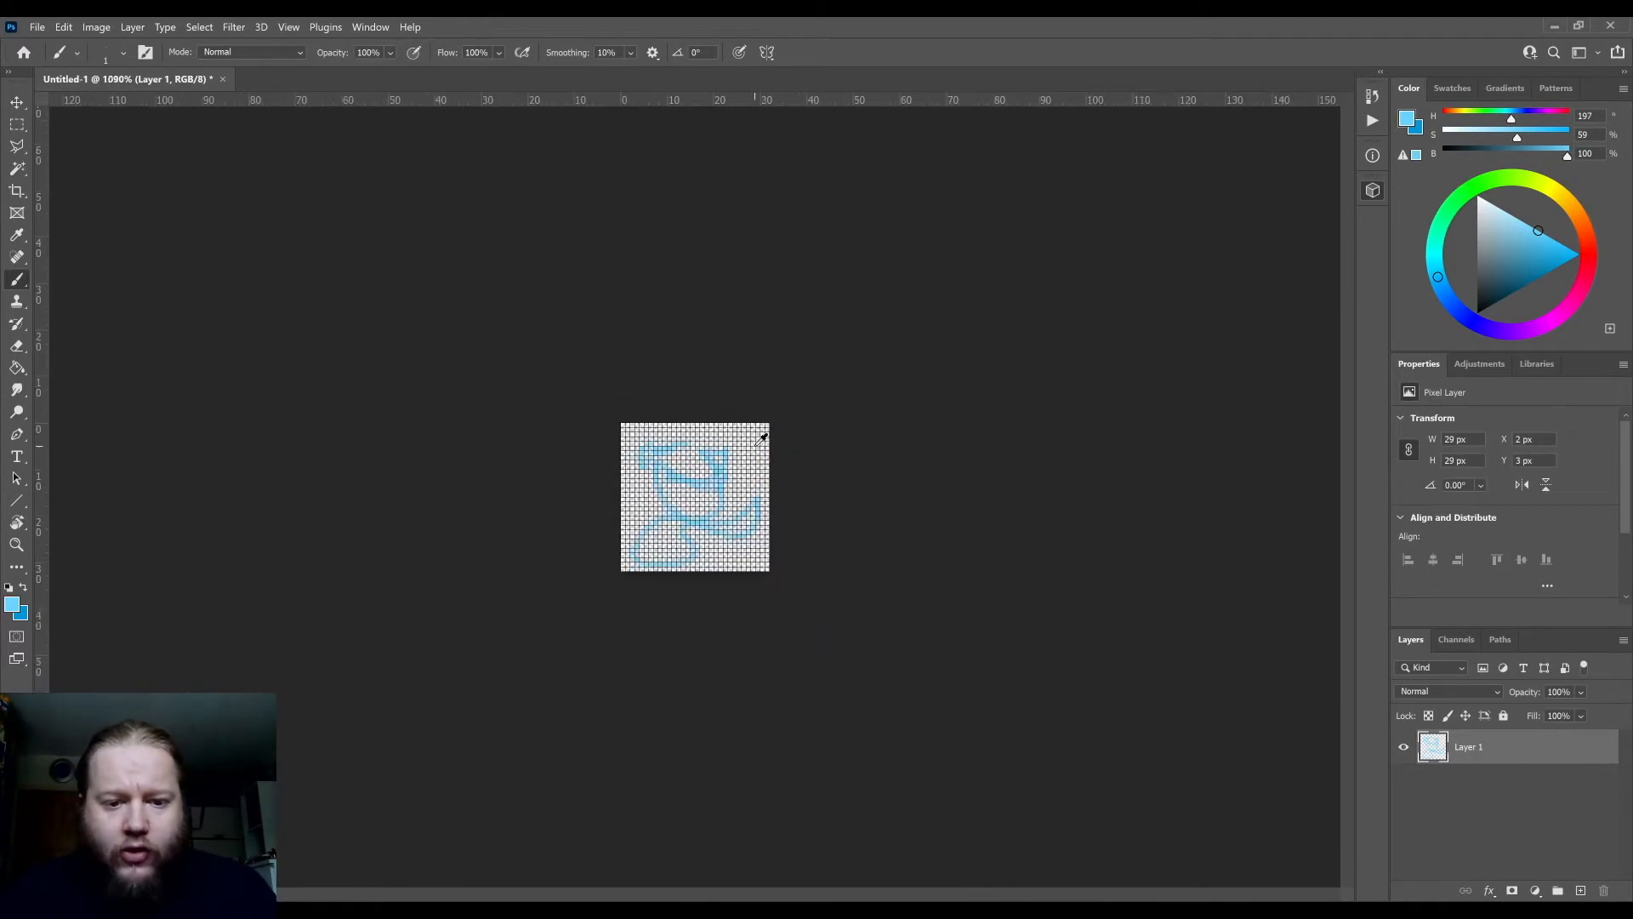
pyautogui.scroll(6, 749, 459)
pyautogui.scroll(2, 735, 478)
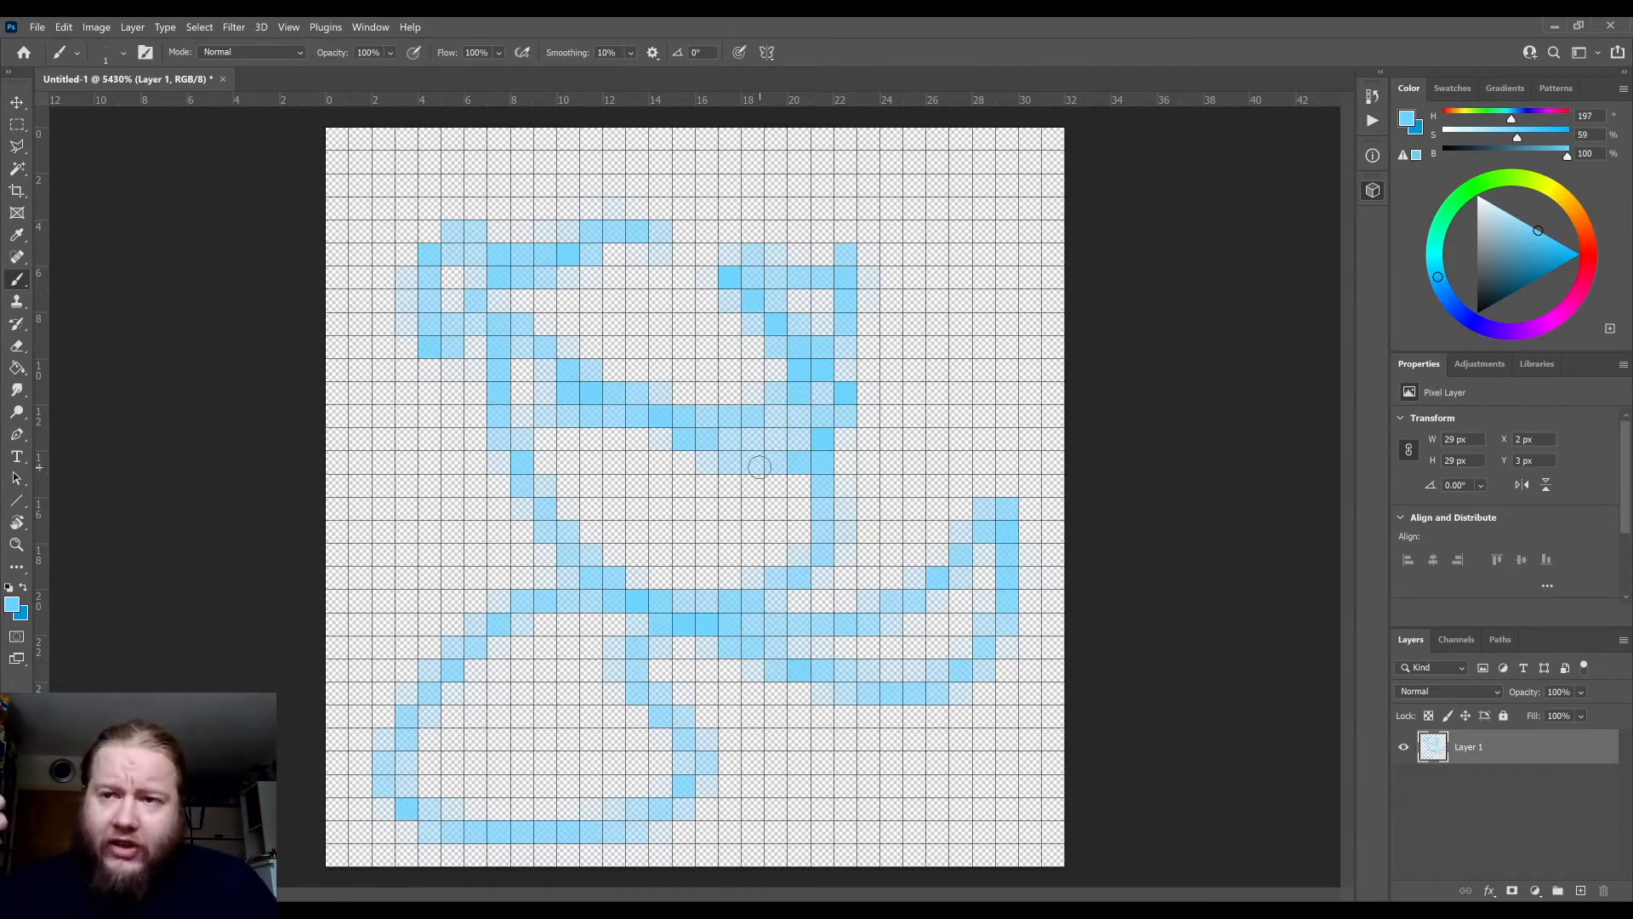
pyautogui.hotkey('ctrl', 'z')
pyautogui.hotkey('ctrl', 'z')
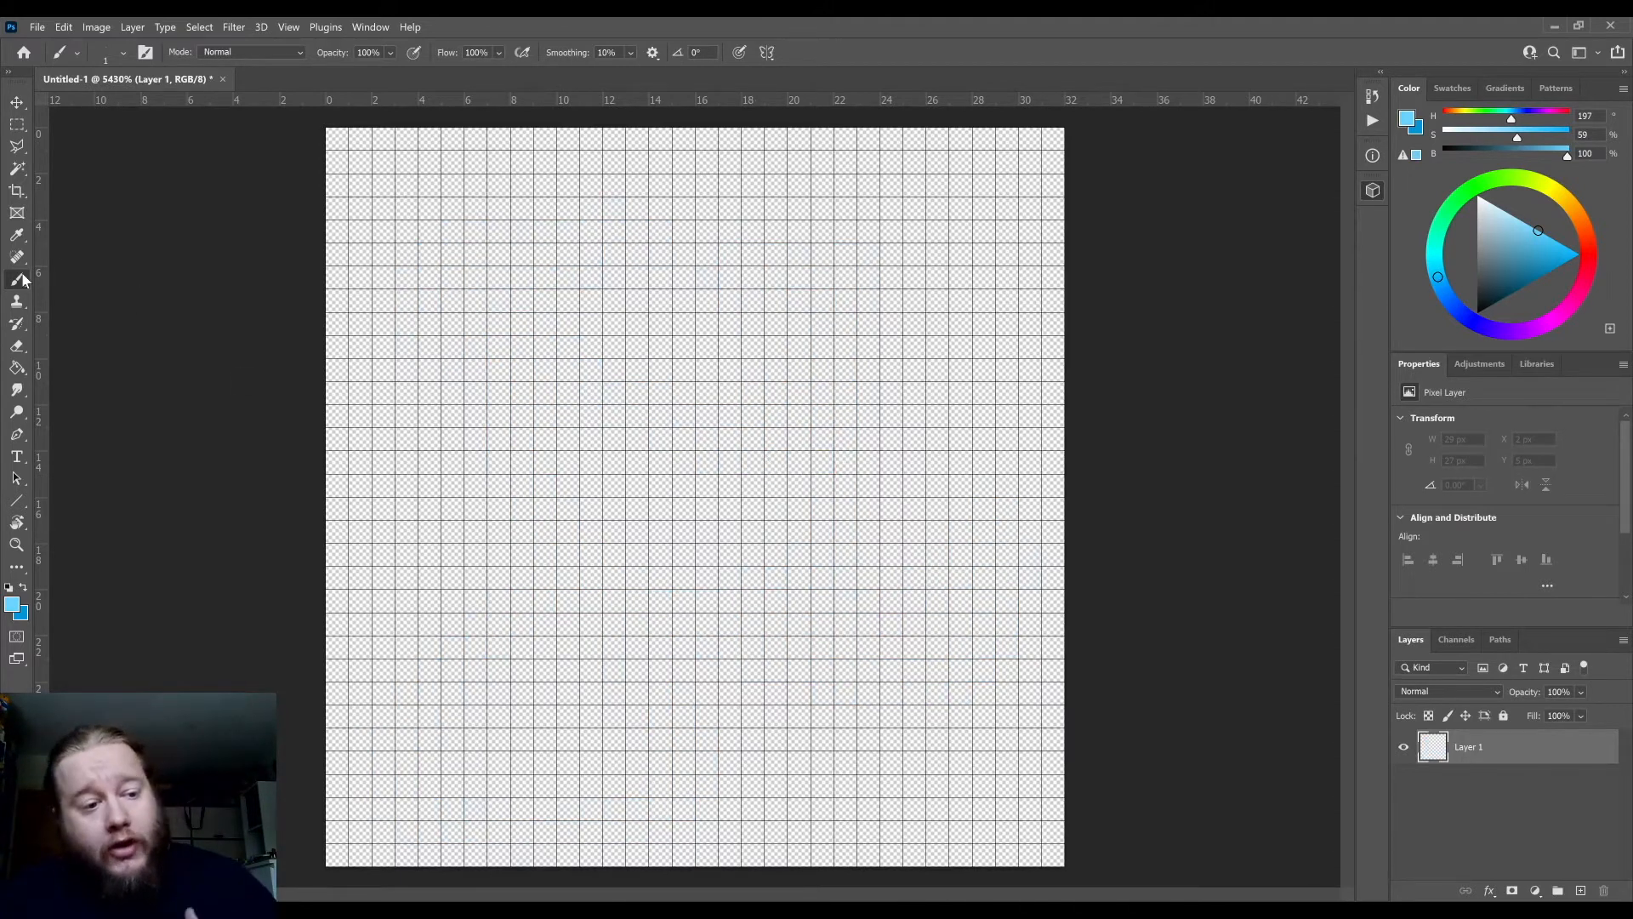
# - Switch to the Pencil tool and place ten separate light blue test pixels across the canvas
pyautogui.hotkey('shift', 'b')
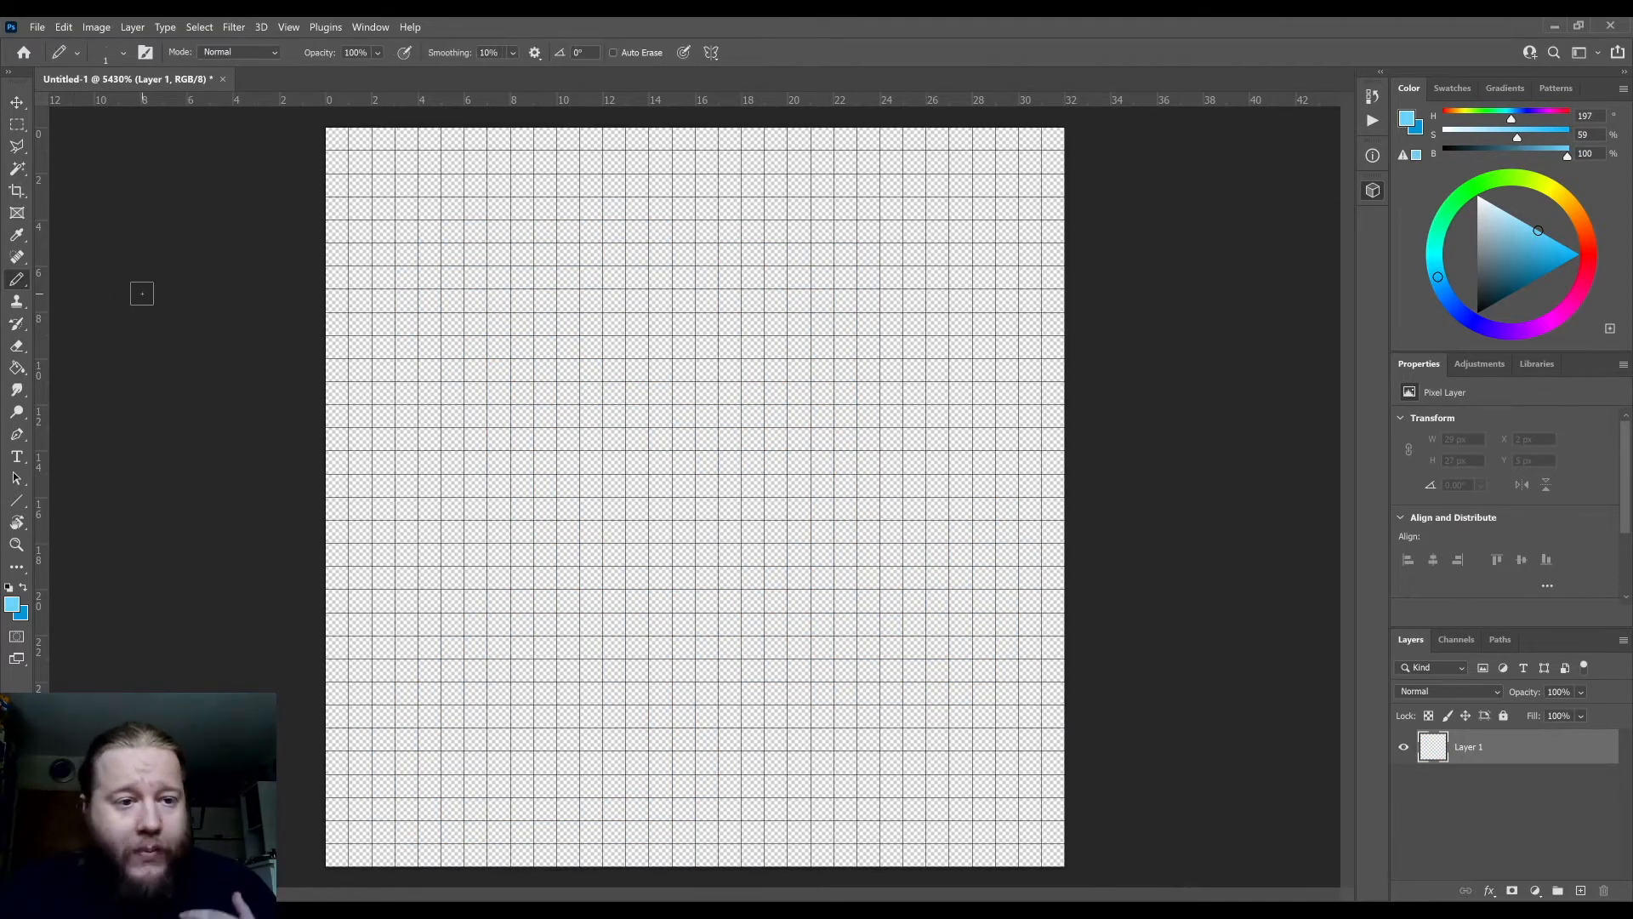
pyautogui.click(661, 439)
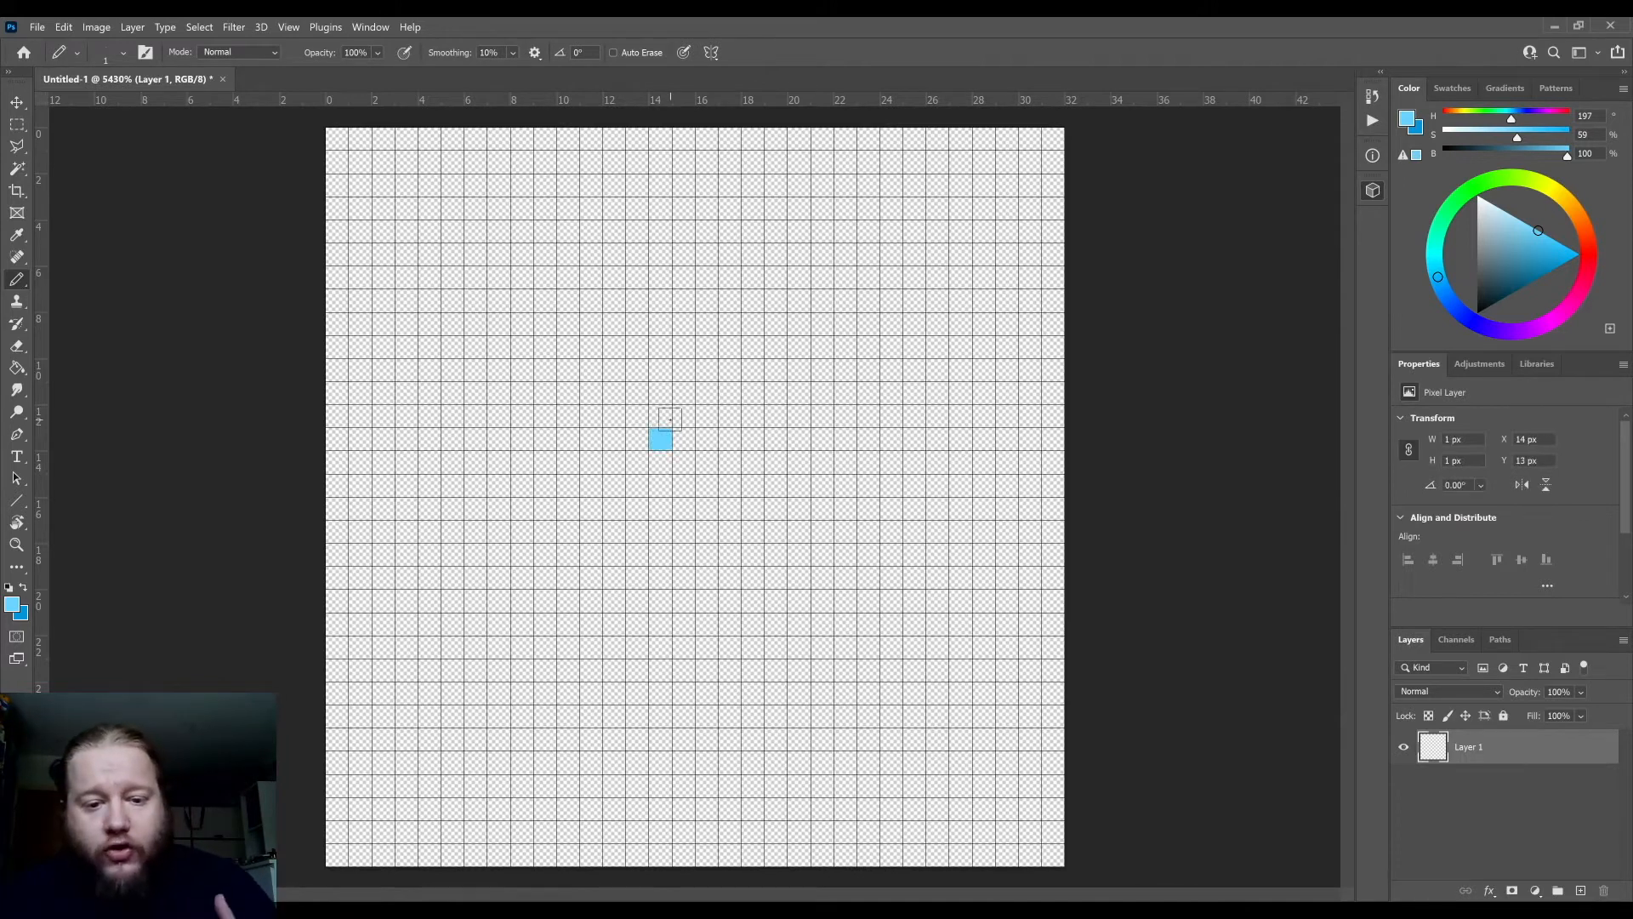
pyautogui.click(684, 416)
pyautogui.click(776, 369)
pyautogui.click(823, 461)
pyautogui.click(775, 531)
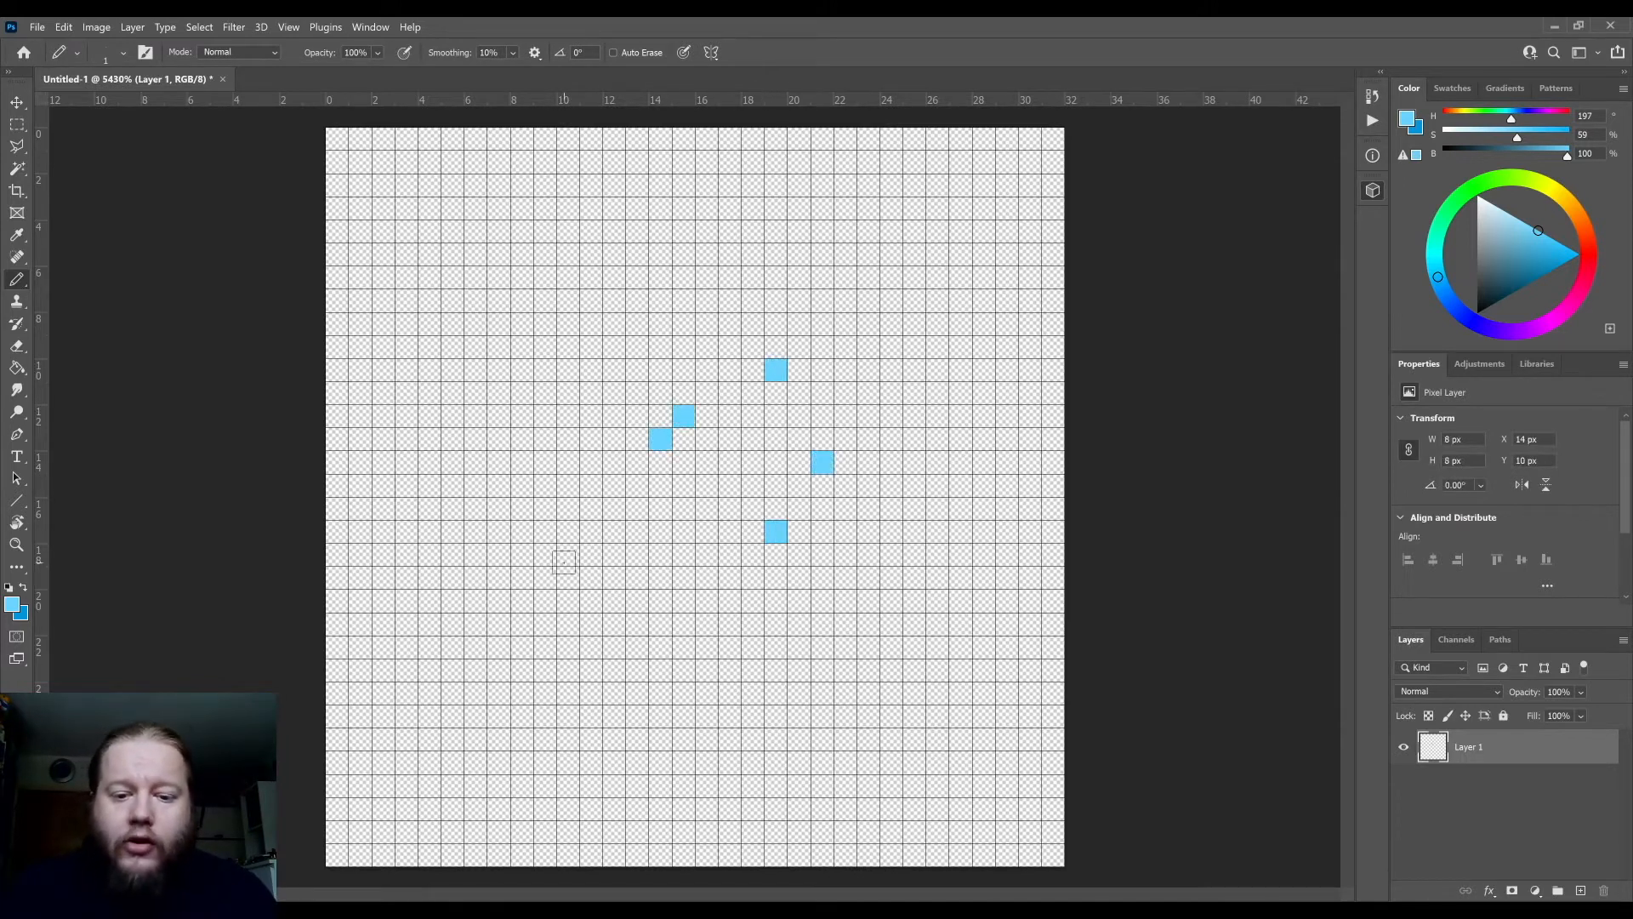
pyautogui.click(568, 578)
pyautogui.click(522, 393)
pyautogui.click(637, 323)
pyautogui.click(823, 300)
pyautogui.click(892, 277)
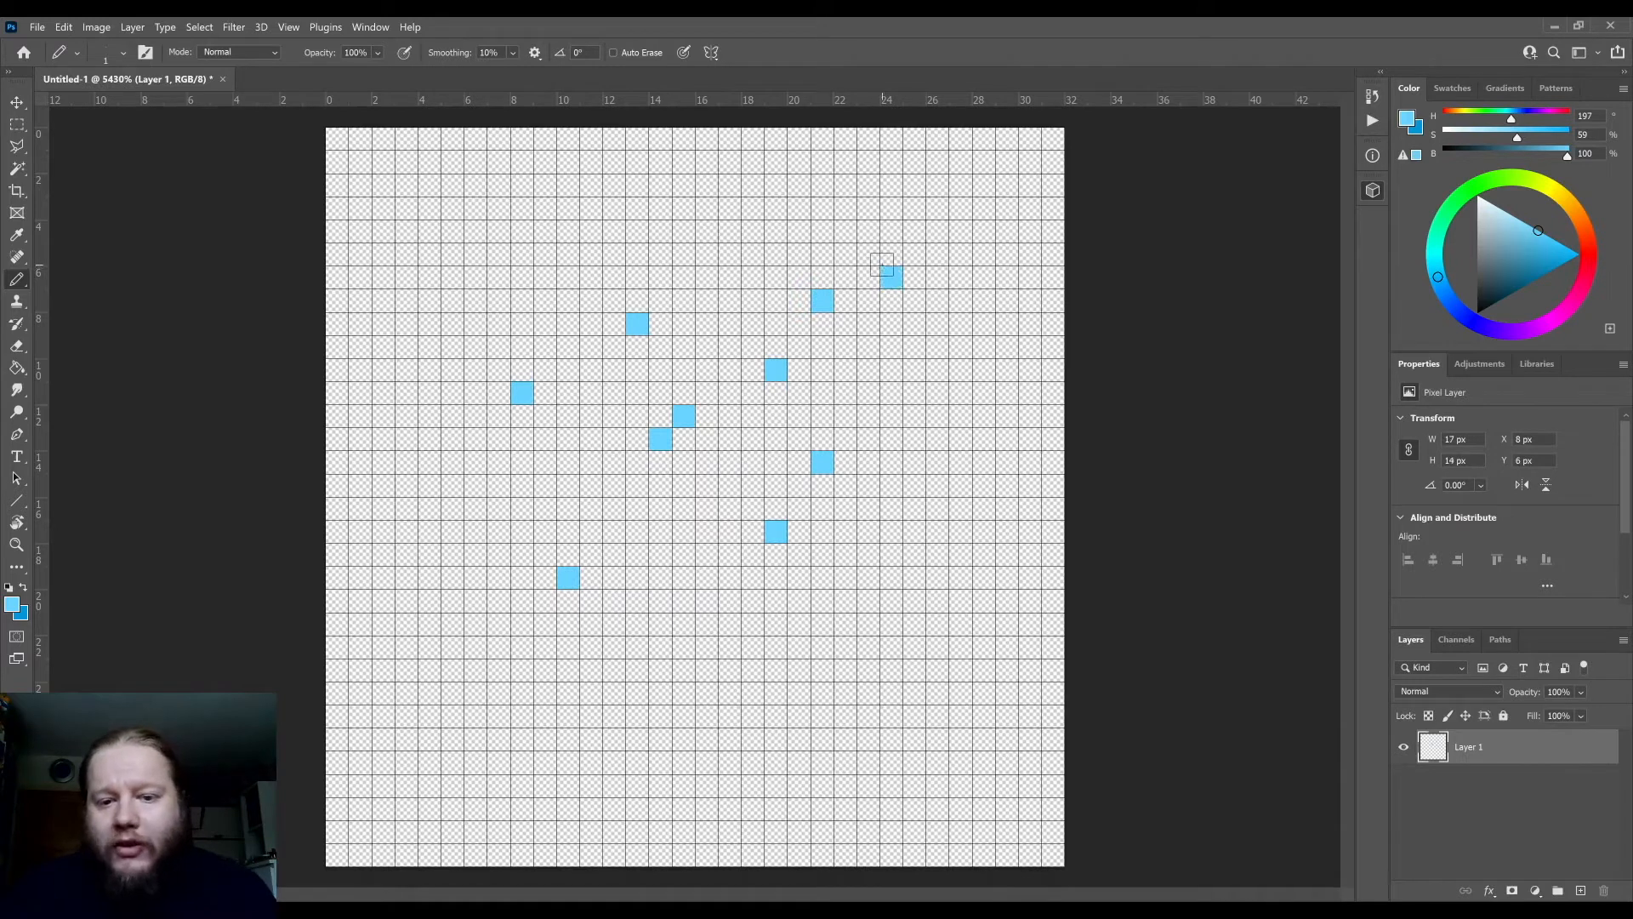
# - Undo all the single test pixels placed with the Pencil
pyautogui.hotkey('ctrl', 'z')
pyautogui.hotkey('ctrl', 'z')
pyautogui.hotkey('ctrl', 'z')
pyautogui.hotkey('ctrl', 'z')
pyautogui.hotkey('ctrl', 'z')
pyautogui.hotkey('ctrl', 'z')
pyautogui.hotkey('ctrl', 'z')
pyautogui.hotkey('ctrl', 'z')
pyautogui.hotkey('ctrl', 'z')
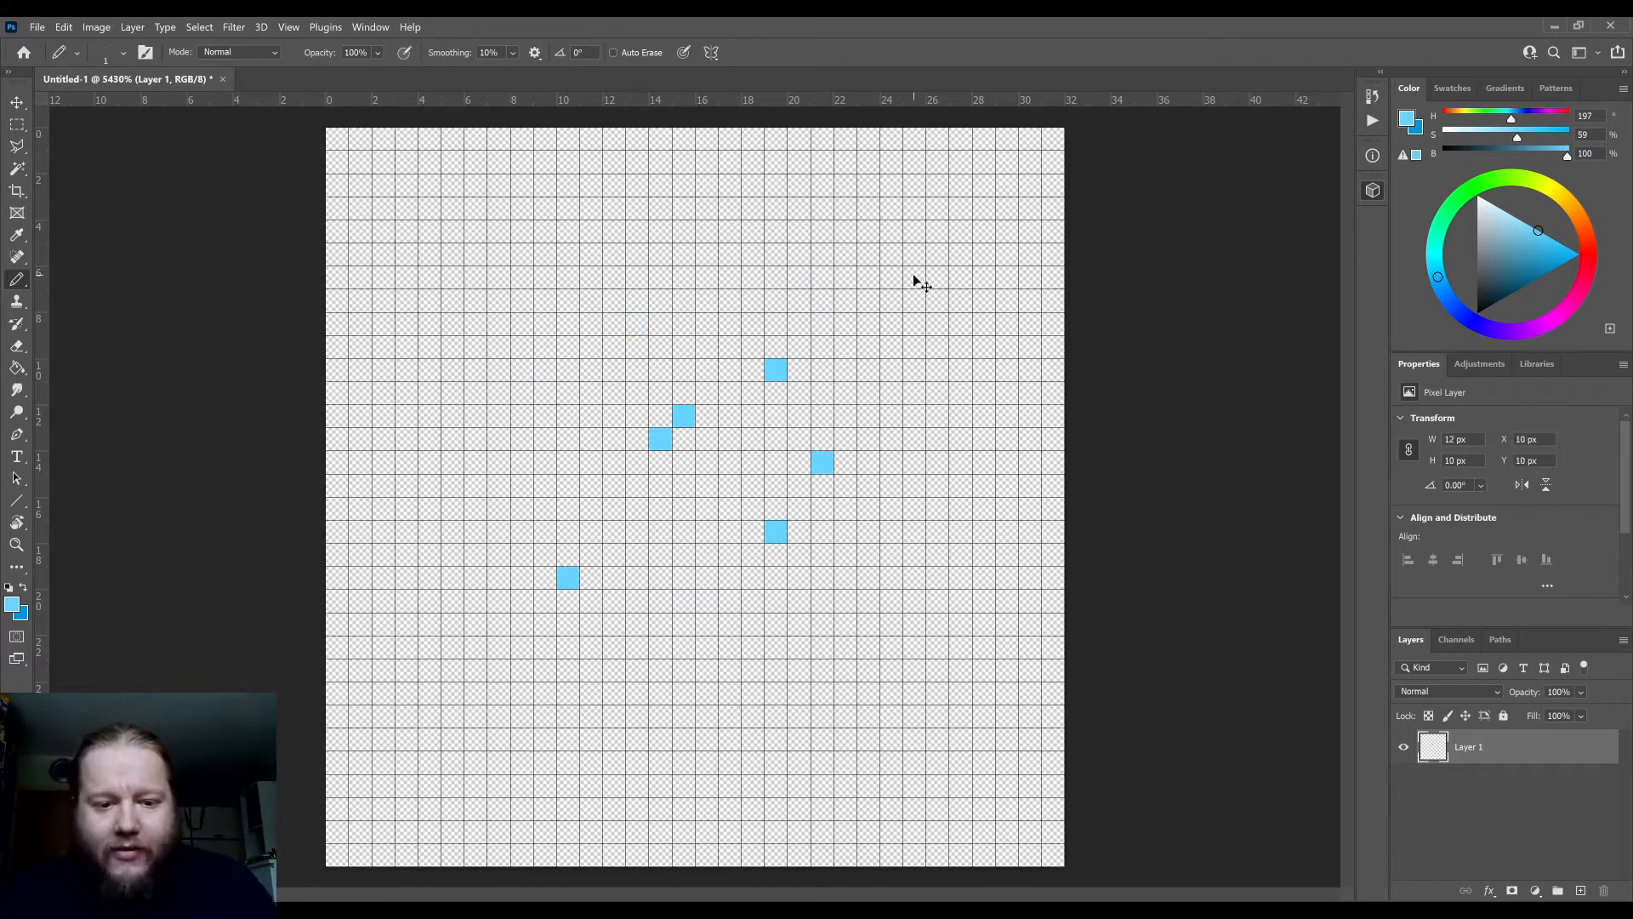
pyautogui.hotkey('ctrl', 'z')
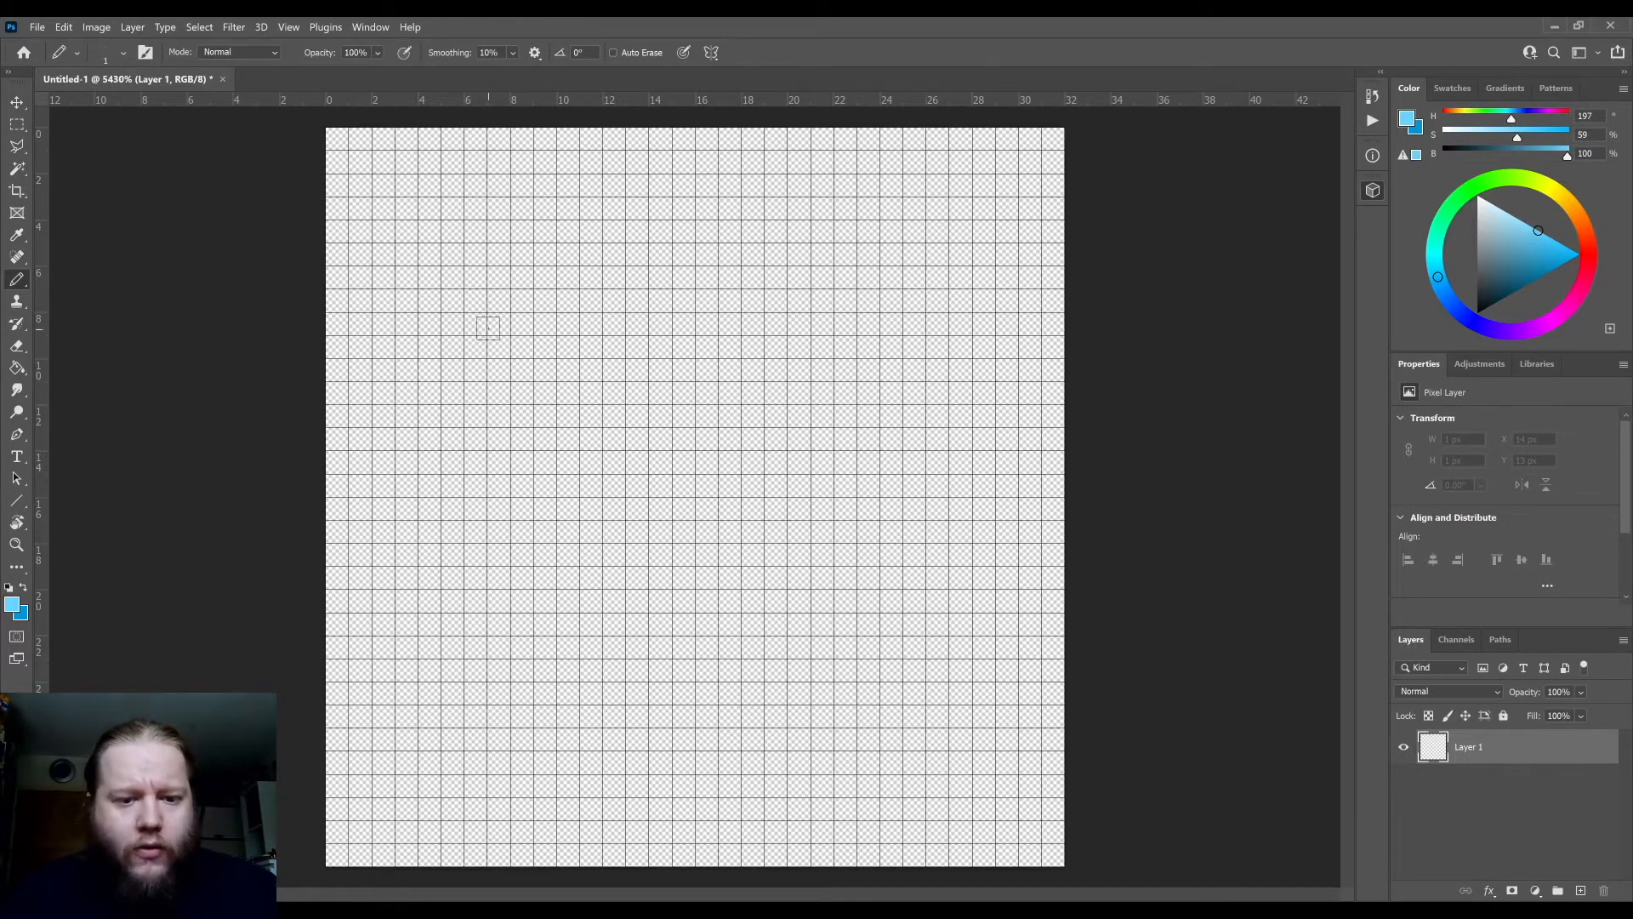
# - Draw a rounded, closed head outline about 20 px wide and 12 px high in the upper half of the canvas
pyautogui.moveTo(515, 299)
pyautogui.mouseDown()
pyautogui.moveTo(536, 498)
pyautogui.moveTo(707, 508)
pyautogui.moveTo(926, 399)
pyautogui.moveTo(898, 466)
pyautogui.moveTo(652, 247)
pyautogui.moveTo(520, 298)
pyautogui.moveTo(868, 252)
pyautogui.moveTo(916, 374)
pyautogui.moveTo(688, 479)
pyautogui.moveTo(638, 485)
pyautogui.moveTo(730, 509)
pyautogui.mouseUp()
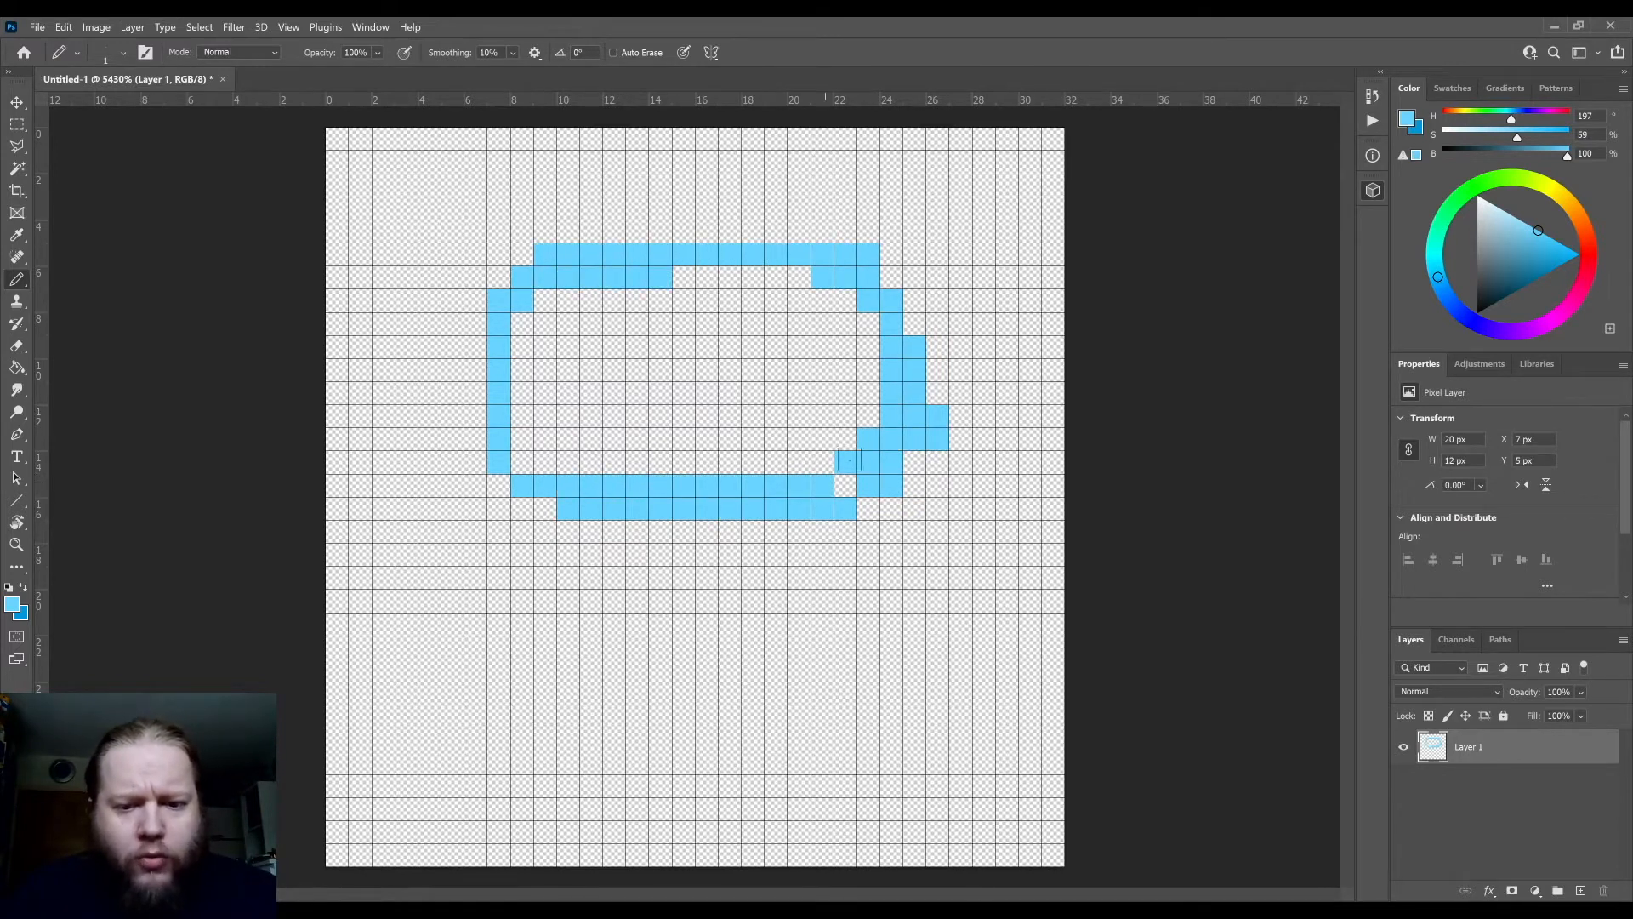
pyautogui.moveTo(521, 414); pyautogui.dragTo(545, 463)
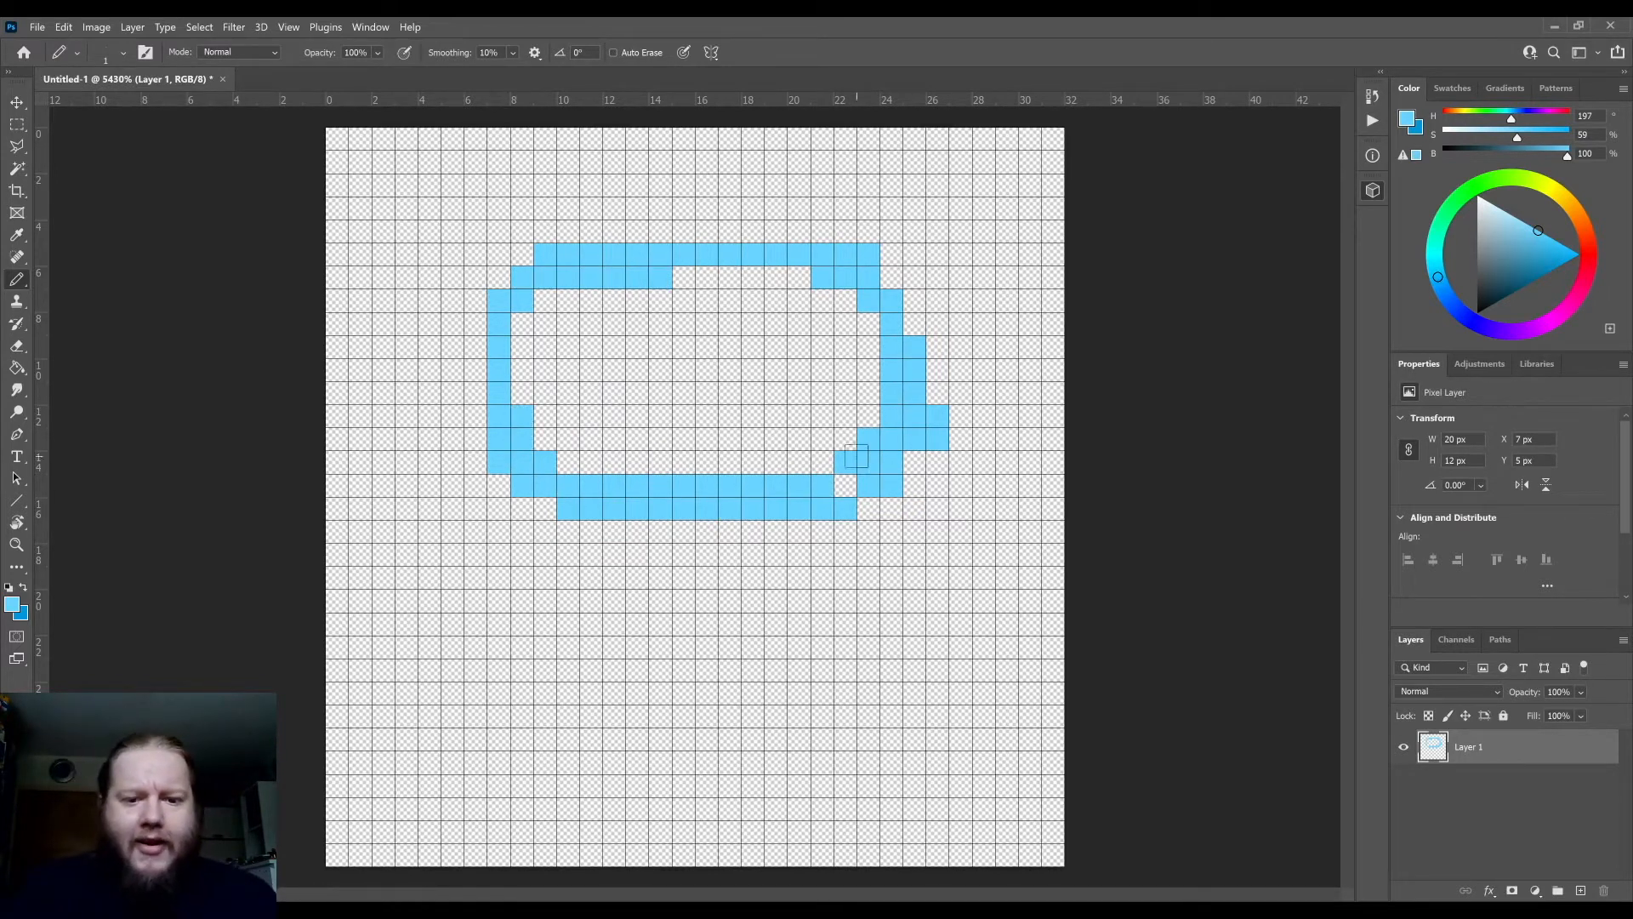
pyautogui.click(846, 485)
# - Draw a bowl-shaped lower face outline about 16 px wide directly beneath the rounded head shape
pyautogui.click(545, 529)
pyautogui.moveTo(547, 518)
pyautogui.mouseDown()
pyautogui.moveTo(625, 625)
pyautogui.moveTo(784, 627)
pyautogui.moveTo(753, 623)
pyautogui.mouseUp()
pyautogui.moveTo(868, 529)
pyautogui.mouseDown()
pyautogui.moveTo(867, 578)
pyautogui.moveTo(817, 629)
pyautogui.moveTo(732, 638)
pyautogui.moveTo(545, 600)
pyautogui.moveTo(545, 519)
pyautogui.moveTo(596, 606)
pyautogui.mouseUp()
pyautogui.click(687, 627)
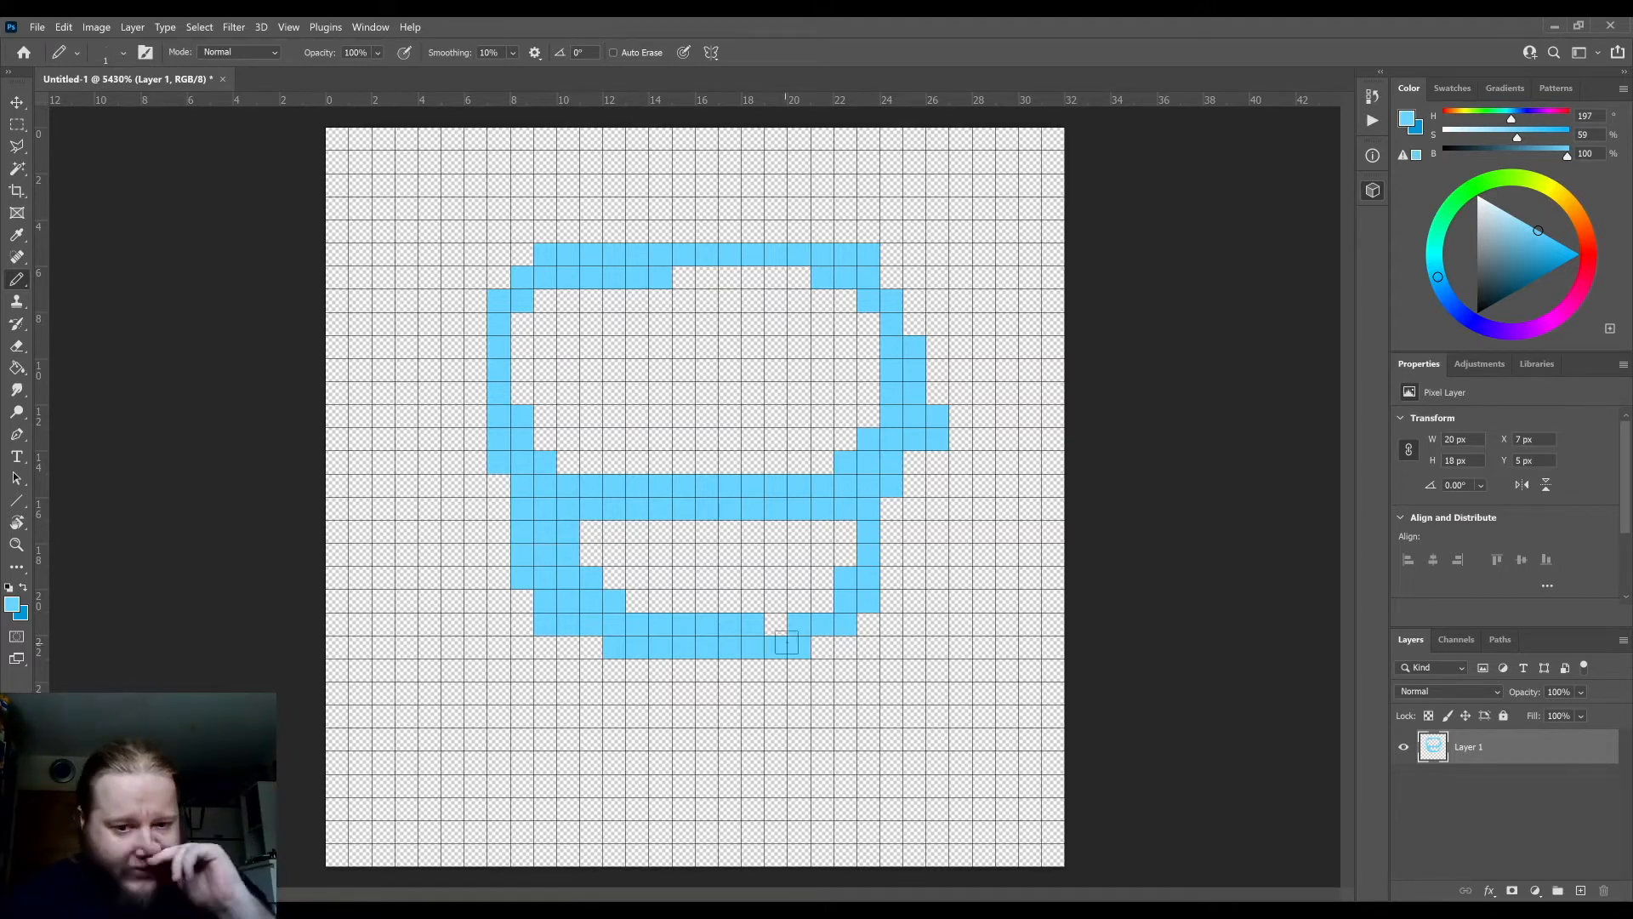
# - Draw a rectangular body outline about 13 px wide below the face and connect its upper corner to the head
pyautogui.moveTo(568, 668)
pyautogui.mouseDown()
pyautogui.moveTo(557, 795)
pyautogui.moveTo(776, 831)
pyautogui.mouseUp()
pyautogui.moveTo(845, 646)
pyautogui.mouseDown()
pyautogui.moveTo(817, 878)
pyautogui.moveTo(839, 805)
pyautogui.moveTo(830, 829)
pyautogui.moveTo(727, 824)
pyautogui.mouseUp()
pyautogui.moveTo(549, 630); pyautogui.dragTo(568, 651)
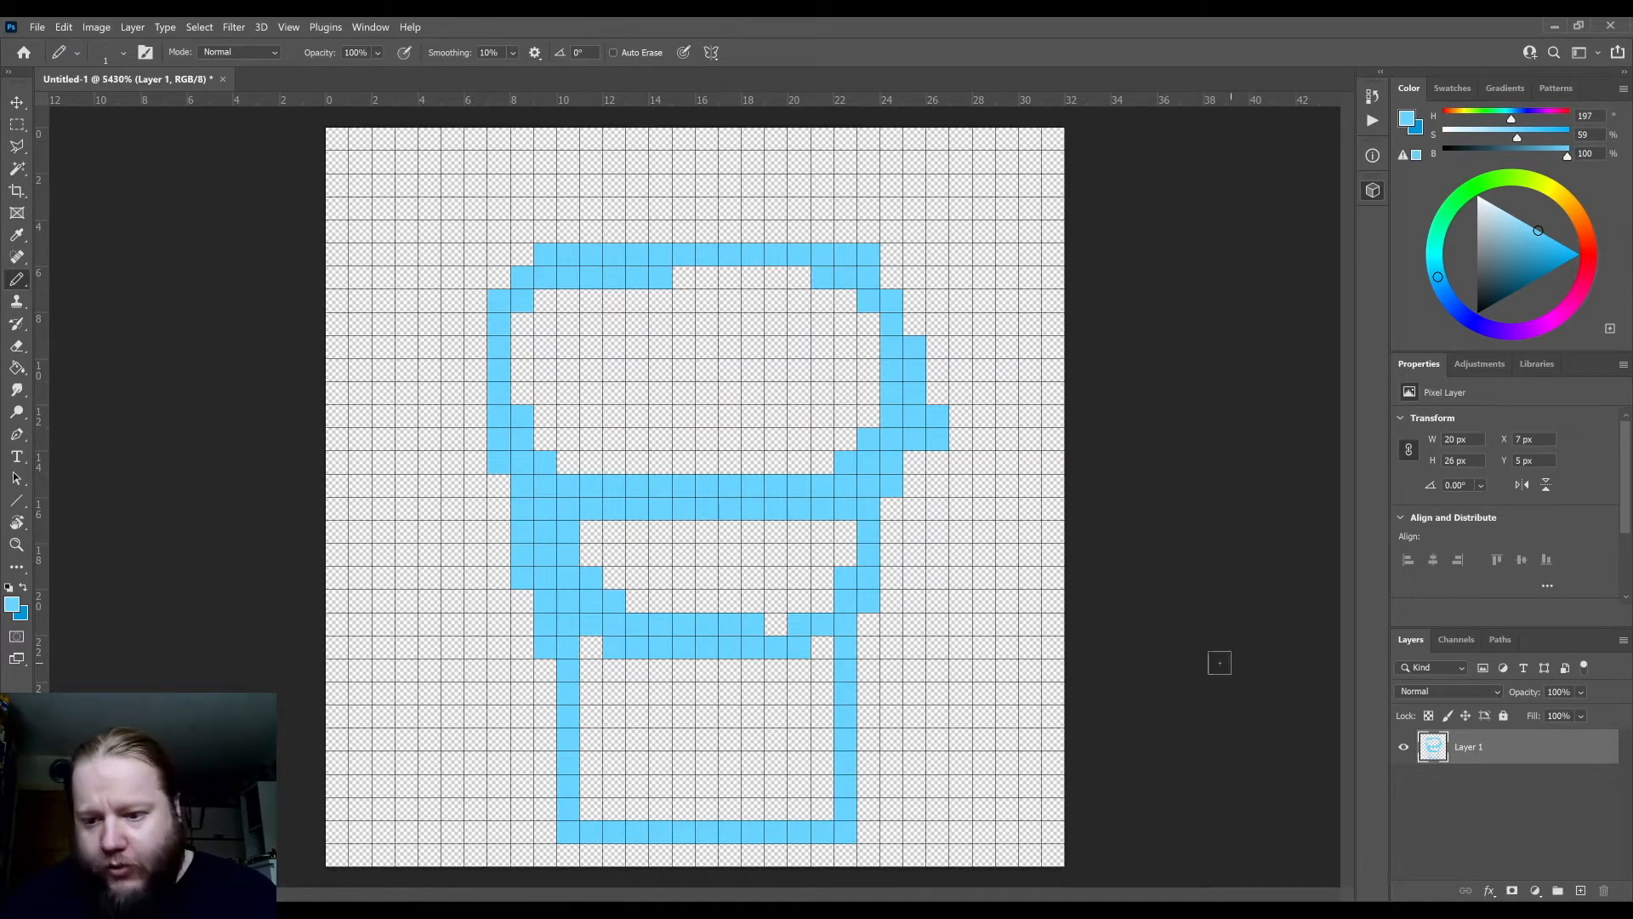
# - Move the whole drawing up 4 px and pencil two blocky feet beneath the body, joining one with leg pixels
pyautogui.click(17, 101)
pyautogui.moveTo(655, 496)
pyautogui.mouseDown()
pyautogui.moveTo(631, 425)
pyautogui.moveTo(633, 399)
pyautogui.moveTo(653, 402)
pyautogui.mouseUp()
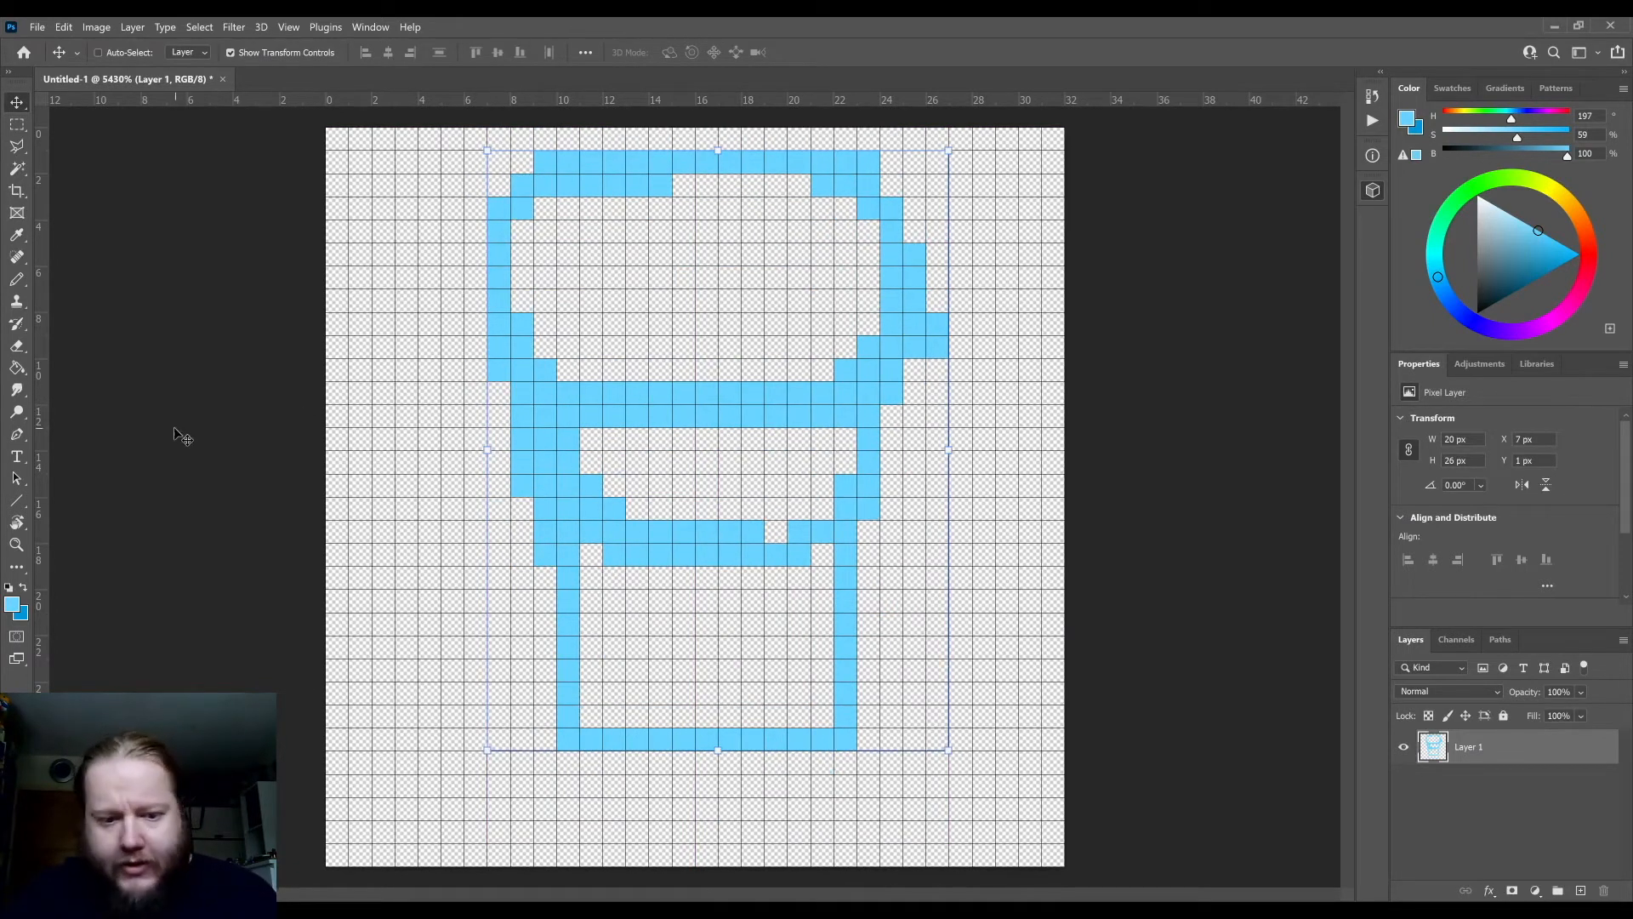
pyautogui.click(17, 279)
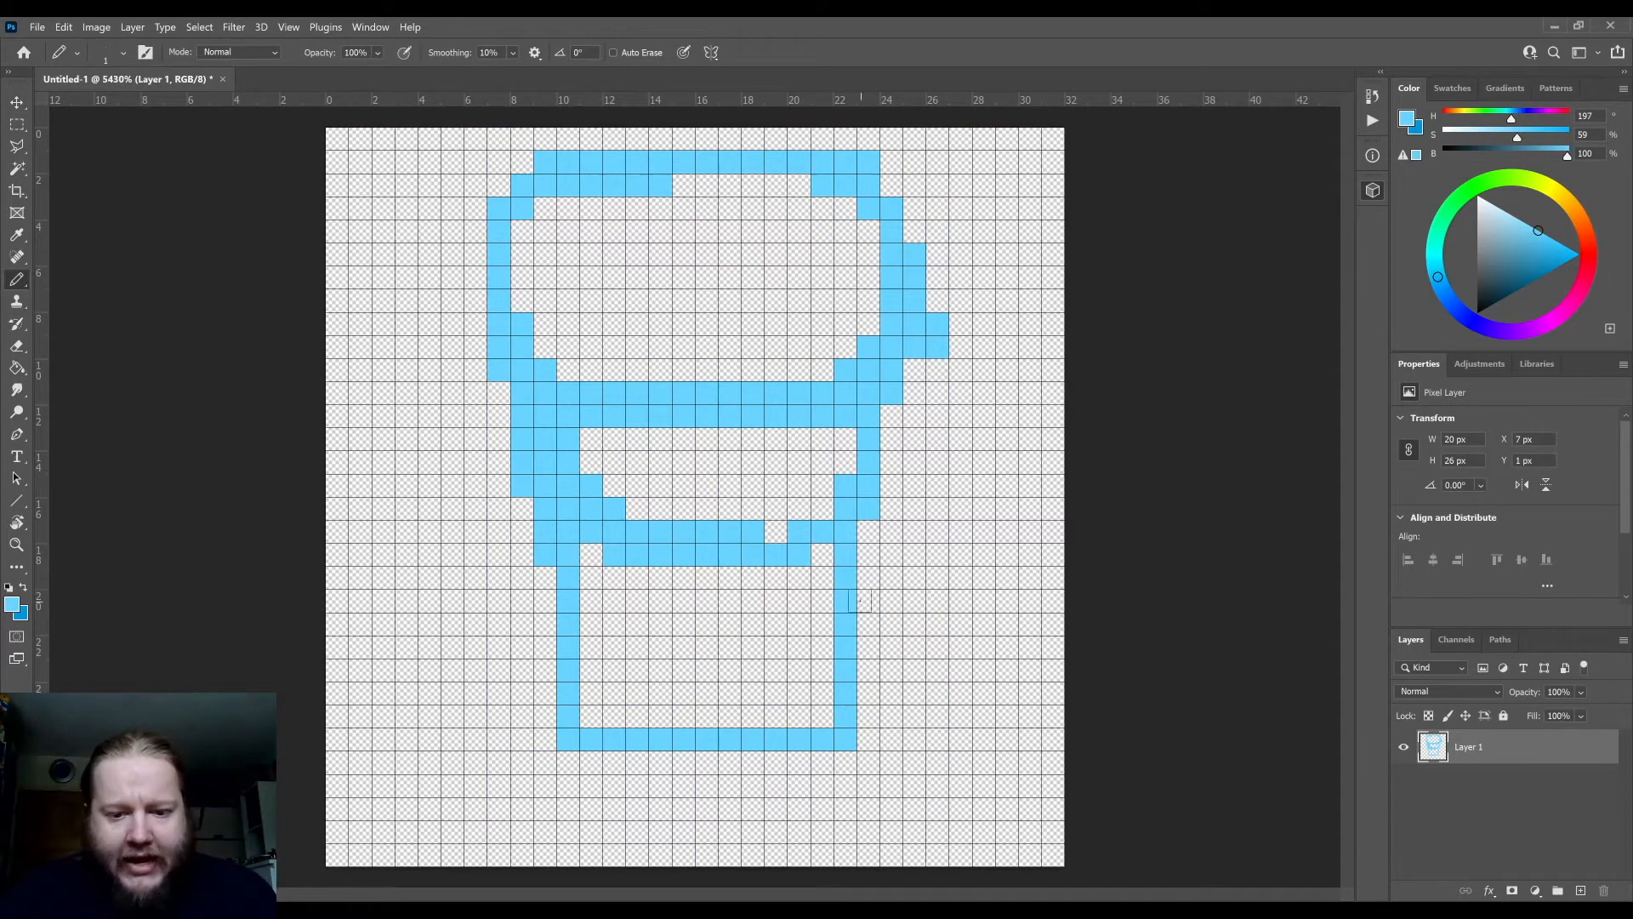
pyautogui.moveTo(590, 759)
pyautogui.mouseDown()
pyautogui.moveTo(573, 841)
pyautogui.moveTo(655, 808)
pyautogui.moveTo(663, 824)
pyautogui.moveTo(591, 808)
pyautogui.mouseUp()
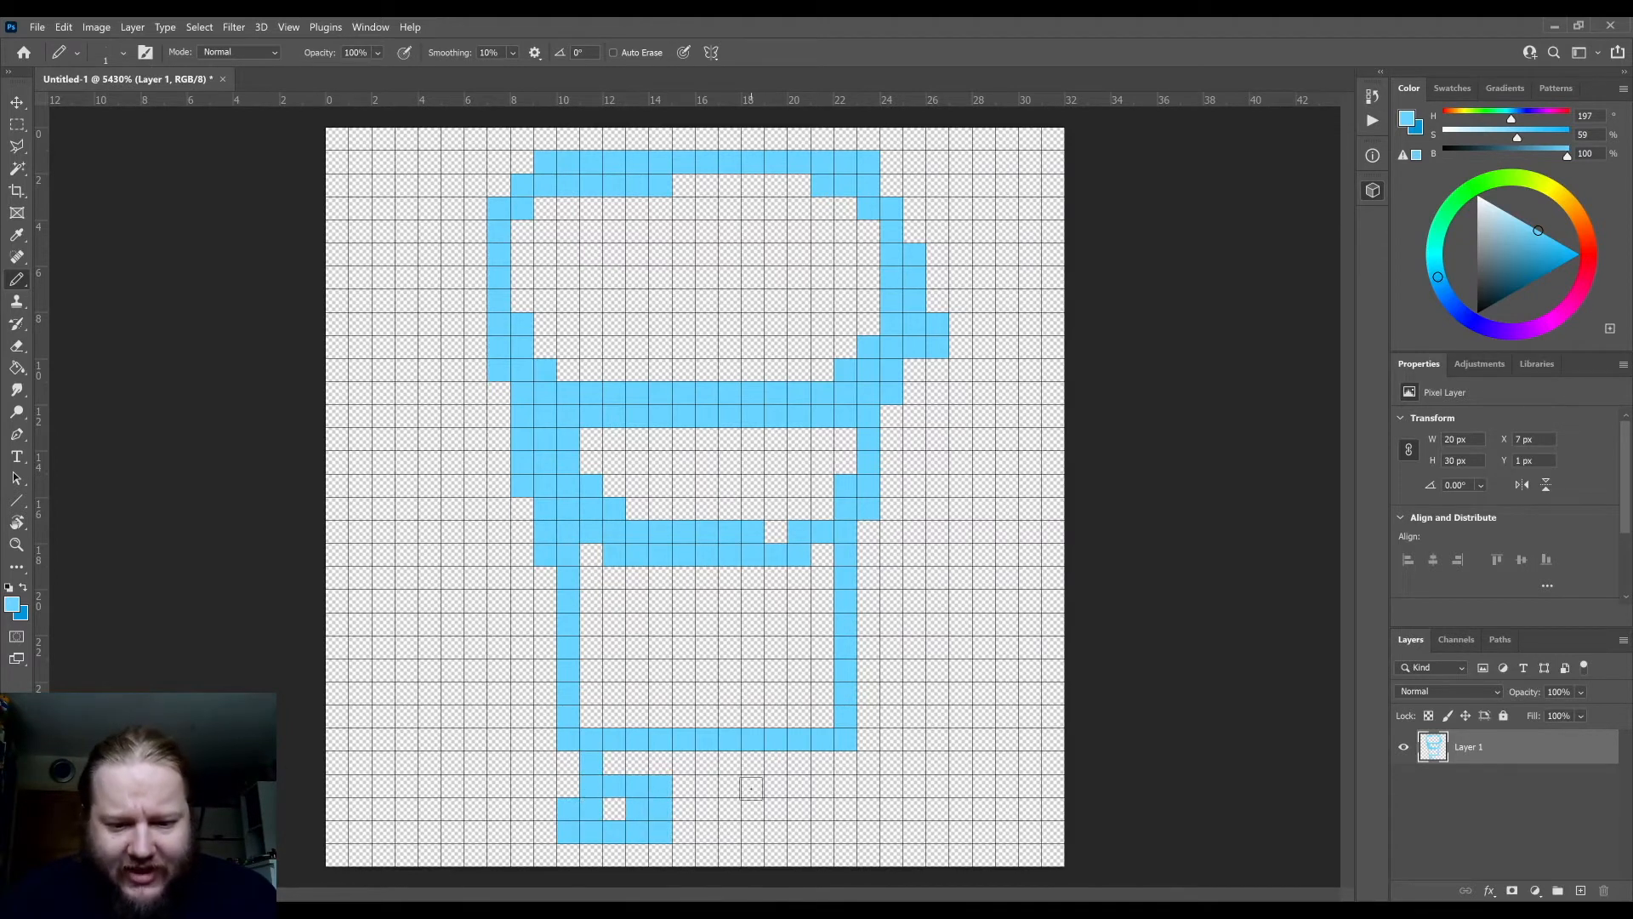
pyautogui.moveTo(751, 787)
pyautogui.mouseDown()
pyautogui.moveTo(748, 820)
pyautogui.moveTo(850, 833)
pyautogui.moveTo(834, 812)
pyautogui.moveTo(780, 809)
pyautogui.moveTo(781, 774)
pyautogui.mouseUp()
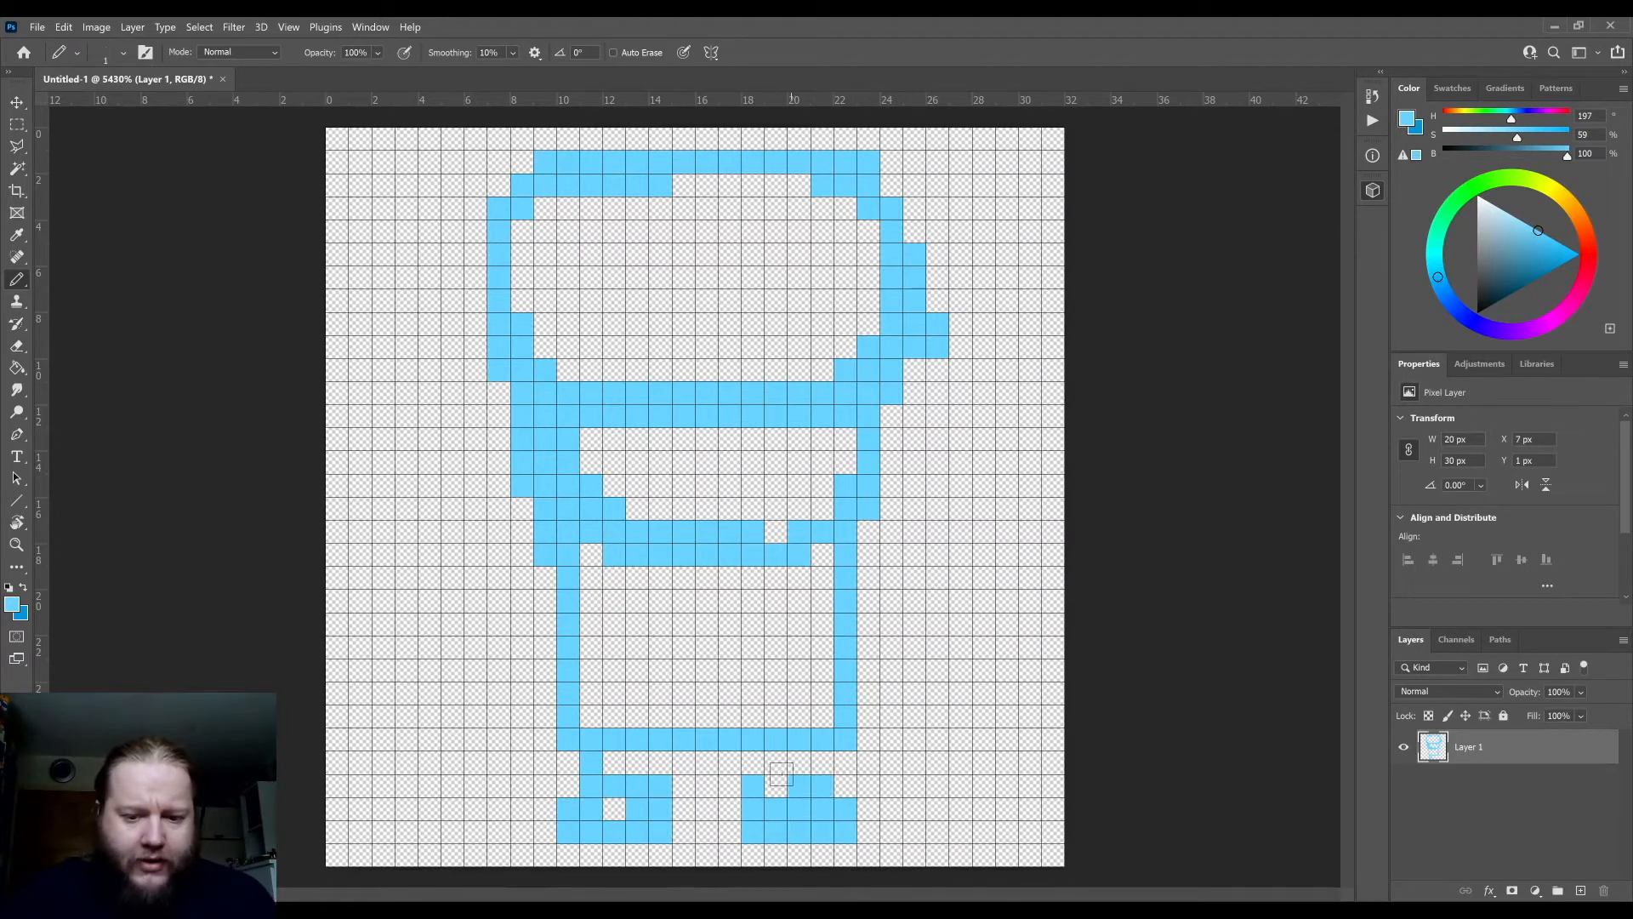
pyautogui.click(661, 762)
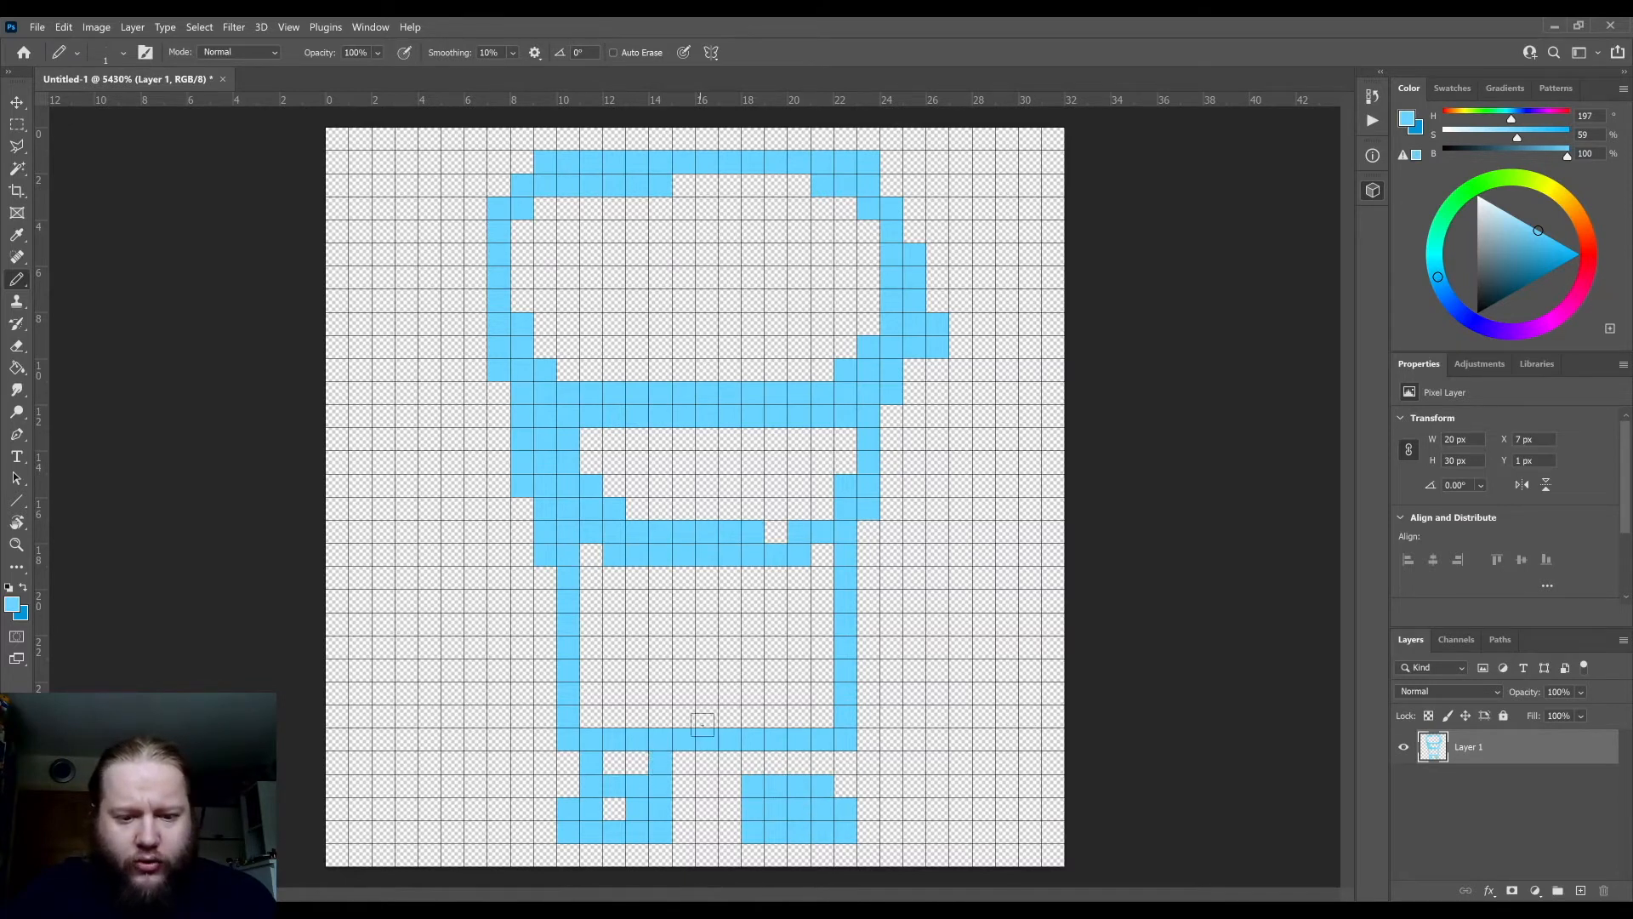
# - Add pixels inside the two lower corners of the body outline to round them off
pyautogui.click(591, 717)
pyautogui.click(822, 717)
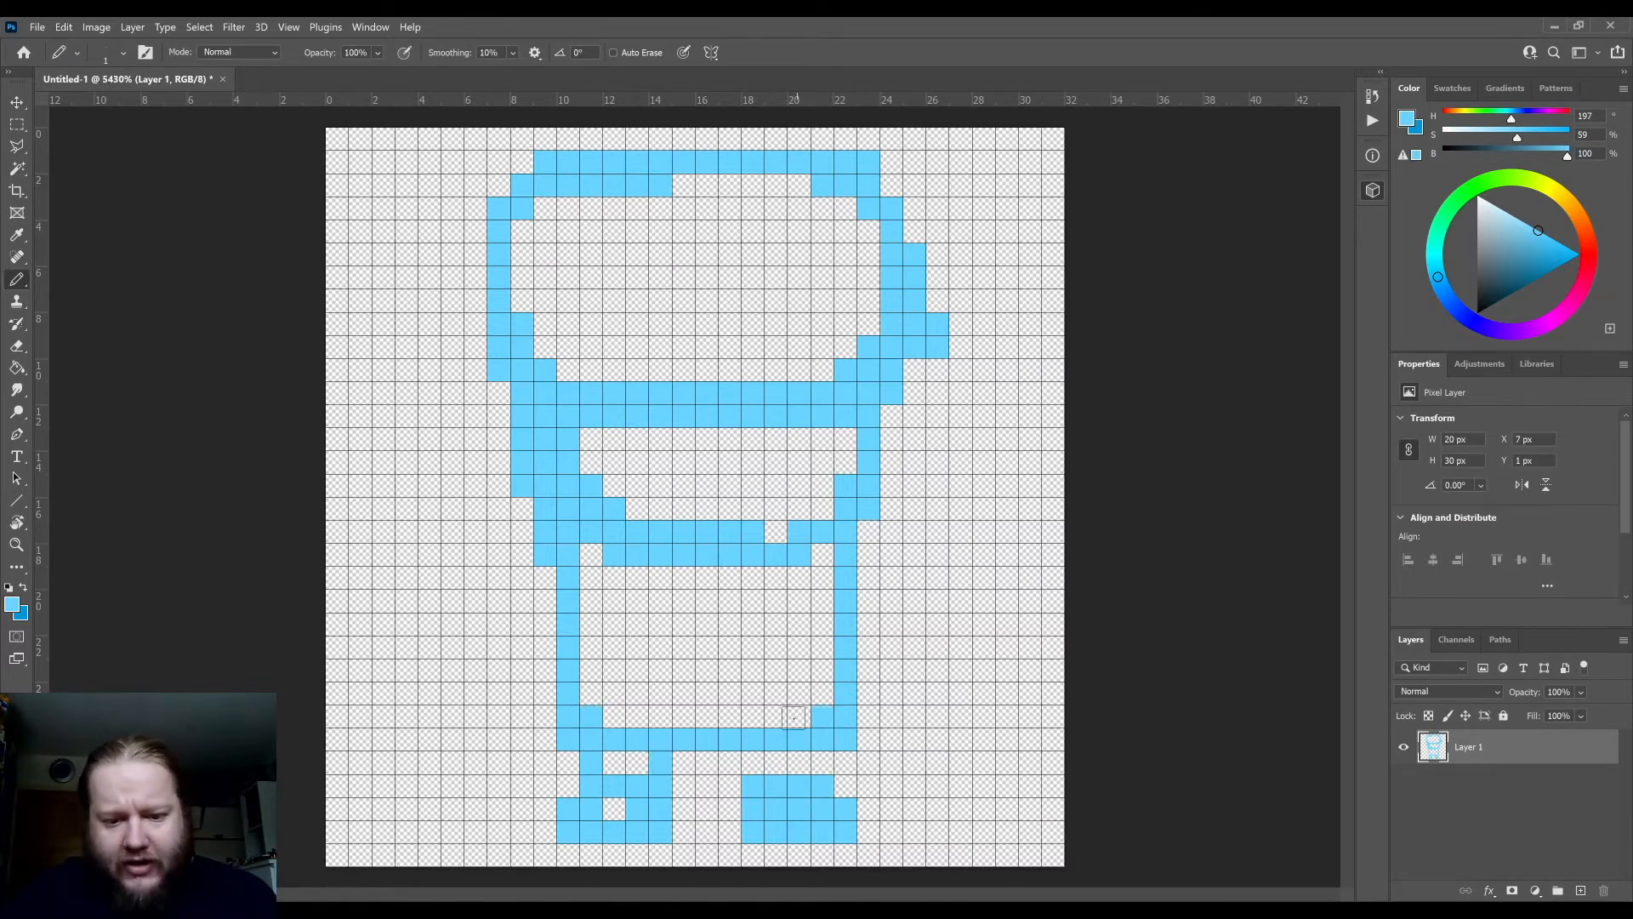
pyautogui.click(794, 717)
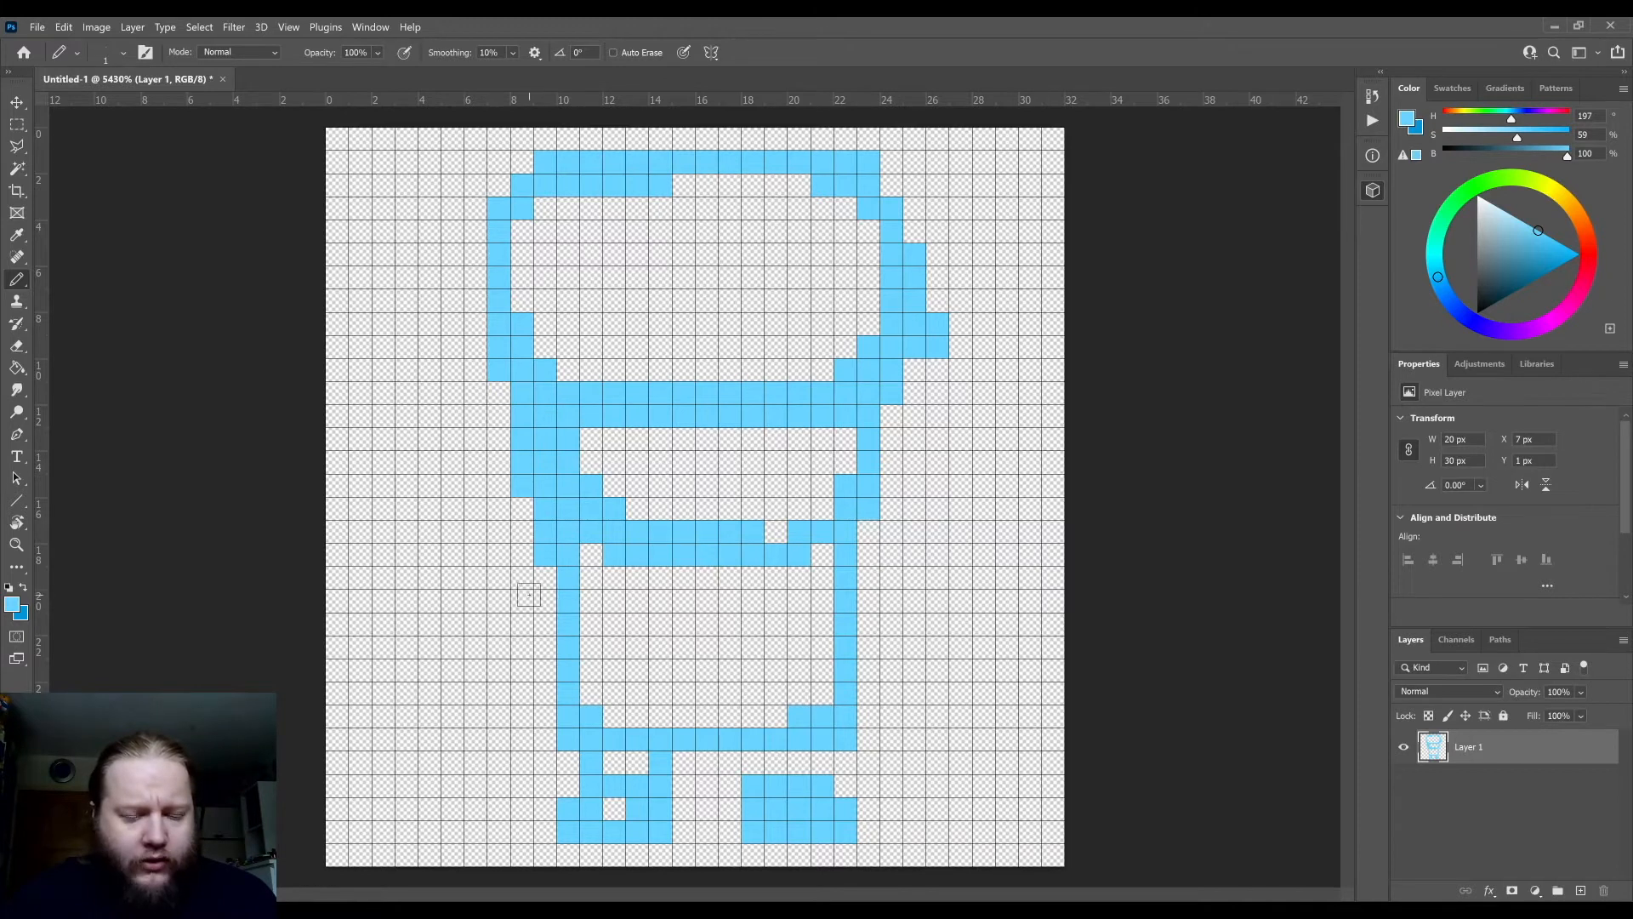
# - Pencil two sloping arms on either side of the body and fill them with light blue pixels
pyautogui.moveTo(538, 593)
pyautogui.mouseDown()
pyautogui.moveTo(475, 672)
pyautogui.moveTo(540, 570)
pyautogui.moveTo(469, 639)
pyautogui.moveTo(528, 579)
pyautogui.moveTo(472, 648)
pyautogui.moveTo(545, 669)
pyautogui.mouseUp()
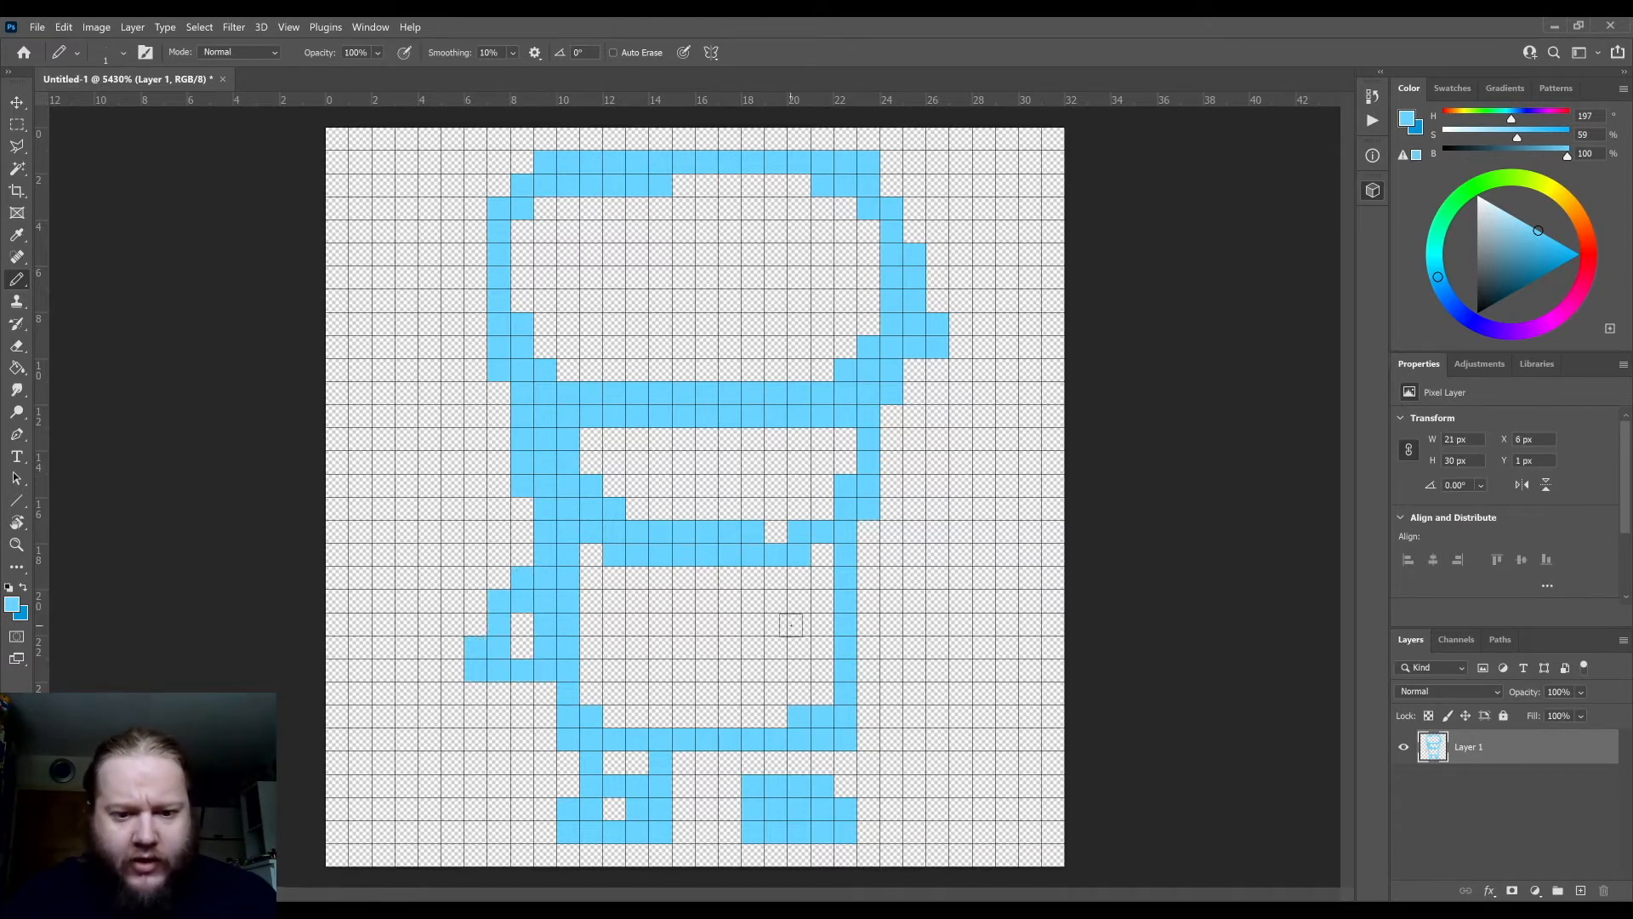
pyautogui.moveTo(862, 557)
pyautogui.mouseDown()
pyautogui.moveTo(935, 666)
pyautogui.moveTo(867, 669)
pyautogui.moveTo(861, 582)
pyautogui.mouseUp()
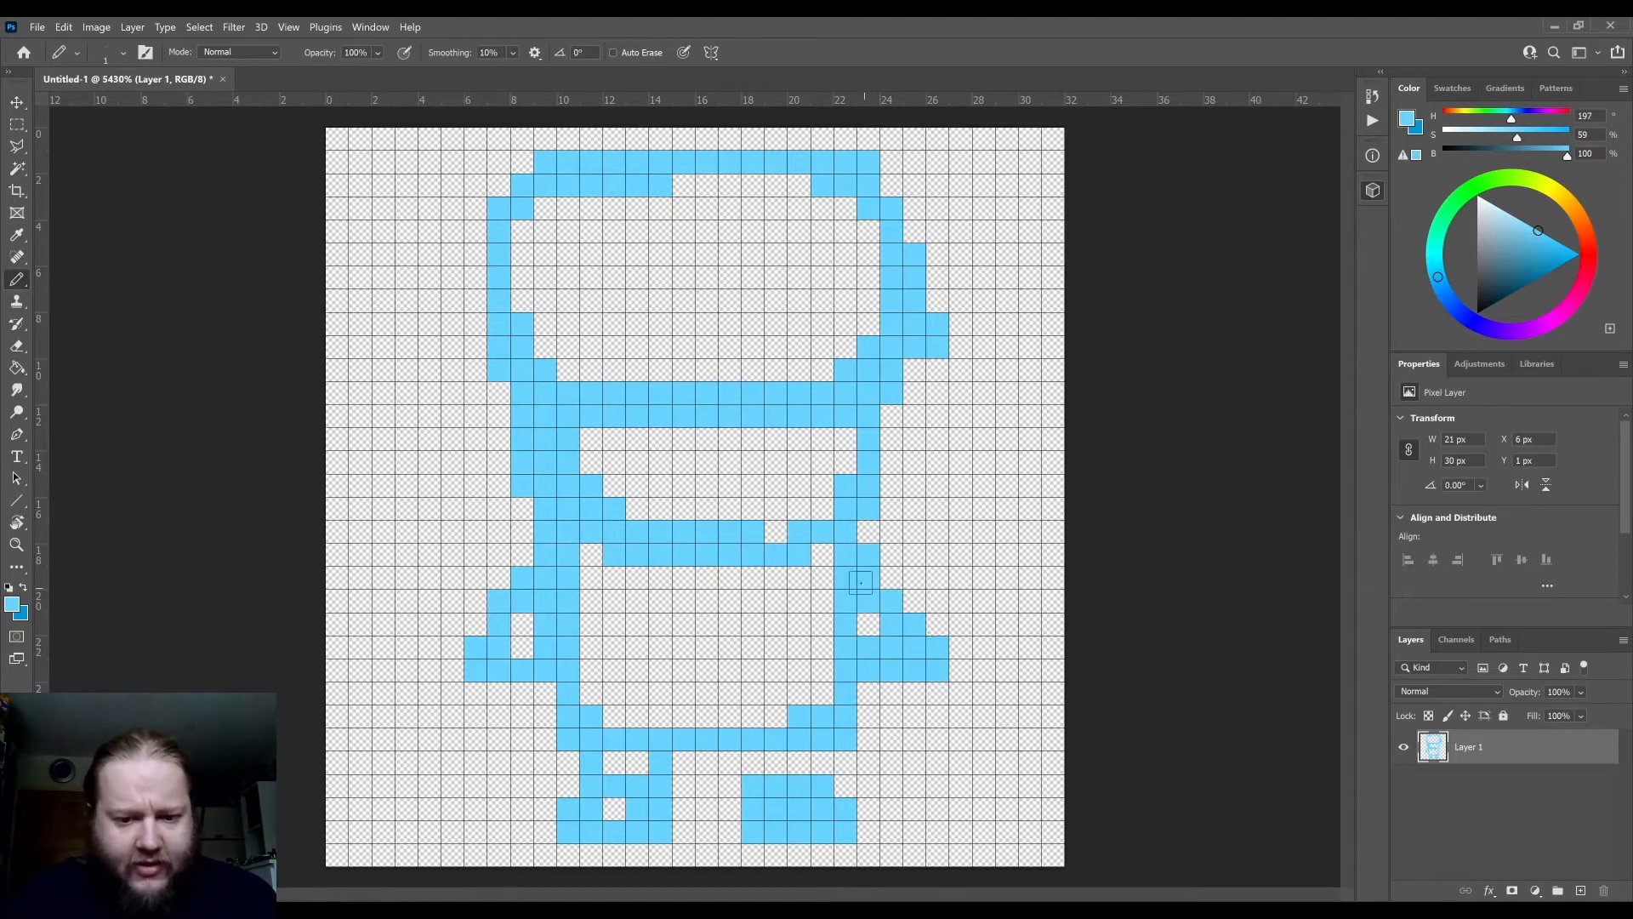
pyautogui.moveTo(536, 569)
pyautogui.mouseDown()
pyautogui.moveTo(490, 598)
pyautogui.moveTo(520, 633)
pyautogui.mouseUp()
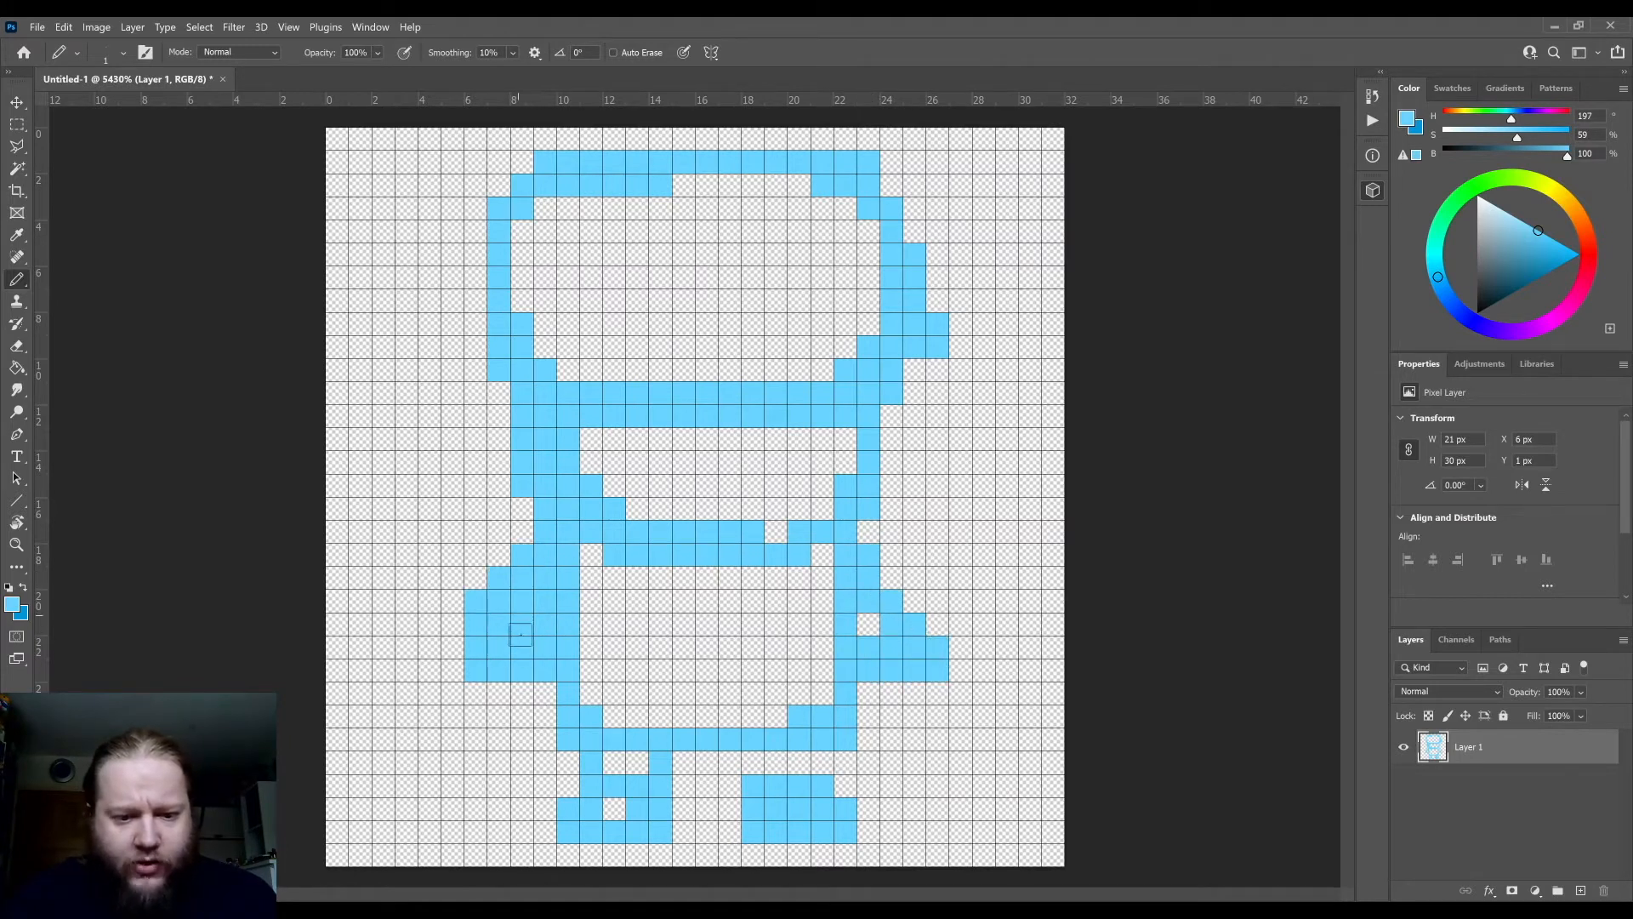
pyautogui.moveTo(873, 607)
pyautogui.mouseDown()
pyautogui.moveTo(927, 628)
pyautogui.moveTo(903, 625)
pyautogui.mouseUp()
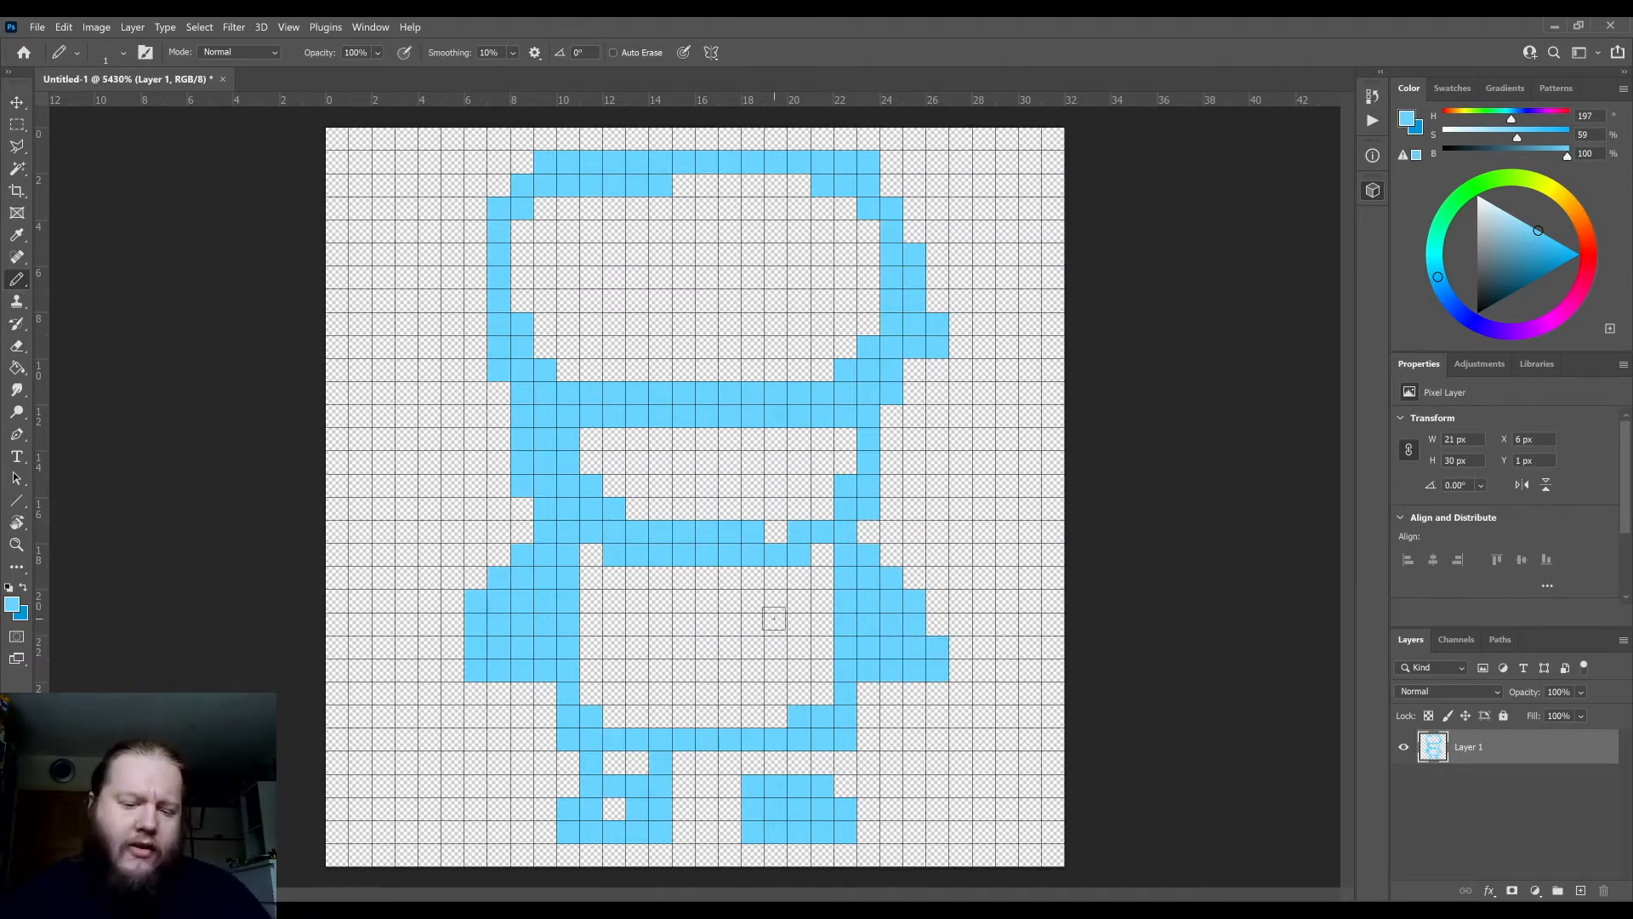
# - Add blocky hand outlines below both arms, partly fill one hand, and connect the detached foot to the body with leg pixels
pyautogui.moveTo(467, 669)
pyautogui.mouseDown()
pyautogui.moveTo(477, 739)
pyautogui.moveTo(544, 694)
pyautogui.mouseUp()
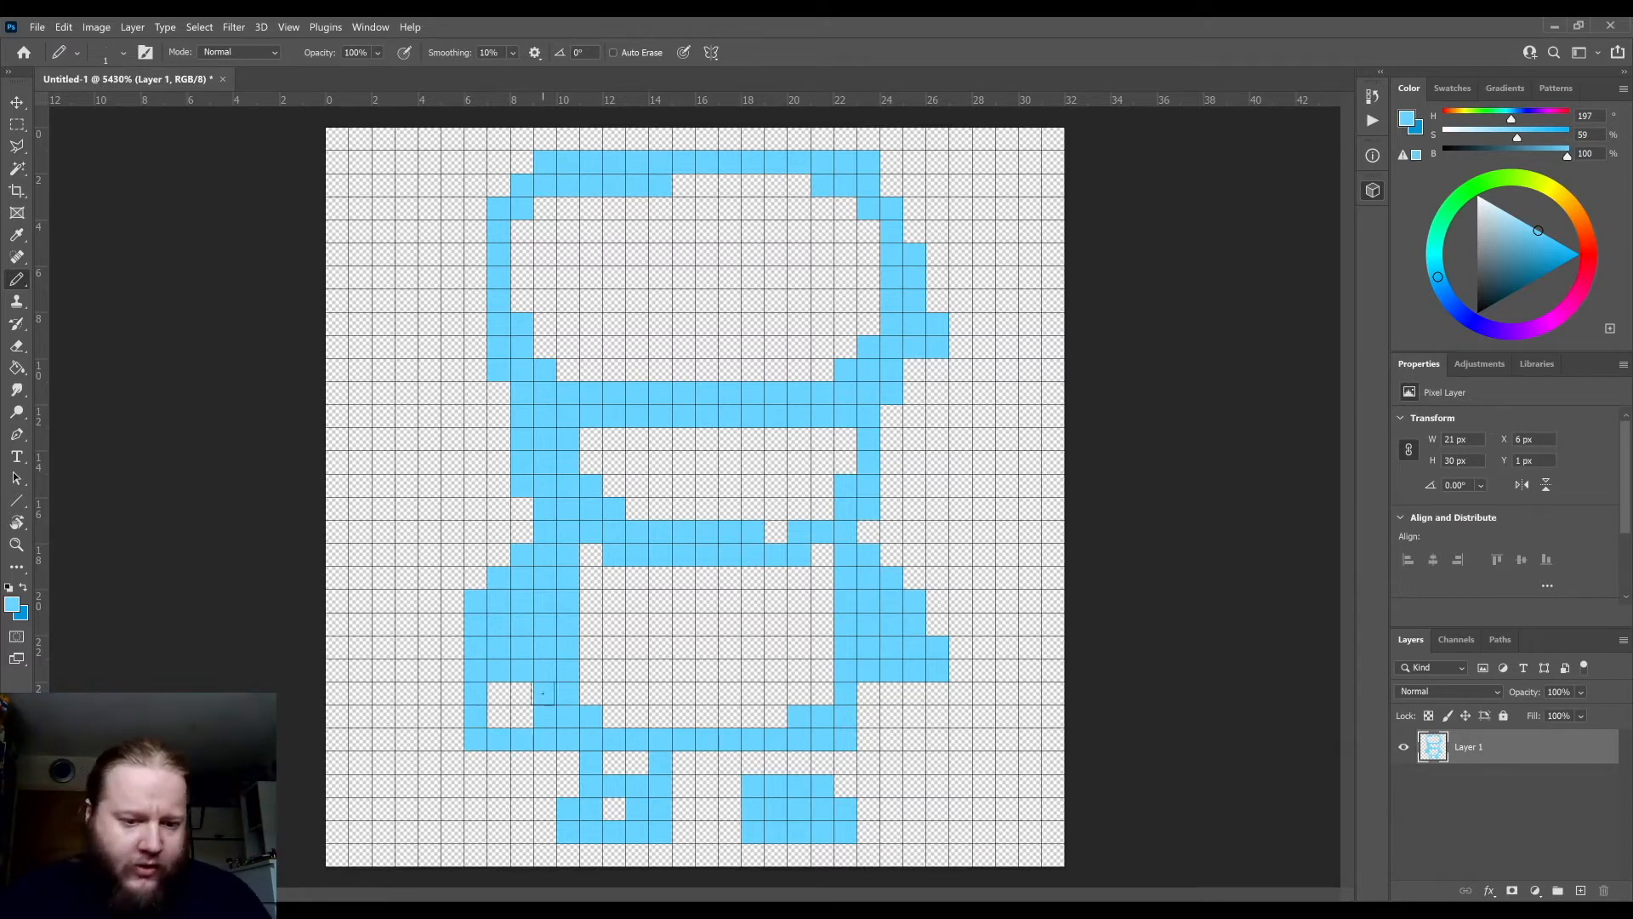
pyautogui.moveTo(858, 694)
pyautogui.mouseDown()
pyautogui.moveTo(935, 714)
pyautogui.moveTo(936, 691)
pyautogui.mouseUp()
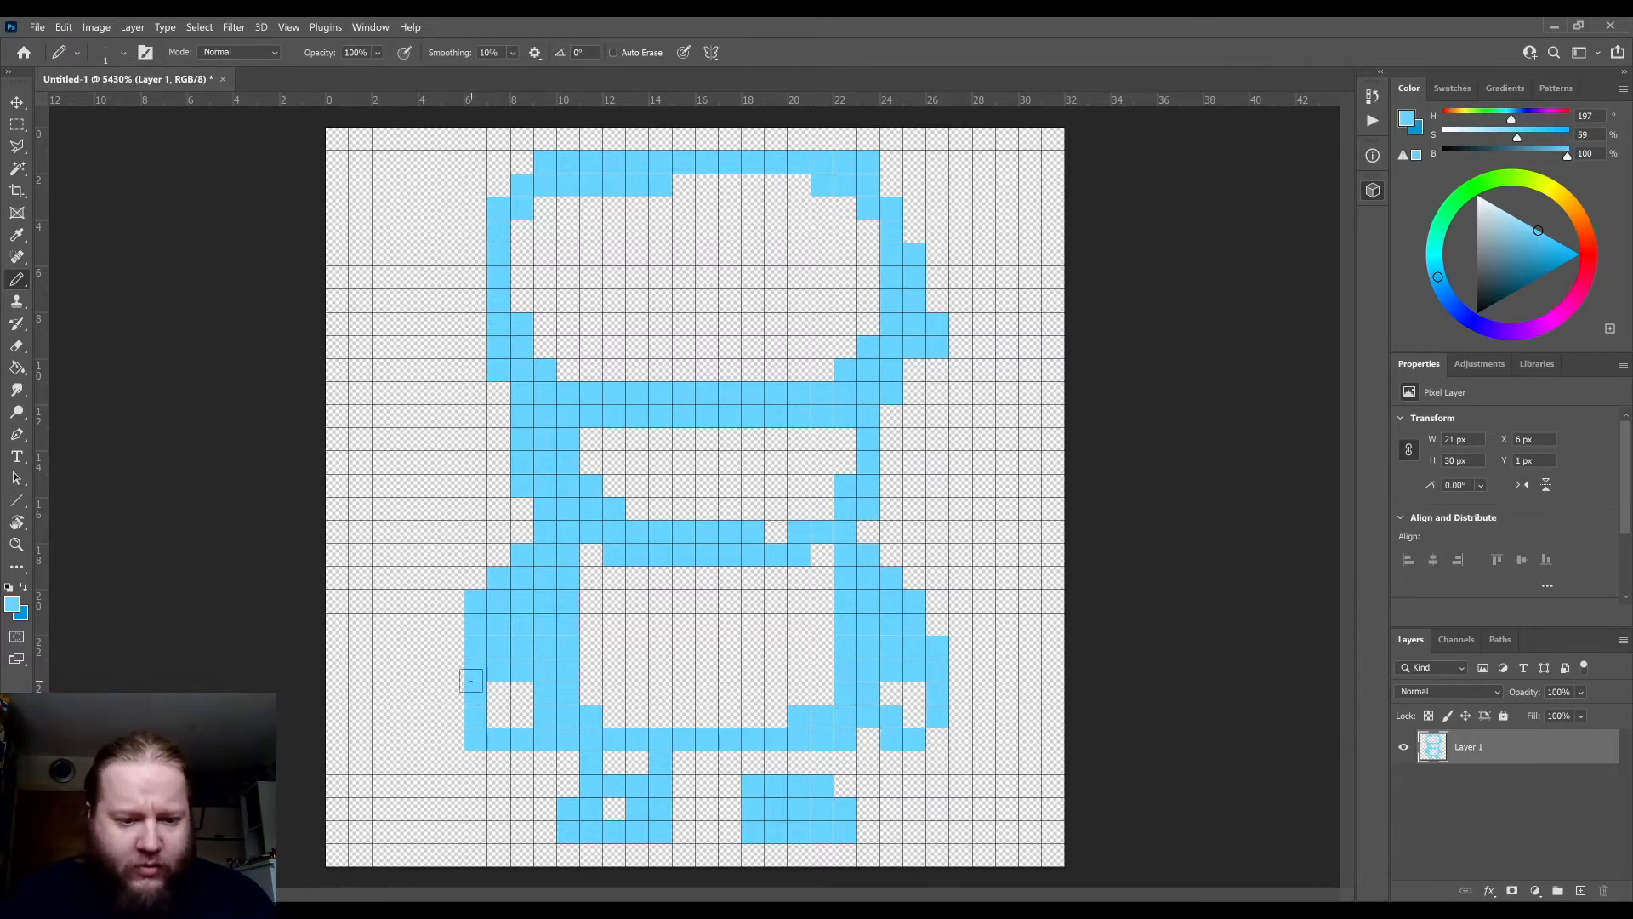
pyautogui.moveTo(498, 716); pyautogui.dragTo(546, 701)
pyautogui.moveTo(781, 757)
pyautogui.mouseDown()
pyautogui.moveTo(733, 765)
pyautogui.moveTo(783, 760)
pyautogui.mouseUp()
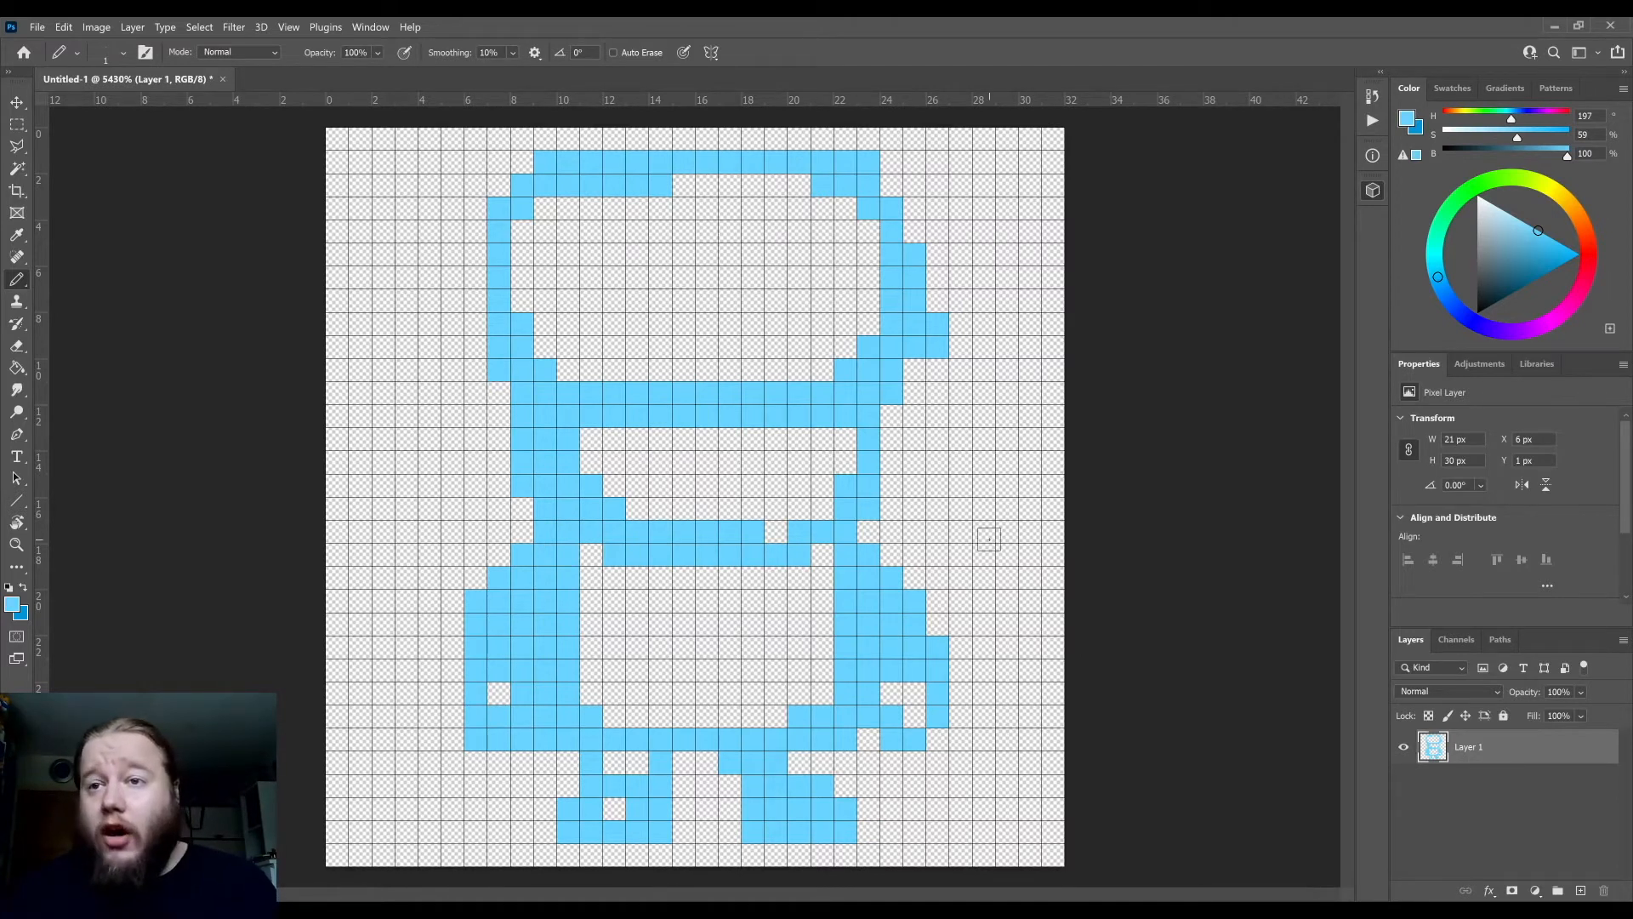
# - Add a new layer above the character drawing and rename the drawing's layer Sketch
pyautogui.click(1580, 890)
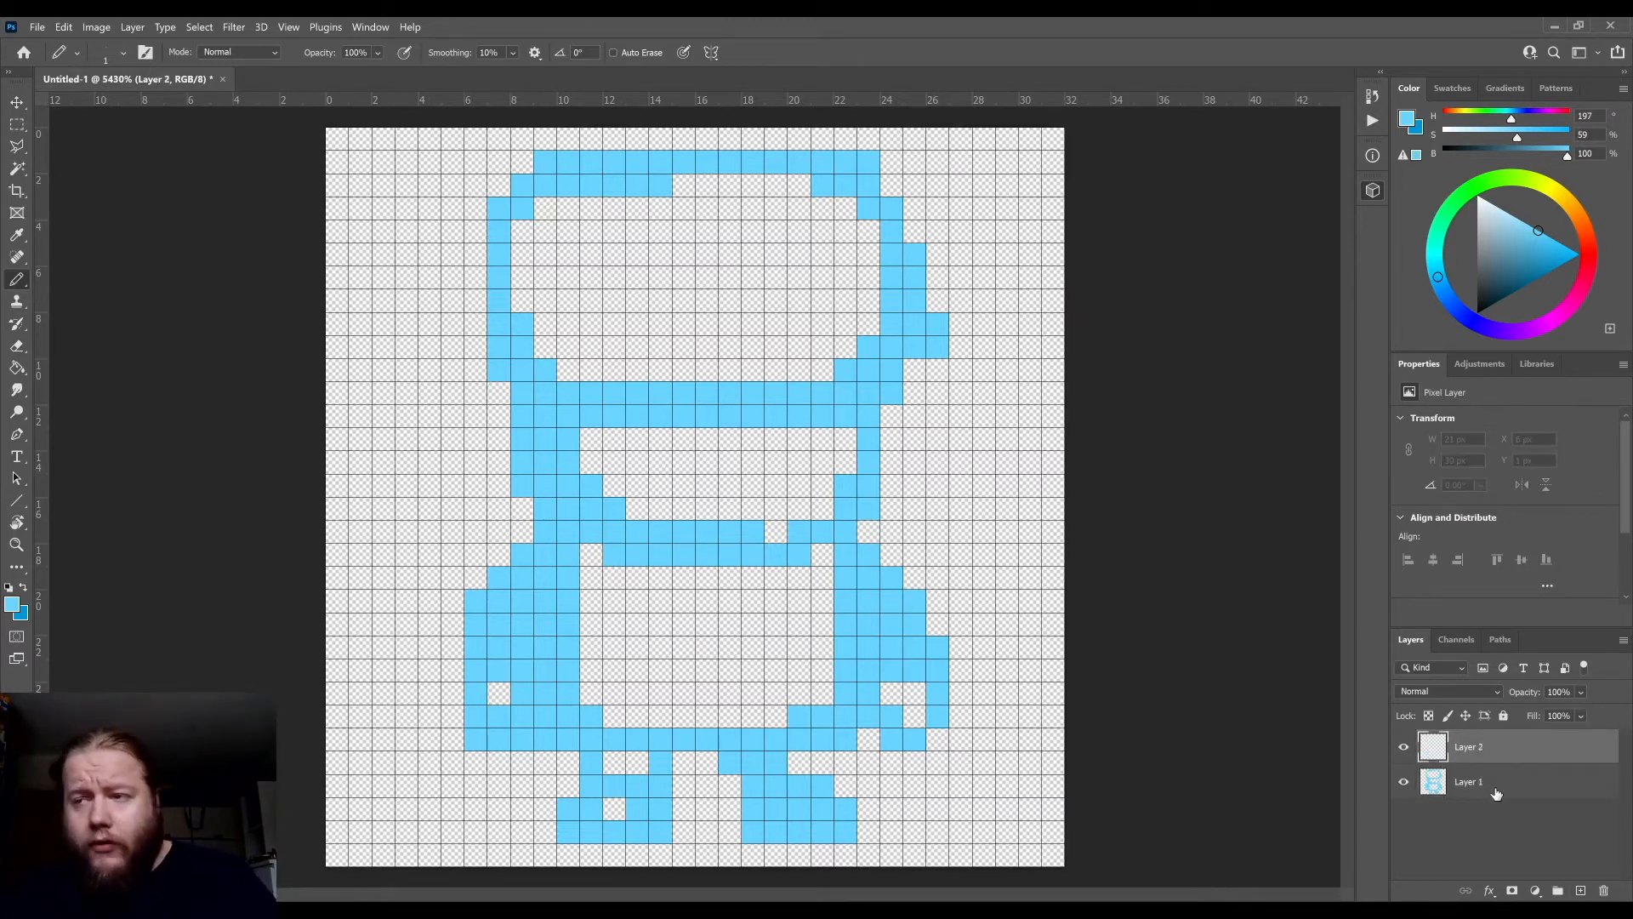
pyautogui.click(1527, 776)
pyautogui.doubleClick(1487, 781)
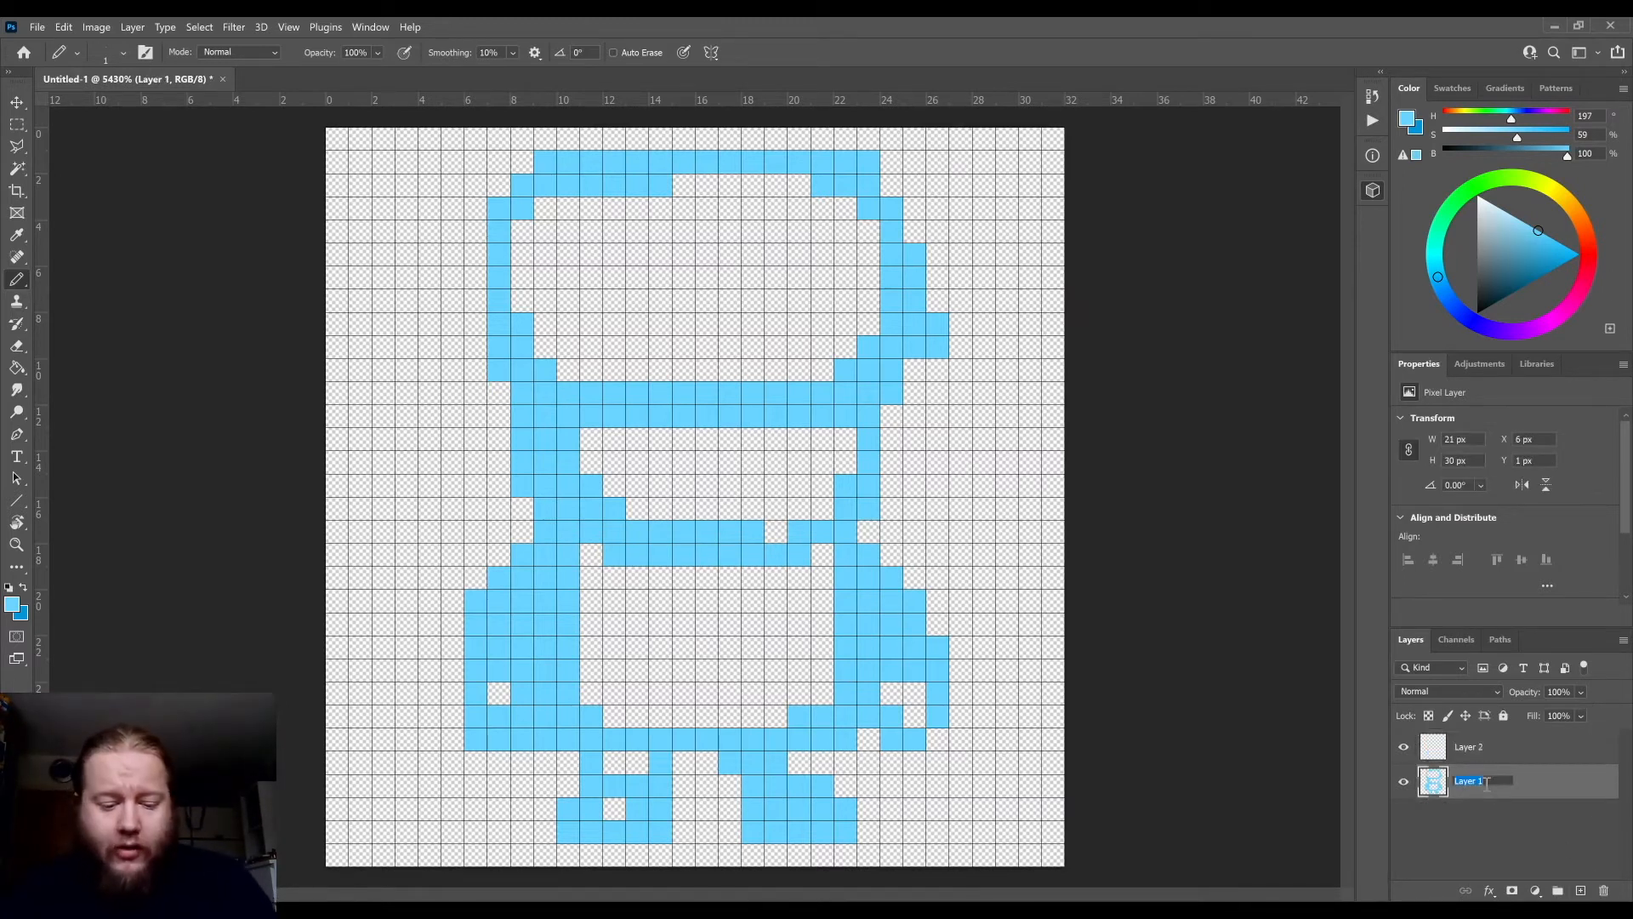
pyautogui.write('Sketch')
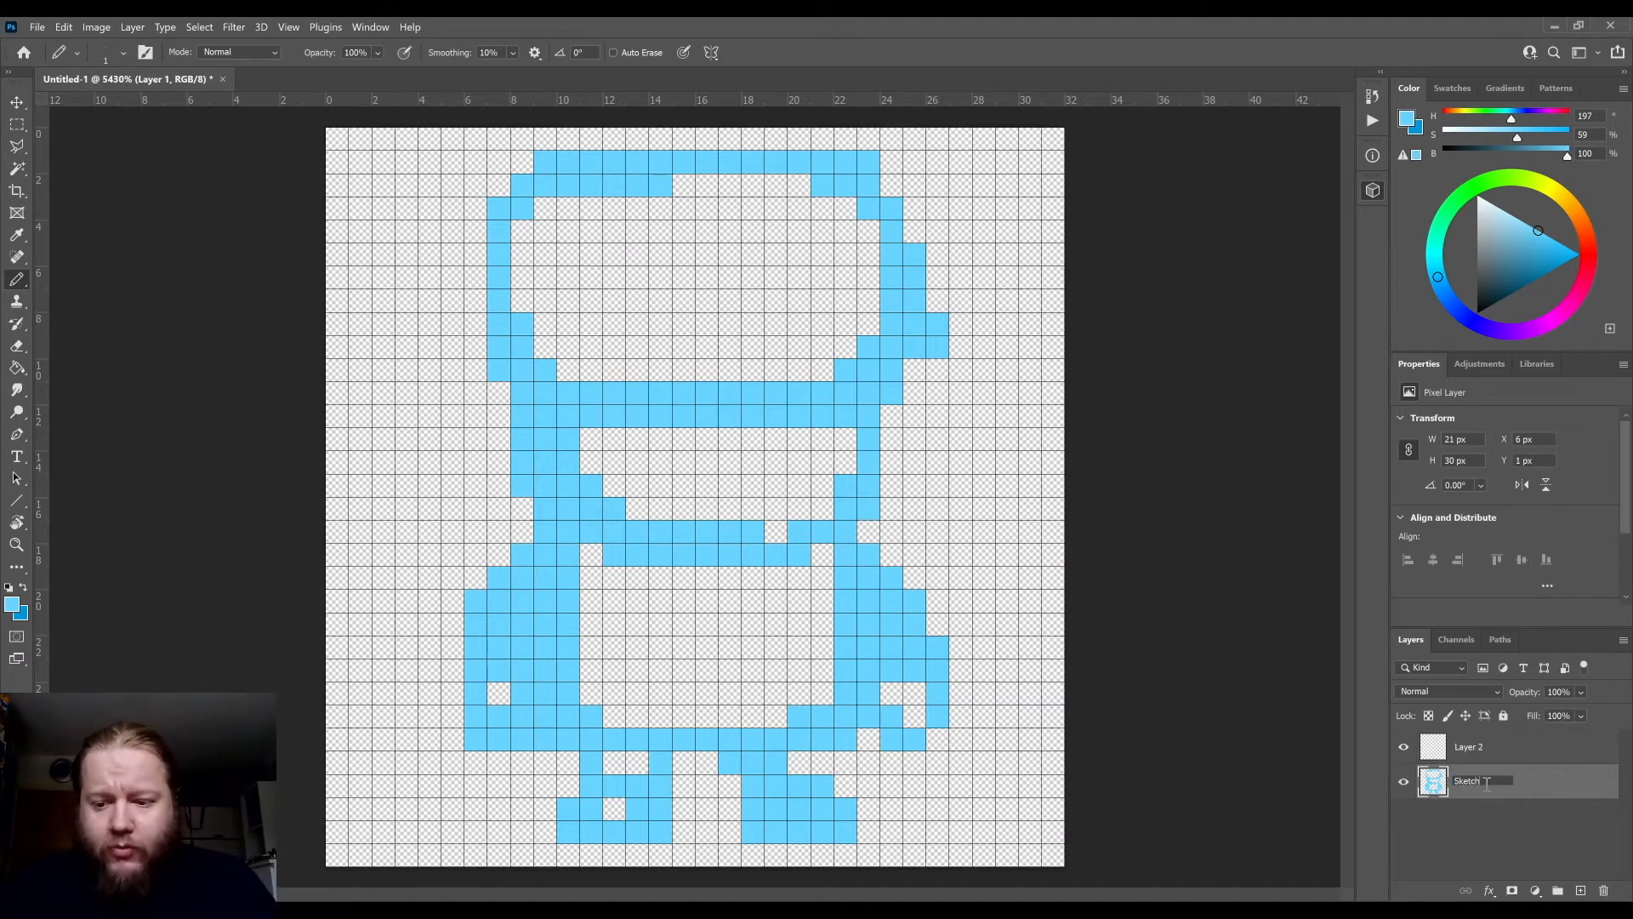
pyautogui.press('Return')
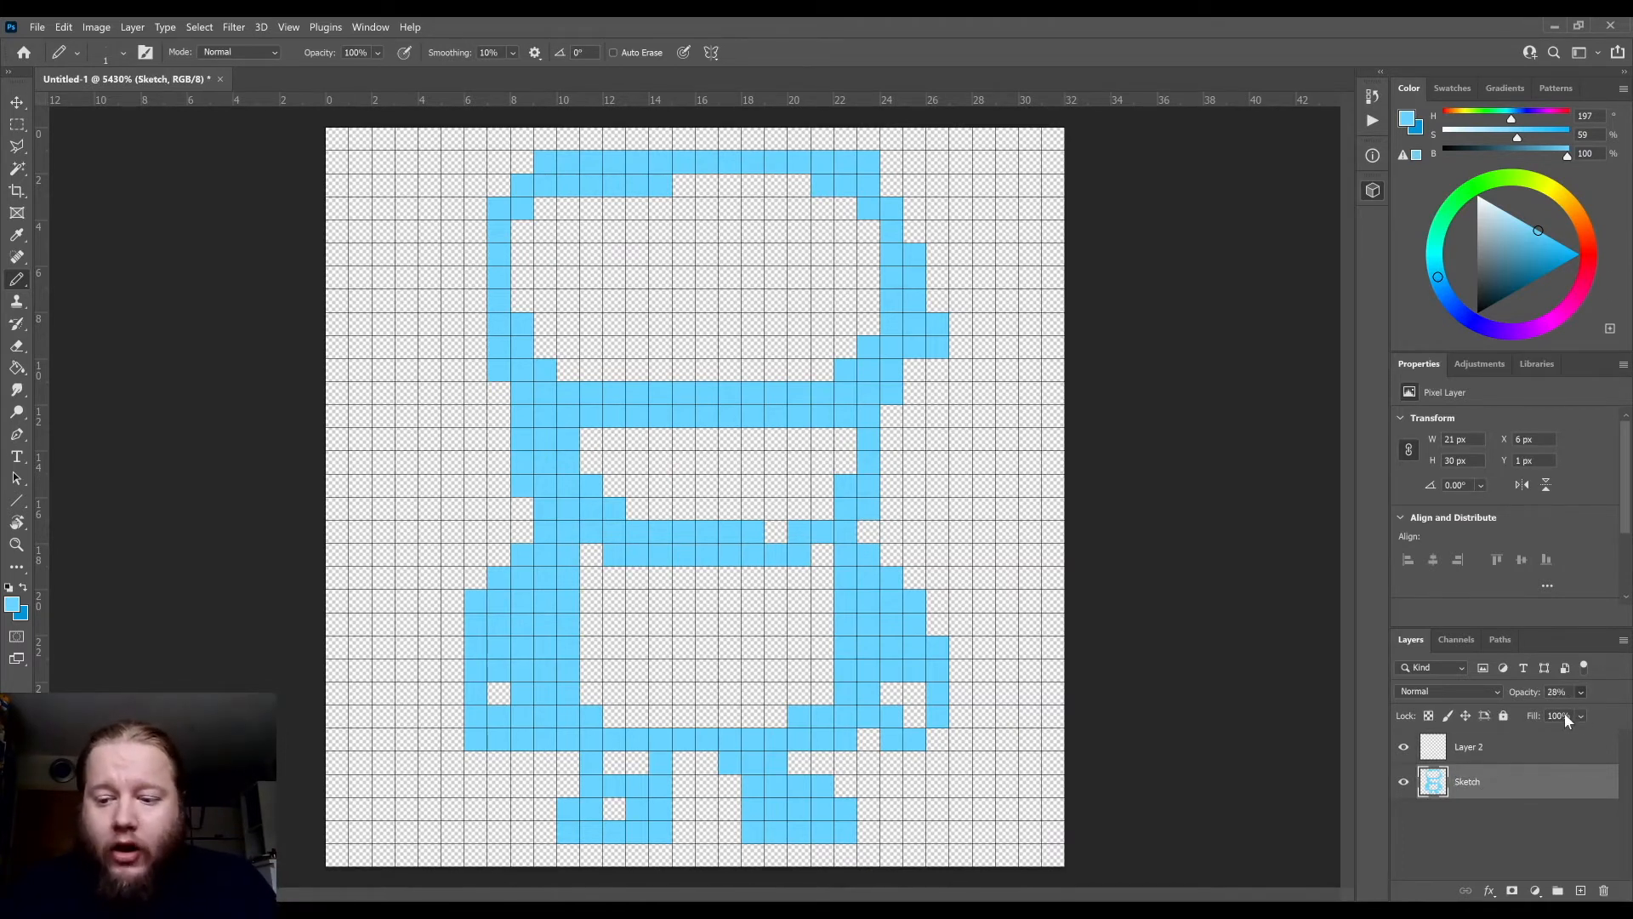
# - Fade the Sketch layer to 45% opacity and deselect it
pyautogui.press('Return')
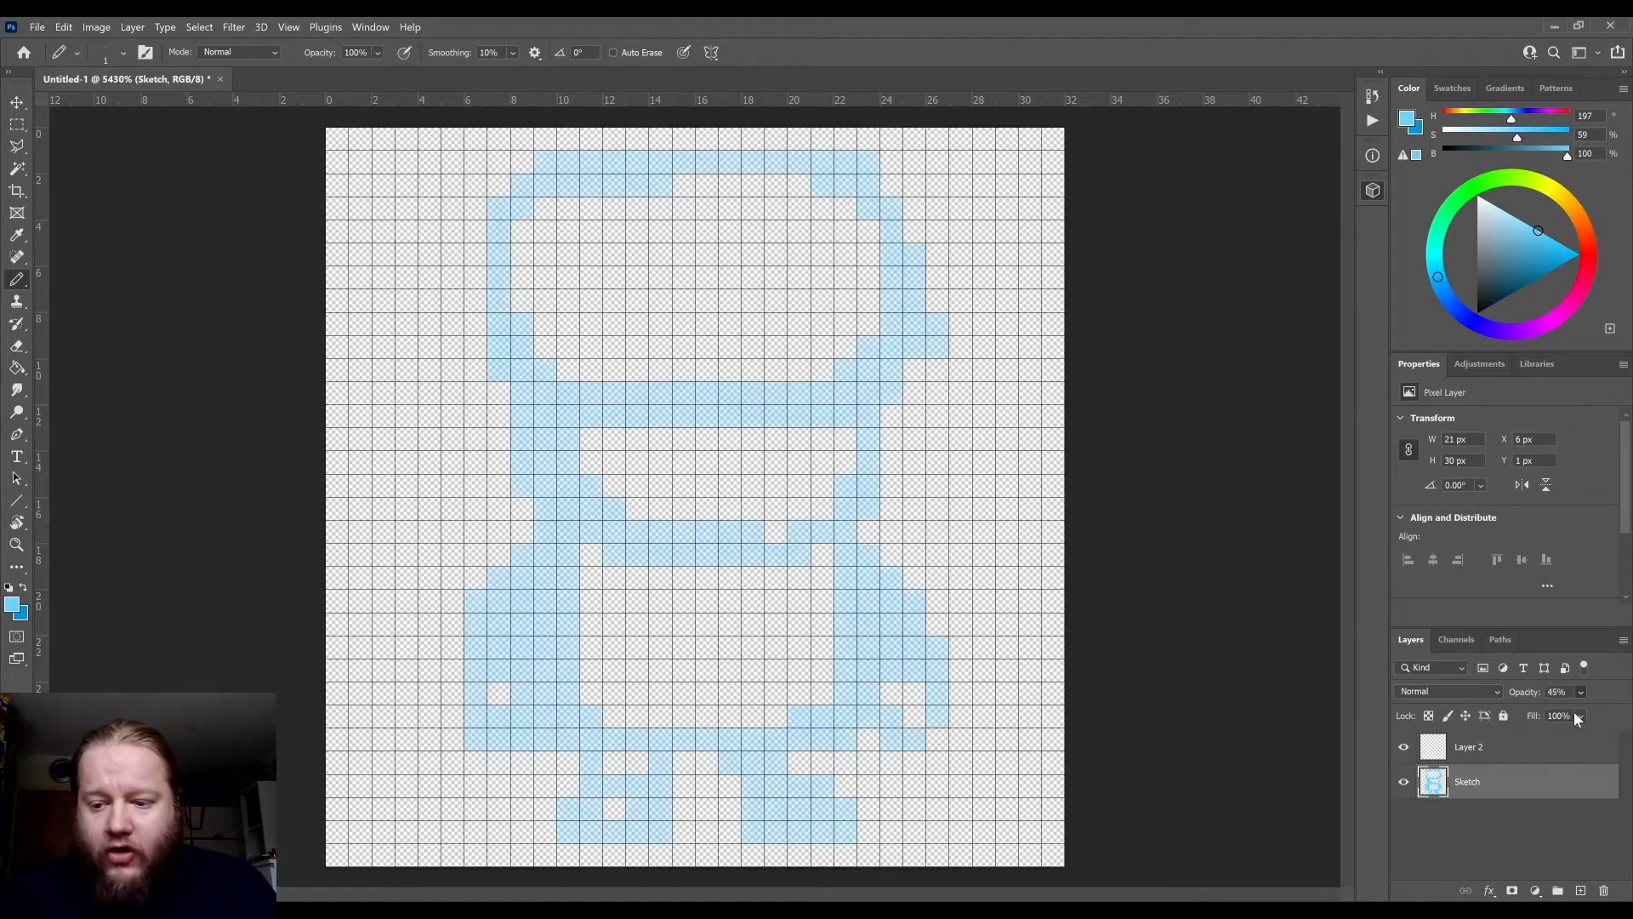
pyautogui.moveTo(1578, 713); pyautogui.dragTo(1581, 713)
pyautogui.click(1492, 864)
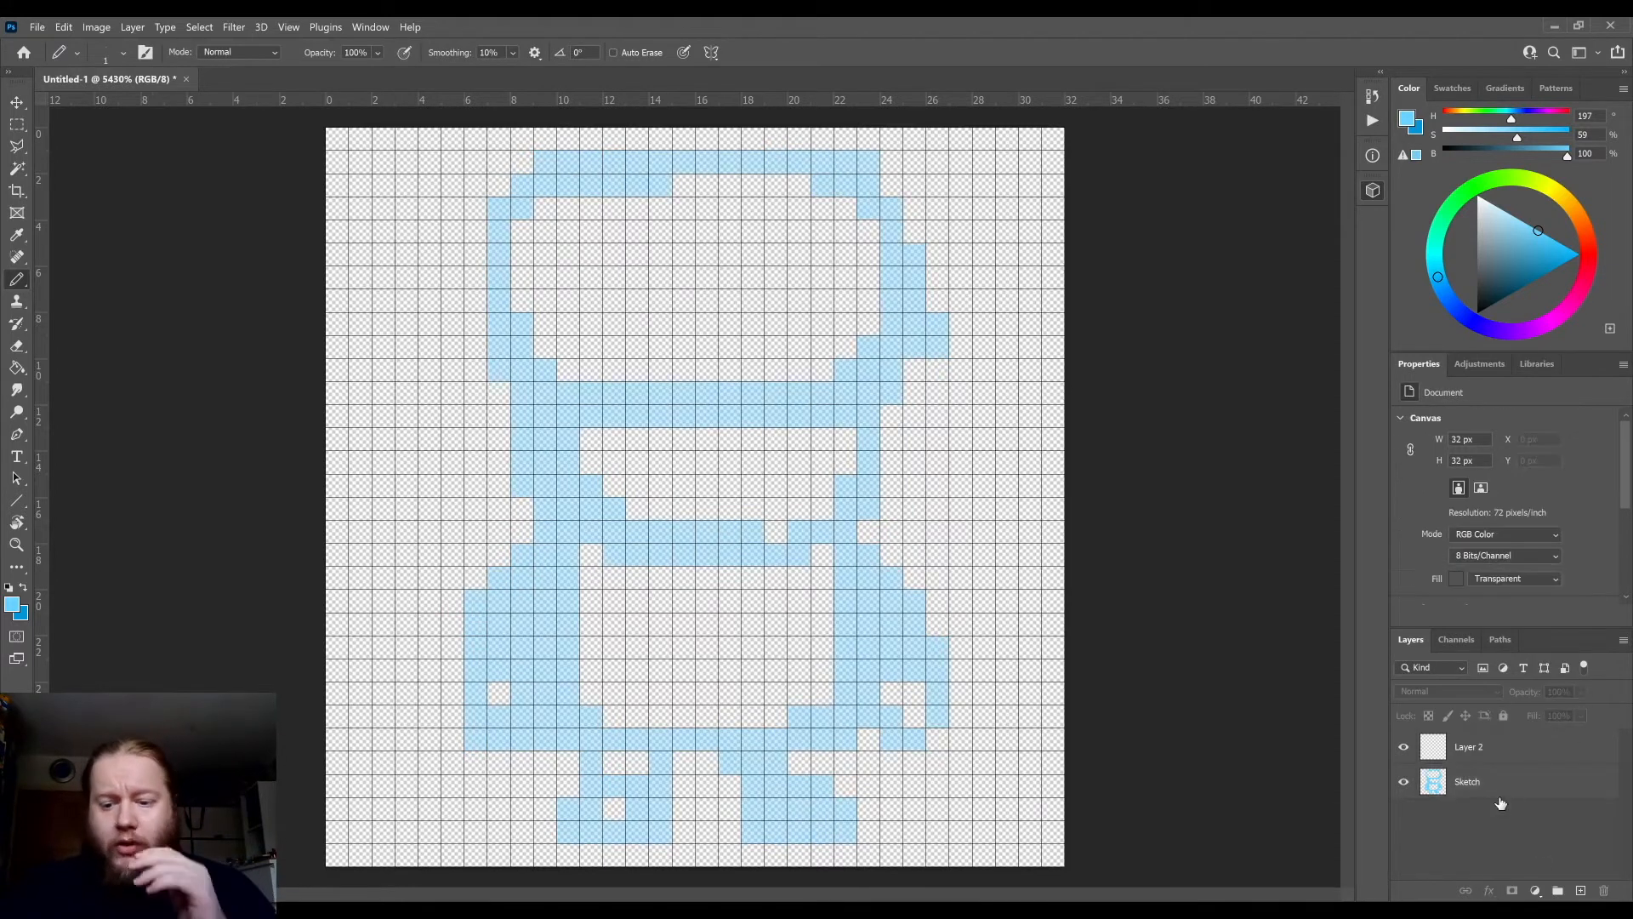
# - Make the empty Layer 2 active and set the foreground colour to black with 0% brightness
pyautogui.click(1480, 748)
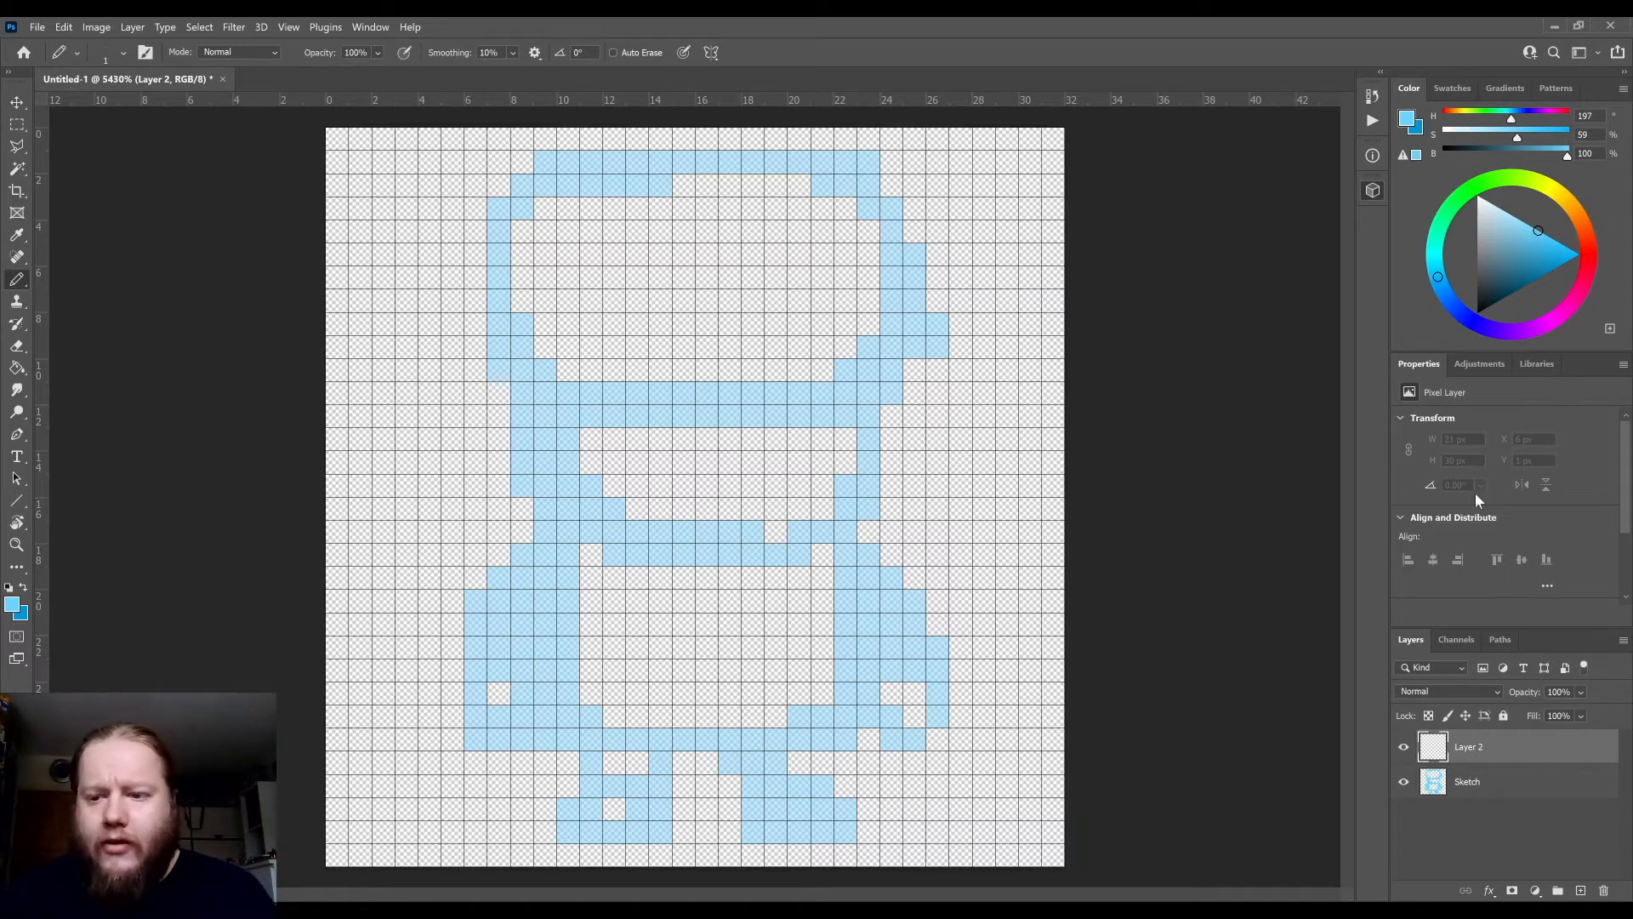
pyautogui.moveTo(1494, 265); pyautogui.dragTo(1361, 499)
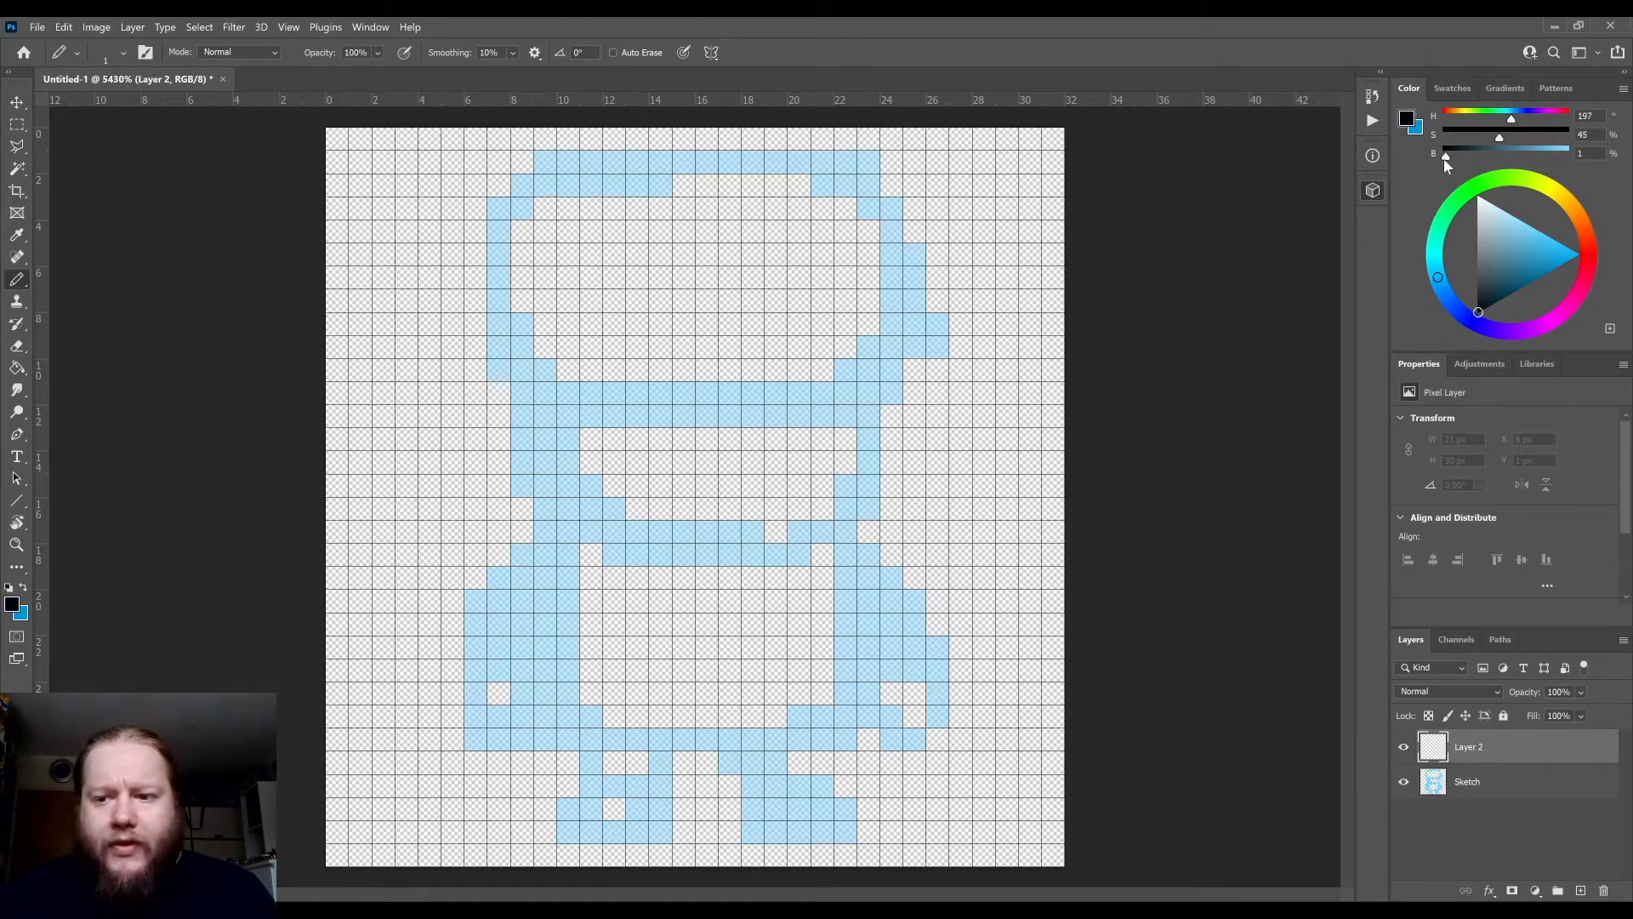
pyautogui.moveTo(1500, 141); pyautogui.dragTo(1510, 143)
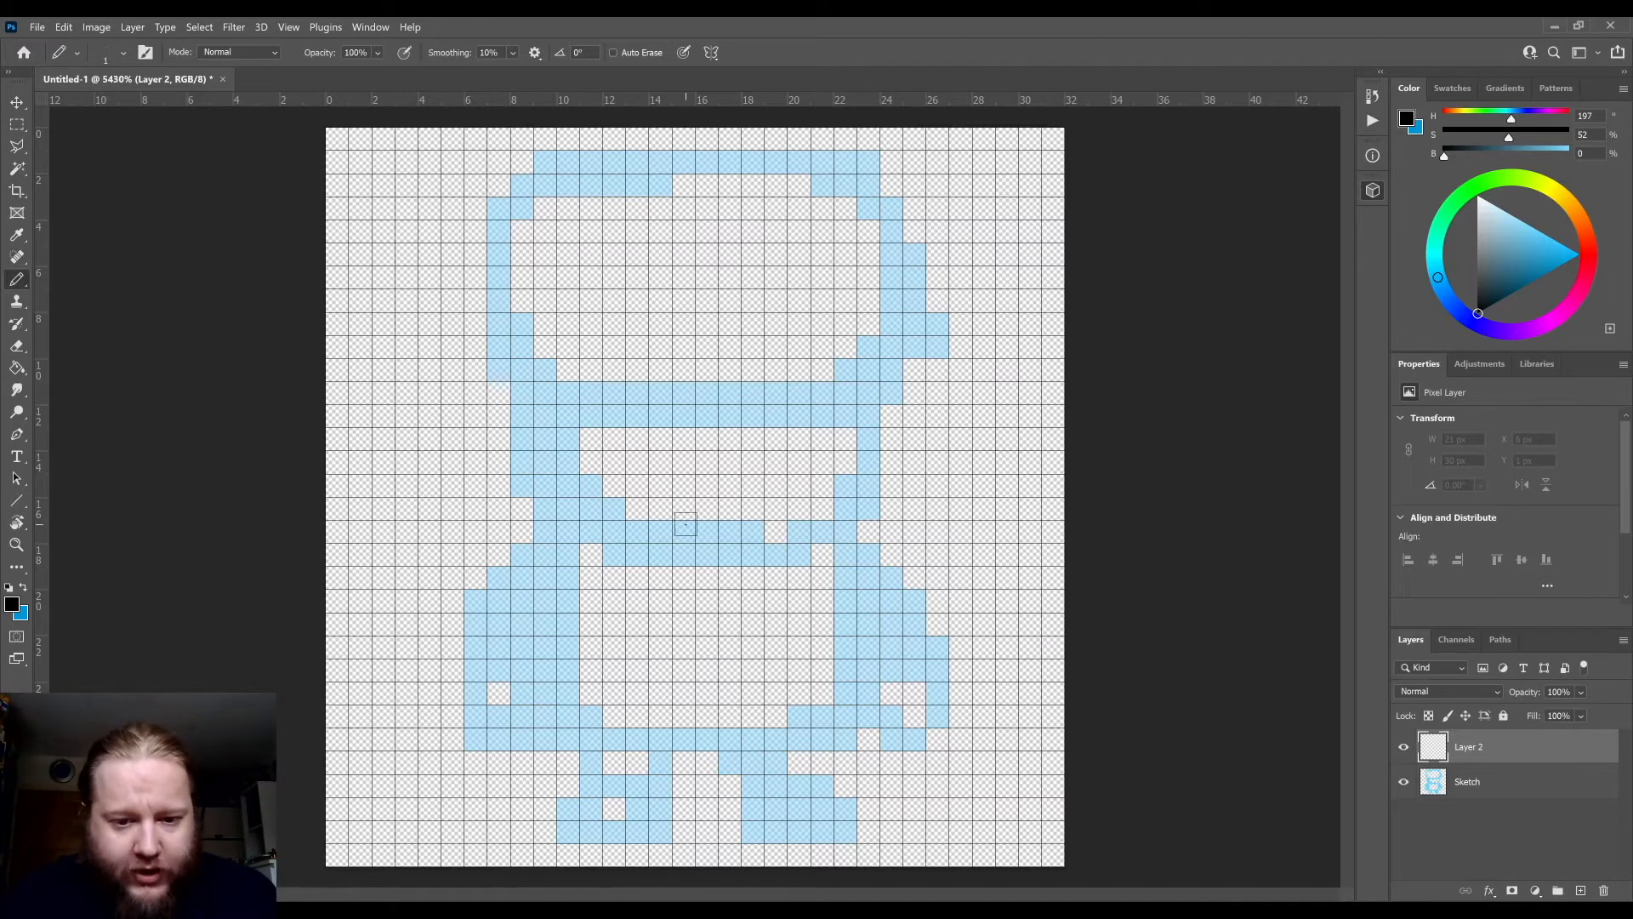
# - Place 2 px wide black centre marks on the sketch's chin line, body bottom and lower head edge
pyautogui.click(684, 553)
pyautogui.click(706, 554)
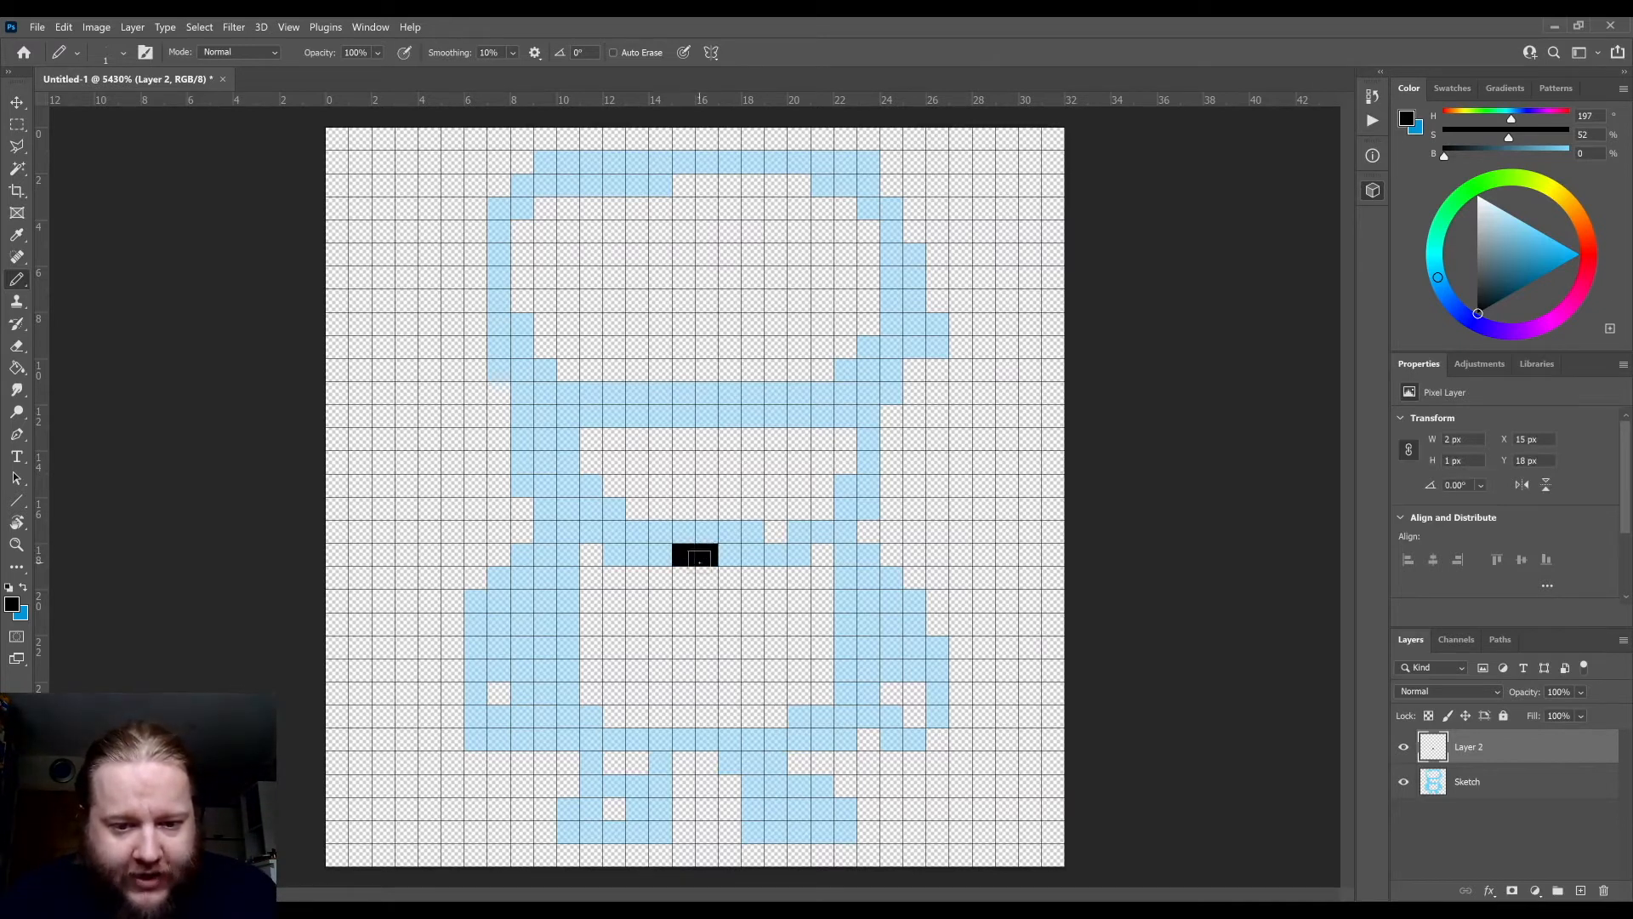
pyautogui.moveTo(677, 731); pyautogui.dragTo(695, 733)
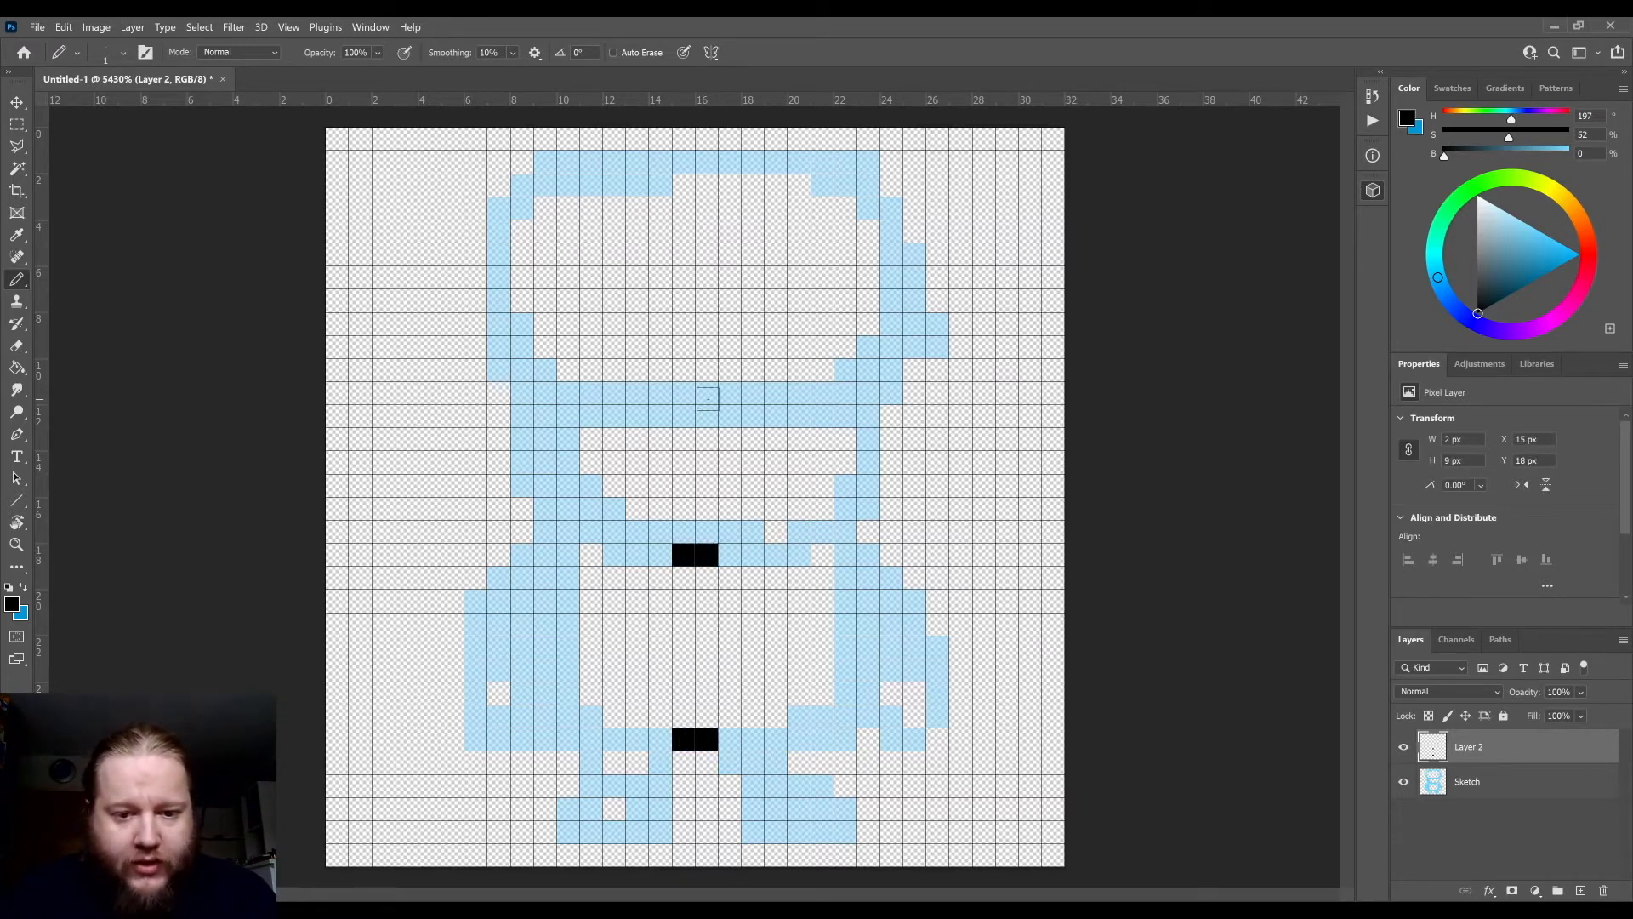
pyautogui.moveTo(685, 391); pyautogui.dragTo(707, 391)
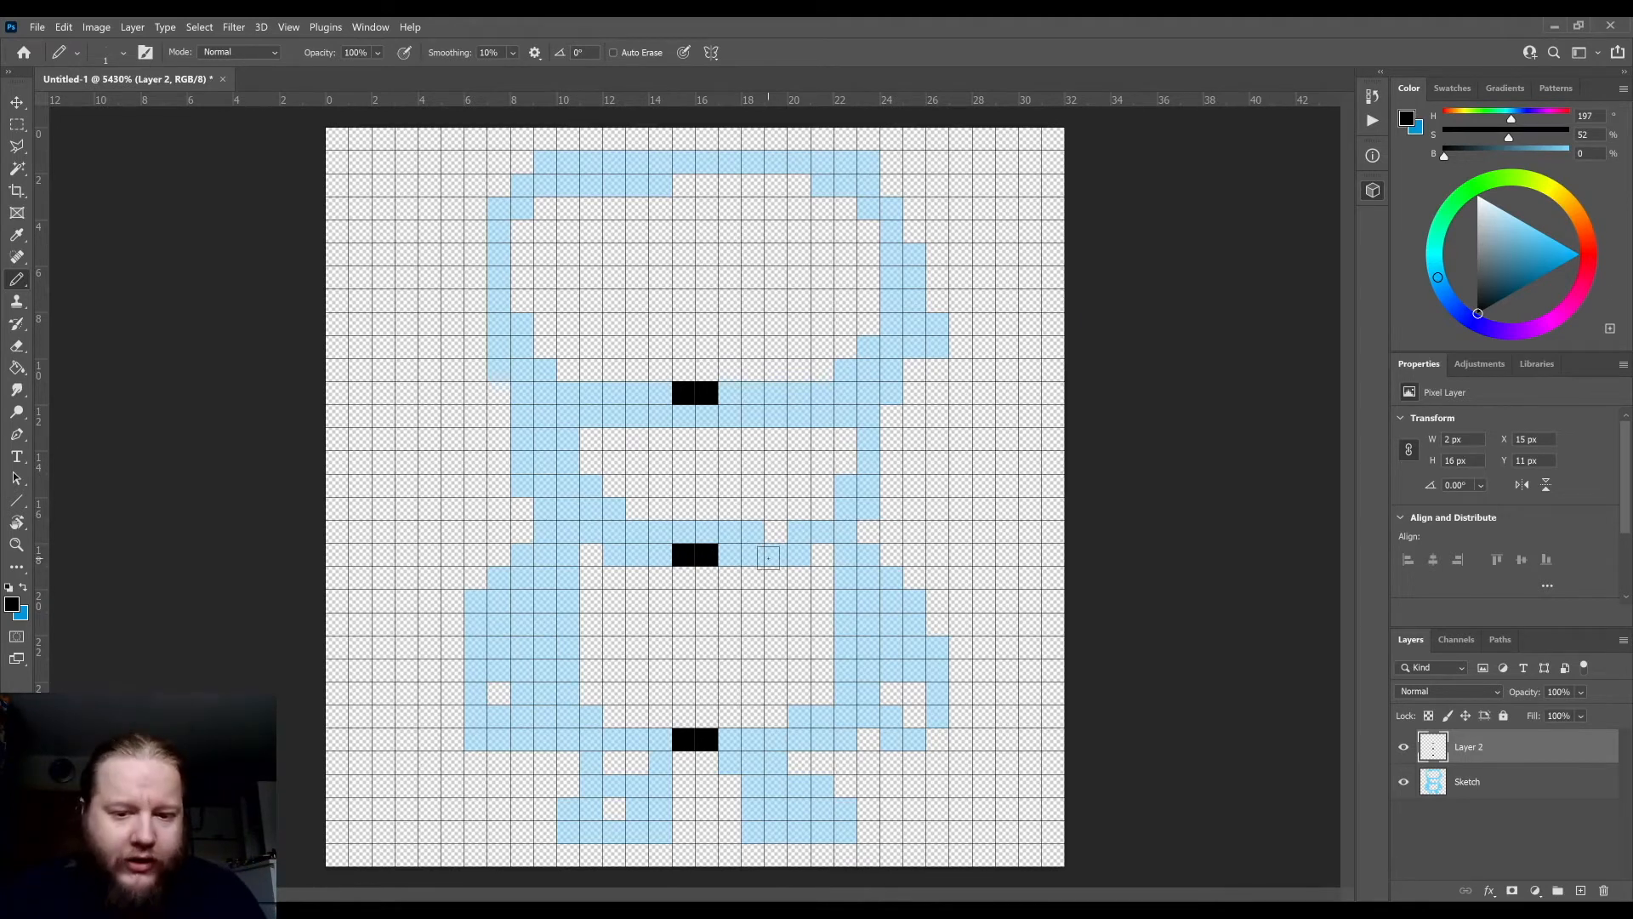
# - Outline the lower face in black, 16 px wide, with an 8 px chin line stepping up to 3 px vertical sides
pyautogui.moveTo(660, 554); pyautogui.dragTo(614, 554)
pyautogui.moveTo(732, 555); pyautogui.dragTo(776, 555)
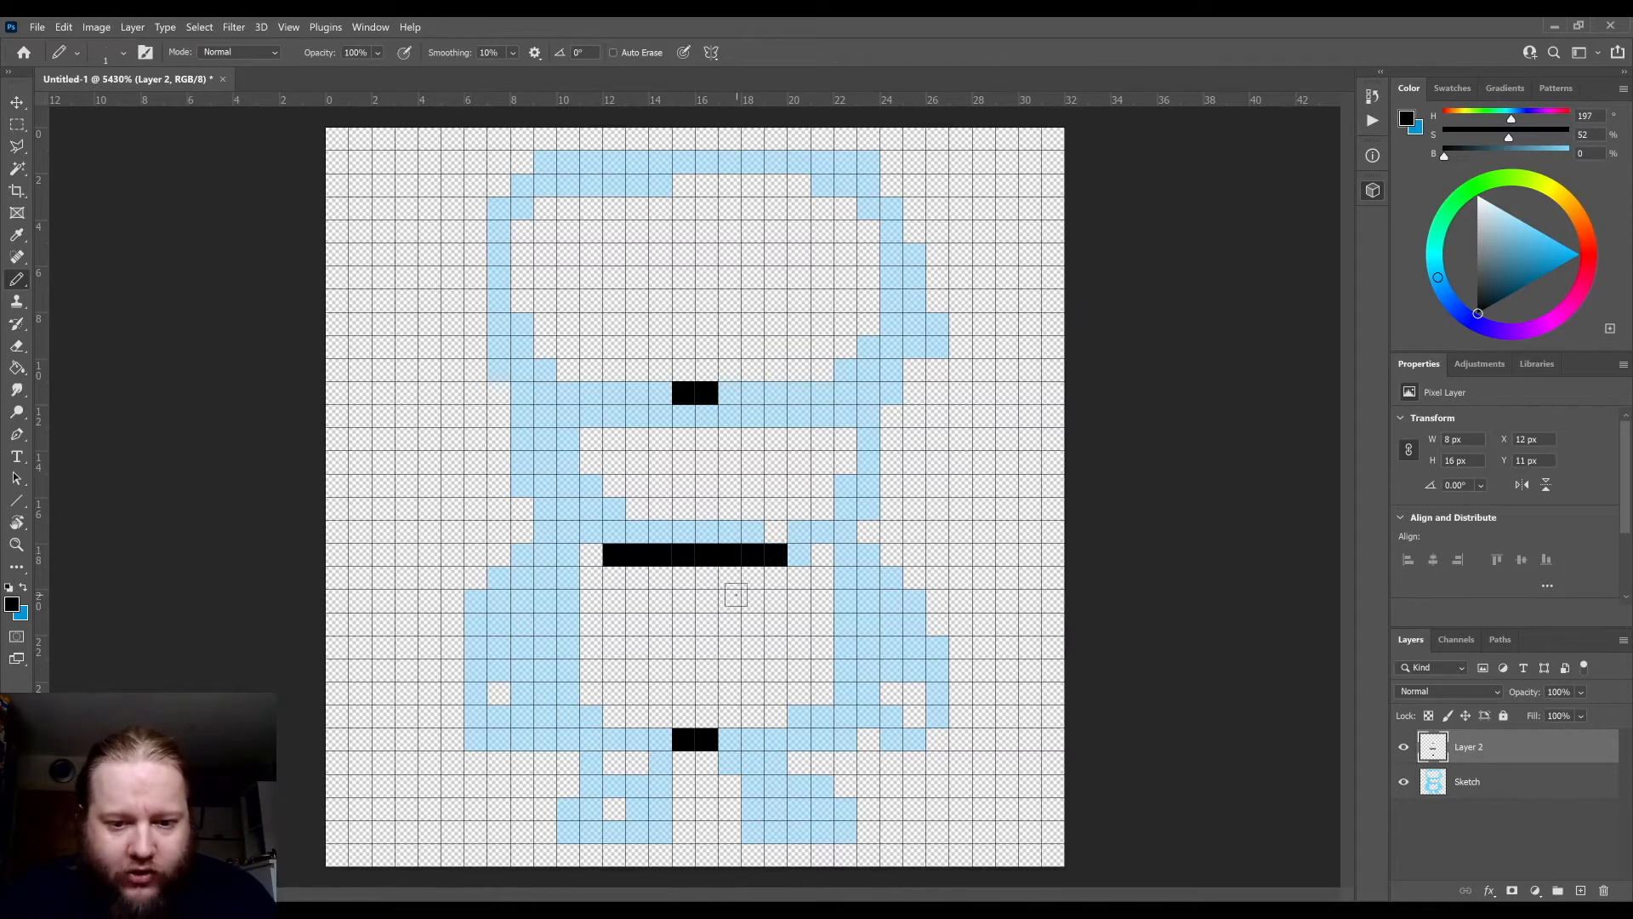
pyautogui.click(799, 532)
pyautogui.click(822, 532)
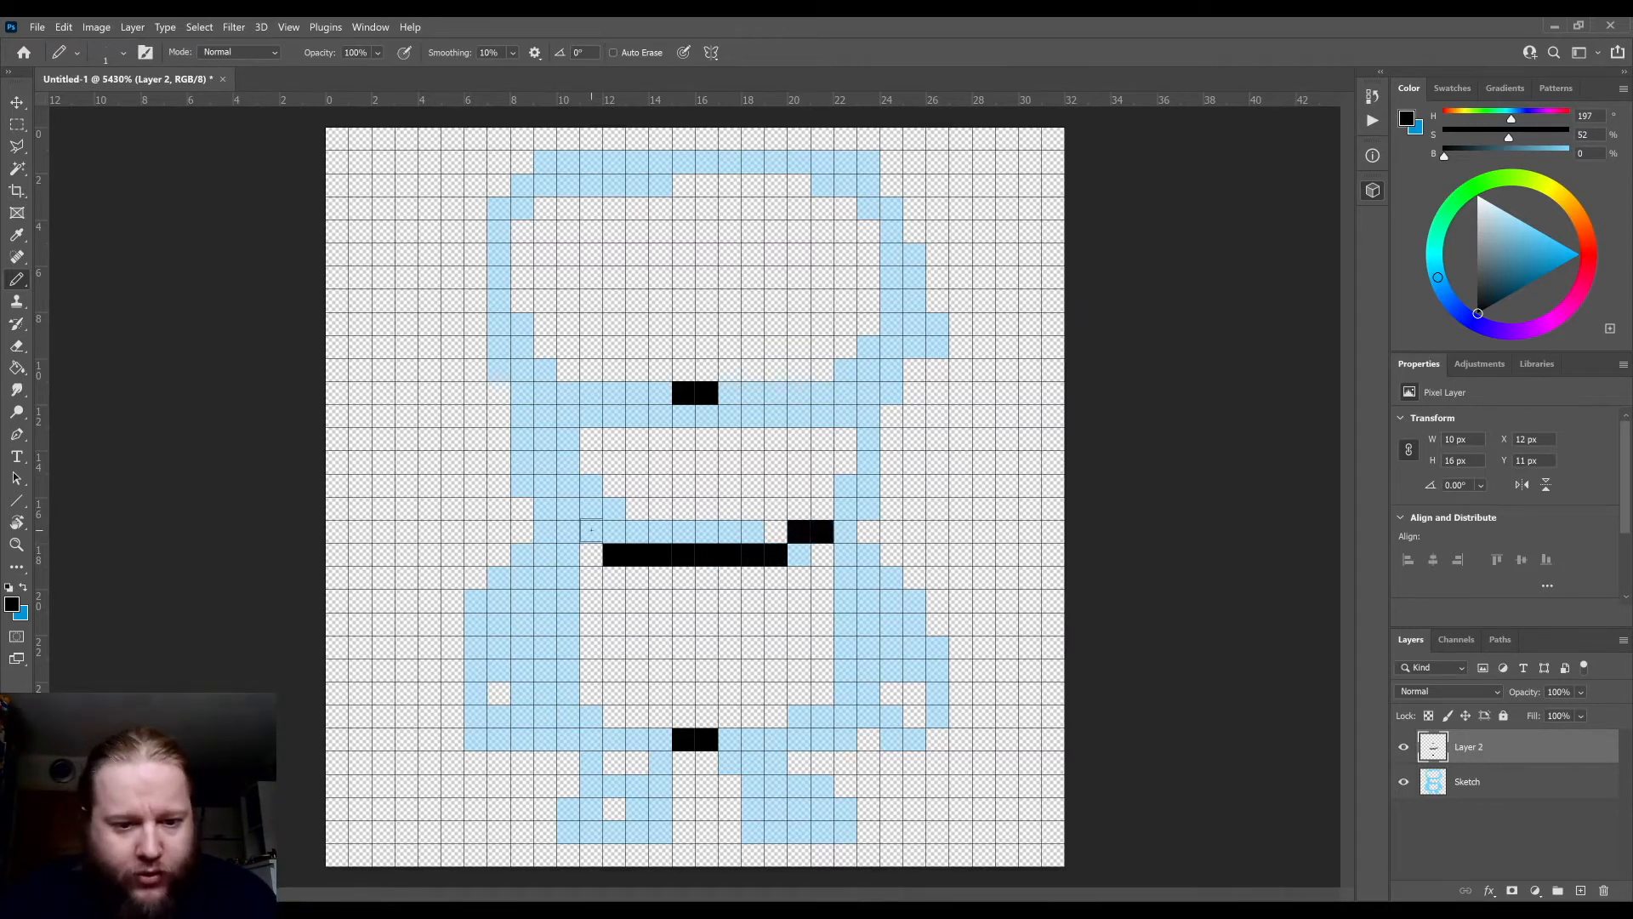
pyautogui.moveTo(591, 531); pyautogui.dragTo(569, 531)
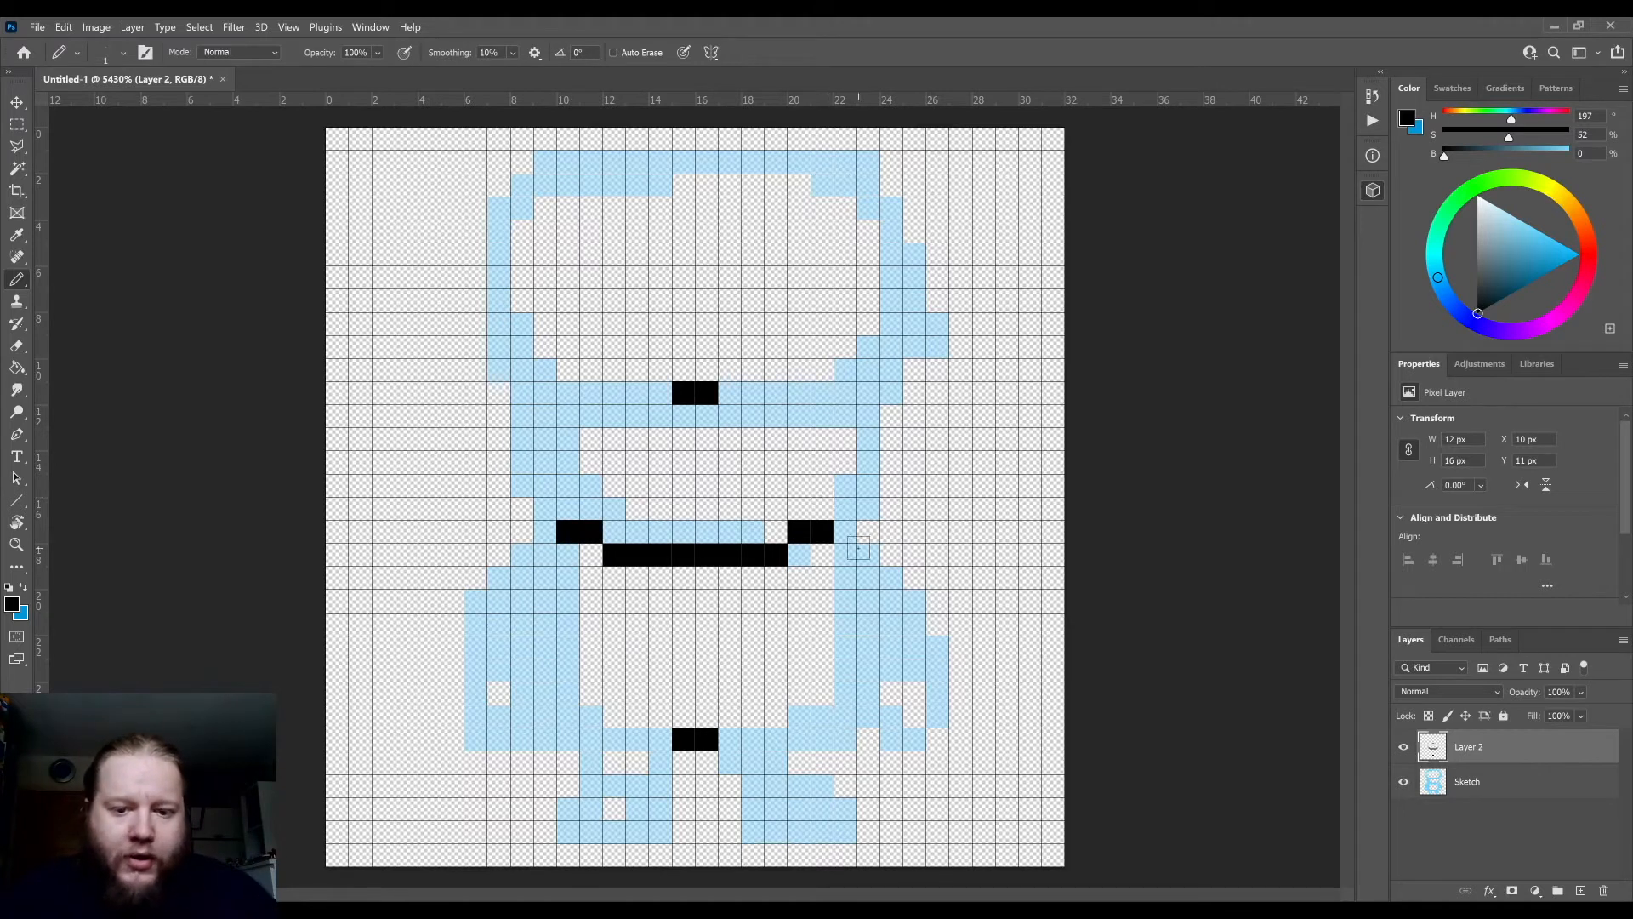
pyautogui.click(845, 509)
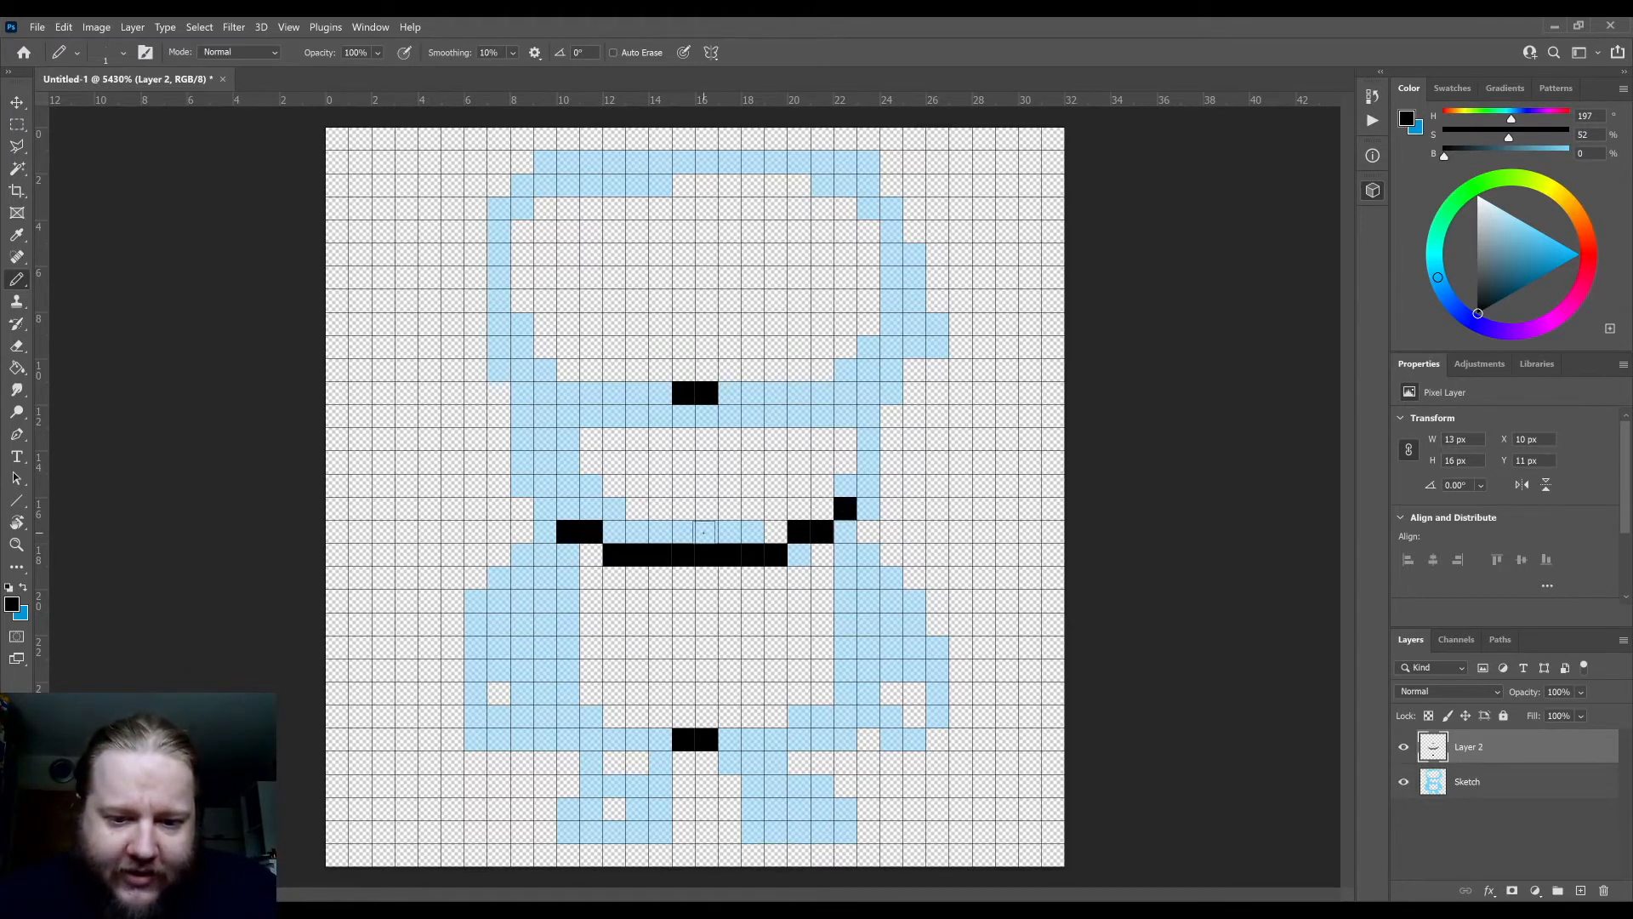
pyautogui.click(542, 509)
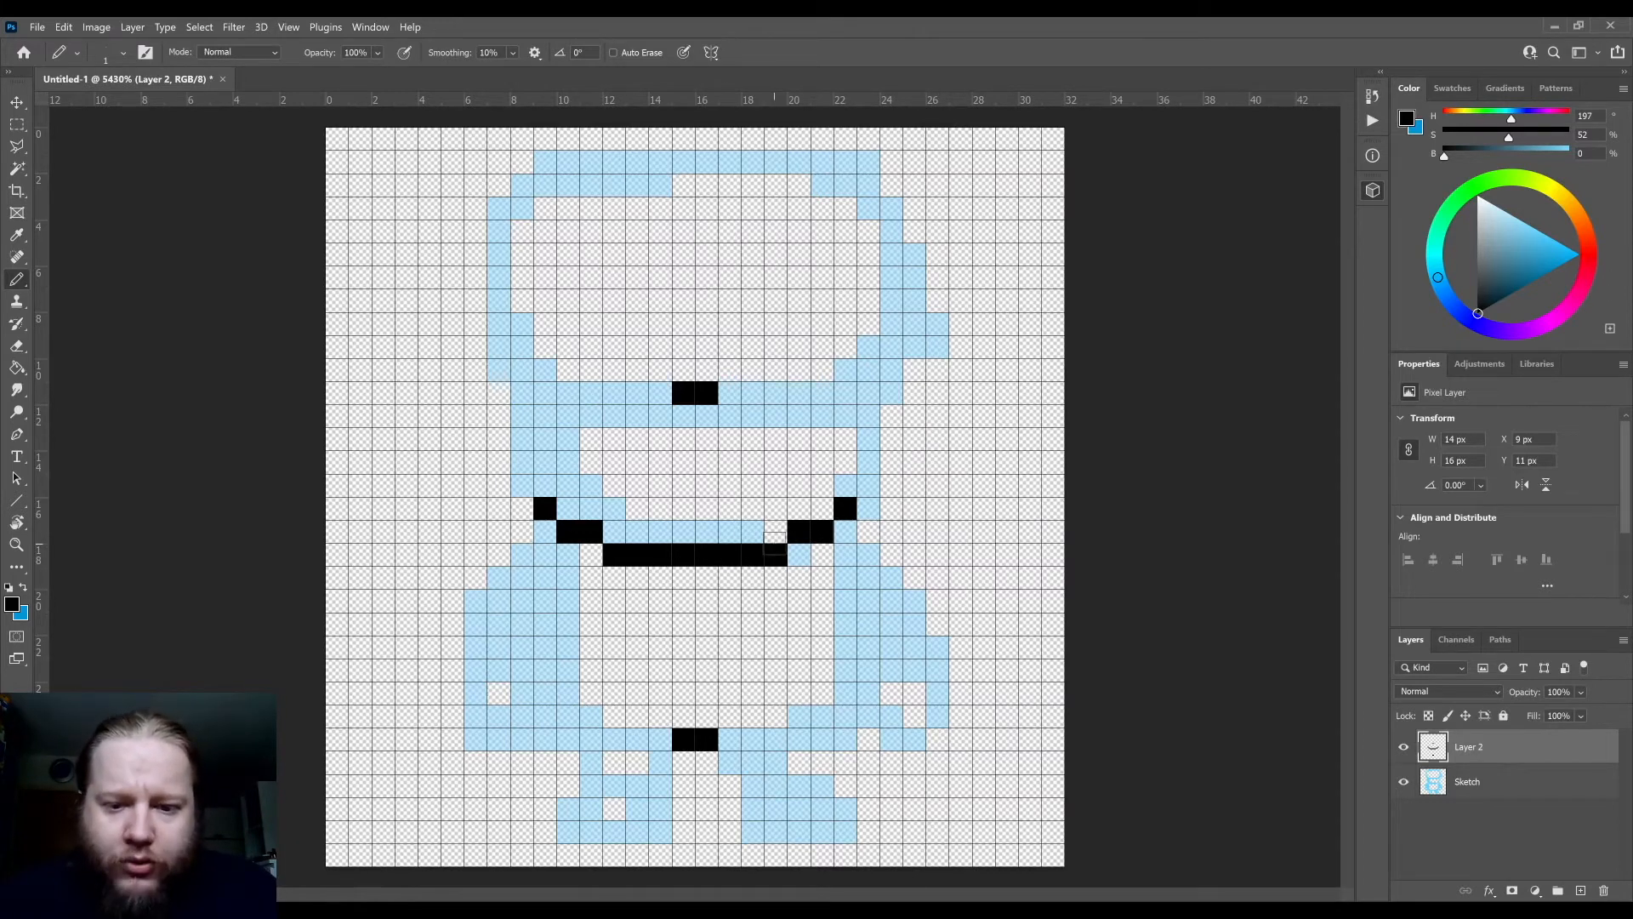
pyautogui.moveTo(869, 485); pyautogui.dragTo(869, 438)
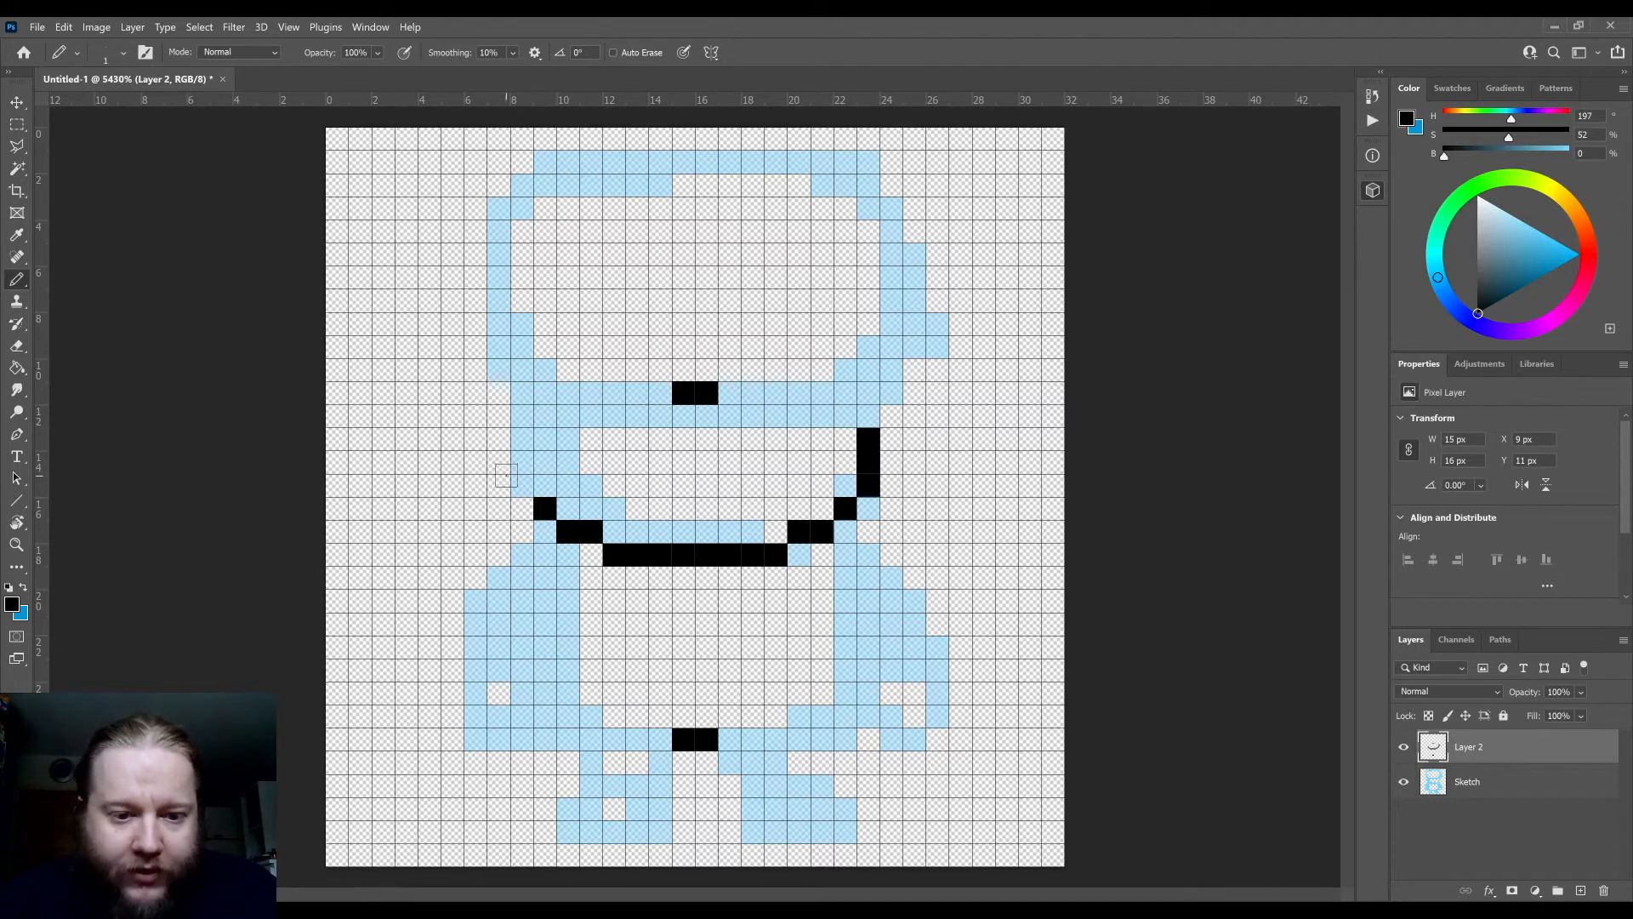
pyautogui.moveTo(521, 487); pyautogui.dragTo(521, 439)
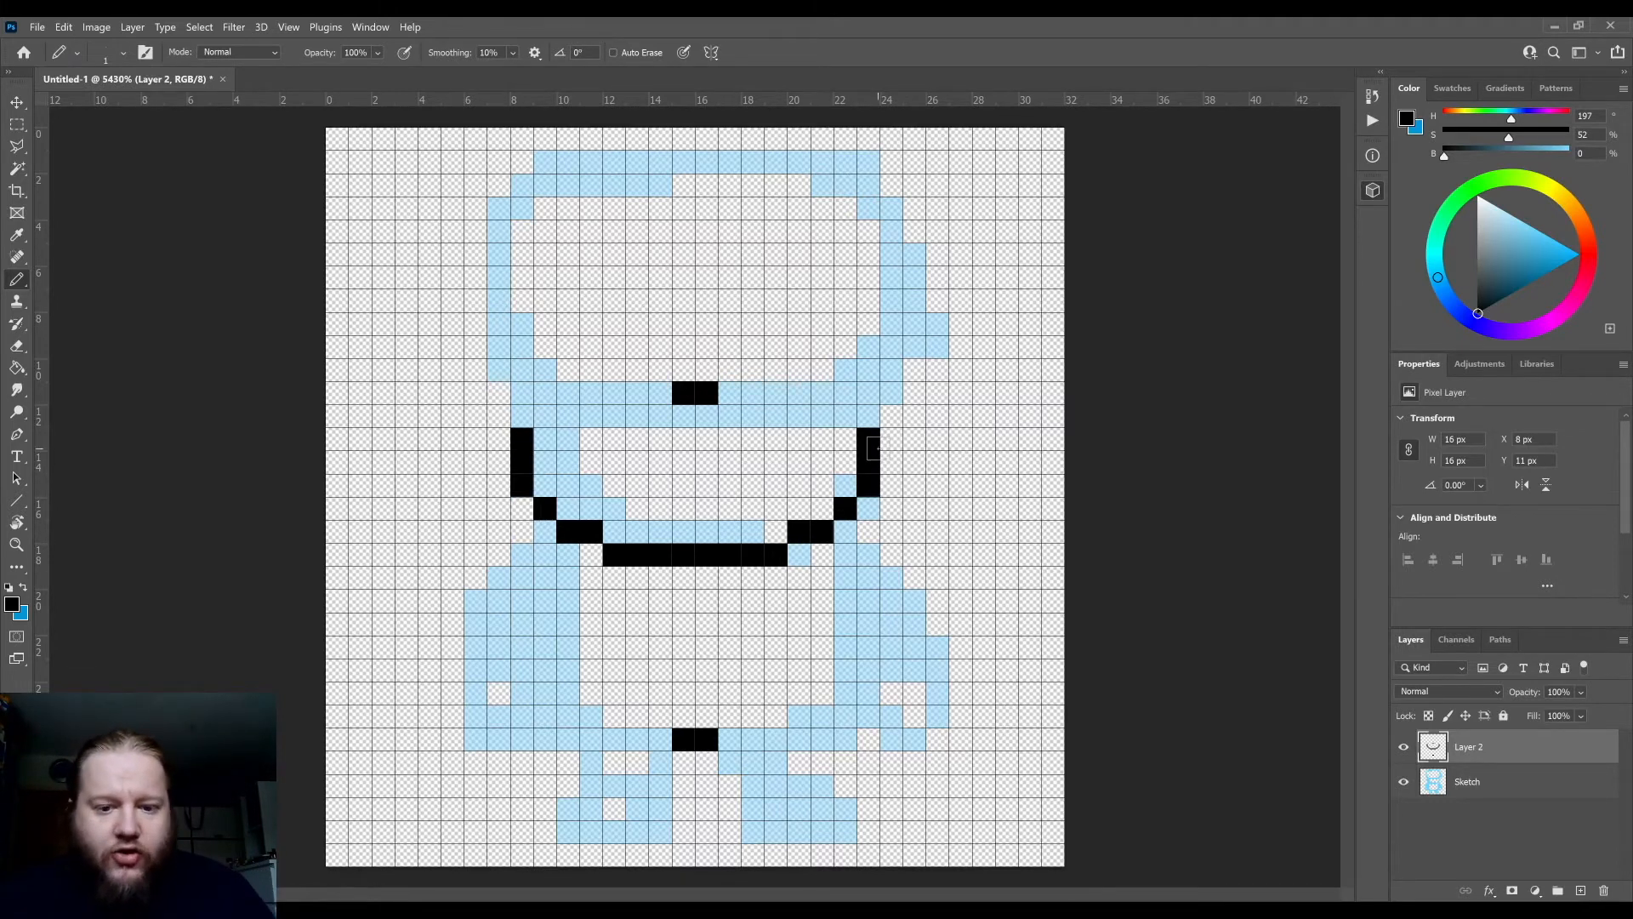
pyautogui.scroll(-15, 911, 532)
pyautogui.scroll(-4, 915, 525)
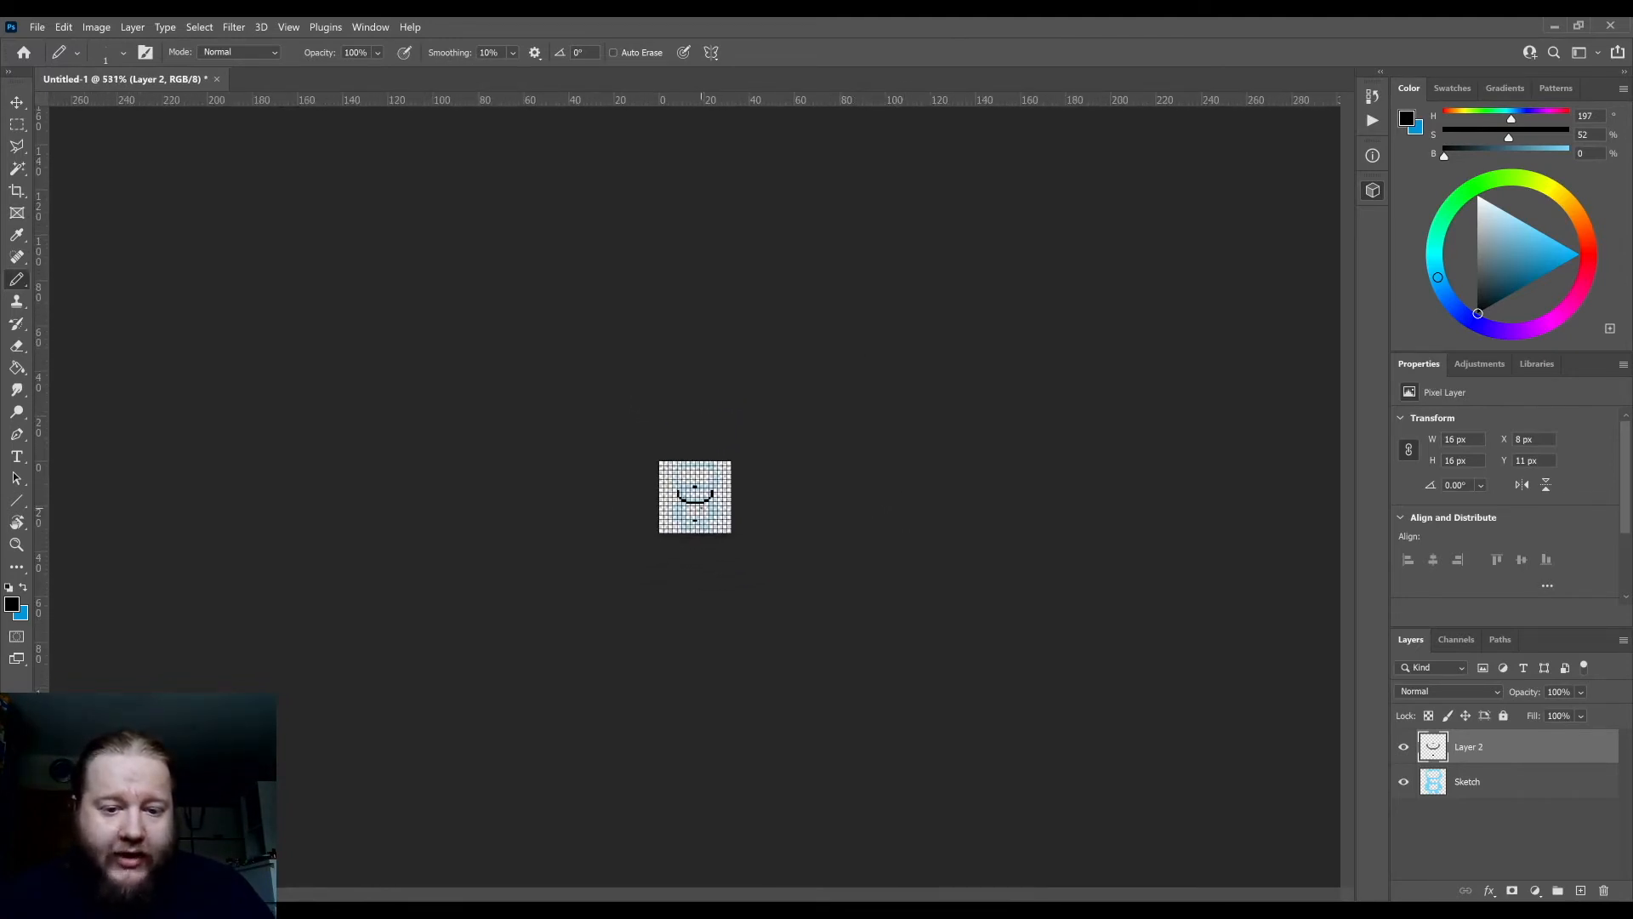
pyautogui.scroll(12, 701, 508)
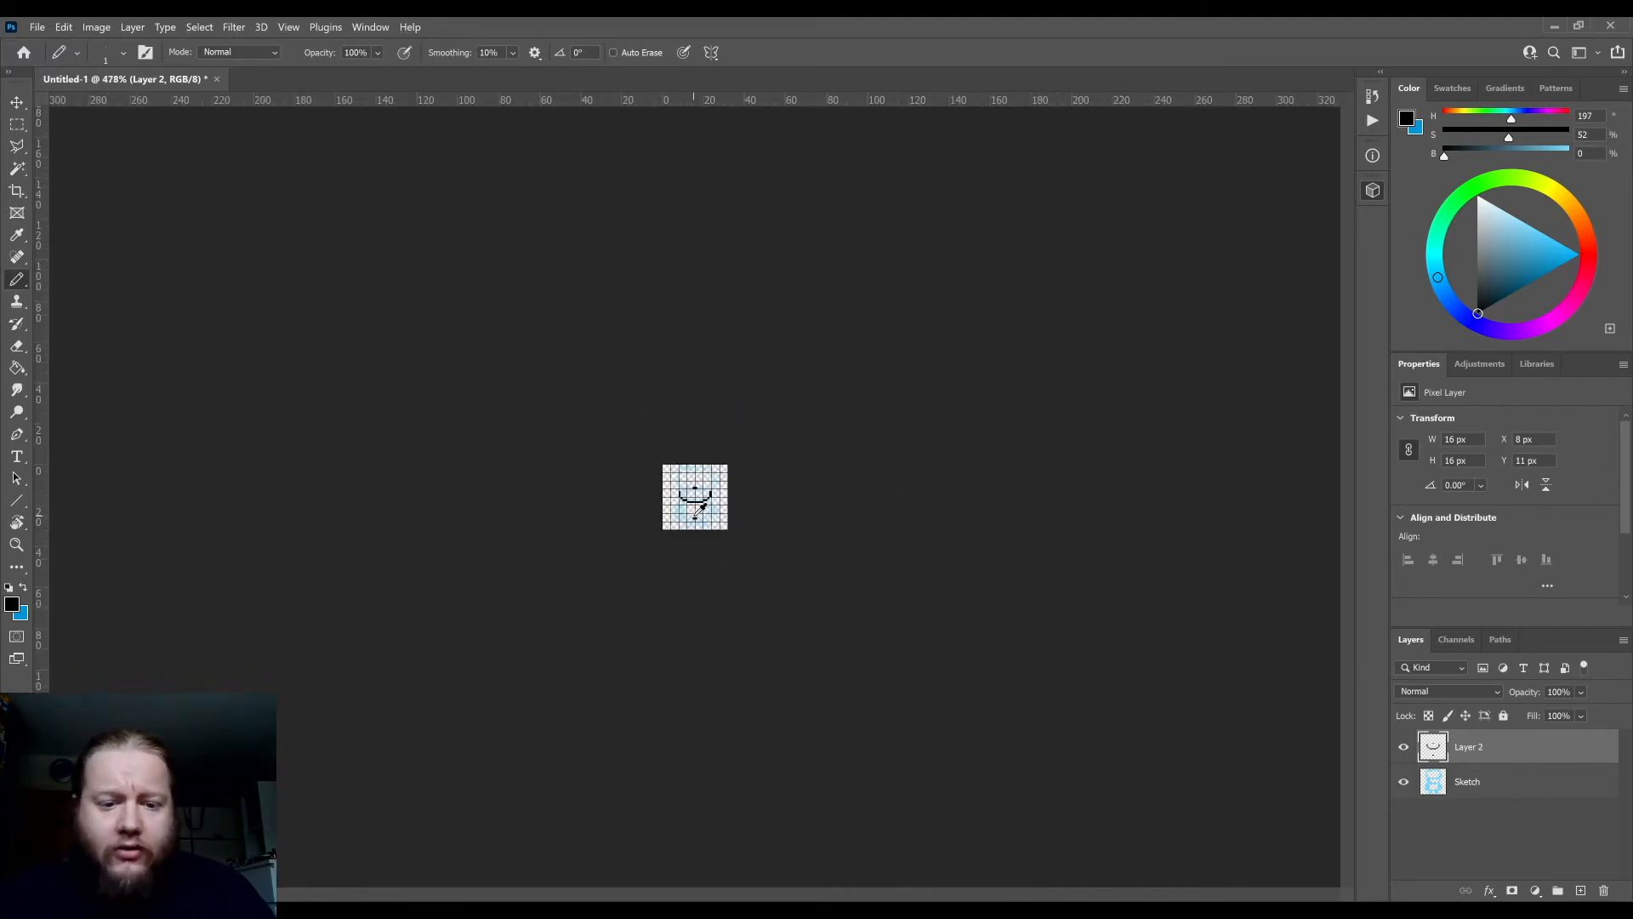
pyautogui.scroll(4, 700, 508)
pyautogui.scroll(-1, 698, 507)
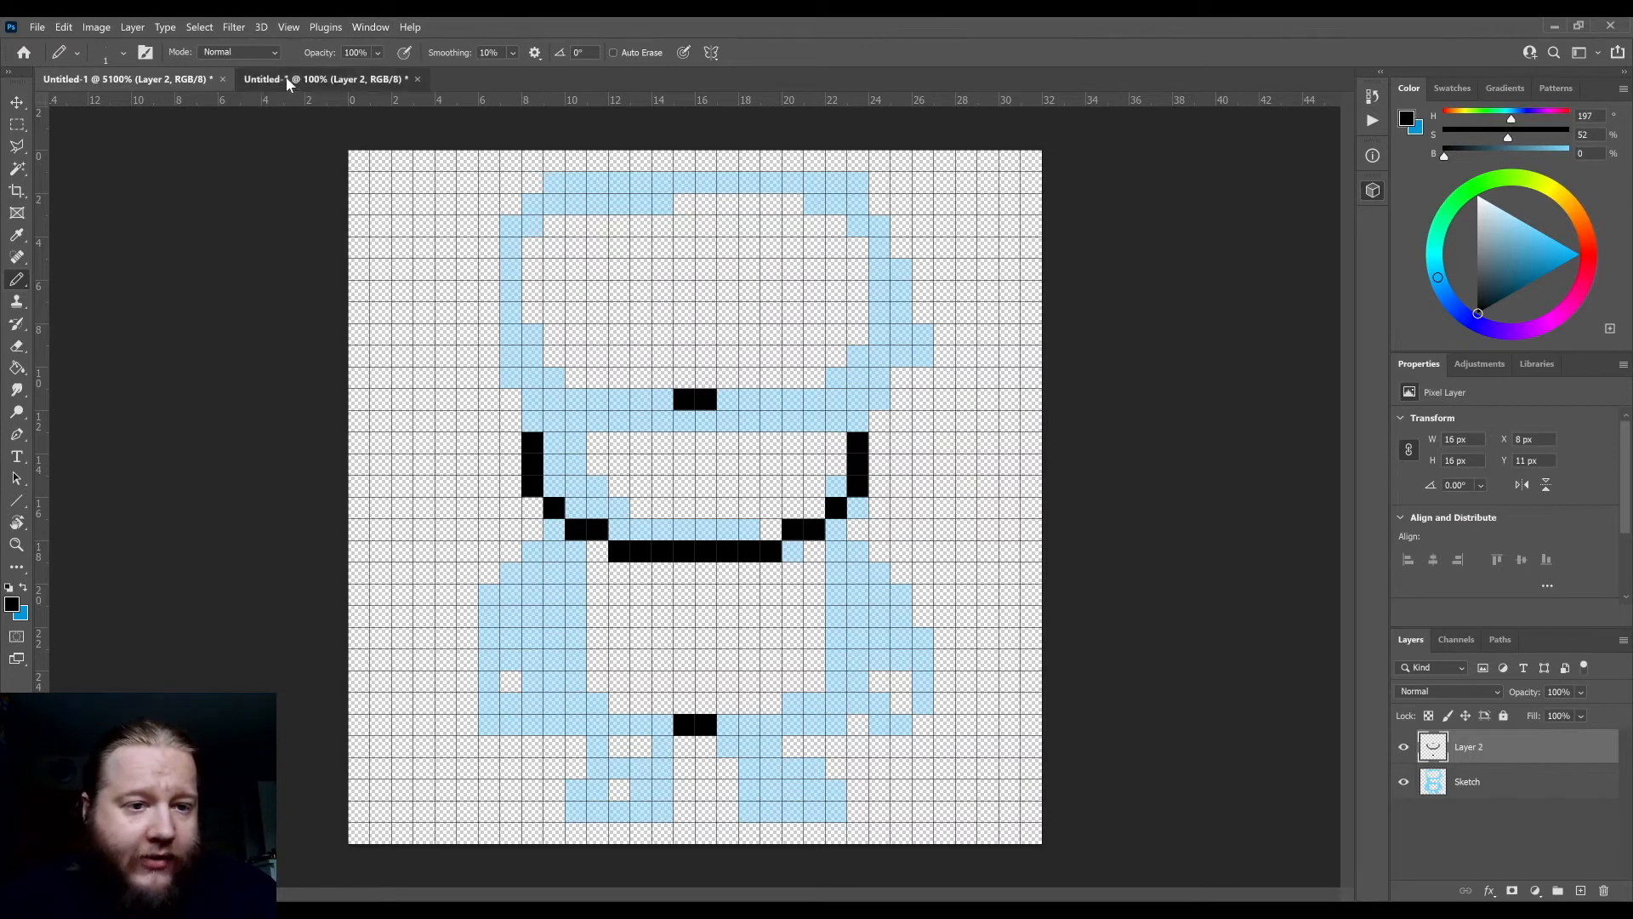
# - Compare the enlarged drawing with its second document window at 100%, and detach that second window
pyautogui.click(287, 79)
pyautogui.click(197, 82)
pyautogui.click(287, 79)
pyautogui.click(156, 81)
pyautogui.moveTo(301, 78); pyautogui.dragTo(506, 209)
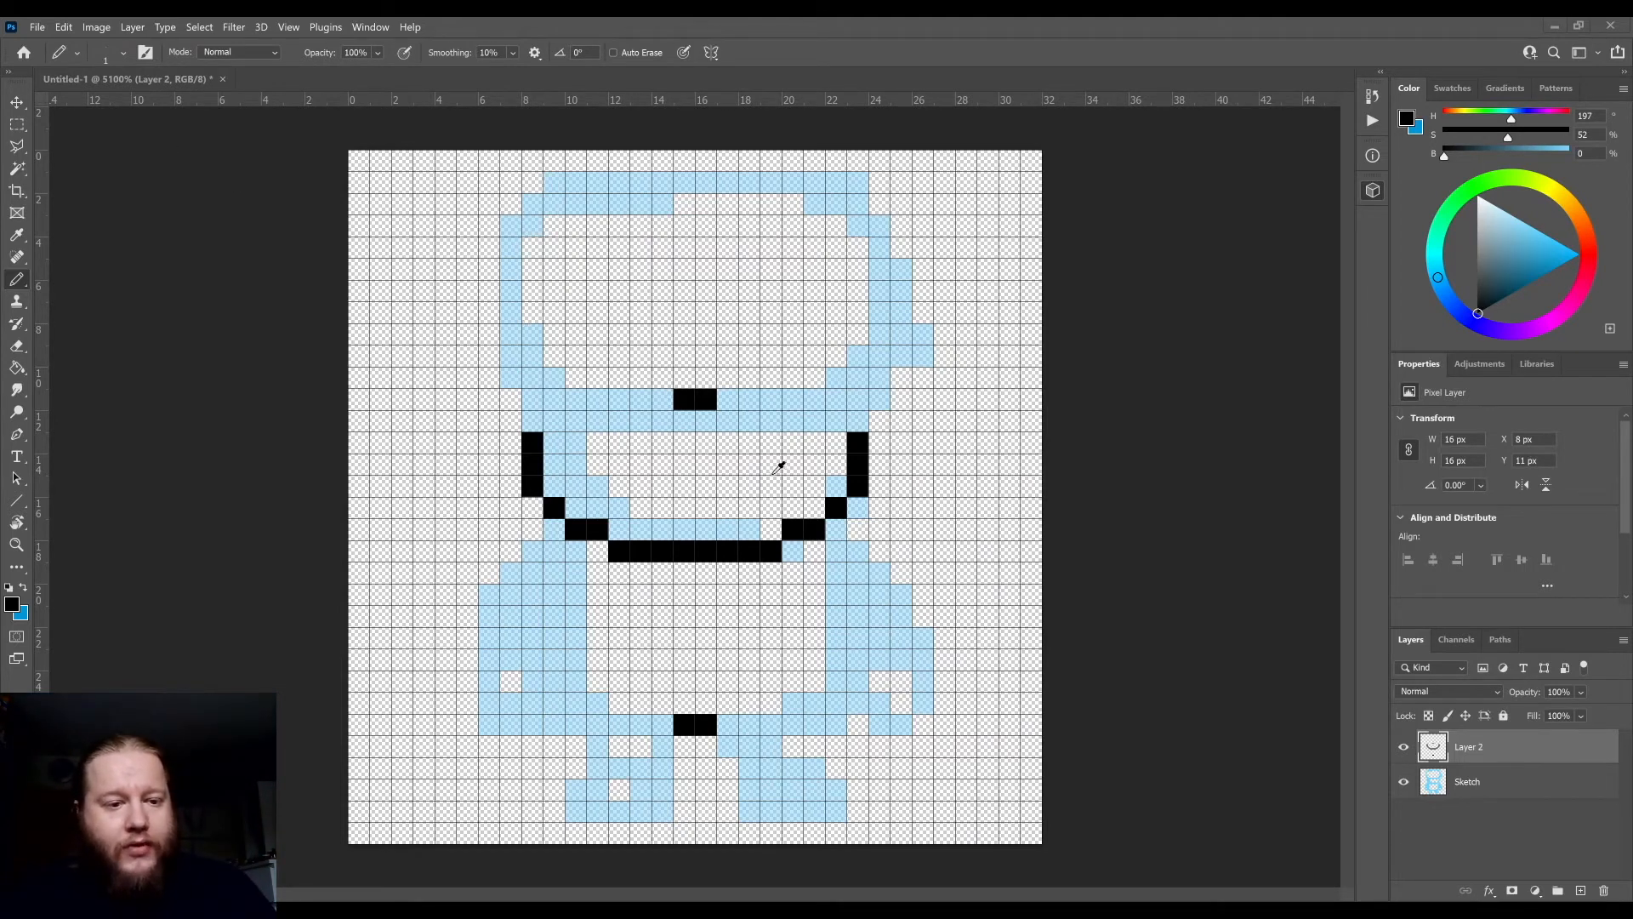
pyautogui.click(685, 463)
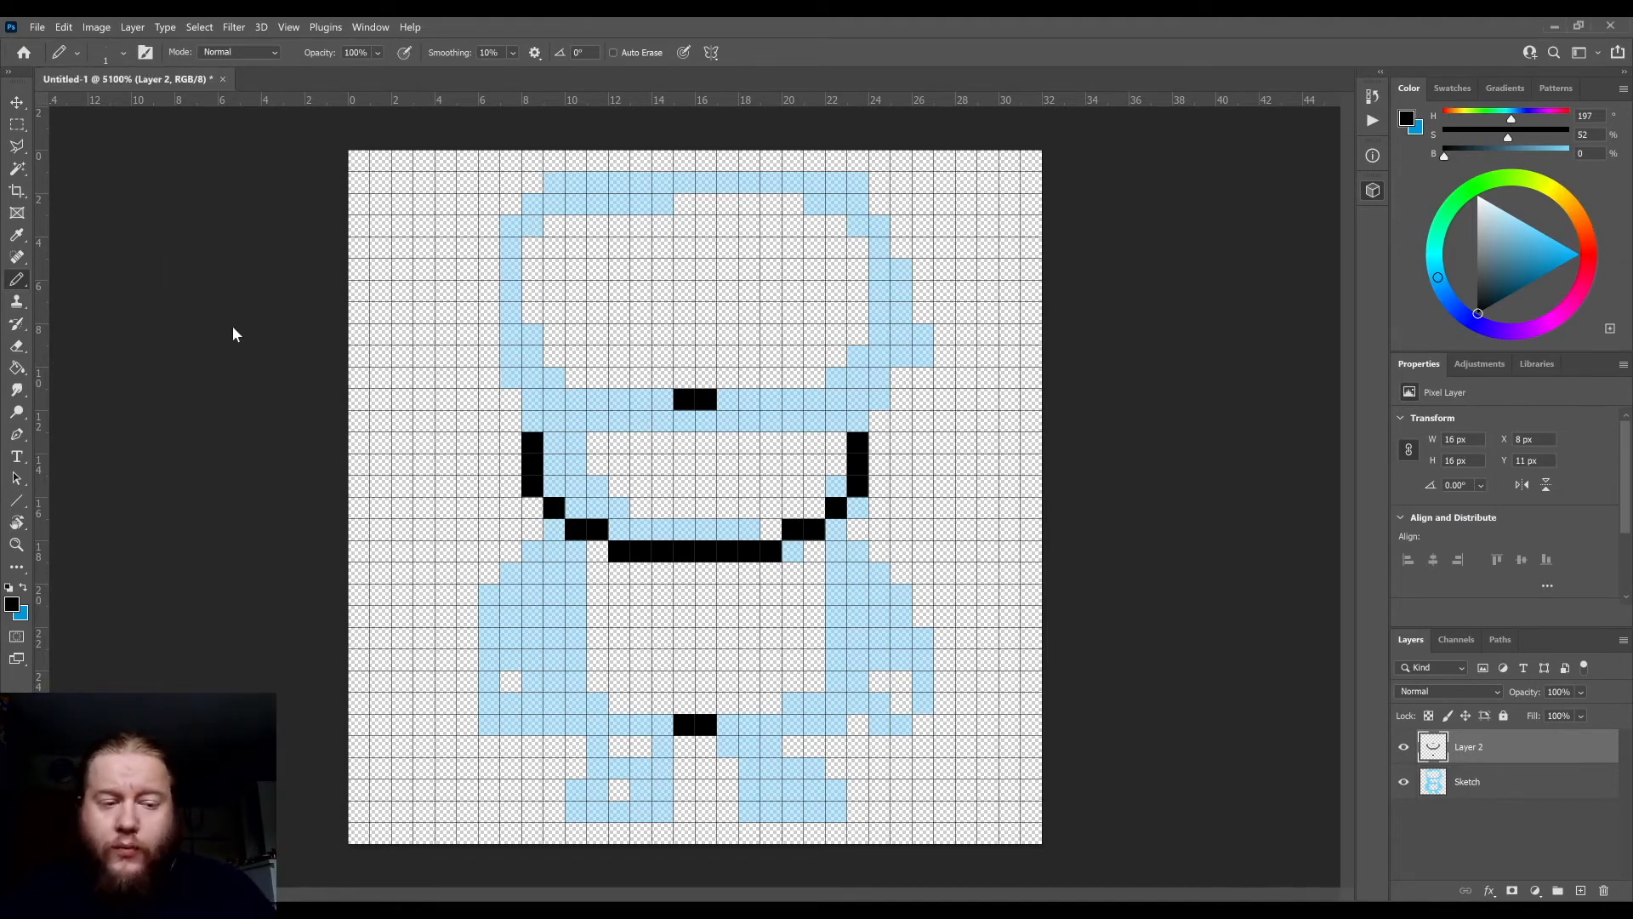
pyautogui.scroll(4, 763, 511)
pyautogui.scroll(3, 792, 500)
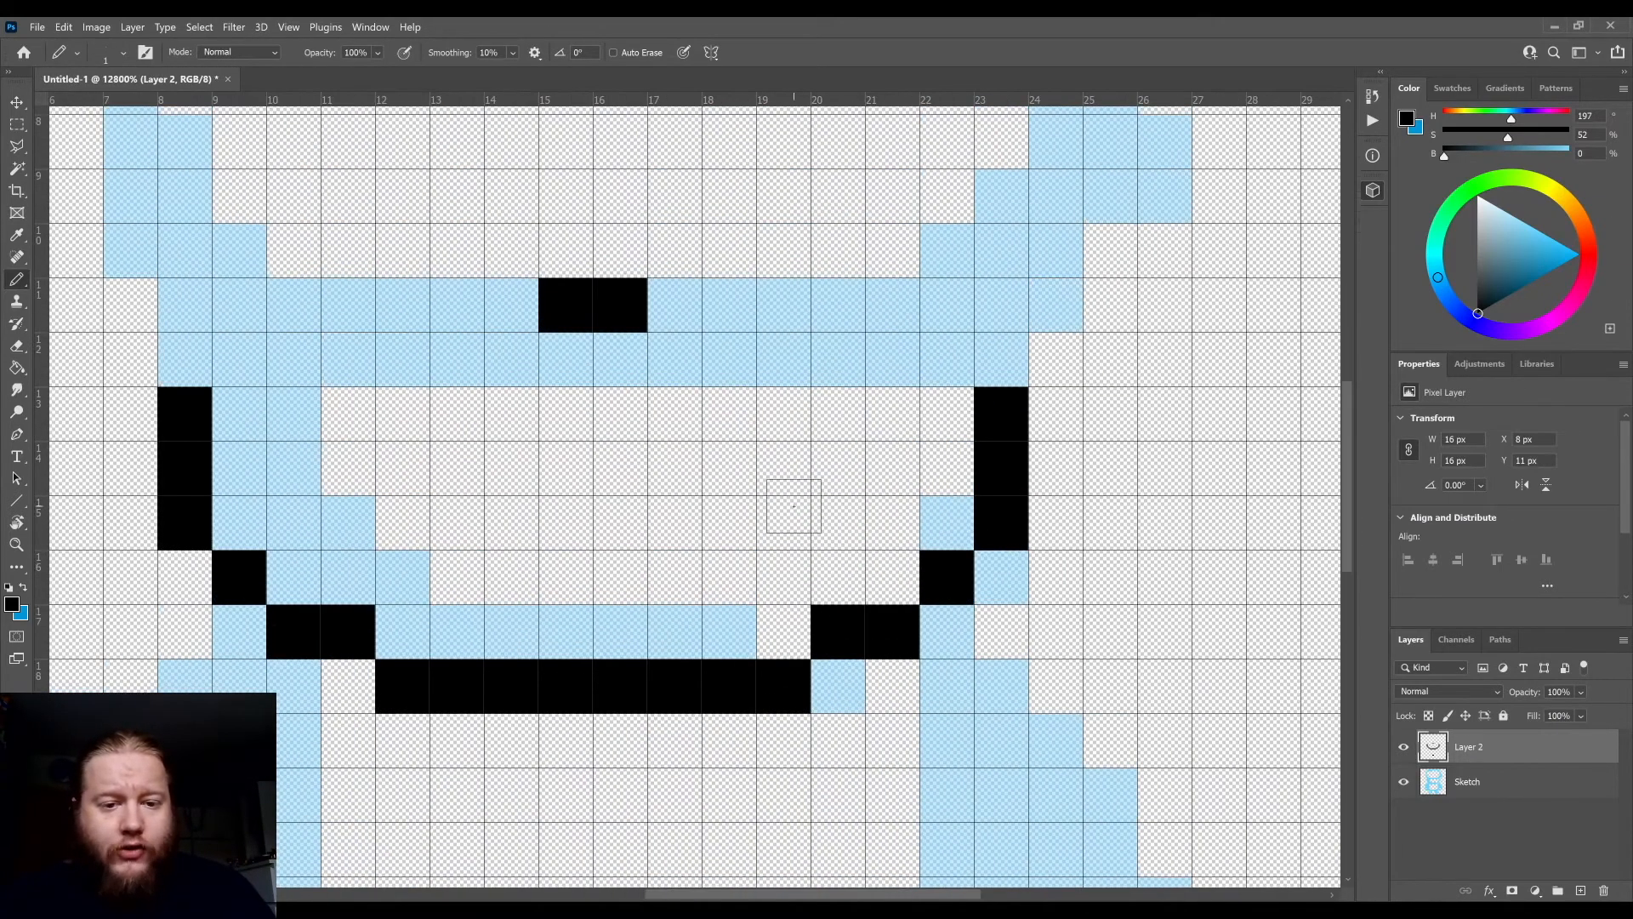
pyautogui.scroll(-3, 723, 485)
pyautogui.scroll(3, 660, 470)
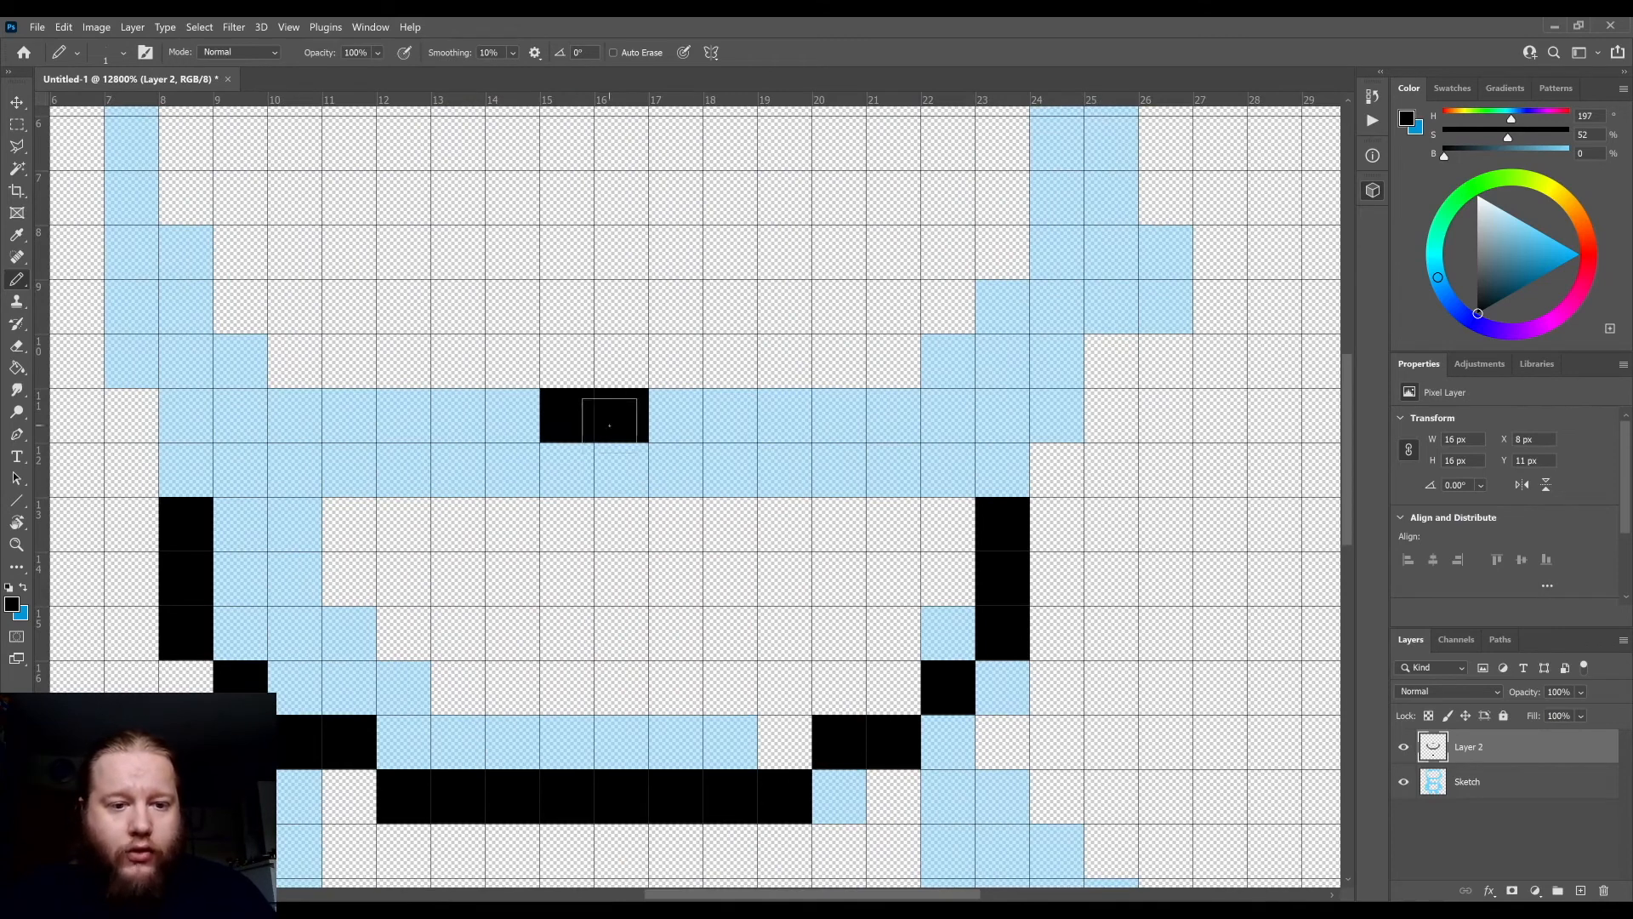
pyautogui.scroll(-5, 856, 420)
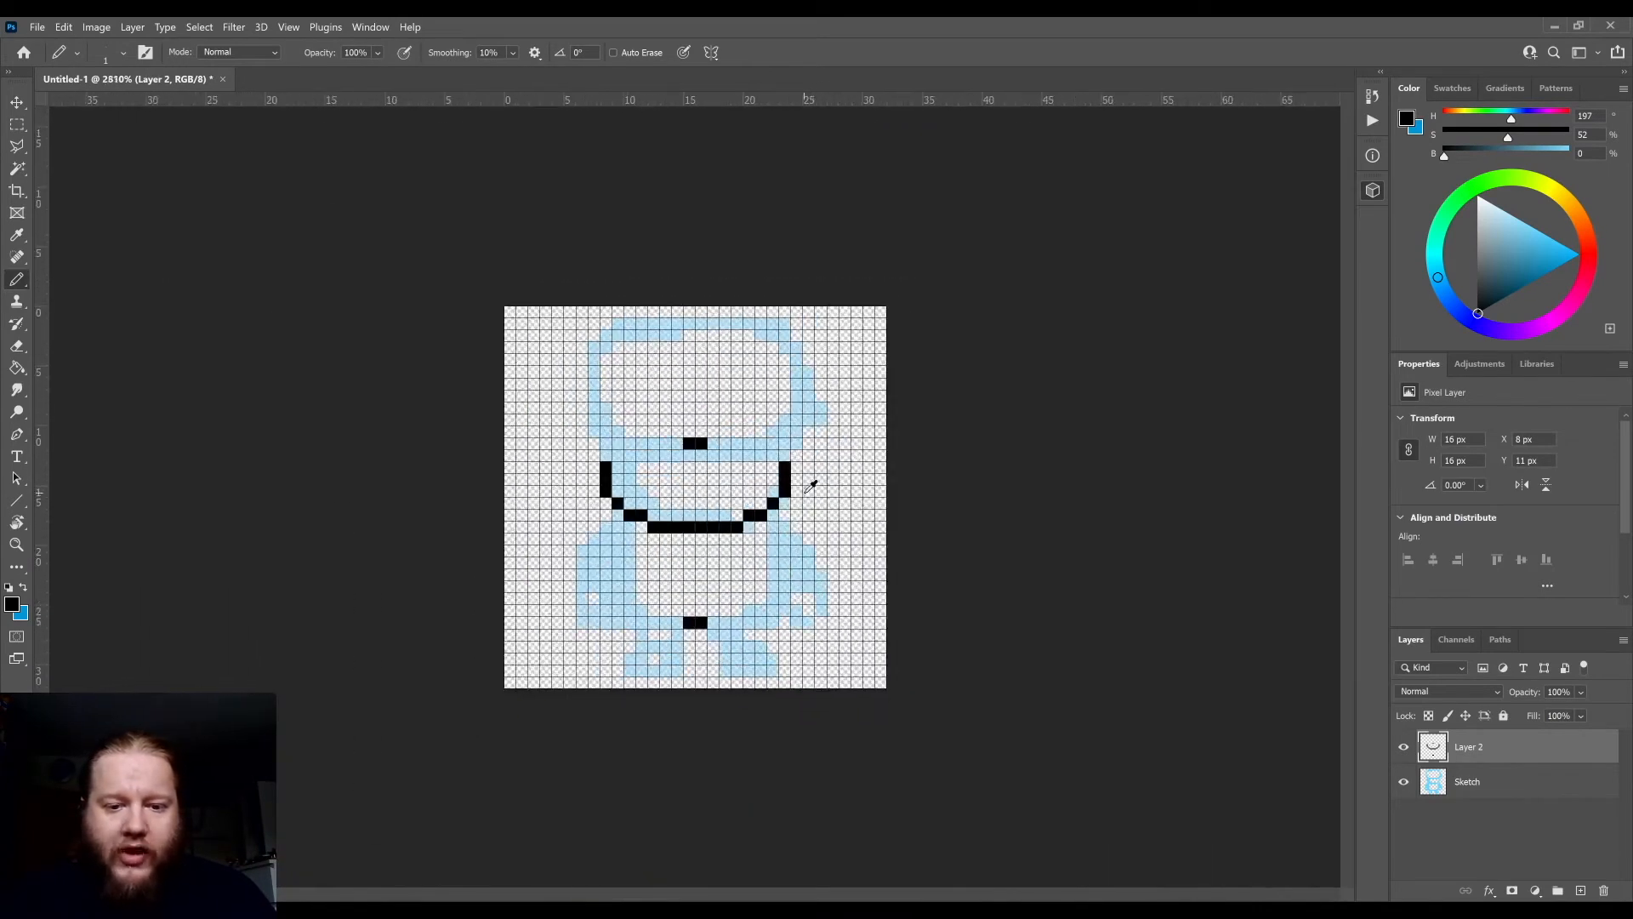
pyautogui.scroll(3, 809, 481)
pyautogui.scroll(2, 689, 409)
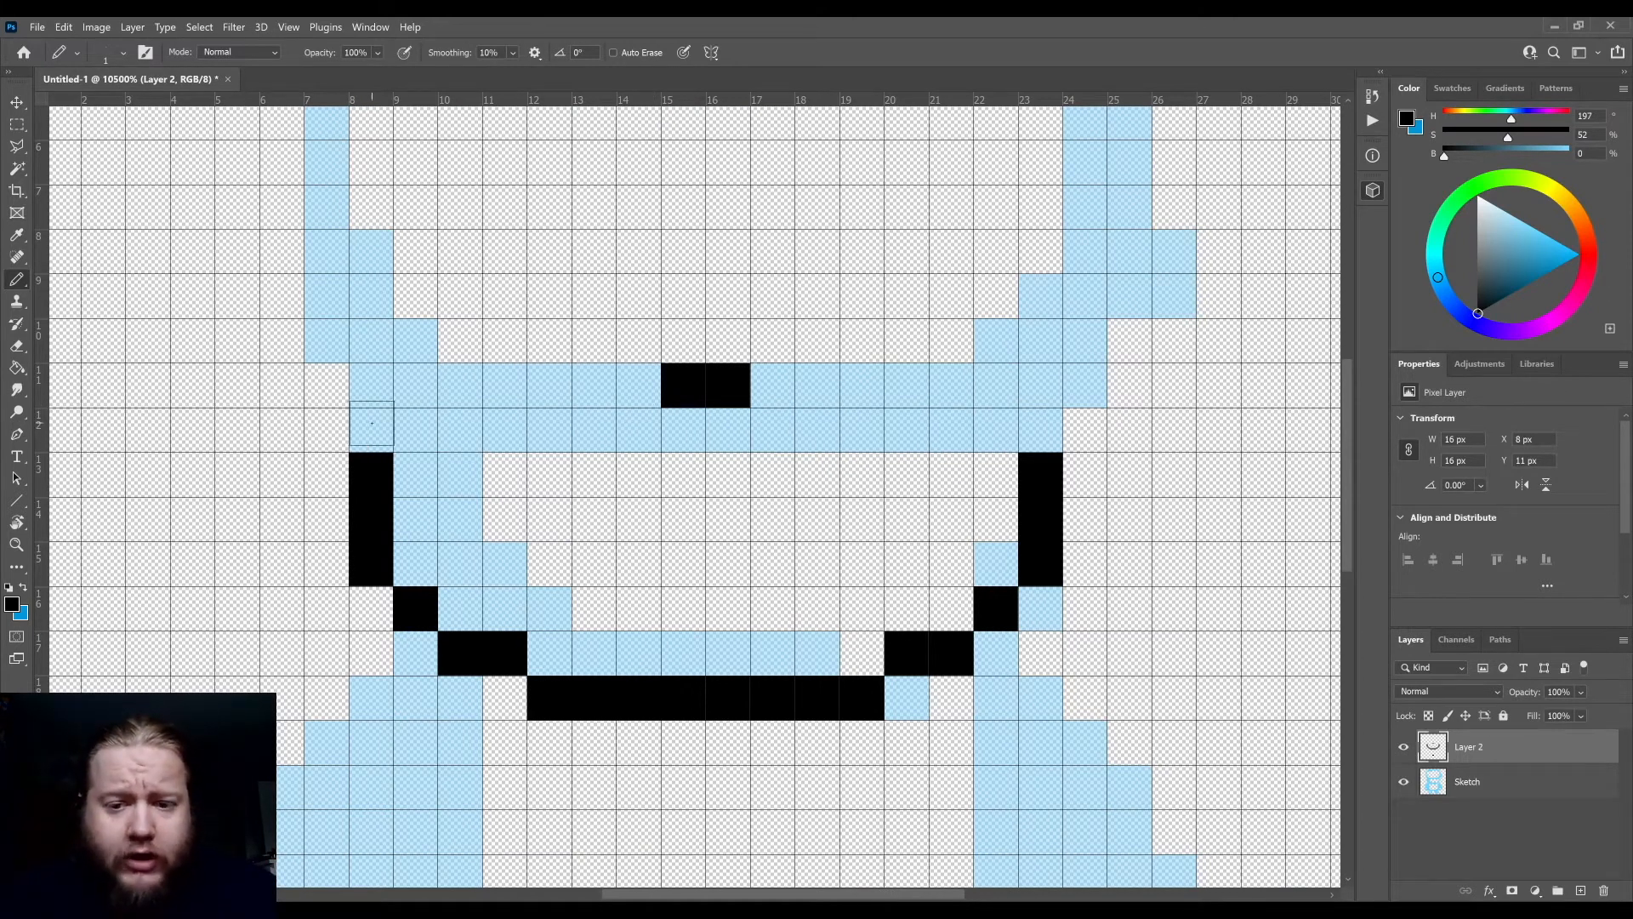
# - Extend both black face sides up by 1 px and close the face with a 16 px wide horizontal line on row 11
pyautogui.click(372, 423)
pyautogui.click(1040, 429)
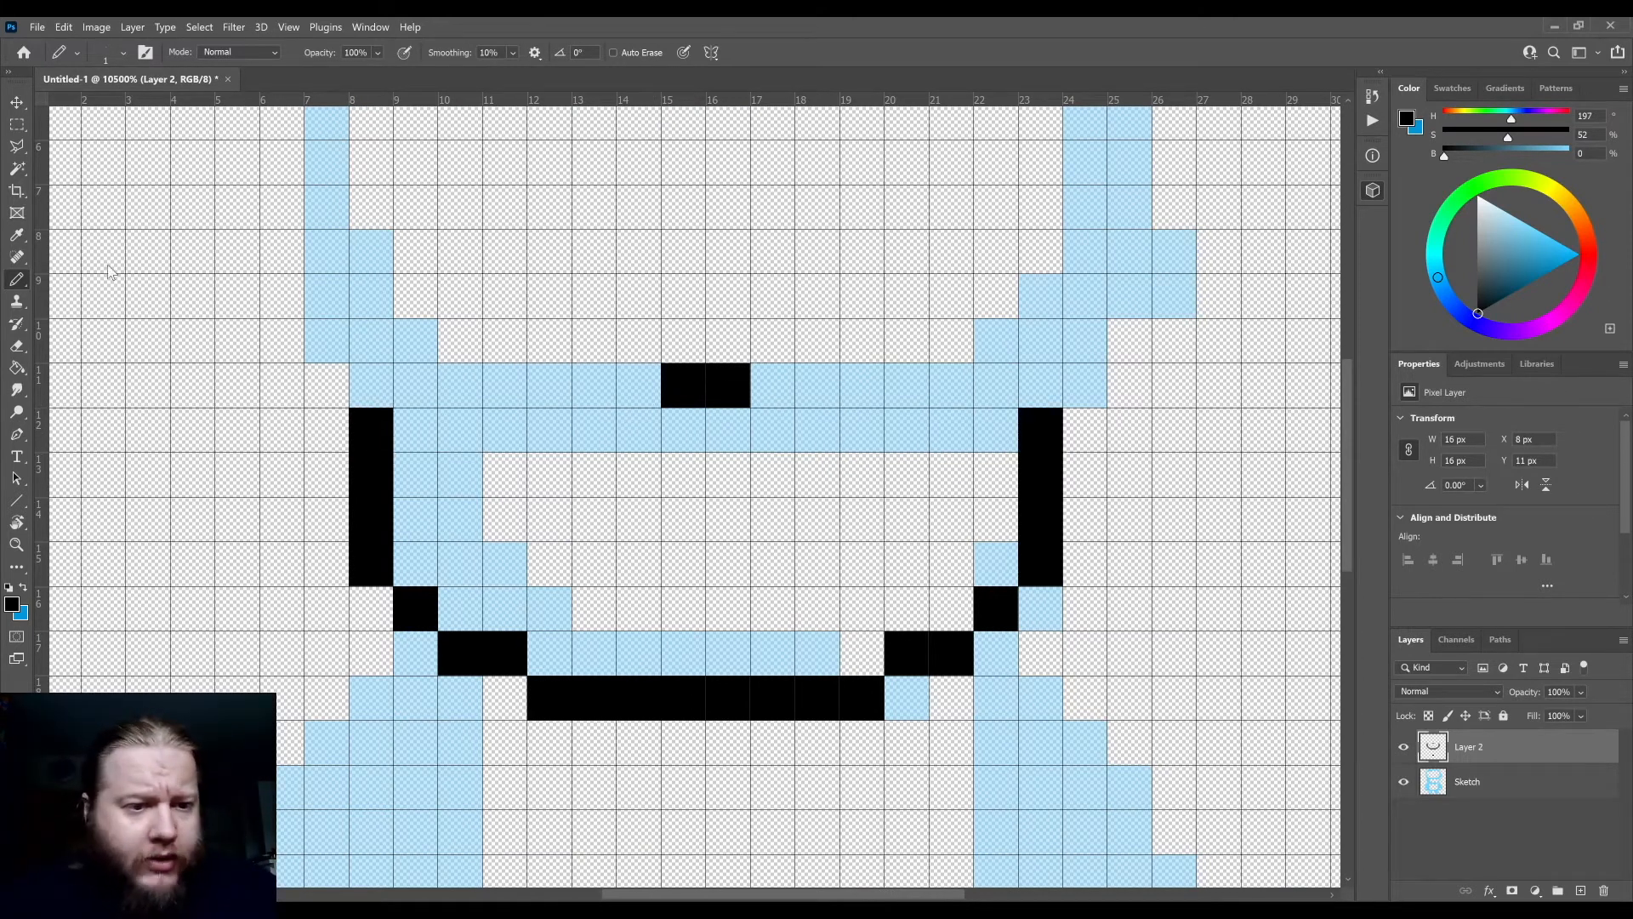
pyautogui.moveTo(782, 387)
pyautogui.mouseDown()
pyautogui.moveTo(902, 382)
pyautogui.moveTo(508, 388)
pyautogui.mouseUp()
pyautogui.click(438, 380)
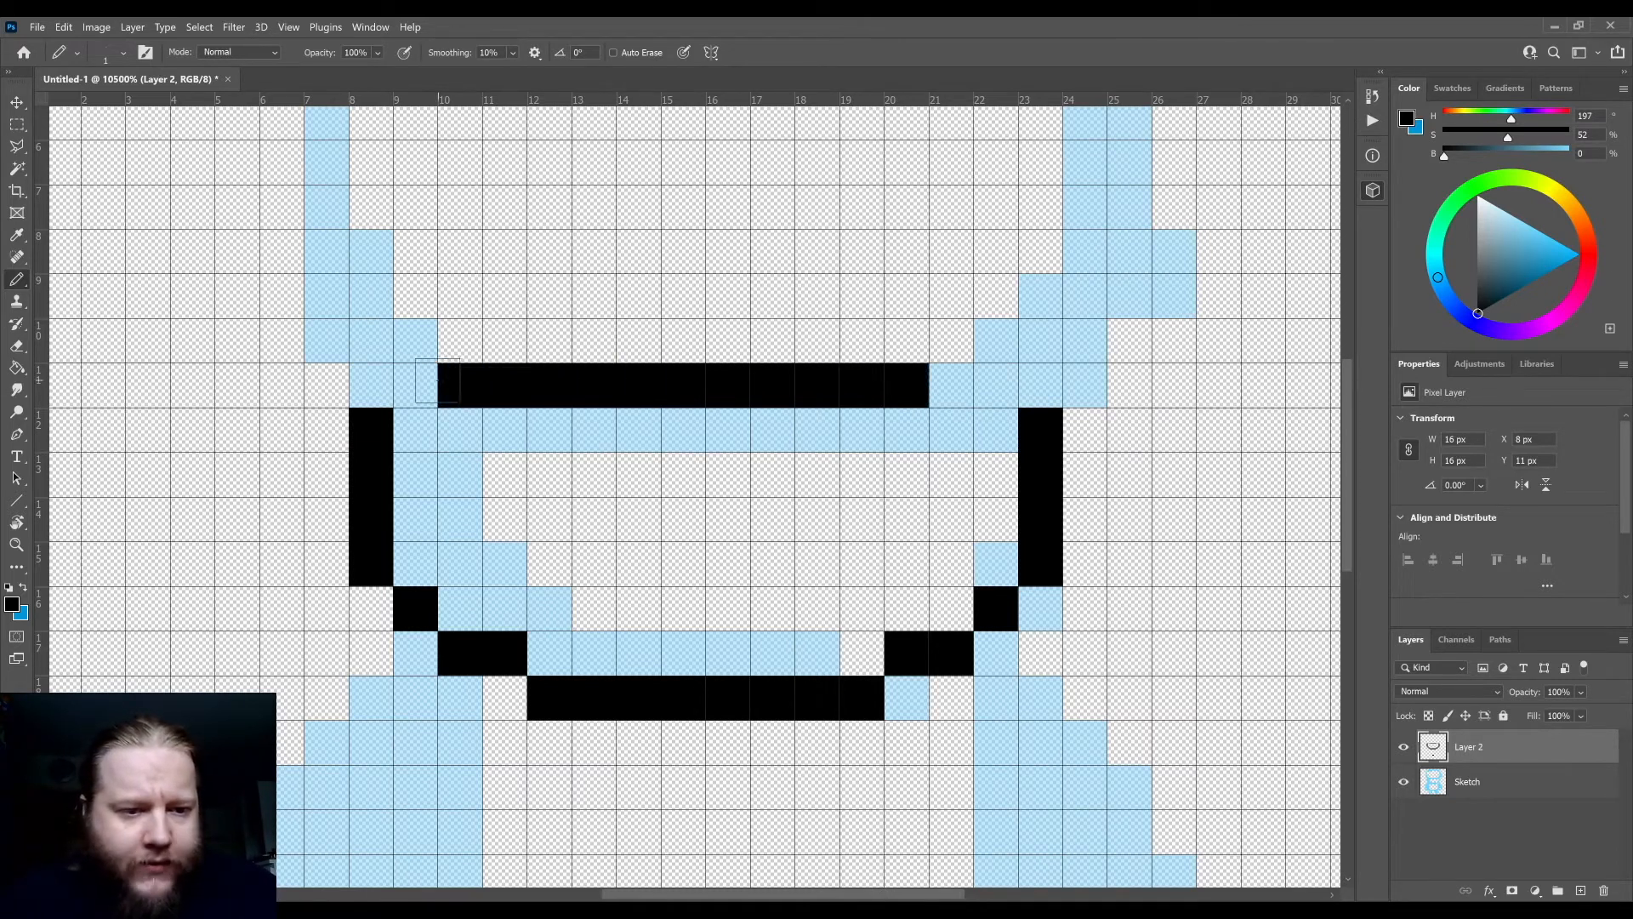
pyautogui.click(416, 385)
pyautogui.click(950, 385)
pyautogui.click(995, 385)
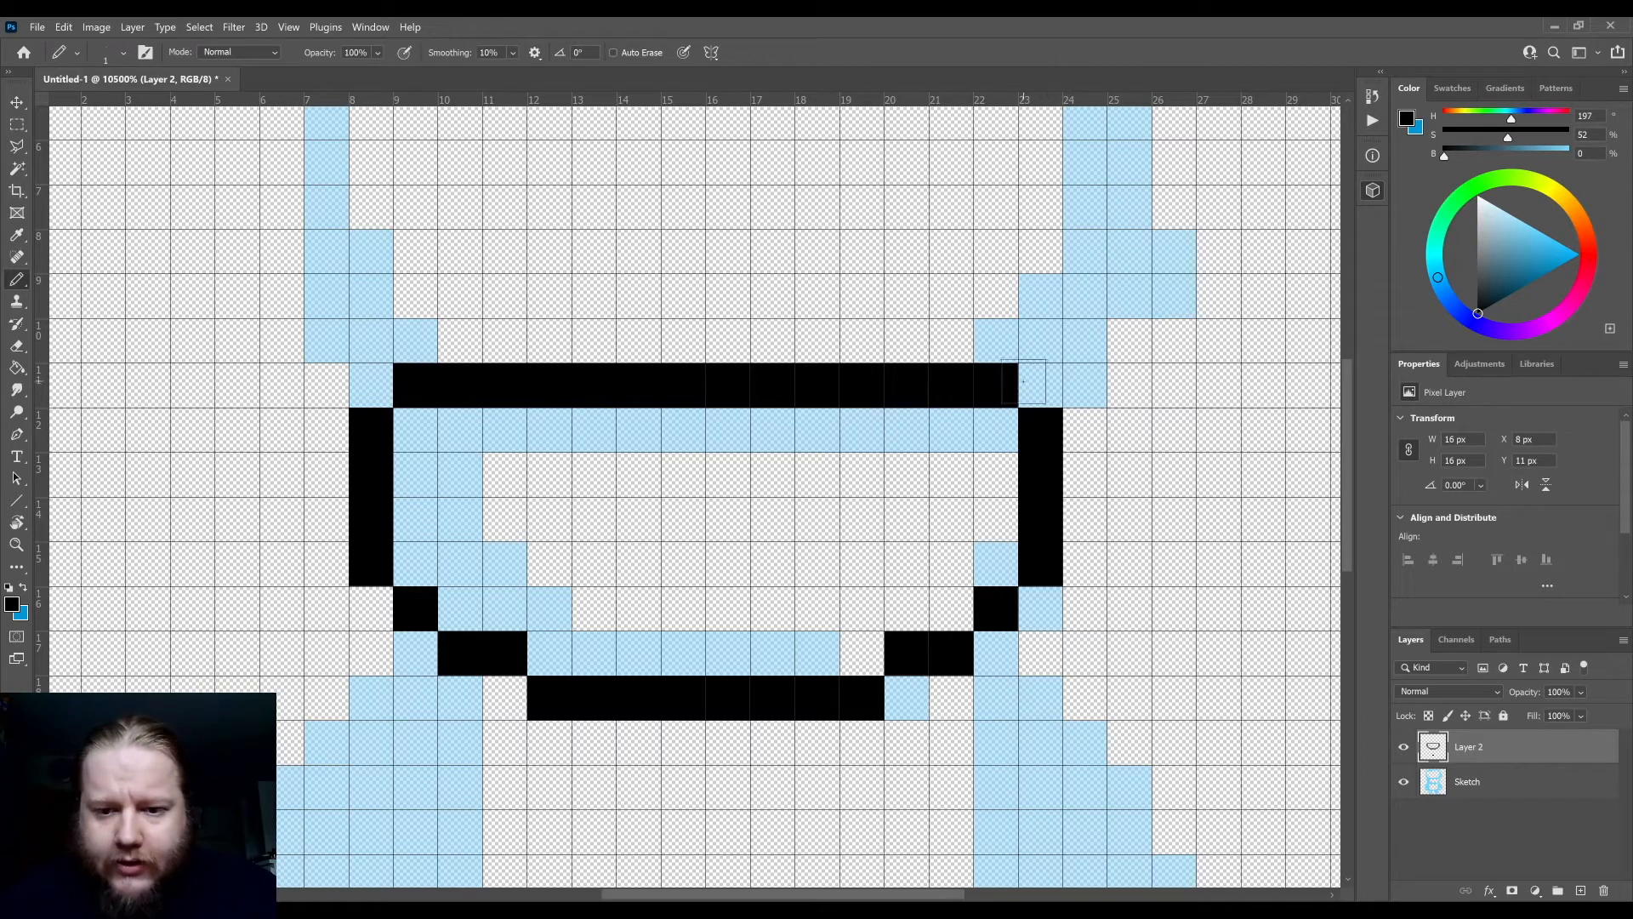
pyautogui.click(1038, 384)
pyautogui.click(370, 384)
pyautogui.click(371, 341)
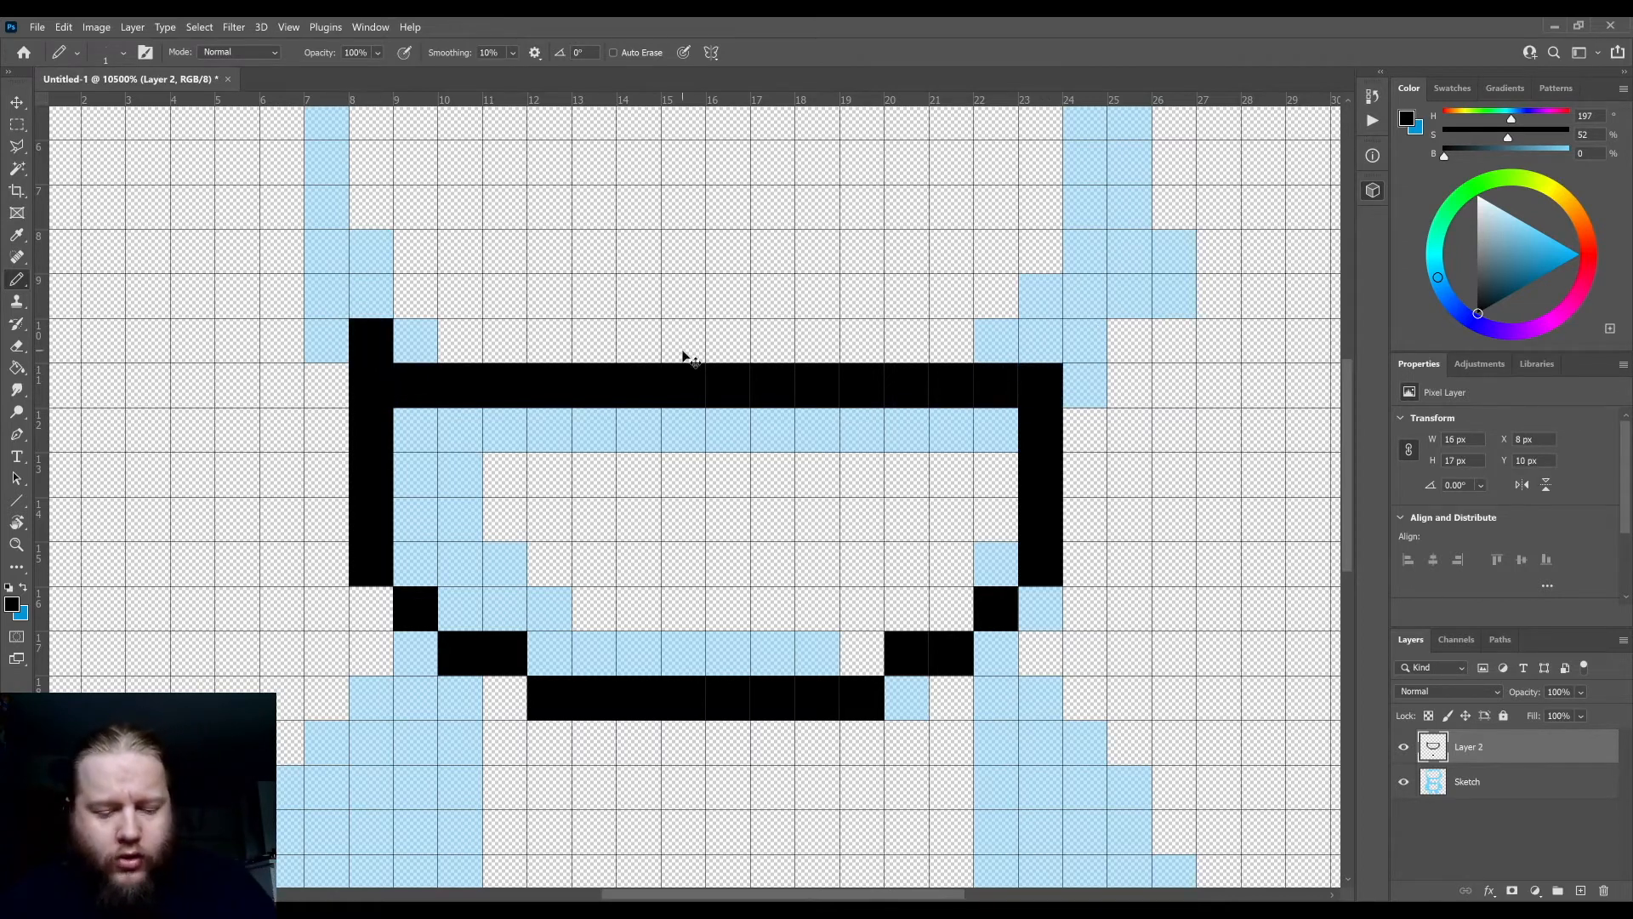
pyautogui.hotkey('ctrl', 'z')
# - Lower the middle 6 px of the face's upper line by one pixel row, keeping the line's outer corner pixels black
pyautogui.scroll(-6, 683, 356)
pyautogui.scroll(4, 739, 423)
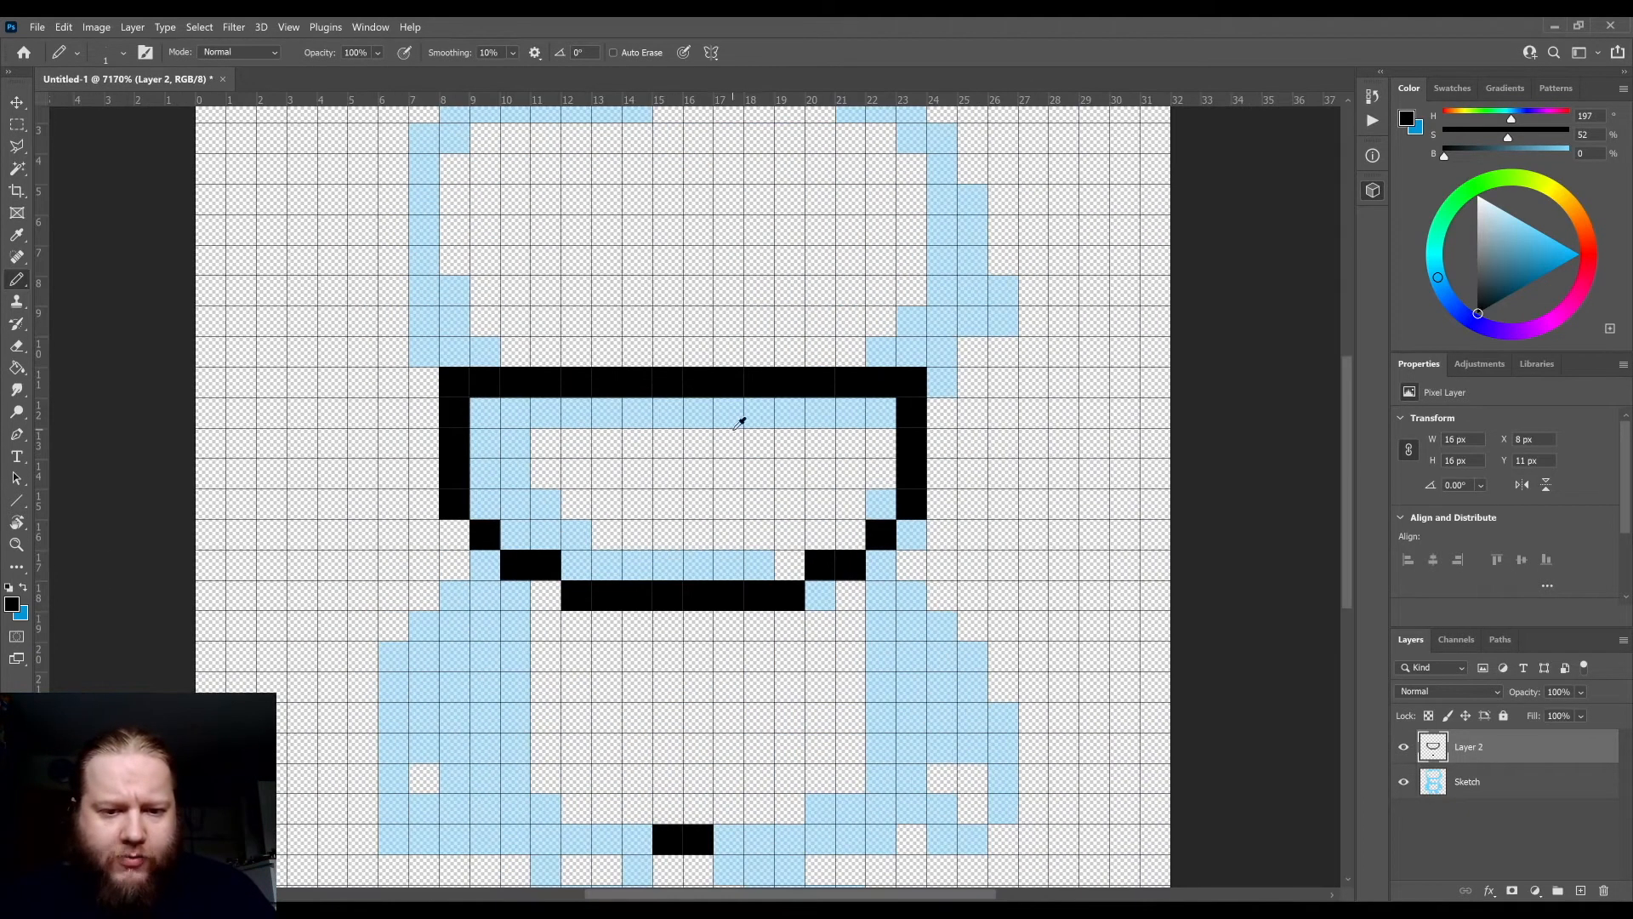
pyautogui.hotkey('ctrl', 'z')
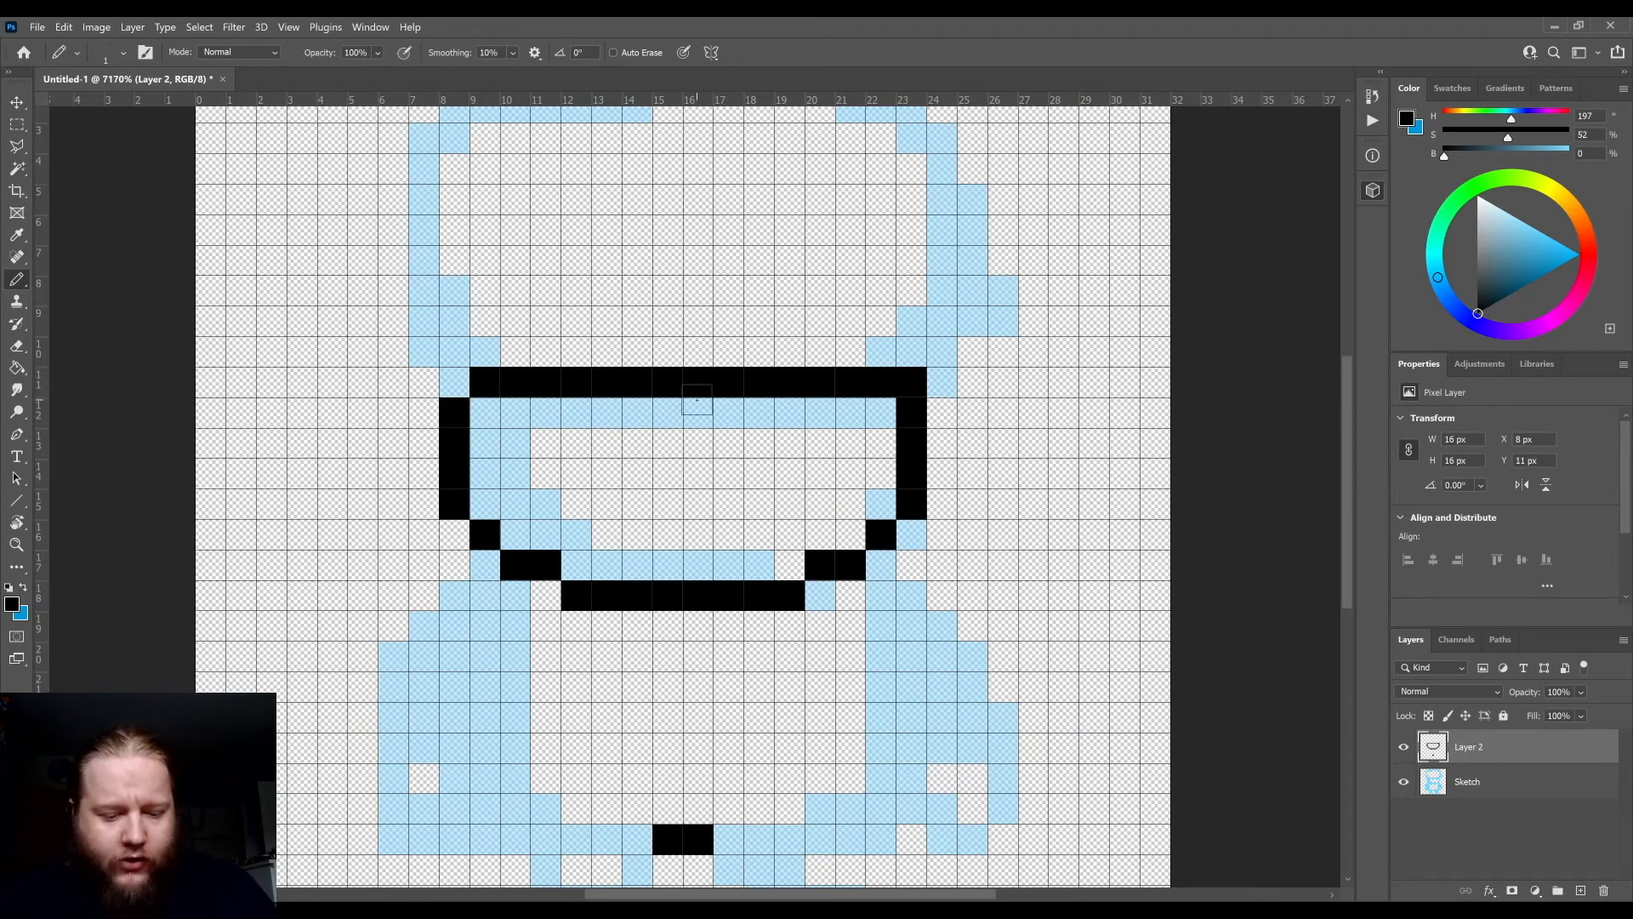
pyautogui.press('e')
pyautogui.moveTo(634, 383)
pyautogui.mouseDown()
pyautogui.moveTo(761, 383)
pyautogui.moveTo(609, 382)
pyautogui.moveTo(764, 412)
pyautogui.mouseUp()
pyautogui.press('b')
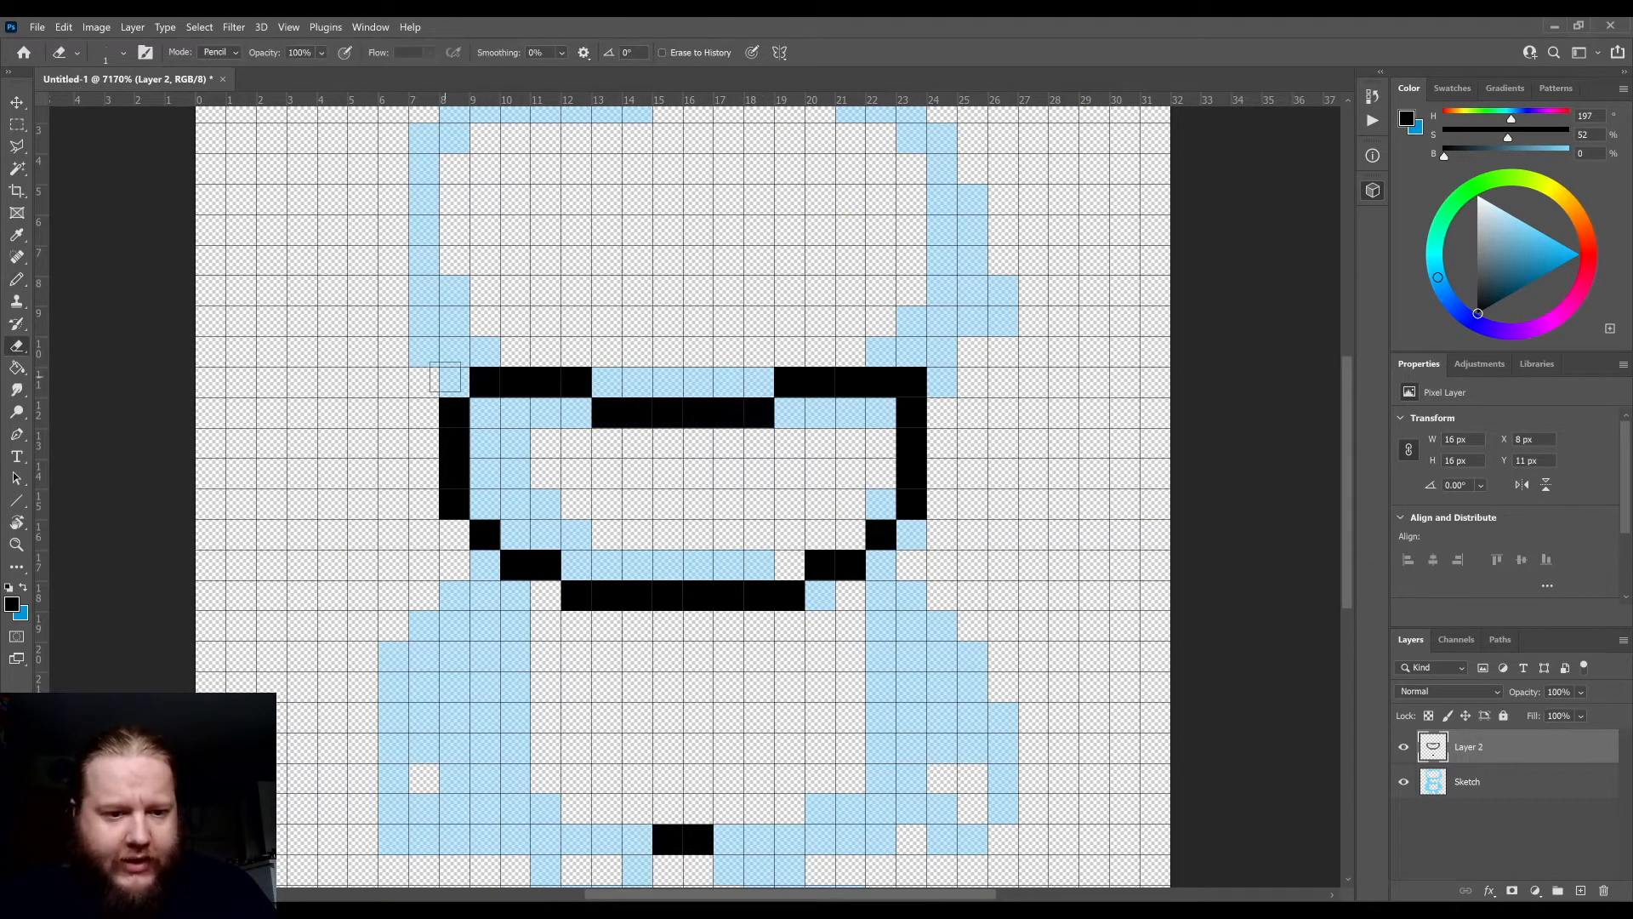
pyautogui.click(454, 383)
pyautogui.click(941, 383)
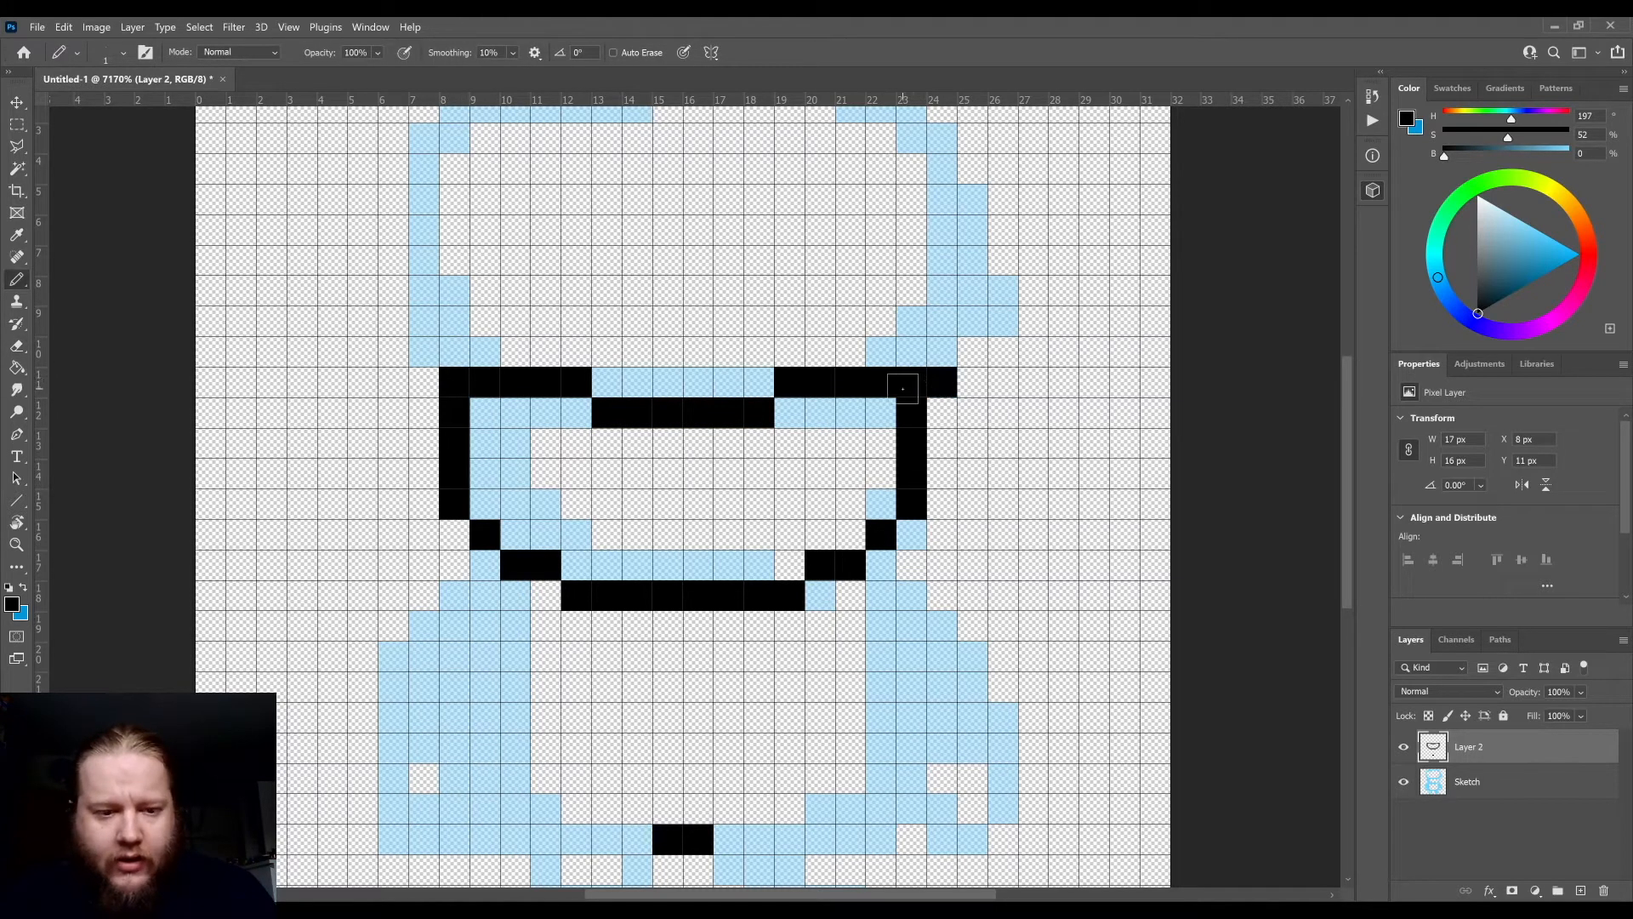
pyautogui.hotkey('ctrl', 'z')
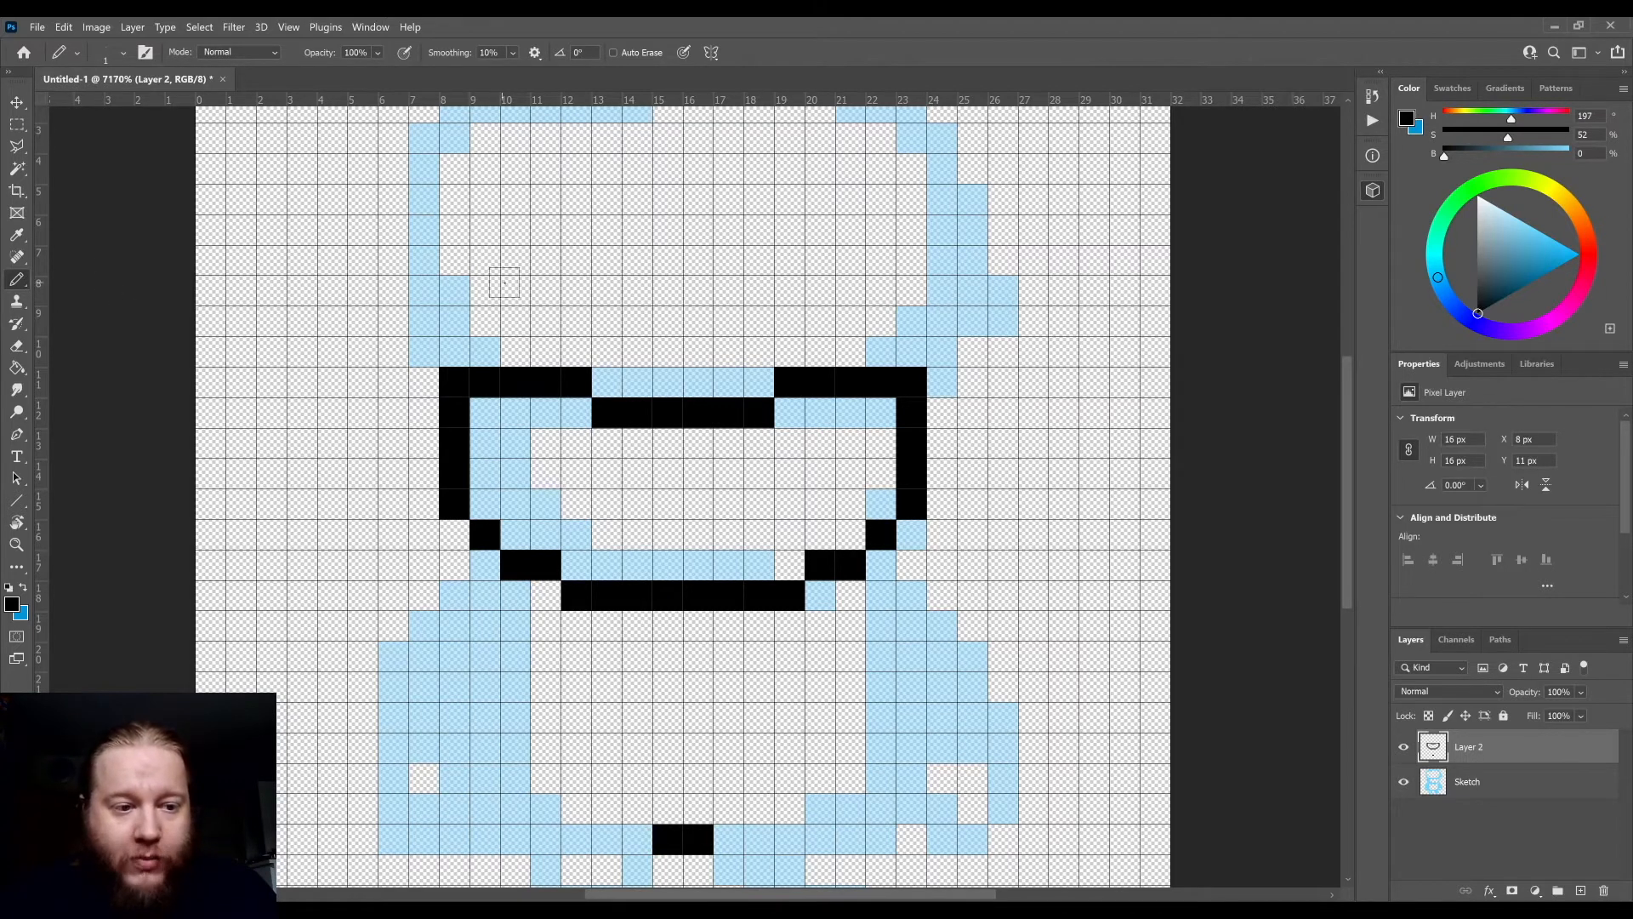
pyautogui.press('e')
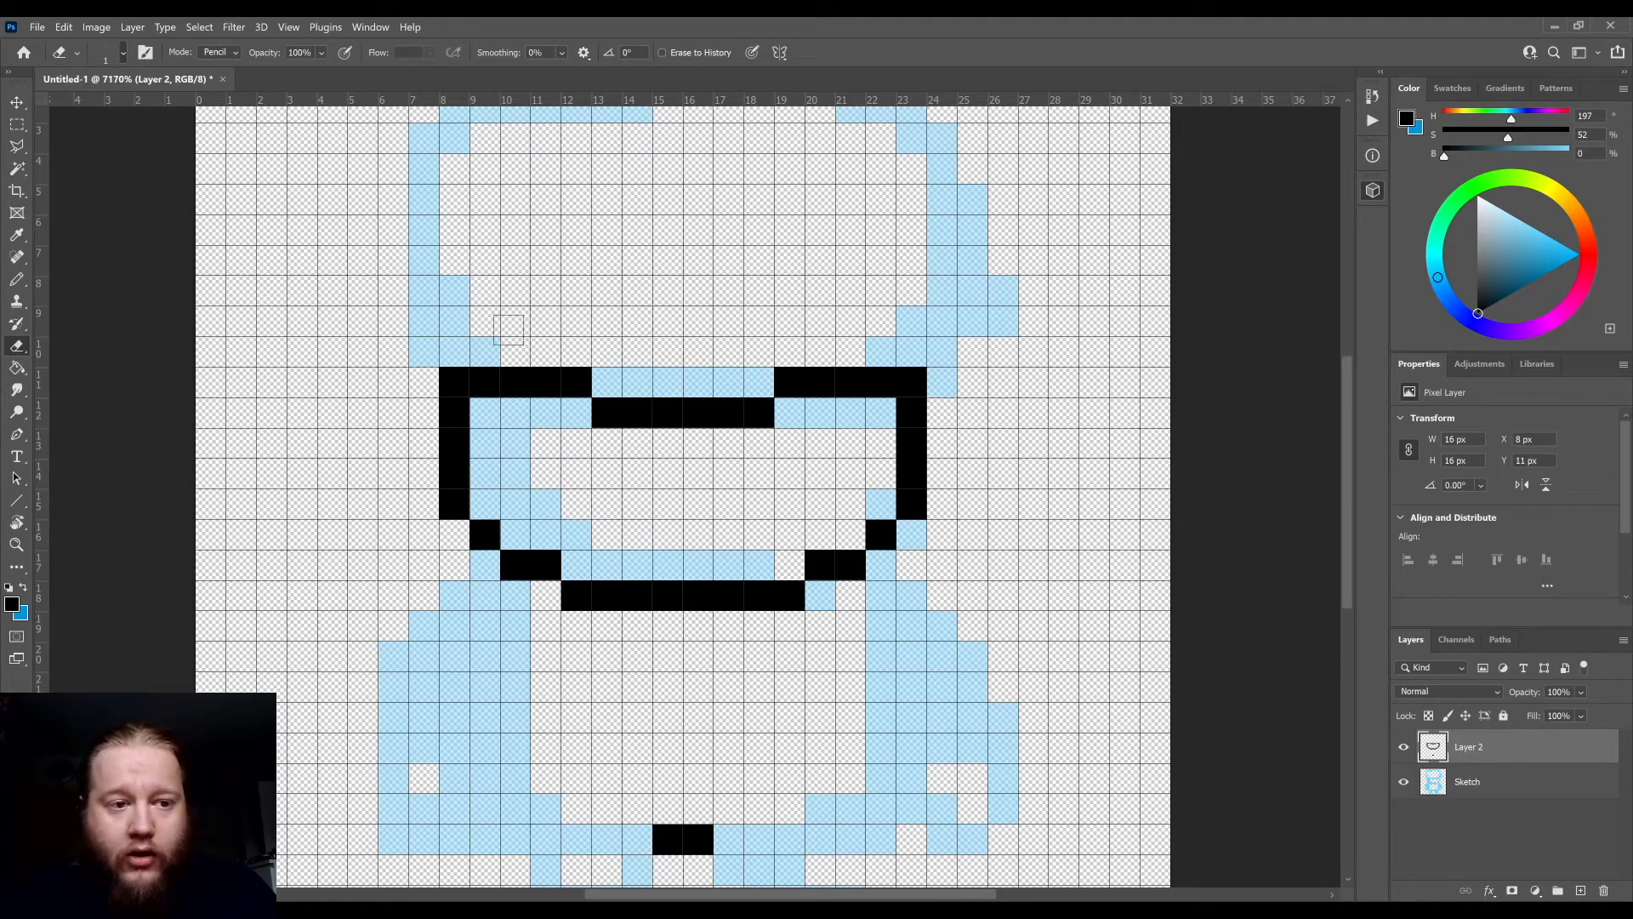
pyautogui.click(786, 382)
pyautogui.press('b')
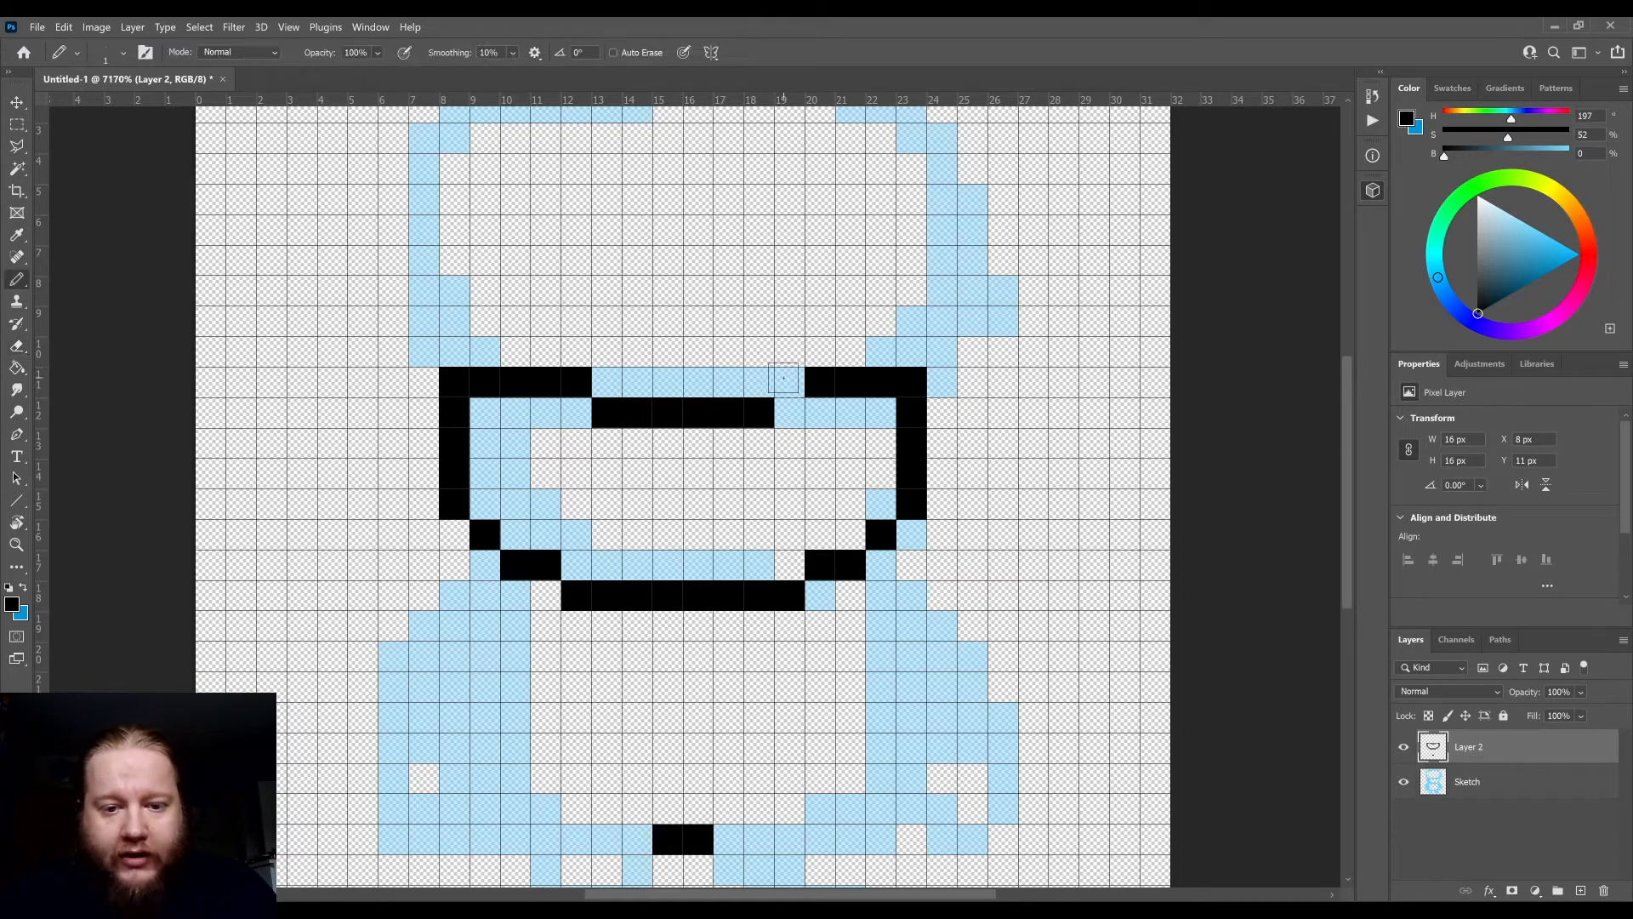
pyautogui.click(783, 377)
pyautogui.press('e')
pyautogui.click(784, 379)
pyautogui.press('b')
pyautogui.click(784, 378)
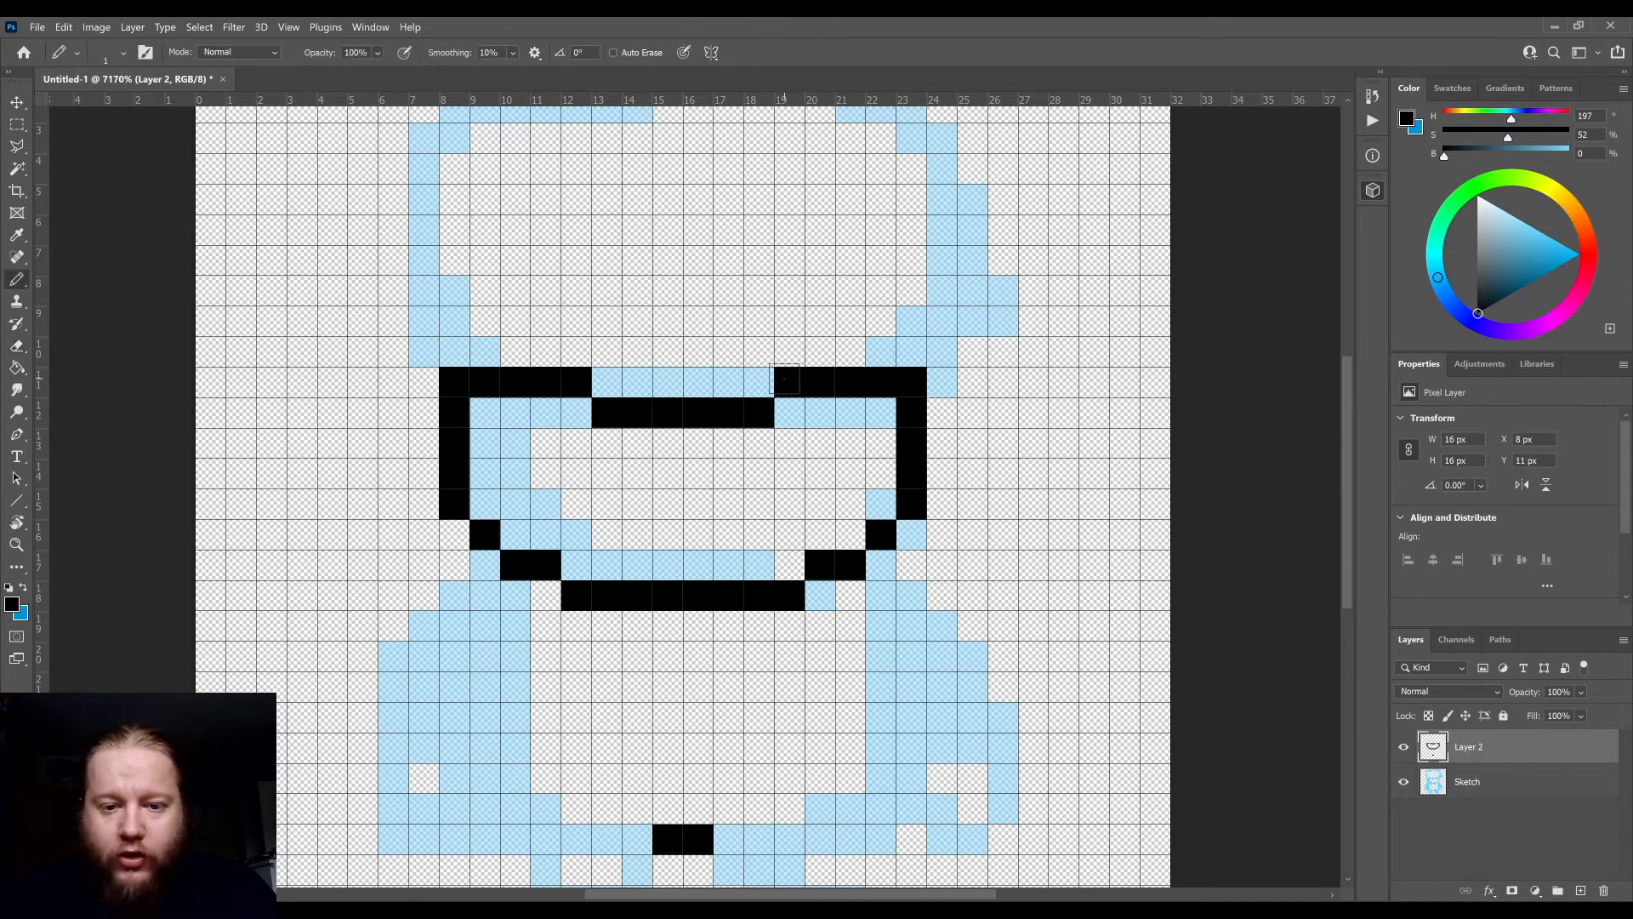
# - Draw the two sides of the upper head in black, 7 px tall, one pixel outside the face on each side
pyautogui.scroll(3, 865, 335)
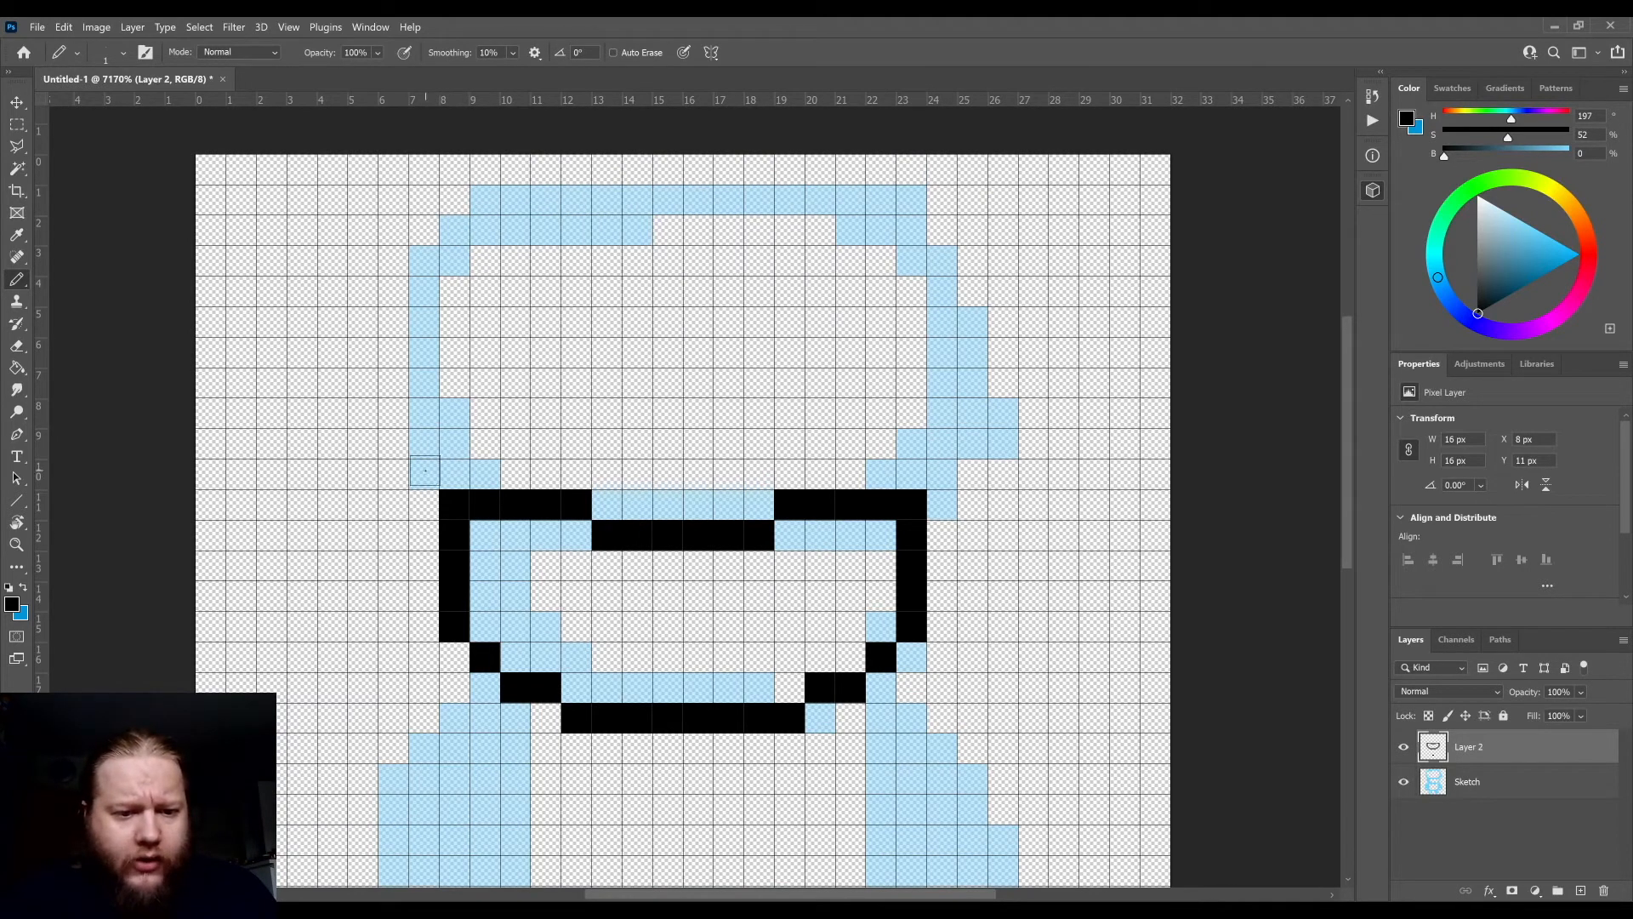
pyautogui.click(942, 474)
pyautogui.keyDown('shift'); pyautogui.click(942, 291); pyautogui.keyUp('shift')
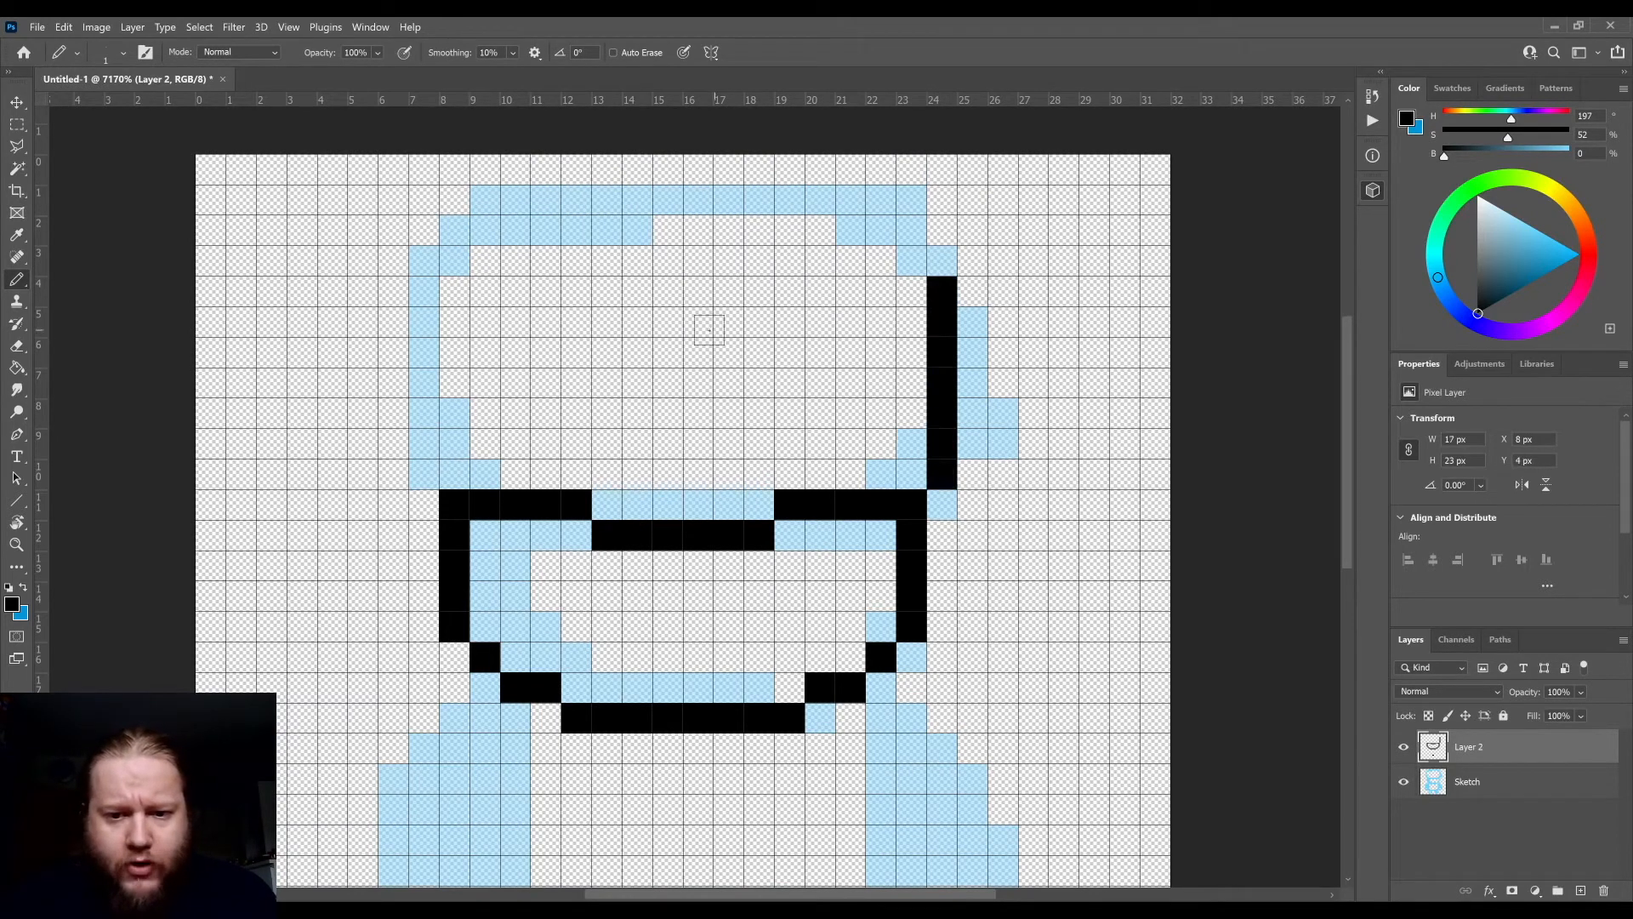
pyautogui.moveTo(414, 293); pyautogui.dragTo(418, 475)
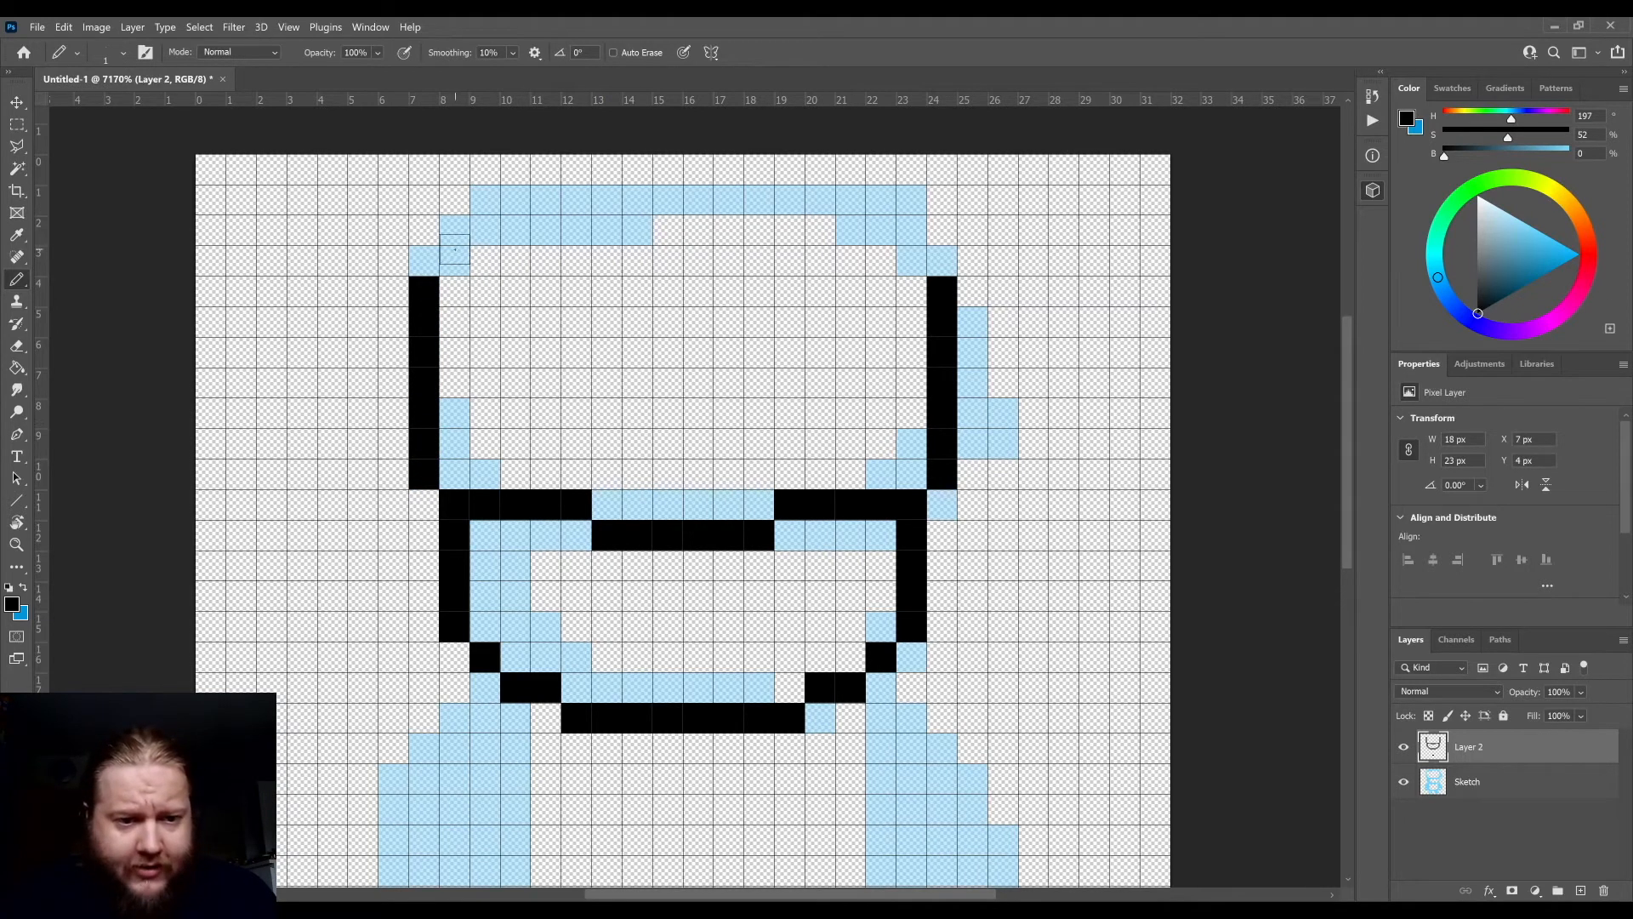
# - Close the upper head with 2 px tall corner segments and a 14 px wide black line along its top
pyautogui.click(454, 255)
pyautogui.click(454, 230)
pyautogui.click(485, 199)
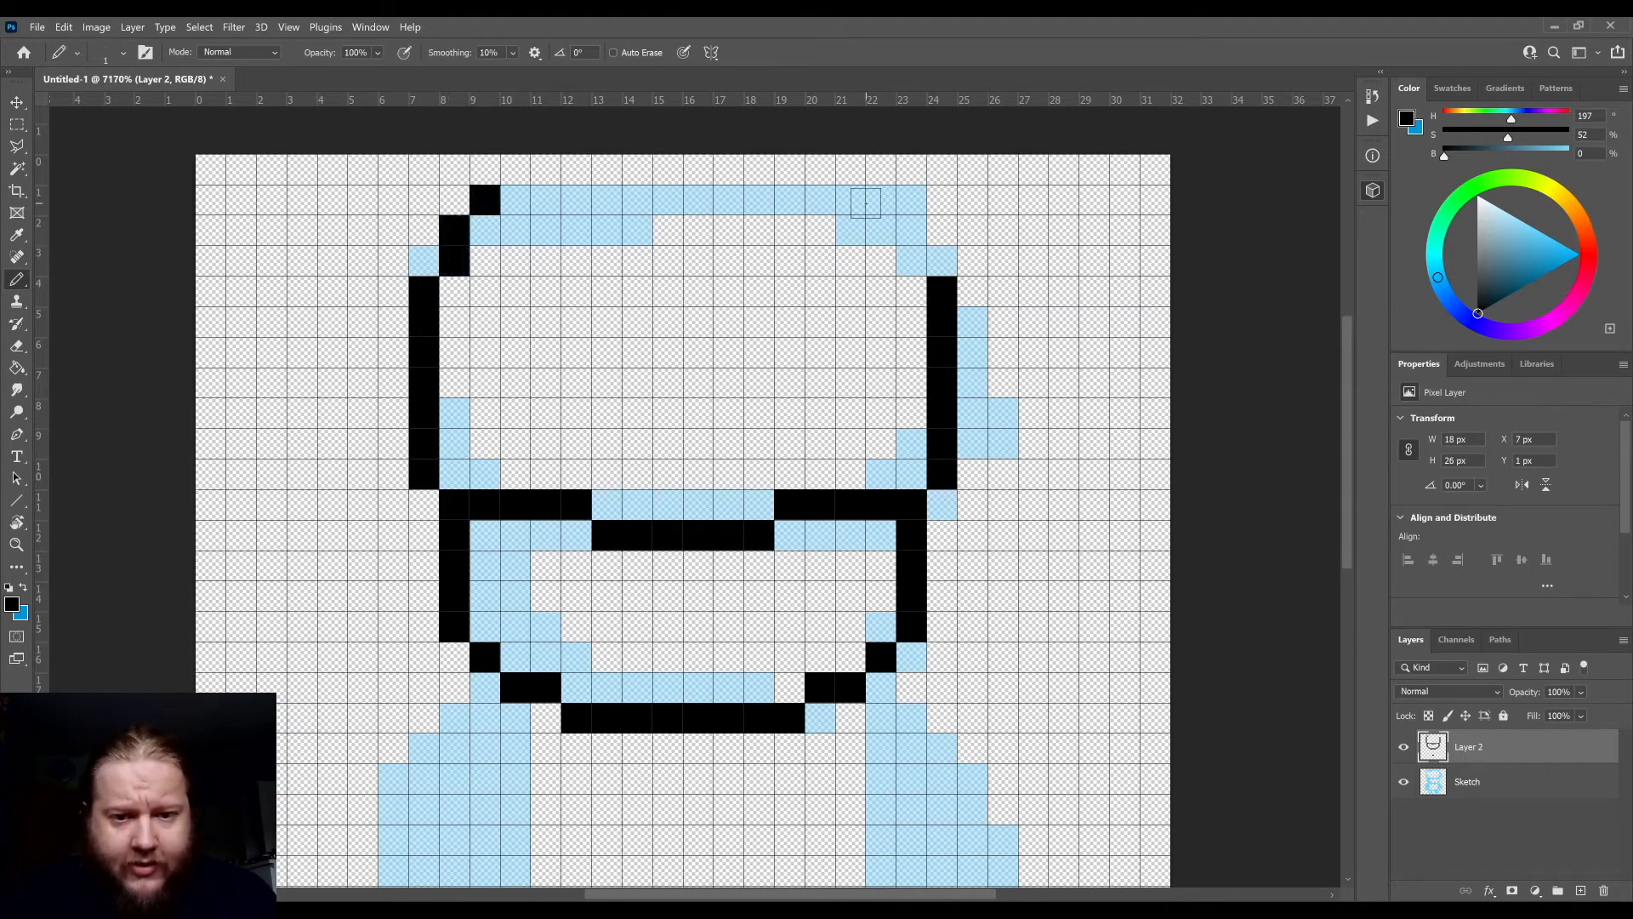
pyautogui.click(911, 261)
pyautogui.click(911, 230)
pyautogui.moveTo(881, 199); pyautogui.dragTo(520, 208)
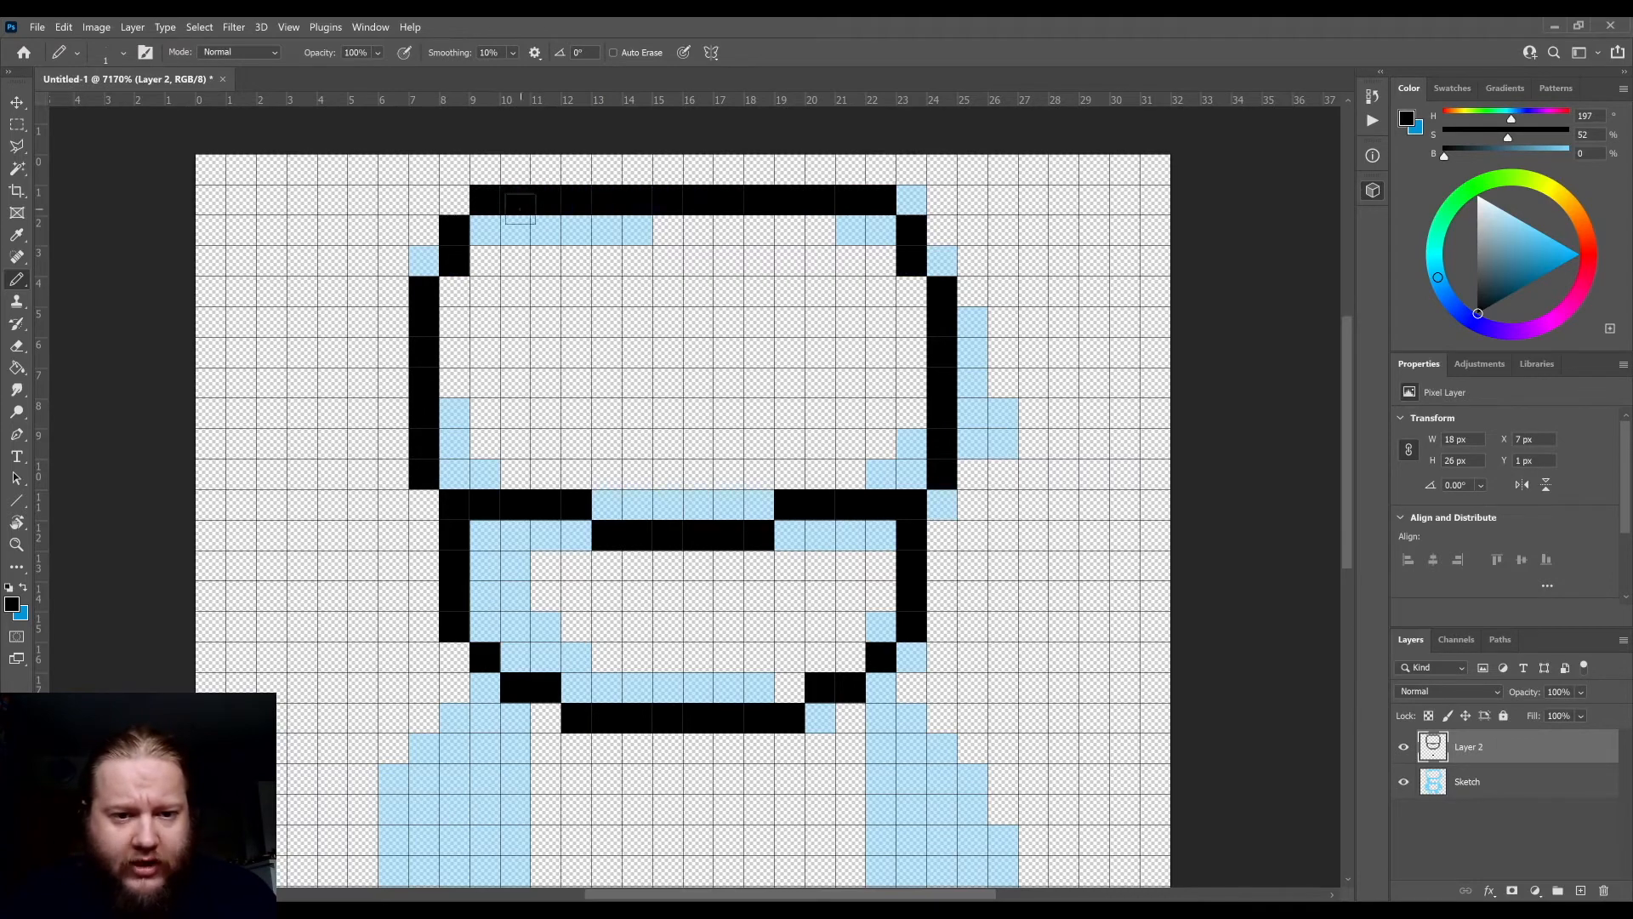
# - Erase the face's upper left corner pixel and shift the lowest pixel of the head's left side 1 px inward
pyautogui.scroll(-6, 765, 375)
pyautogui.scroll(6, 805, 467)
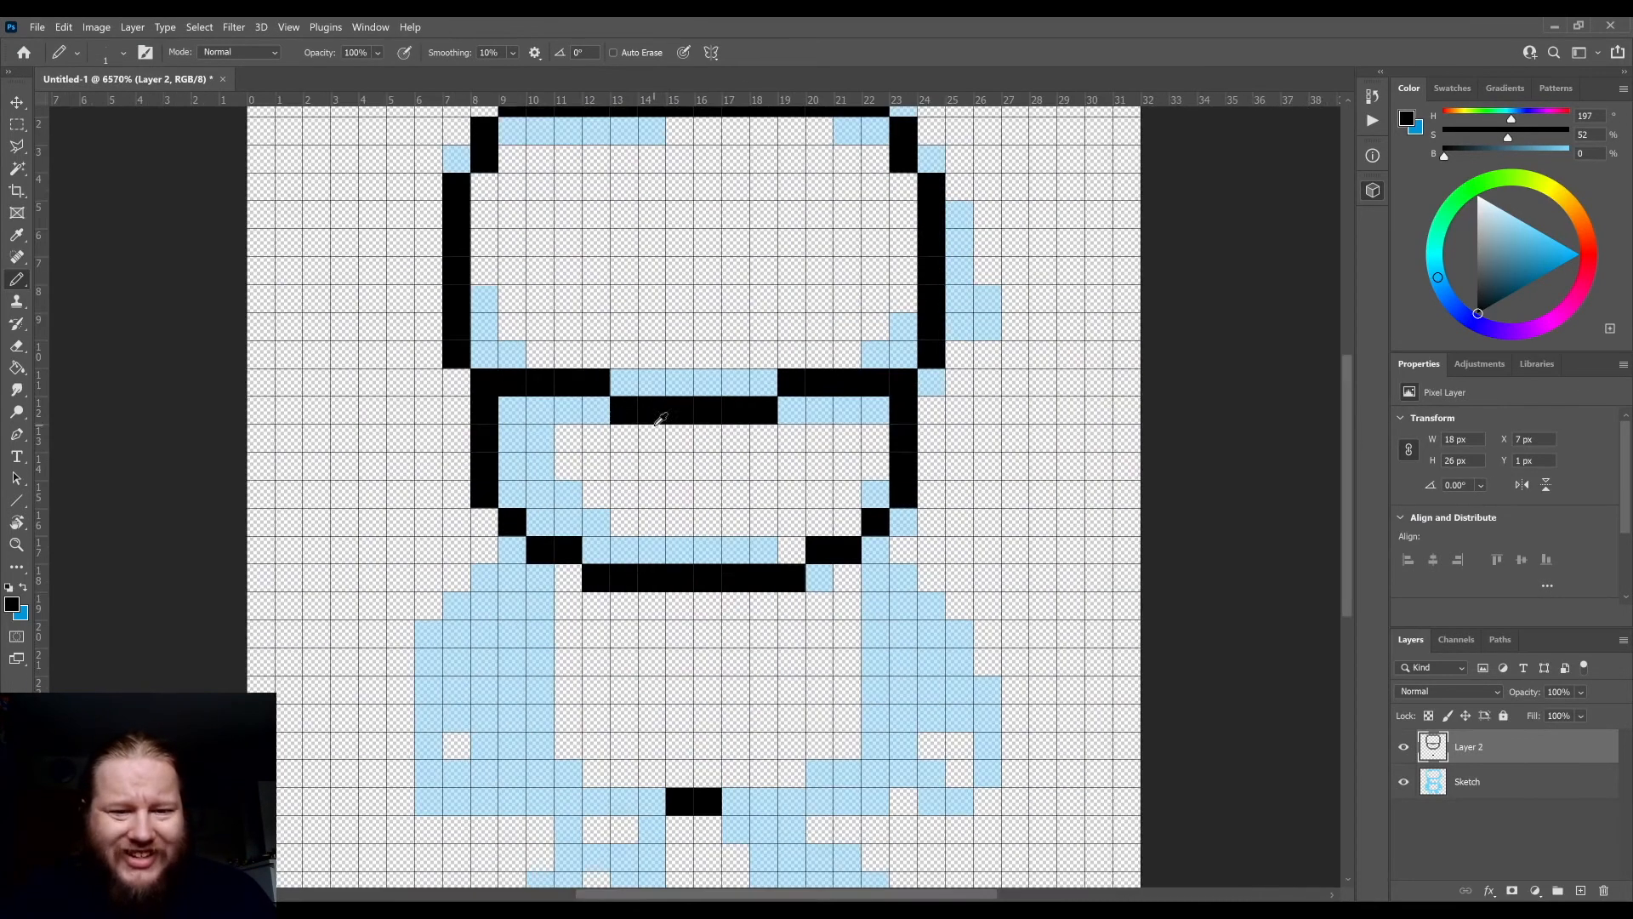
pyautogui.scroll(1, 477, 377)
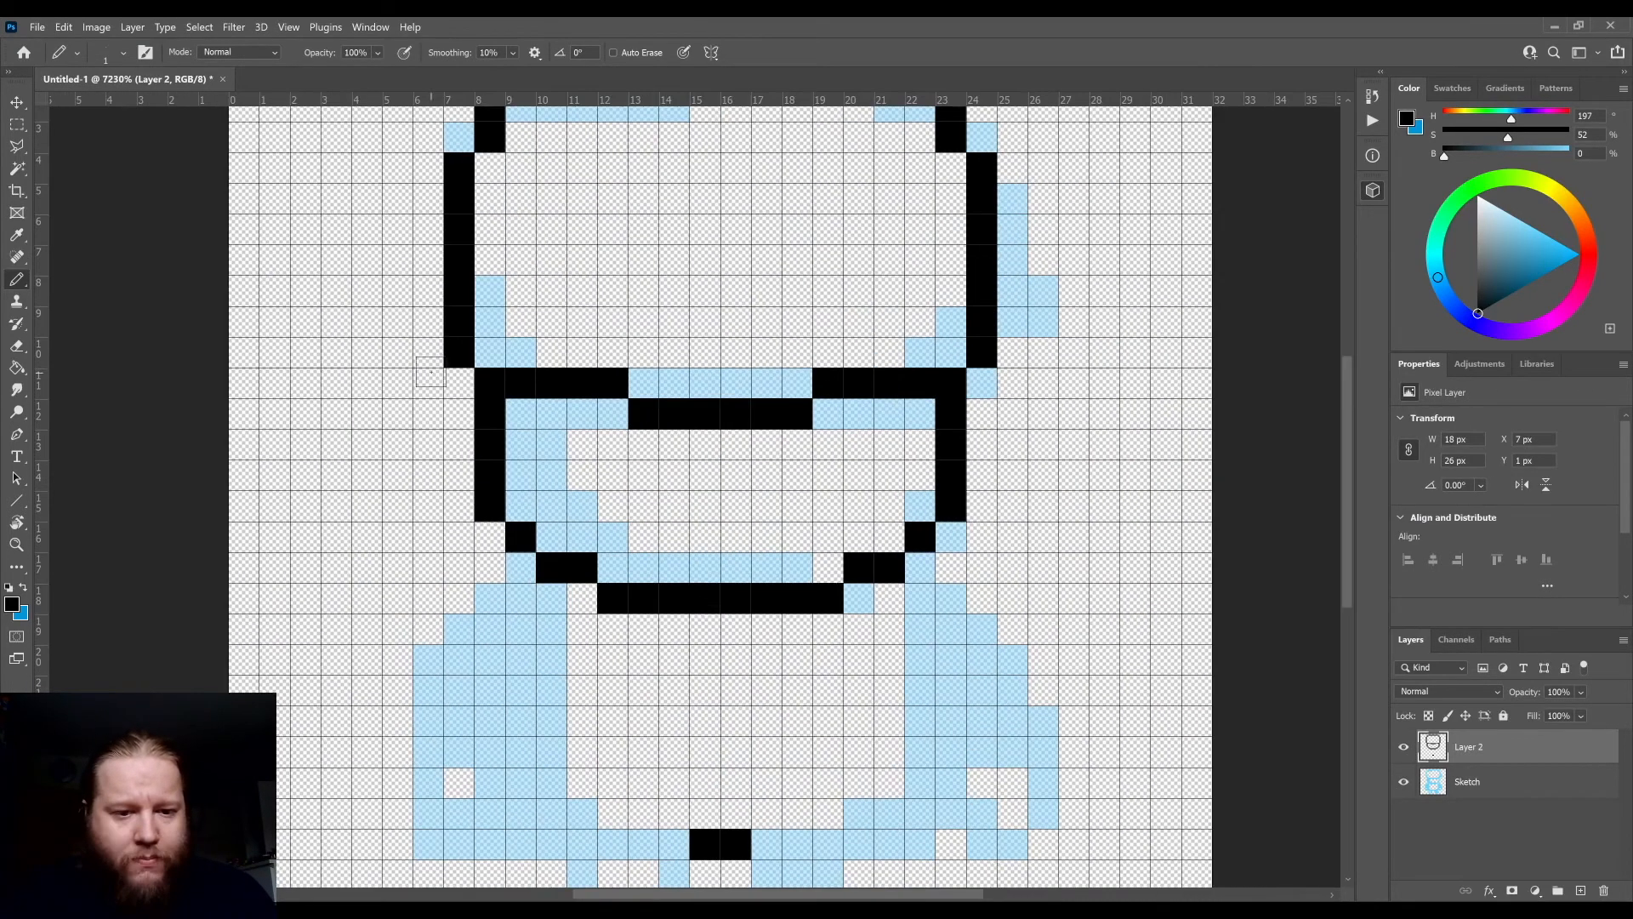
pyautogui.press('e')
pyautogui.click(487, 381)
pyautogui.press('b')
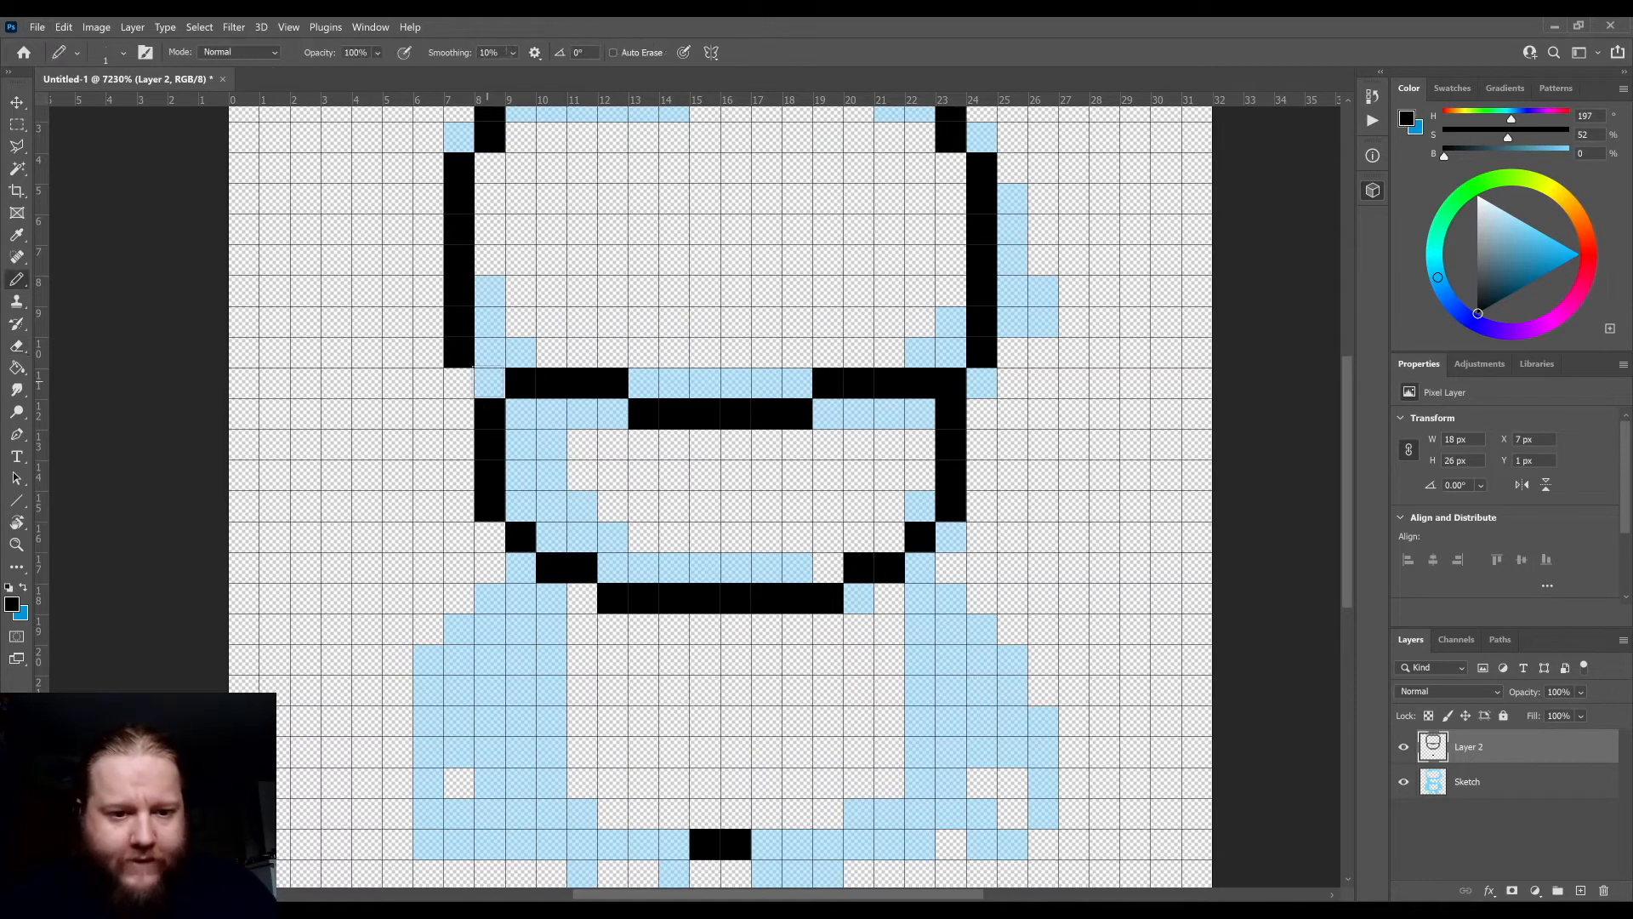
pyautogui.click(489, 352)
pyautogui.press('e')
pyautogui.click(460, 352)
pyautogui.press('b')
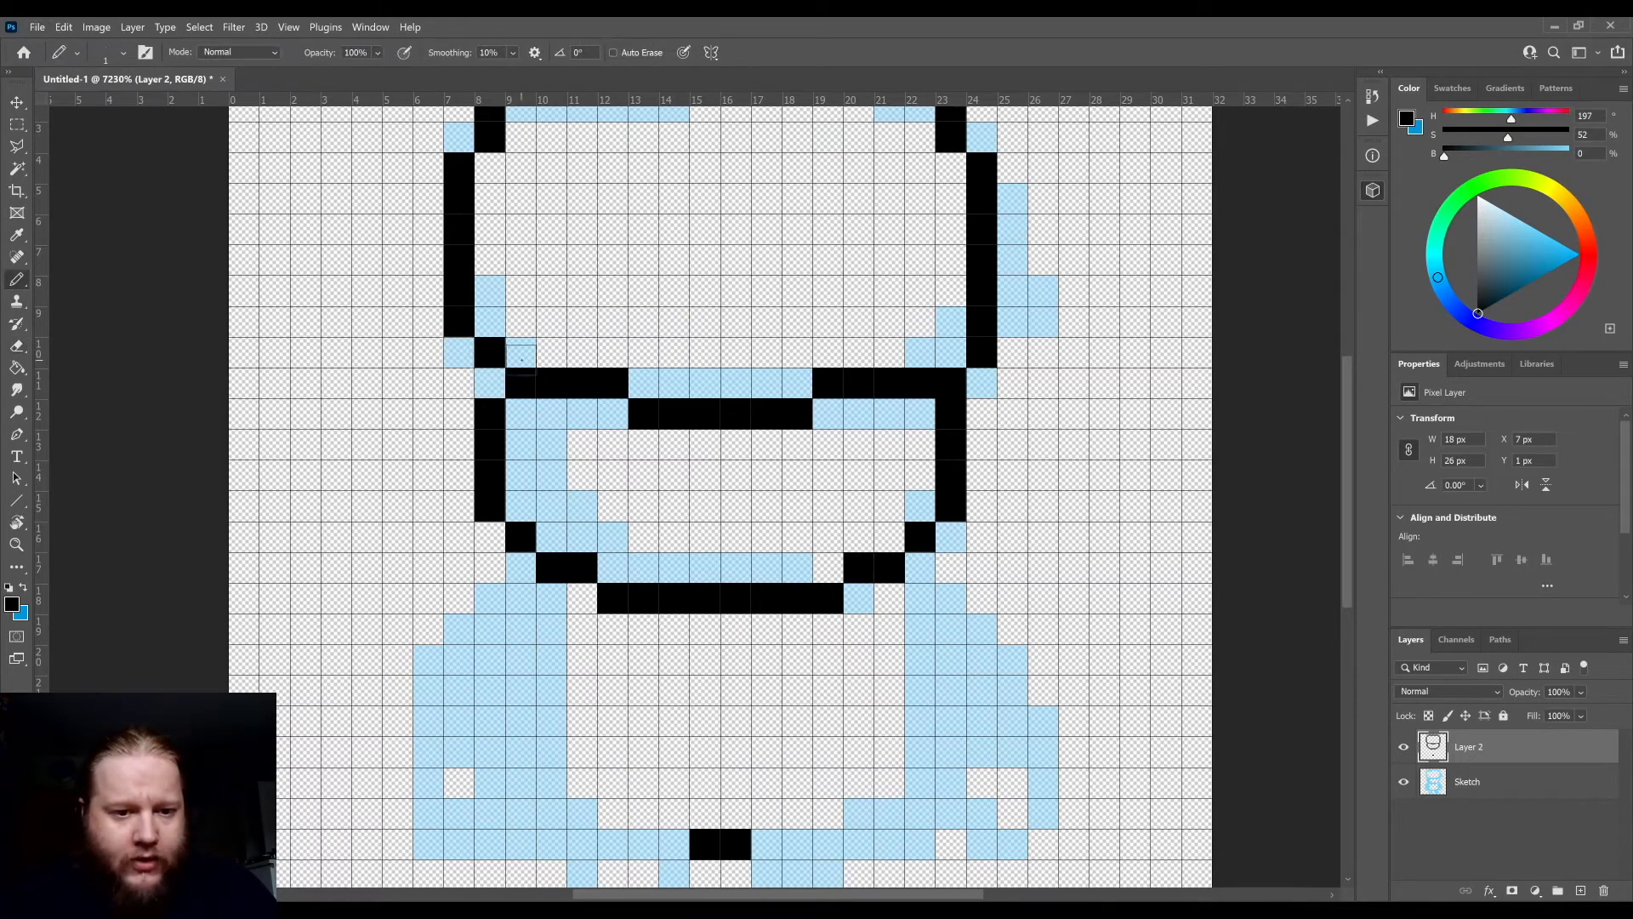
# - Mirror the correction at the right: erase the face's corner pixel and shift the head side's lowest pixel 1 px inward
pyautogui.press('e')
pyautogui.click(978, 354)
pyautogui.press('b')
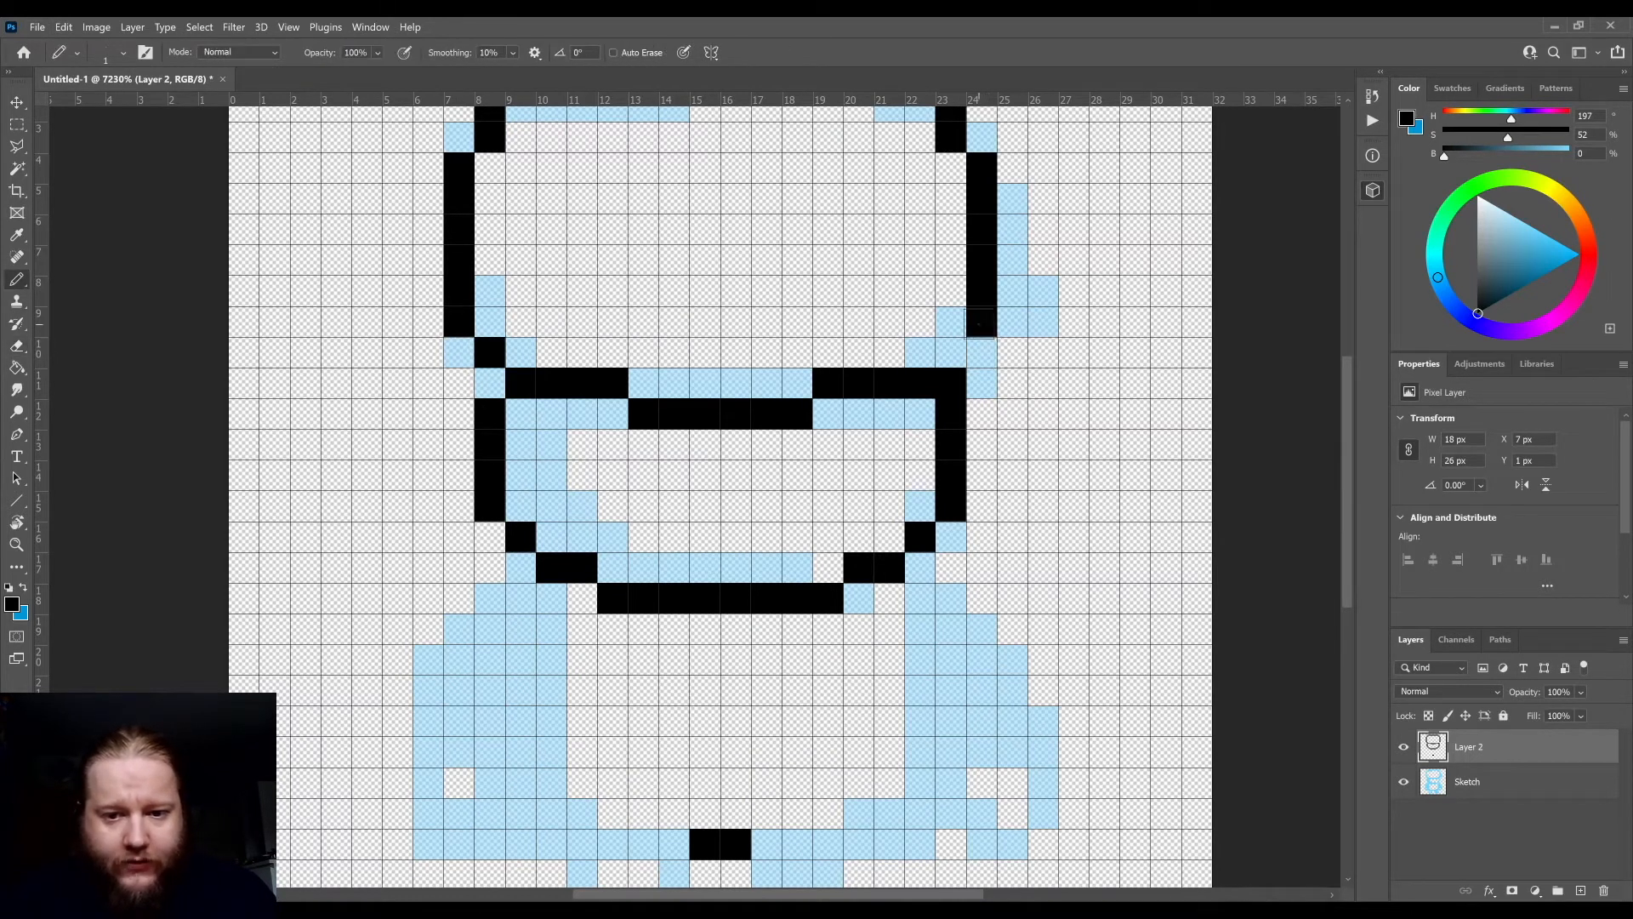
pyautogui.click(975, 347)
pyautogui.press('e')
pyautogui.click(951, 383)
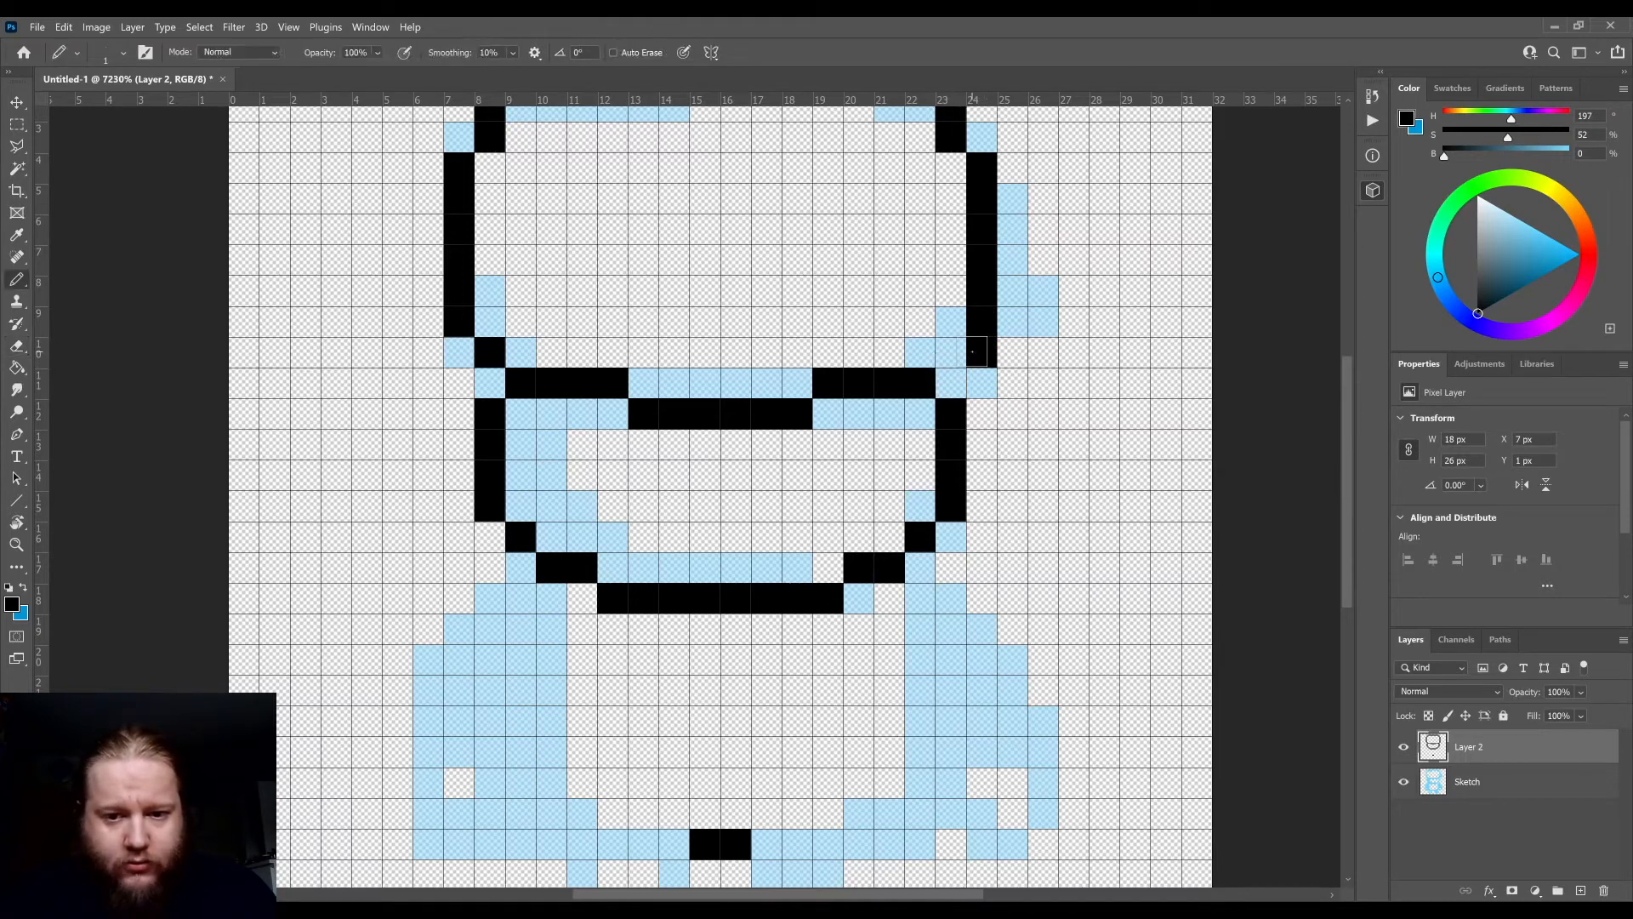
pyautogui.click(977, 351)
pyautogui.press('b')
pyautogui.click(948, 349)
# - Draw a symmetrical stepped black arch inside the upper head, with a 4 px wide peak and 3 px shoulders meeting the lower corners
pyautogui.scroll(-2, 953, 391)
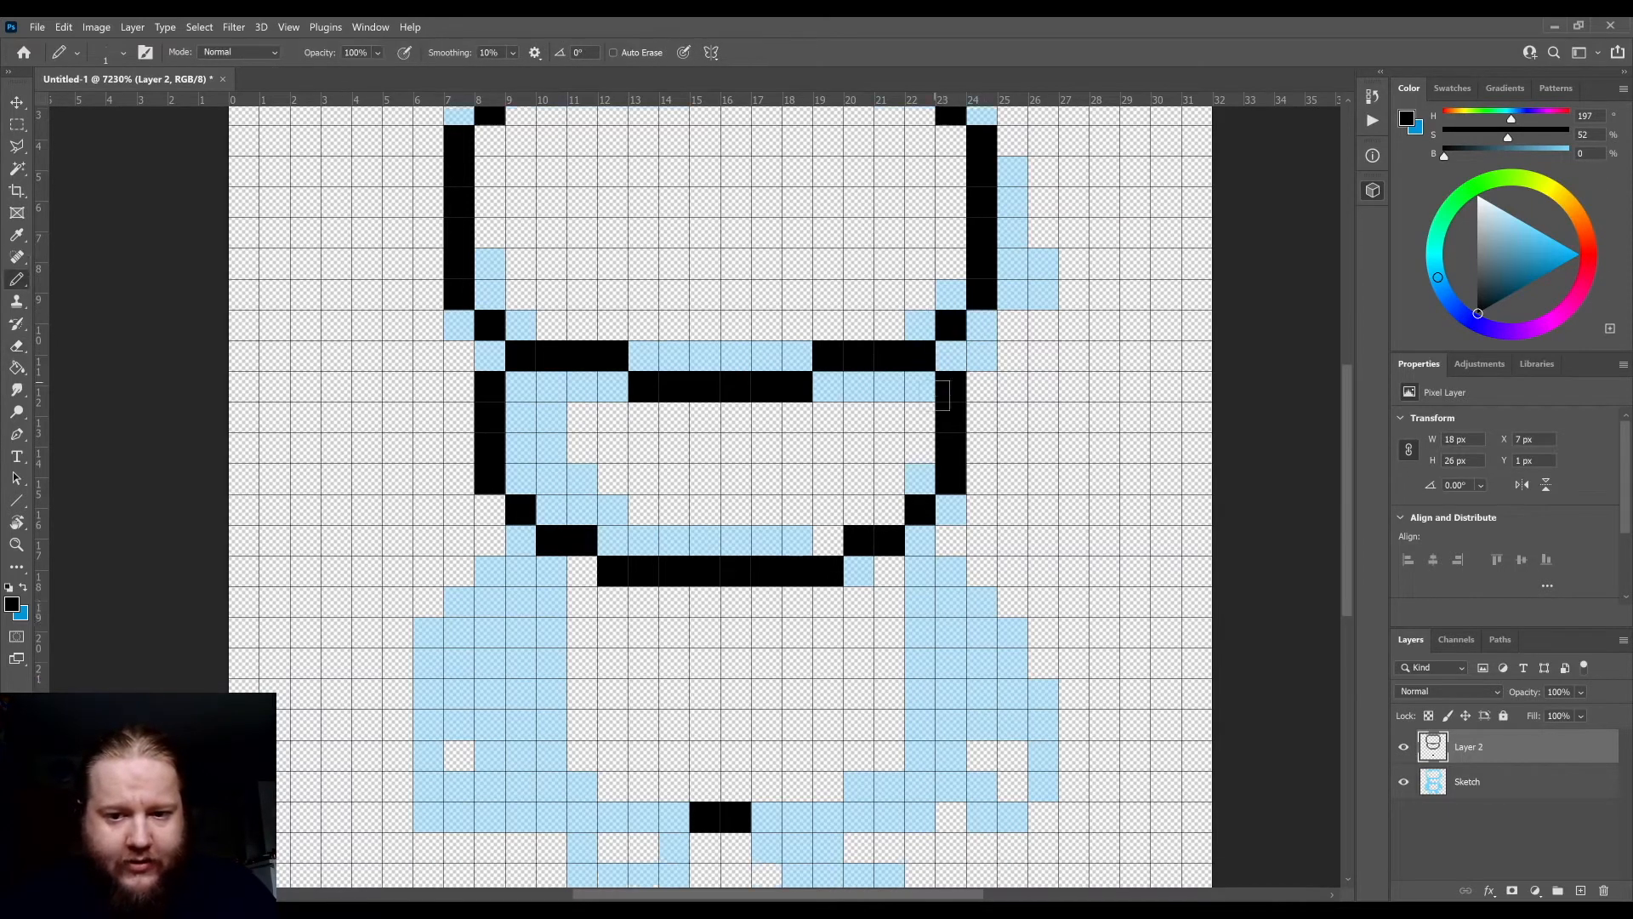
pyautogui.scroll(-3, 932, 390)
pyautogui.scroll(-2, 931, 392)
pyautogui.scroll(4, 924, 401)
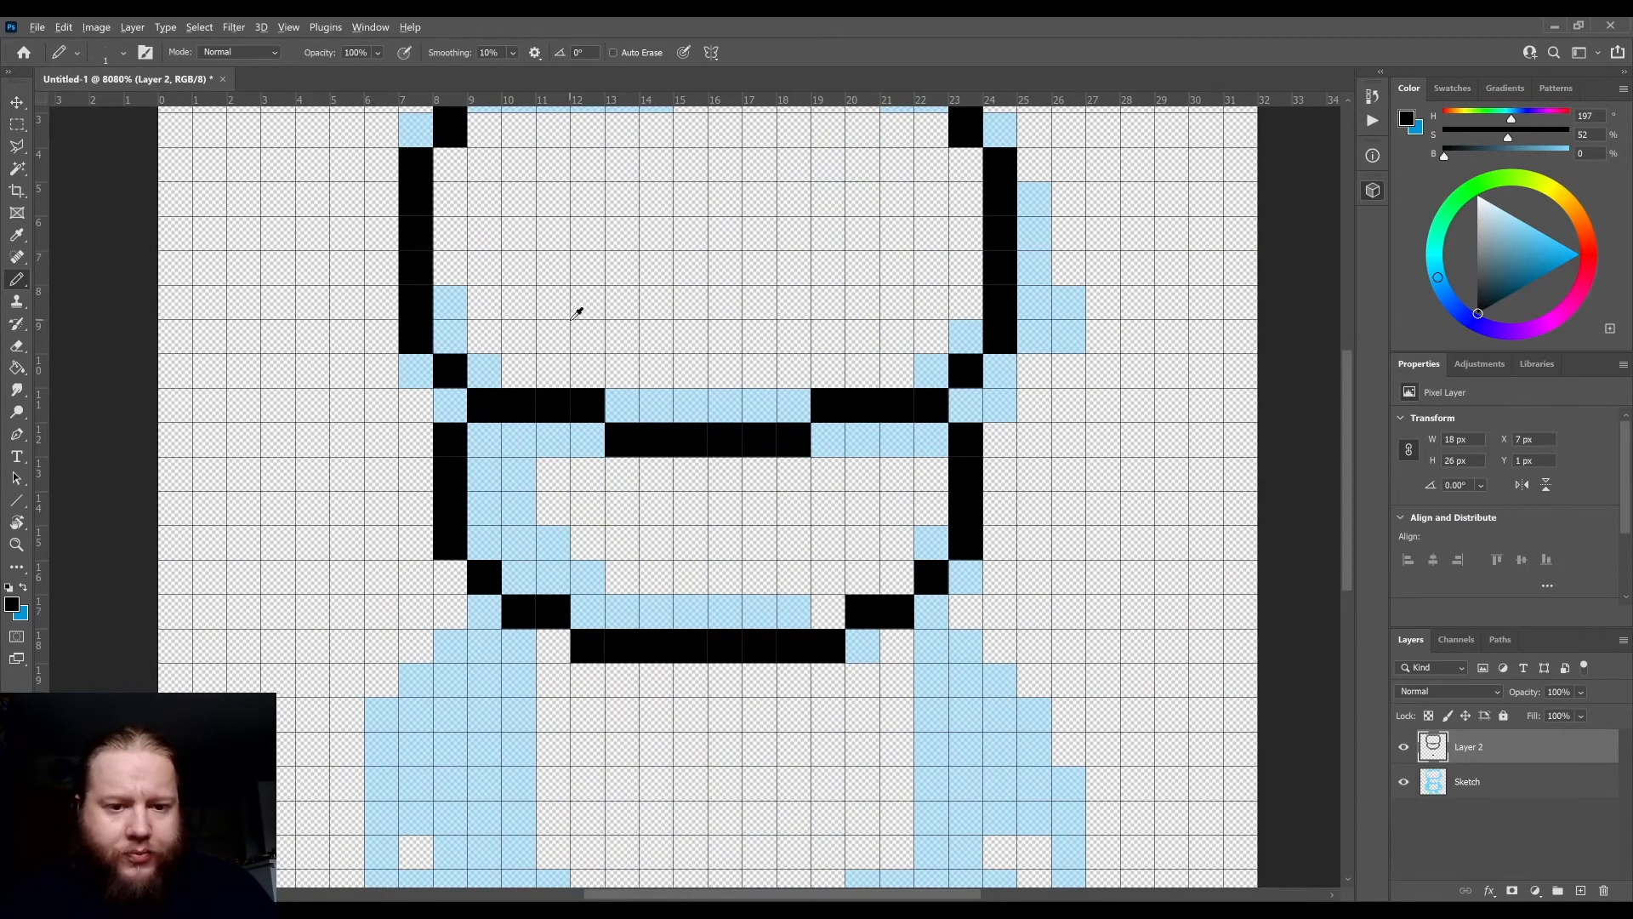
pyautogui.scroll(3, 647, 312)
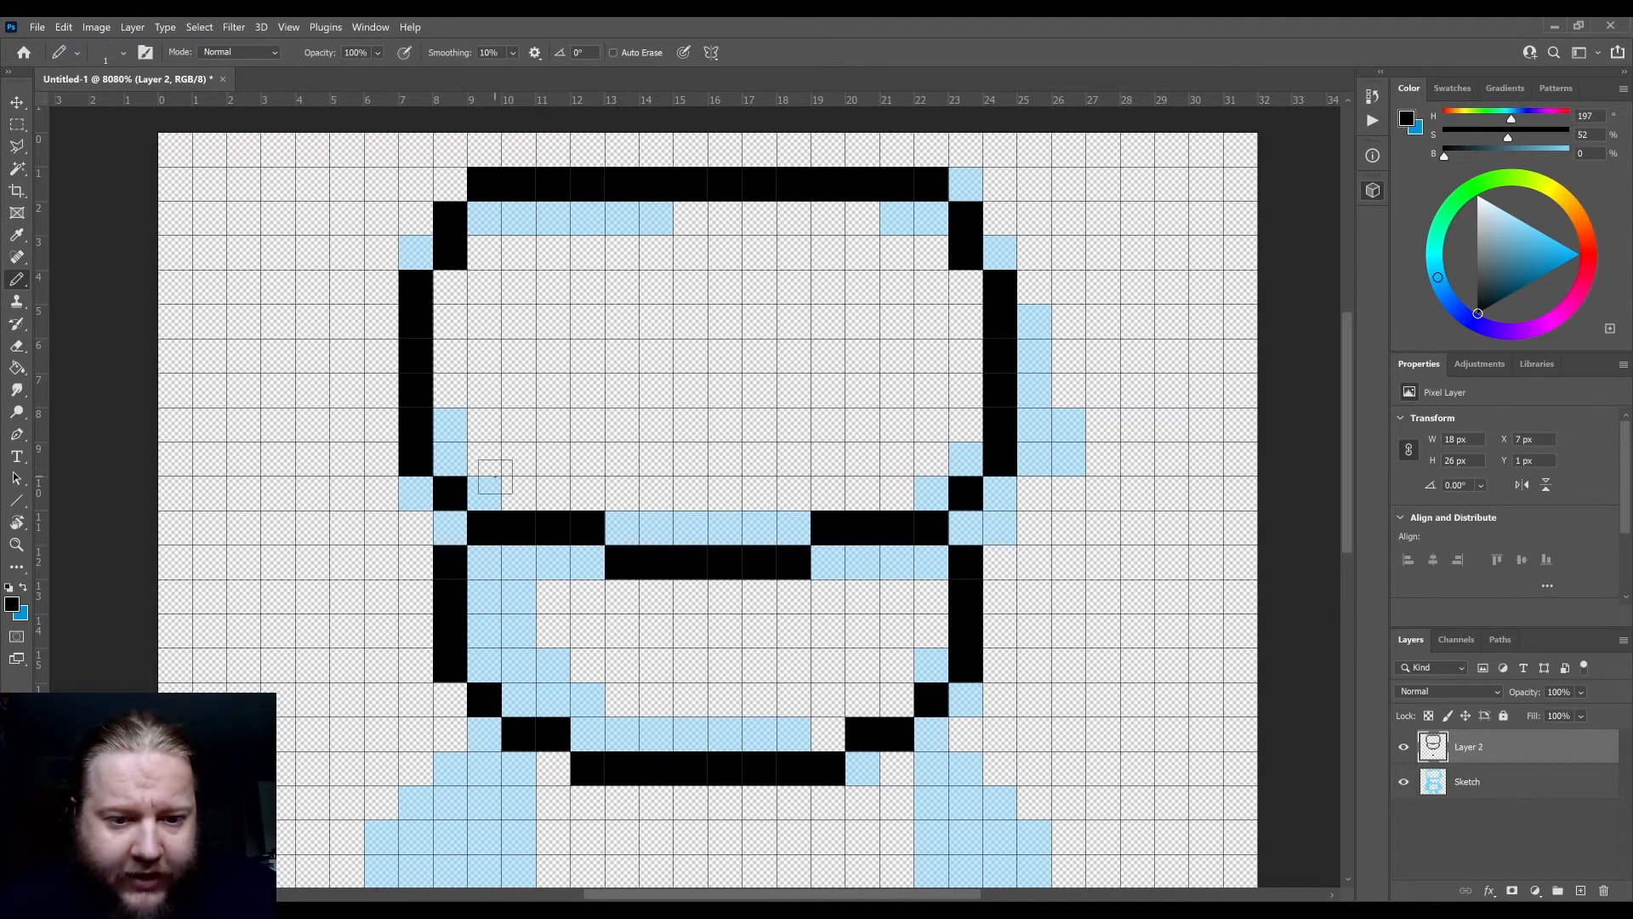
pyautogui.moveTo(484, 459)
pyautogui.mouseDown()
pyautogui.moveTo(543, 432)
pyautogui.moveTo(504, 431)
pyautogui.moveTo(574, 401)
pyautogui.moveTo(548, 393)
pyautogui.moveTo(598, 387)
pyautogui.mouseUp()
pyautogui.click(622, 390)
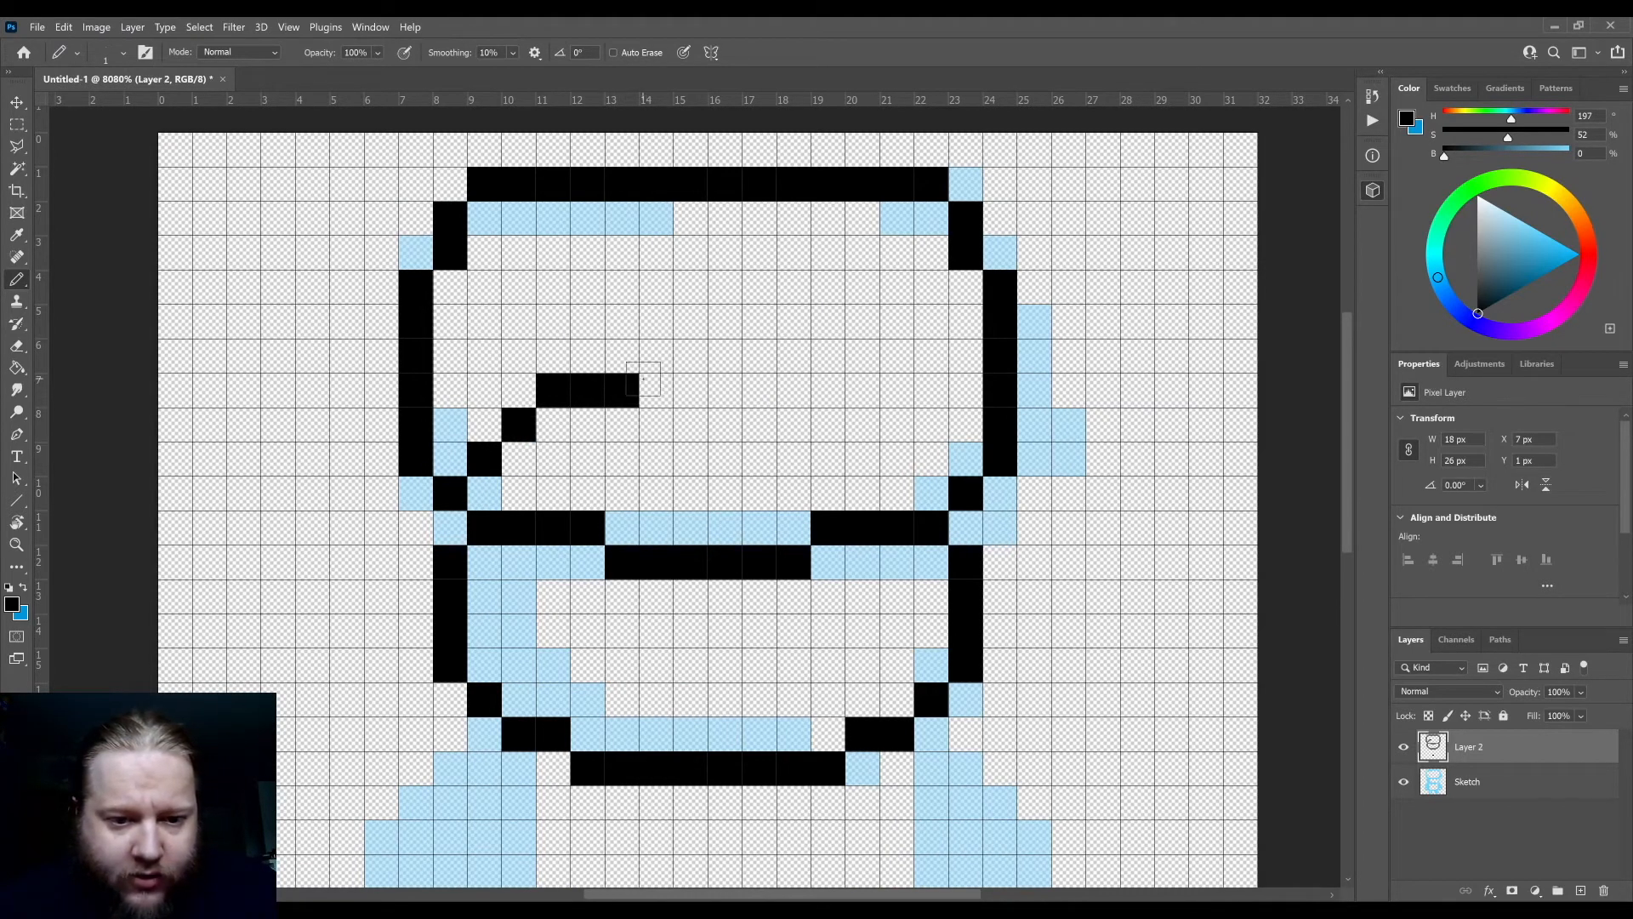
pyautogui.click(656, 355)
pyautogui.moveTo(689, 356)
pyautogui.mouseDown()
pyautogui.moveTo(724, 355)
pyautogui.moveTo(670, 353)
pyautogui.moveTo(757, 355)
pyautogui.moveTo(800, 386)
pyautogui.moveTo(861, 389)
pyautogui.moveTo(930, 457)
pyautogui.mouseUp()
pyautogui.click(862, 389)
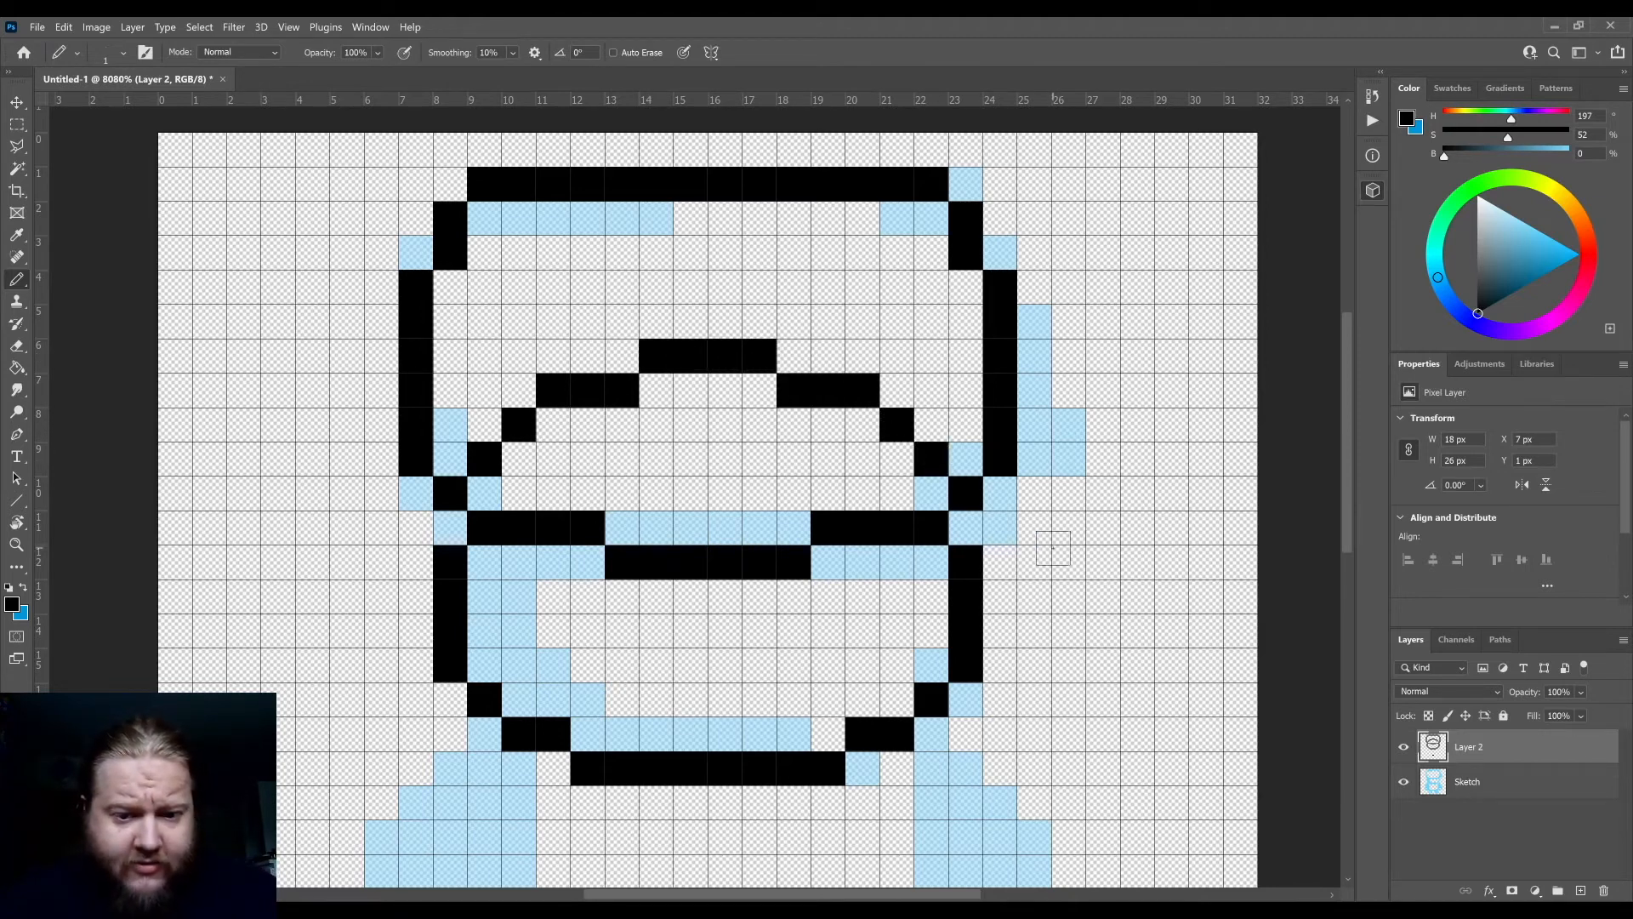
pyautogui.scroll(-5, 879, 536)
pyautogui.scroll(3, 872, 536)
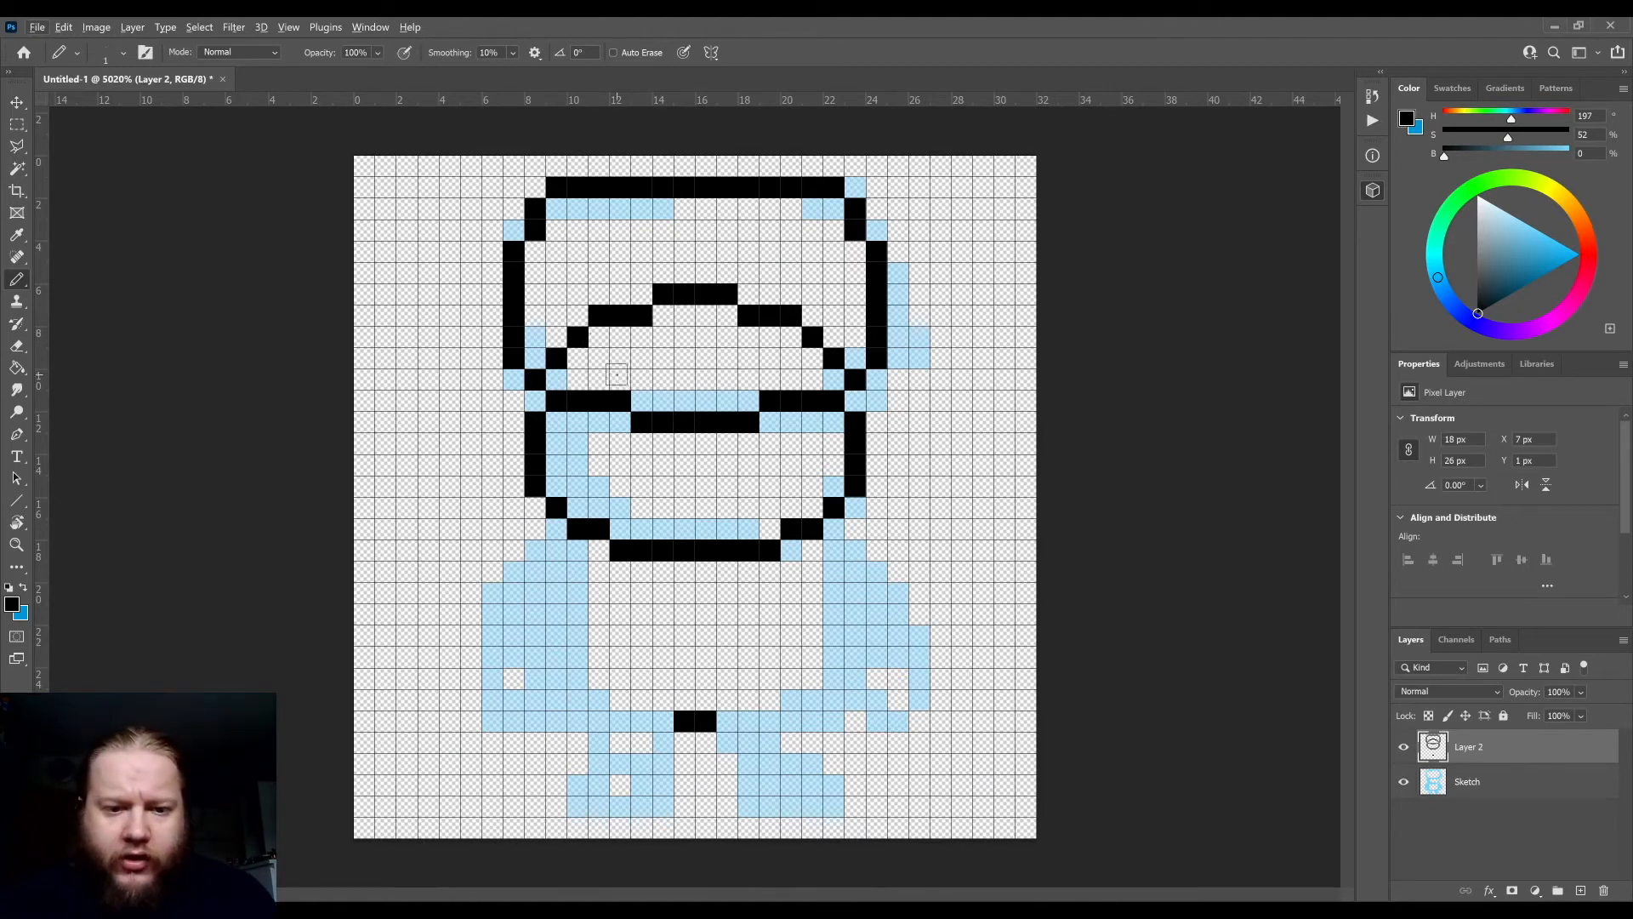
pyautogui.moveTo(639, 379); pyautogui.dragTo(749, 376)
pyautogui.hotkey('ctrl', 'z')
pyautogui.hotkey('ctrl', 'z')
pyautogui.hotkey('ctrl', 'z')
pyautogui.hotkey('ctrl', 'z')
pyautogui.hotkey('ctrl', 'z')
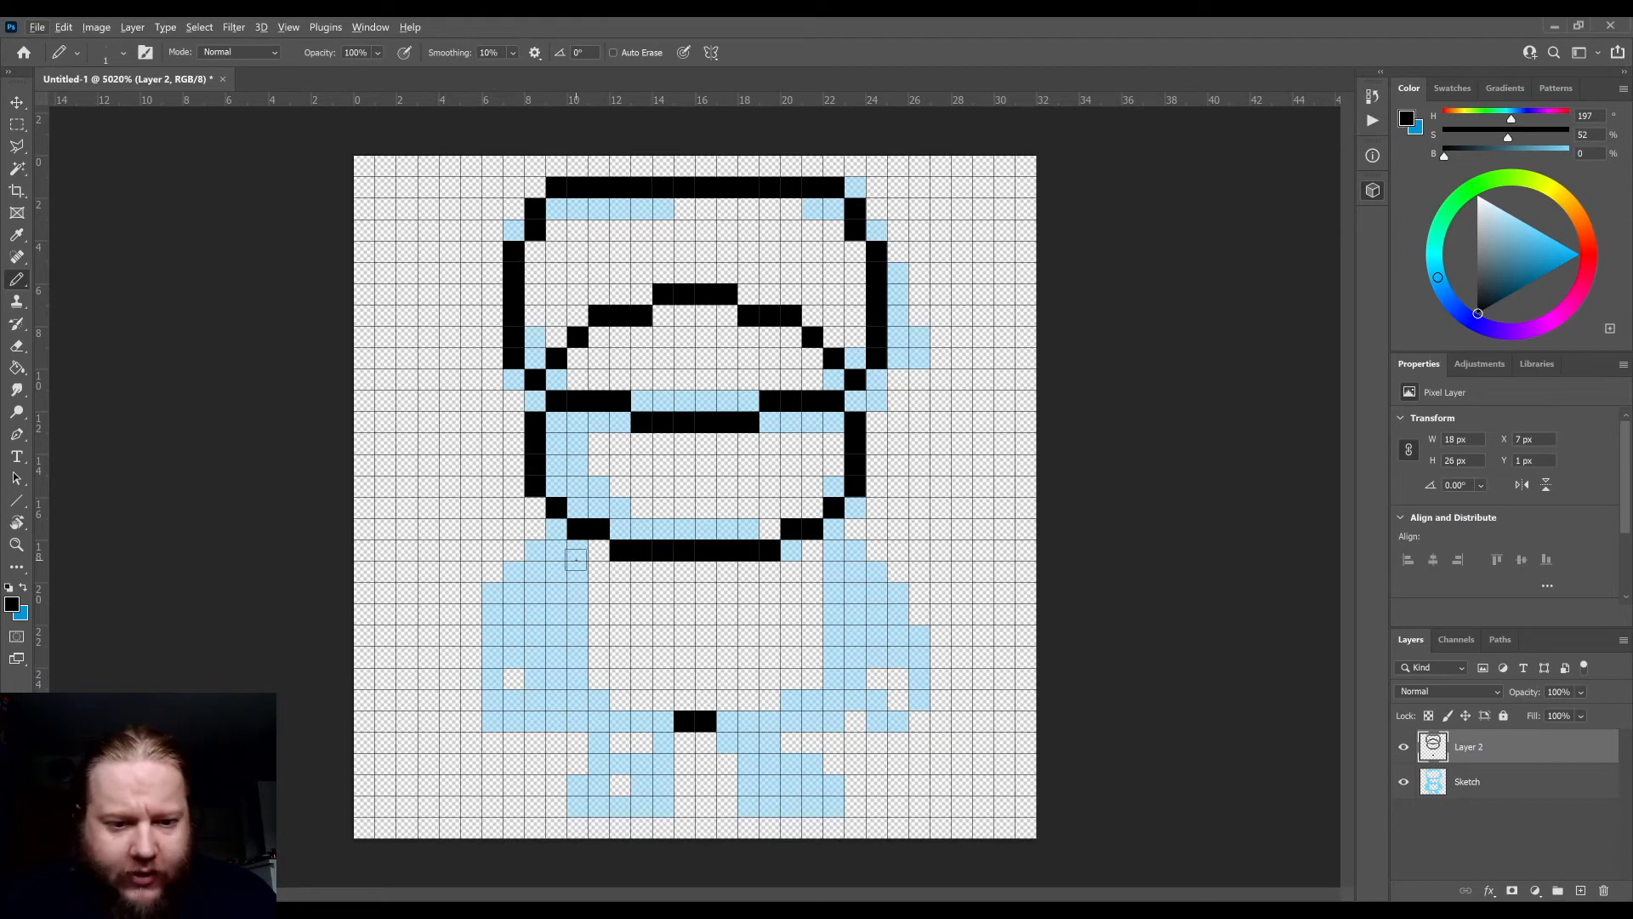
# - Outline the body below the face in black, with 2 px shoulder segments, 5 px tall sides and a 10 px wide bottom line
pyautogui.moveTo(576, 559); pyautogui.dragTo(578, 572)
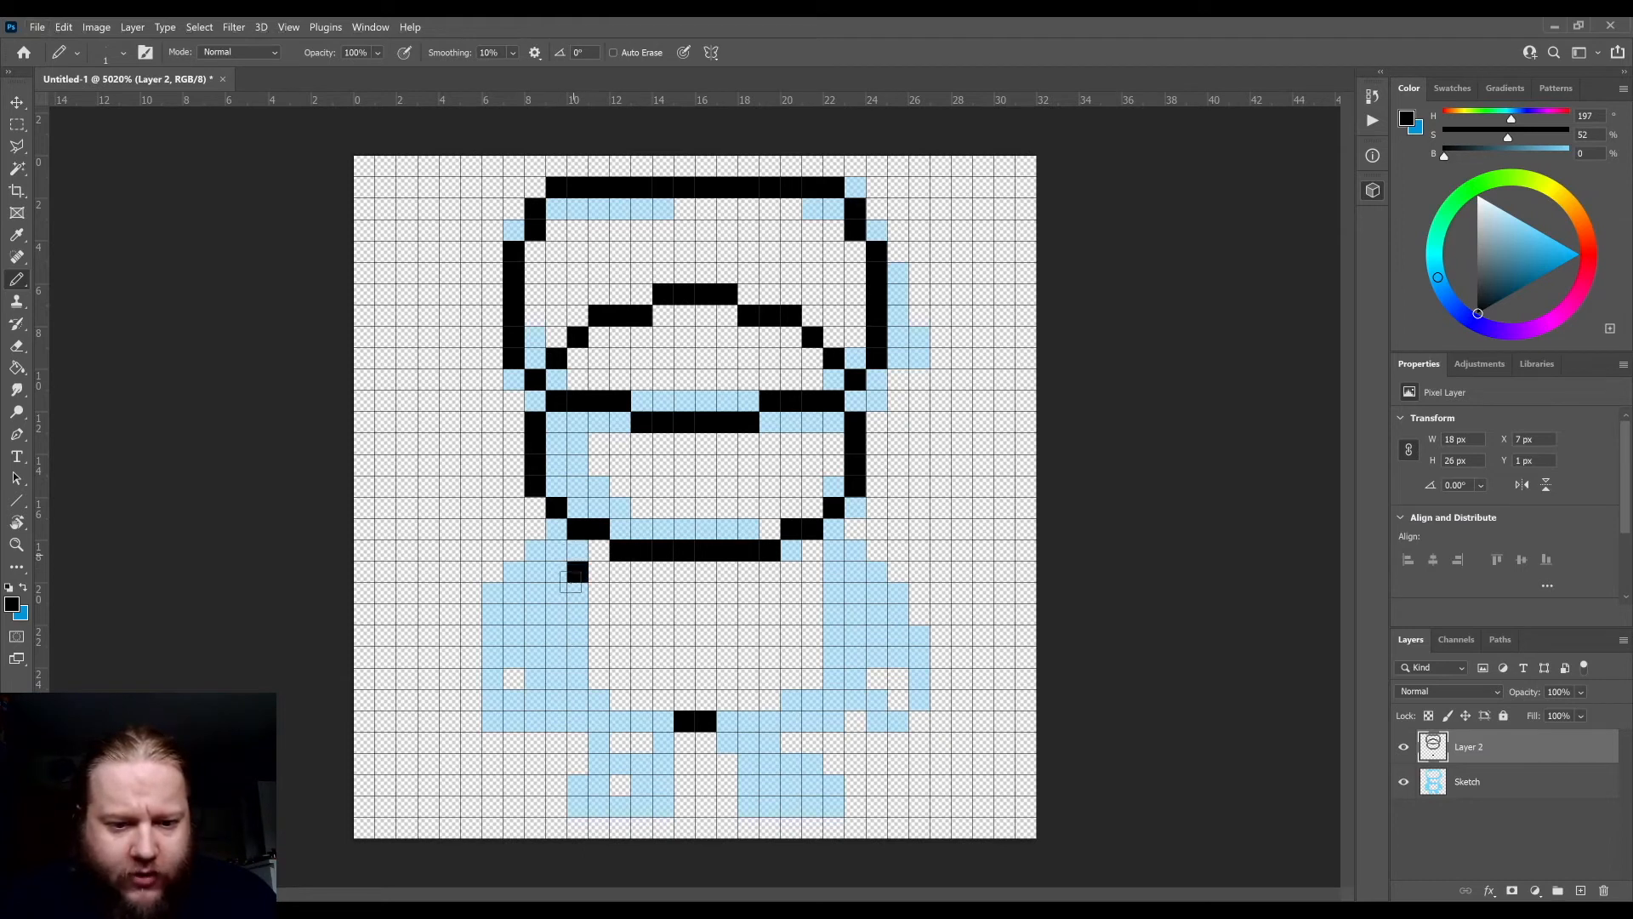
pyautogui.moveTo(812, 551)
pyautogui.mouseDown()
pyautogui.moveTo(846, 599)
pyautogui.moveTo(831, 581)
pyautogui.moveTo(830, 678)
pyautogui.moveTo(757, 723)
pyautogui.mouseUp()
pyautogui.click(833, 593)
pyautogui.moveTo(647, 716)
pyautogui.mouseDown()
pyautogui.moveTo(599, 722)
pyautogui.moveTo(556, 593)
pyautogui.mouseUp()
pyautogui.click(576, 694)
# - Outline the left leg and foot in black below the body, with a 4 px wide sole protruding 1 px to the left
pyautogui.scroll(-3, 976, 660)
pyautogui.scroll(3, 872, 649)
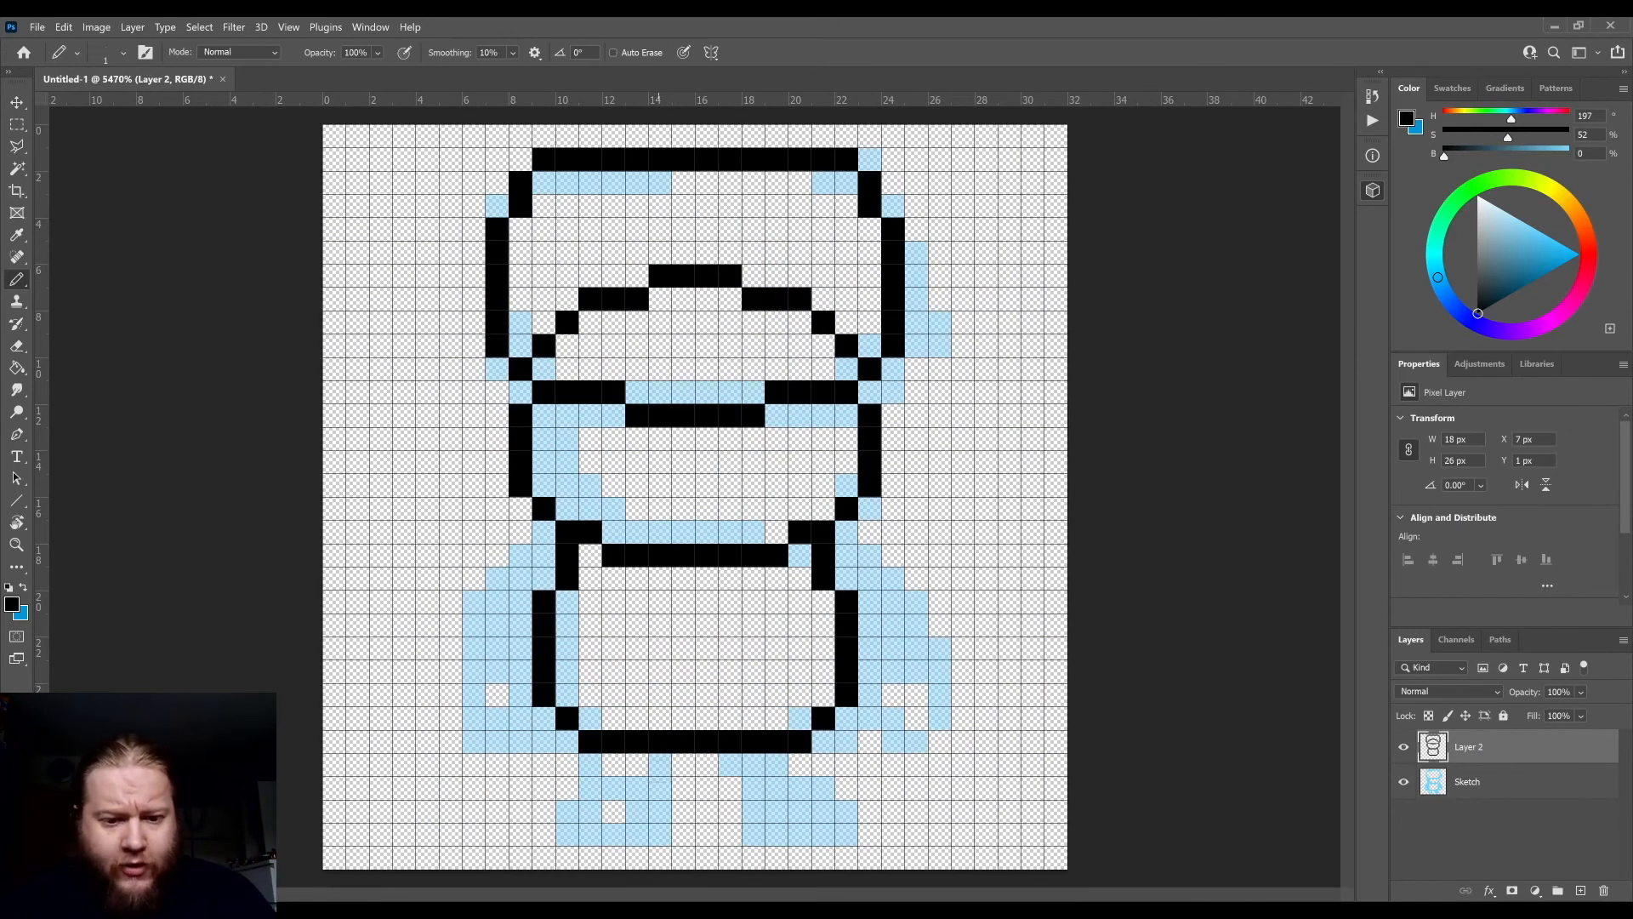
pyautogui.scroll(2, 595, 778)
pyautogui.scroll(-1, 613, 774)
pyautogui.click(583, 689)
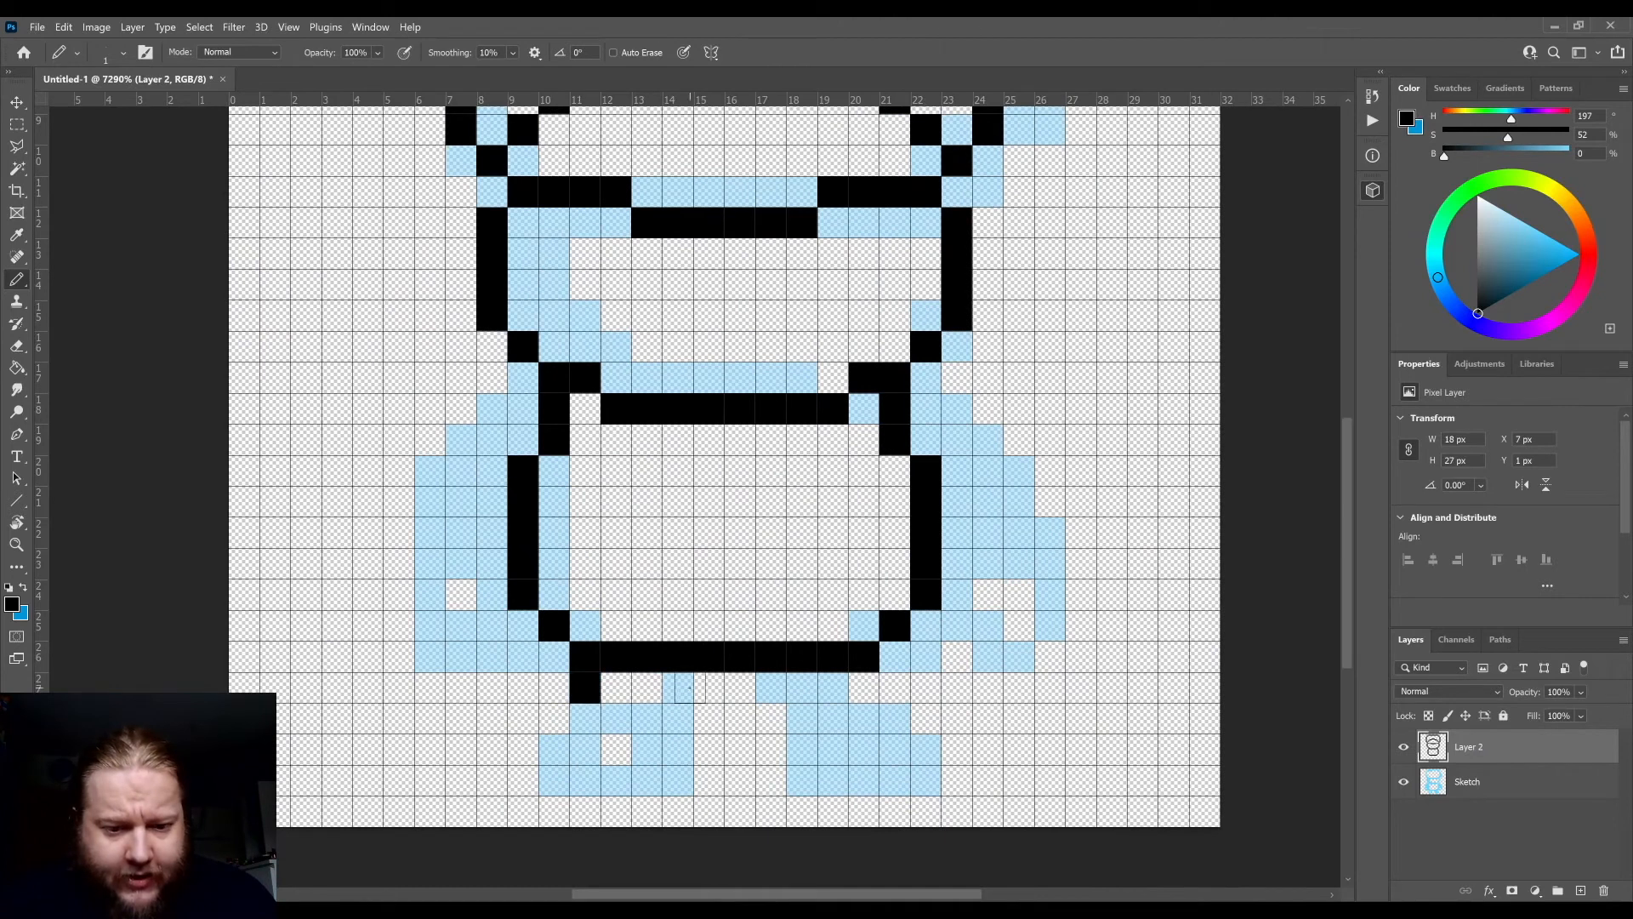
pyautogui.press('z')
pyautogui.moveTo(677, 696); pyautogui.dragTo(678, 723)
pyautogui.press('b')
pyautogui.click(579, 721)
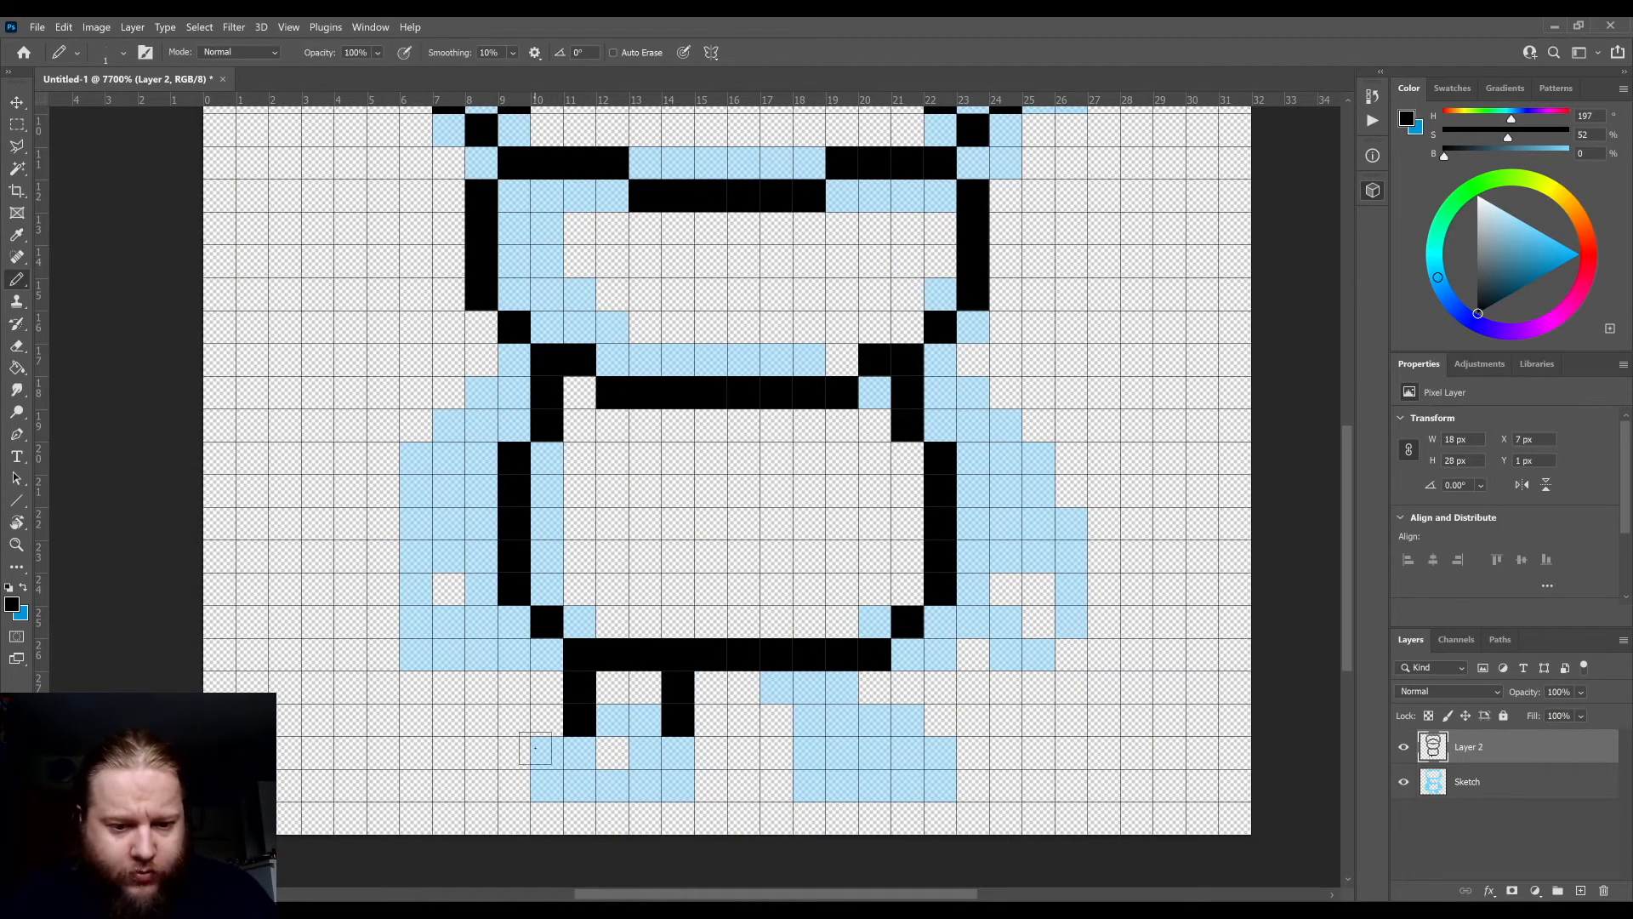
pyautogui.moveTo(547, 753)
pyautogui.mouseDown()
pyautogui.moveTo(547, 786)
pyautogui.moveTo(612, 787)
pyautogui.moveTo(646, 786)
pyautogui.moveTo(678, 753)
pyautogui.mouseUp()
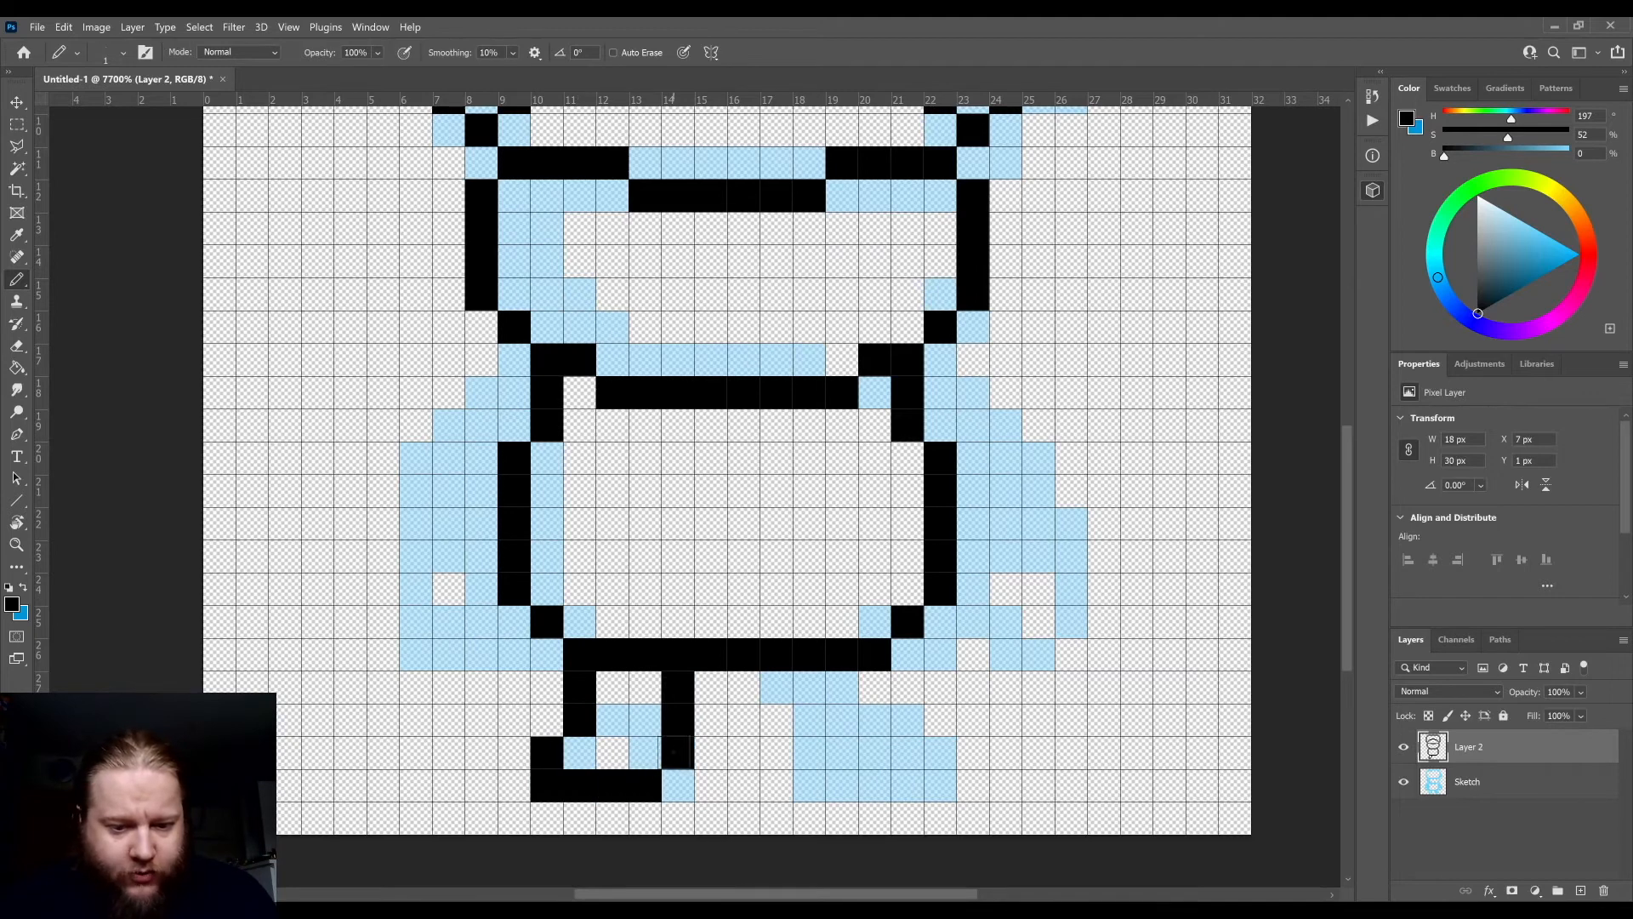
# - Outline the right leg and foot in black, with a 3 px tall inner line, a 4 px wide sole and one toe pixel
pyautogui.press('h')
pyautogui.moveTo(776, 790)
pyautogui.mouseDown()
pyautogui.moveTo(818, 782)
pyautogui.moveTo(715, 809)
pyautogui.mouseUp()
pyautogui.click(724, 738)
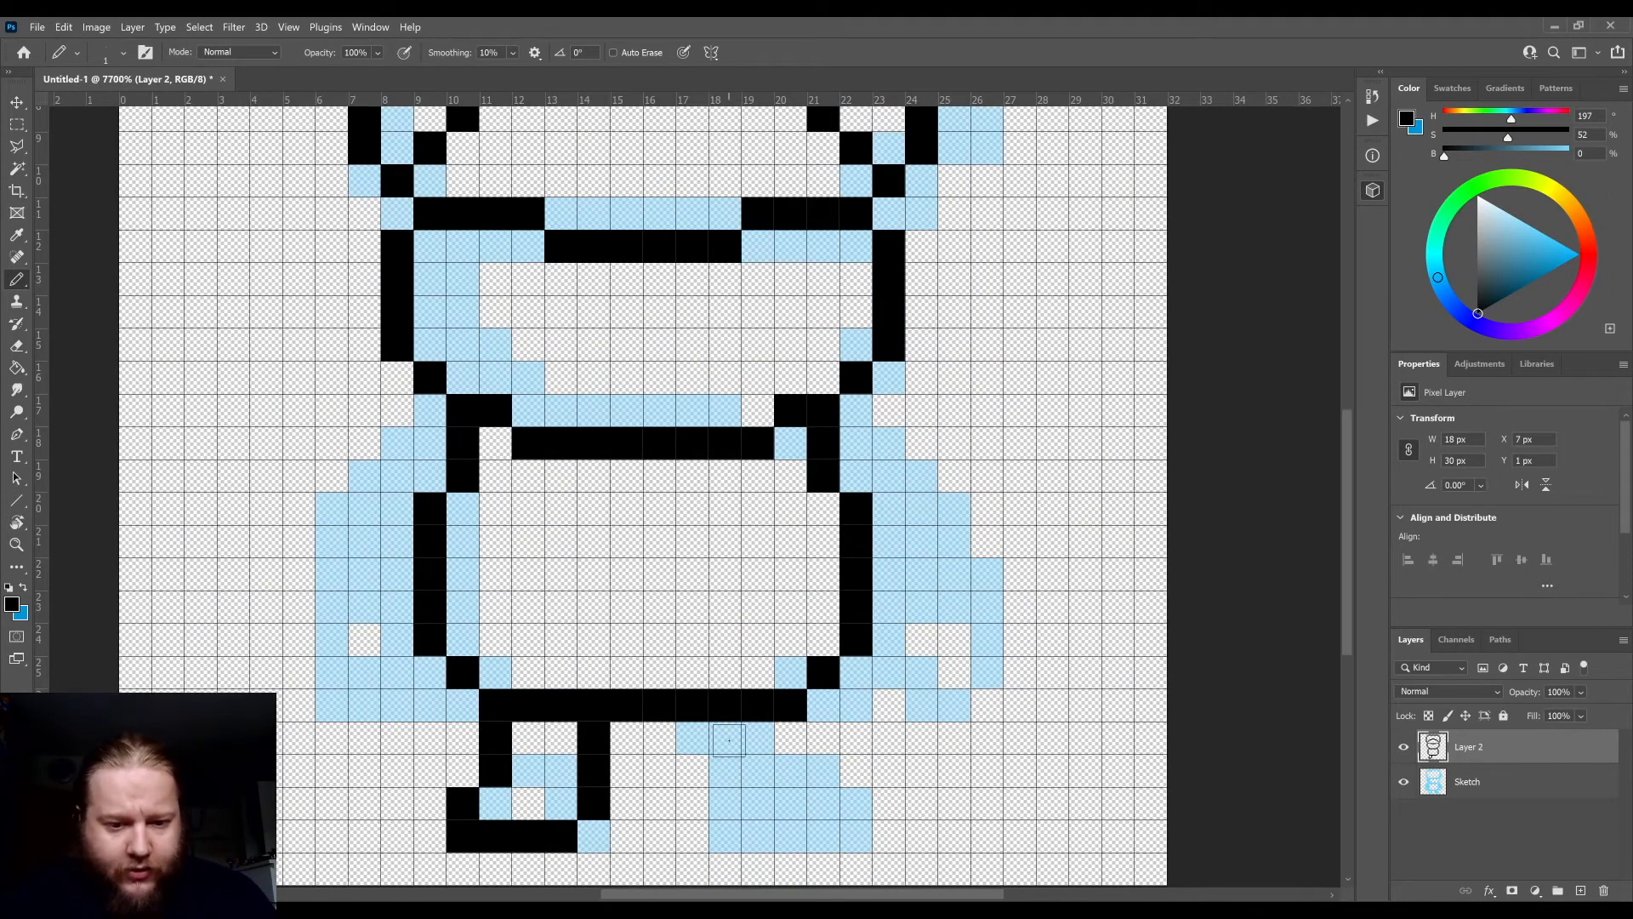
pyautogui.moveTo(724, 738)
pyautogui.mouseDown()
pyautogui.moveTo(724, 796)
pyautogui.moveTo(769, 754)
pyautogui.moveTo(853, 751)
pyautogui.mouseUp()
pyautogui.click(724, 801)
pyautogui.scroll(-2, 722, 768)
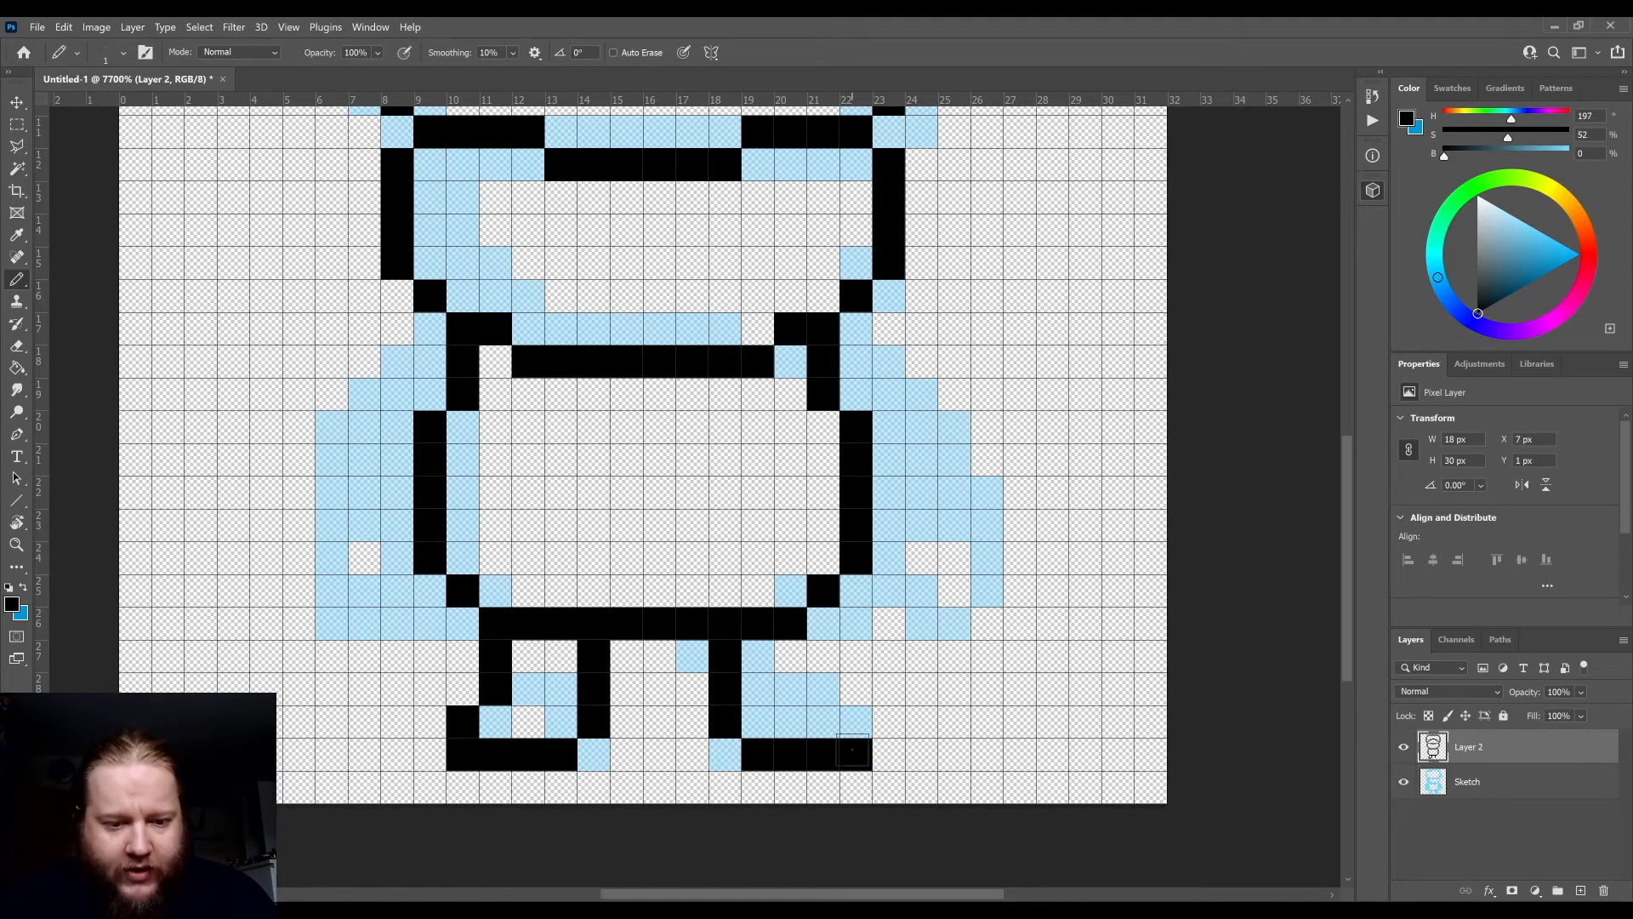
pyautogui.click(856, 721)
pyautogui.click(786, 683)
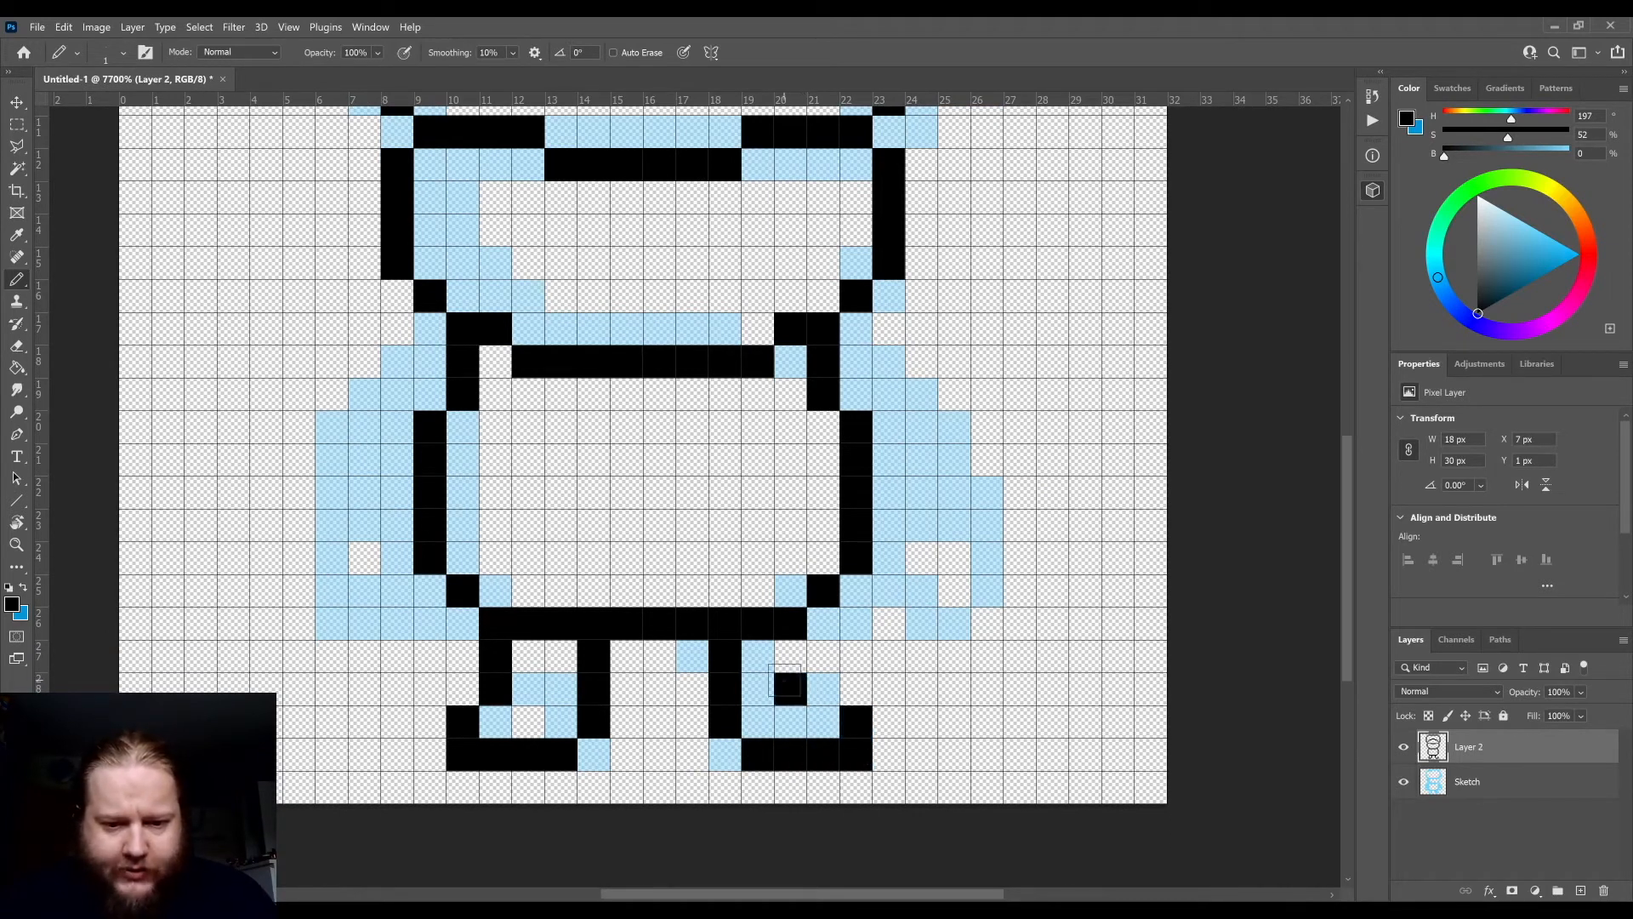
pyautogui.hotkey('ctrl', 'z')
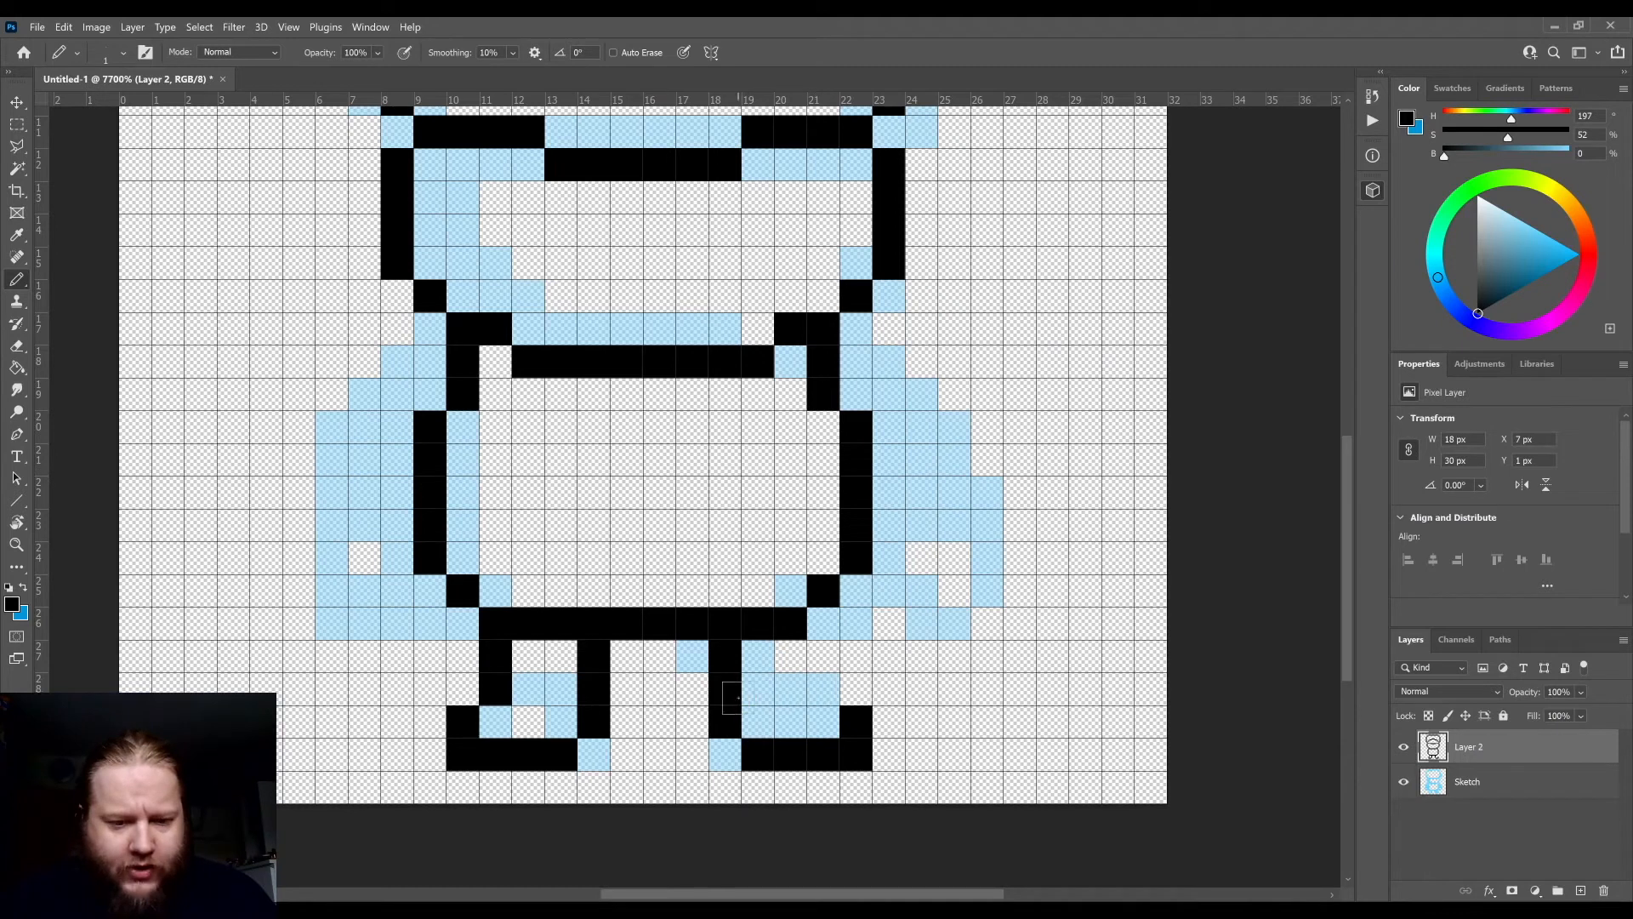
# - Redraw the right leg's inner line 1 px to the left and erase the two outermost toe pixels of its foot
pyautogui.press('e')
pyautogui.moveTo(724, 723)
pyautogui.mouseDown()
pyautogui.moveTo(725, 655)
pyautogui.moveTo(689, 663)
pyautogui.moveTo(693, 723)
pyautogui.mouseUp()
pyautogui.press('b')
pyautogui.press('e')
pyautogui.moveTo(855, 721); pyautogui.dragTo(856, 754)
pyautogui.press('b')
pyautogui.click(693, 754)
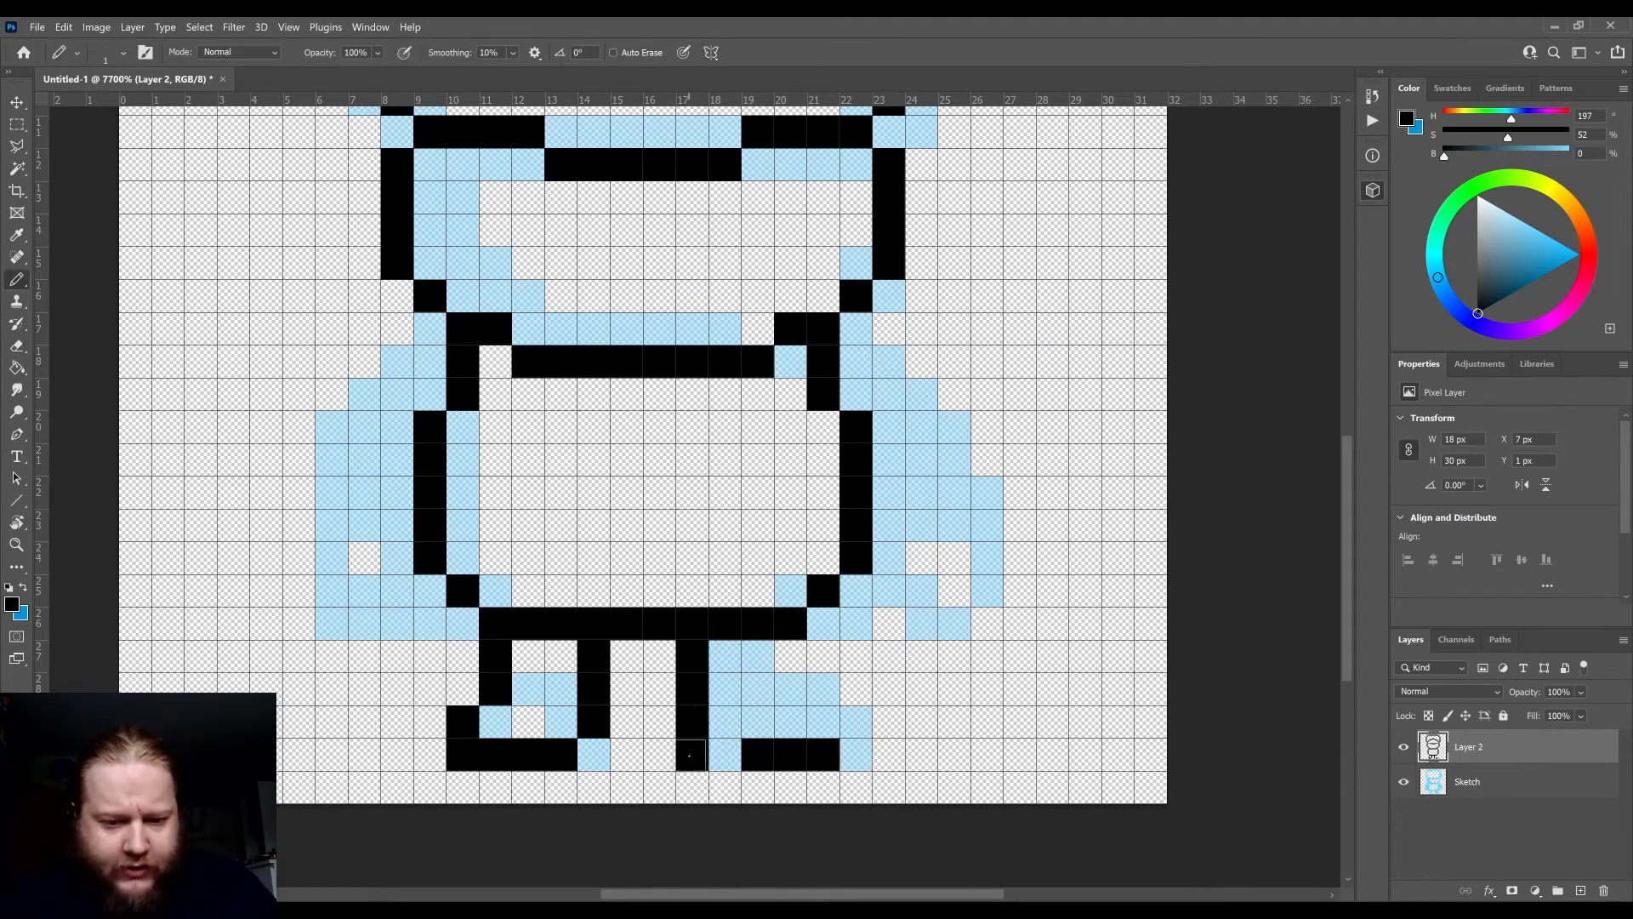
# - Complete the right foot with a 4 px wide sole and a toe pixel, and add the leg's 2 px tall outer side
pyautogui.press('e')
pyautogui.click(692, 753)
pyautogui.press('b')
pyautogui.click(725, 753)
pyautogui.click(823, 721)
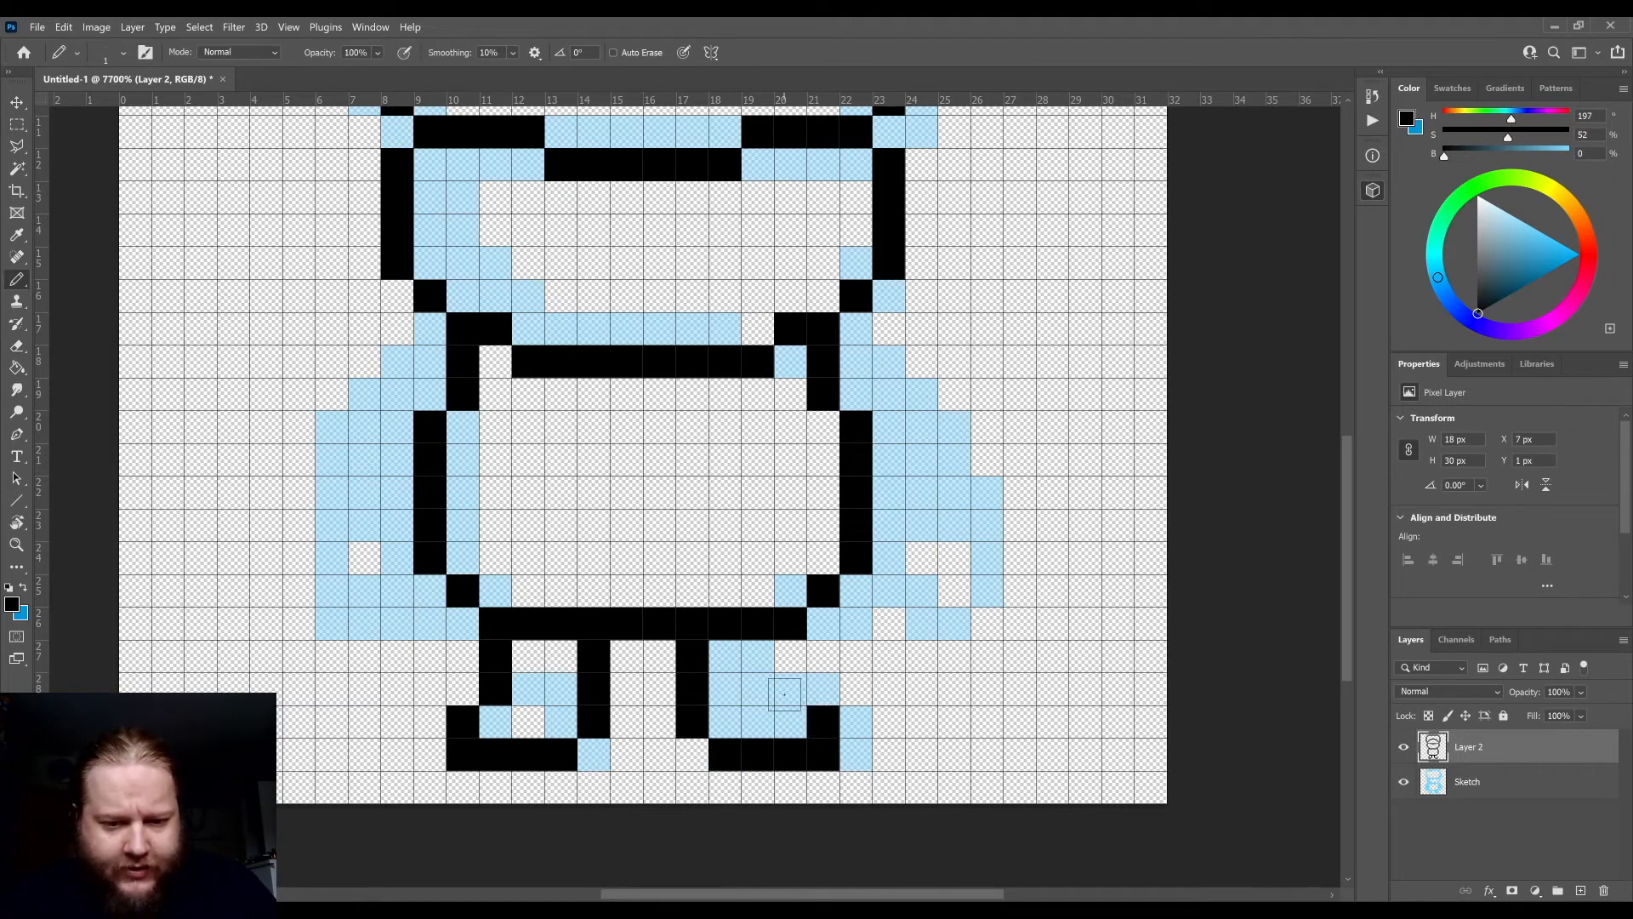
pyautogui.moveTo(798, 691)
pyautogui.mouseDown()
pyautogui.moveTo(761, 686)
pyautogui.moveTo(781, 660)
pyautogui.mouseUp()
pyautogui.hotkey('ctrl', 'z')
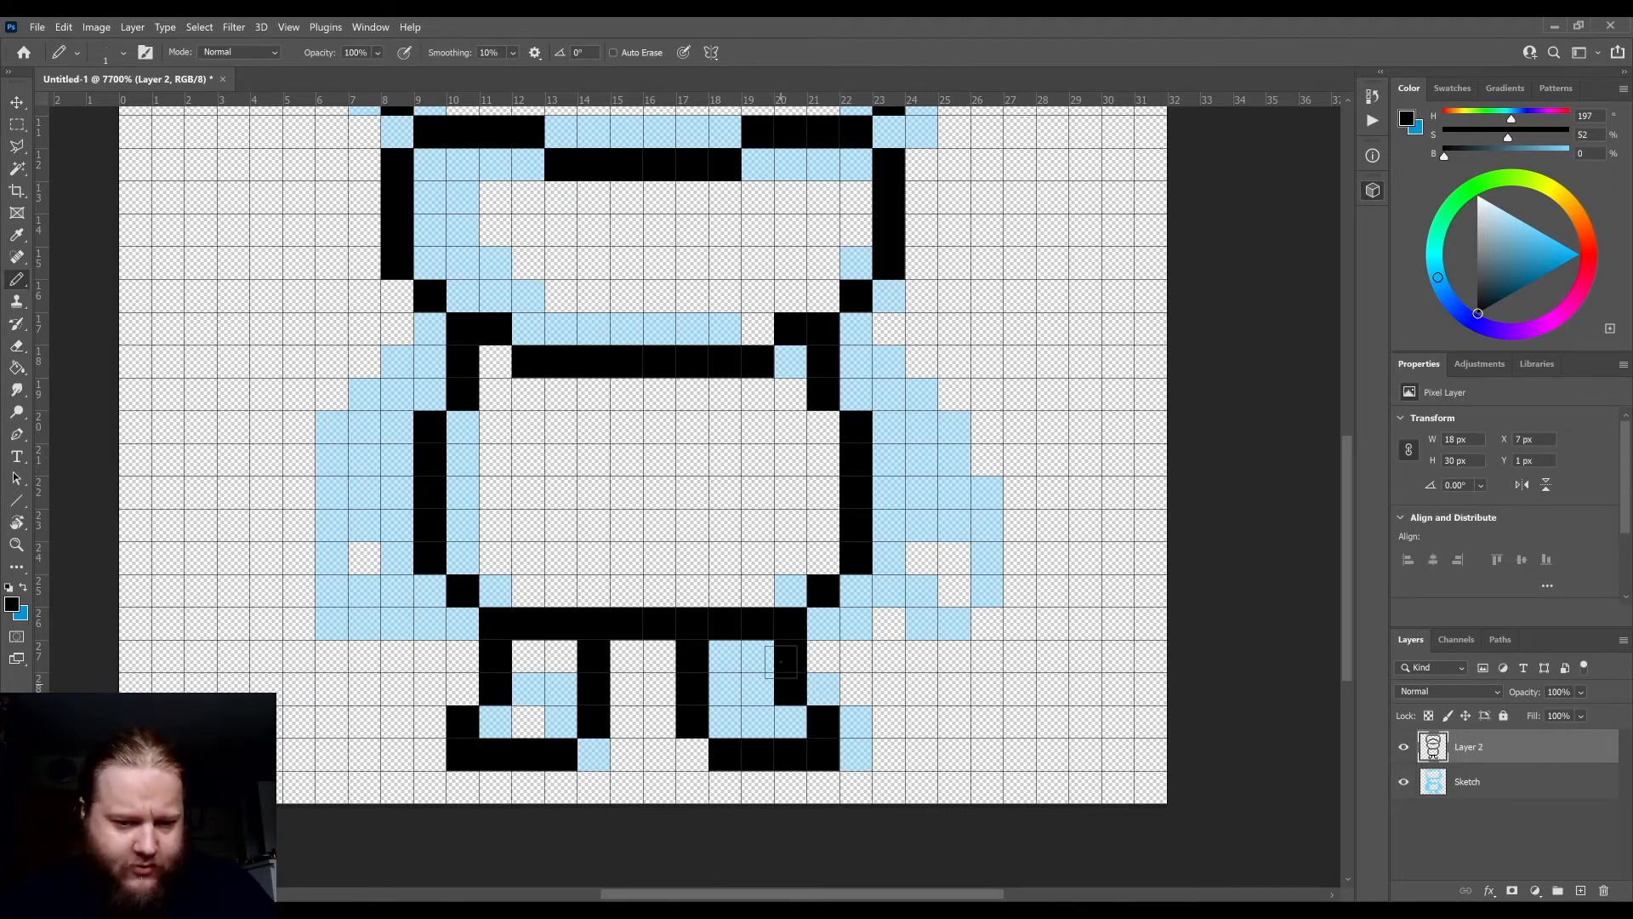
pyautogui.scroll(-3, 987, 689)
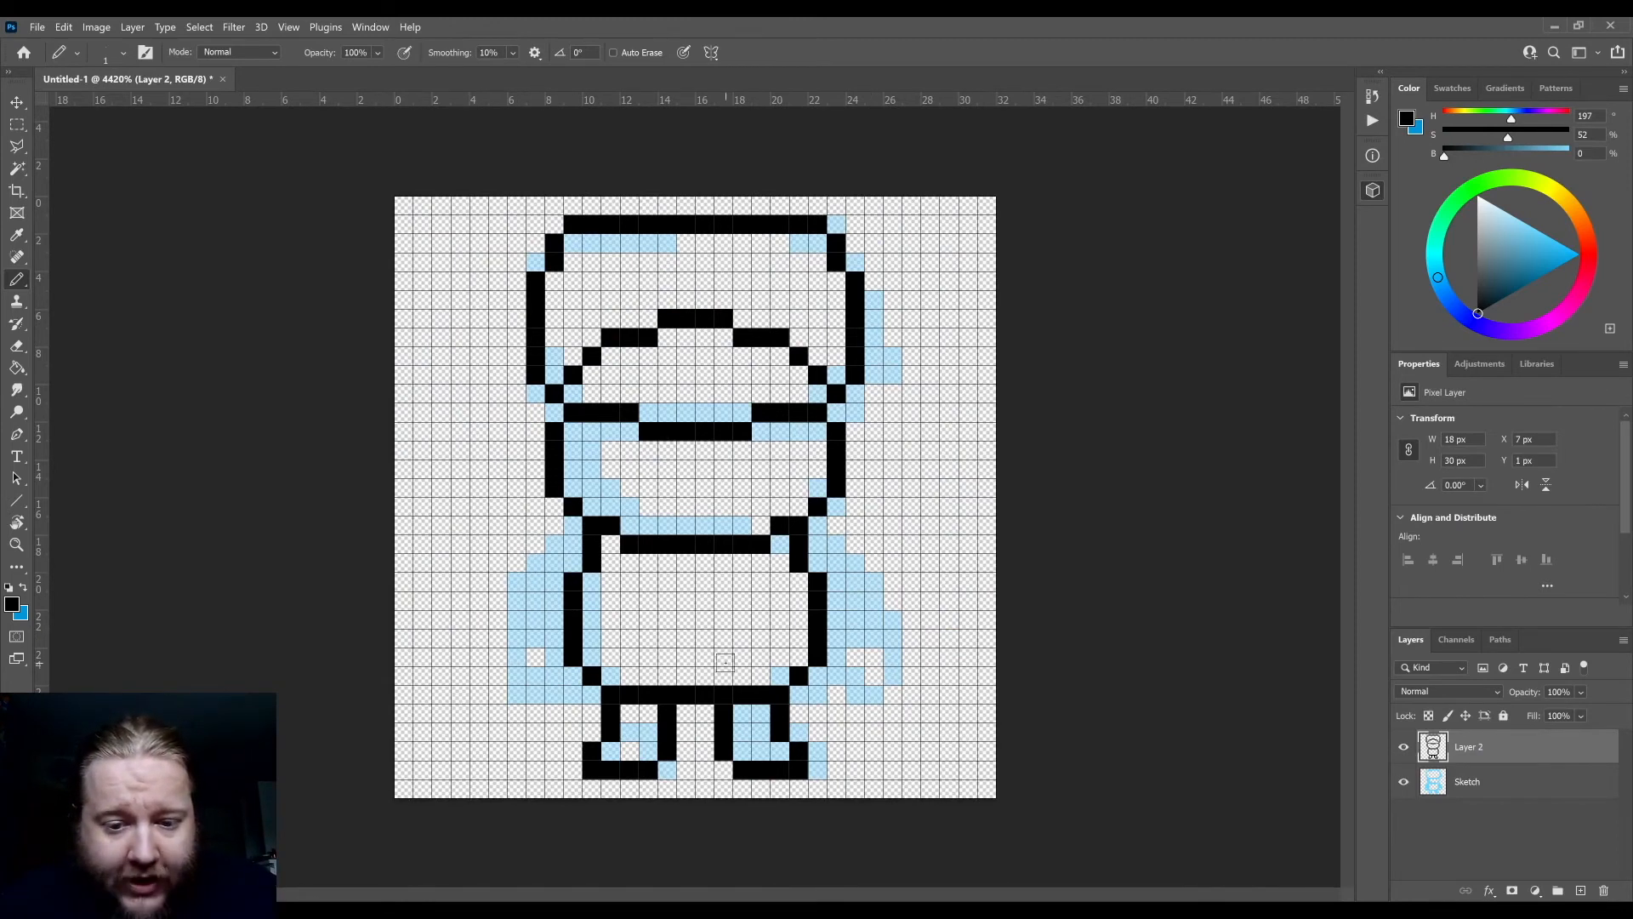
# - Outline both hands in black beside the lower body, each with three pixels forming a small V
pyautogui.click(536, 670)
pyautogui.click(554, 656)
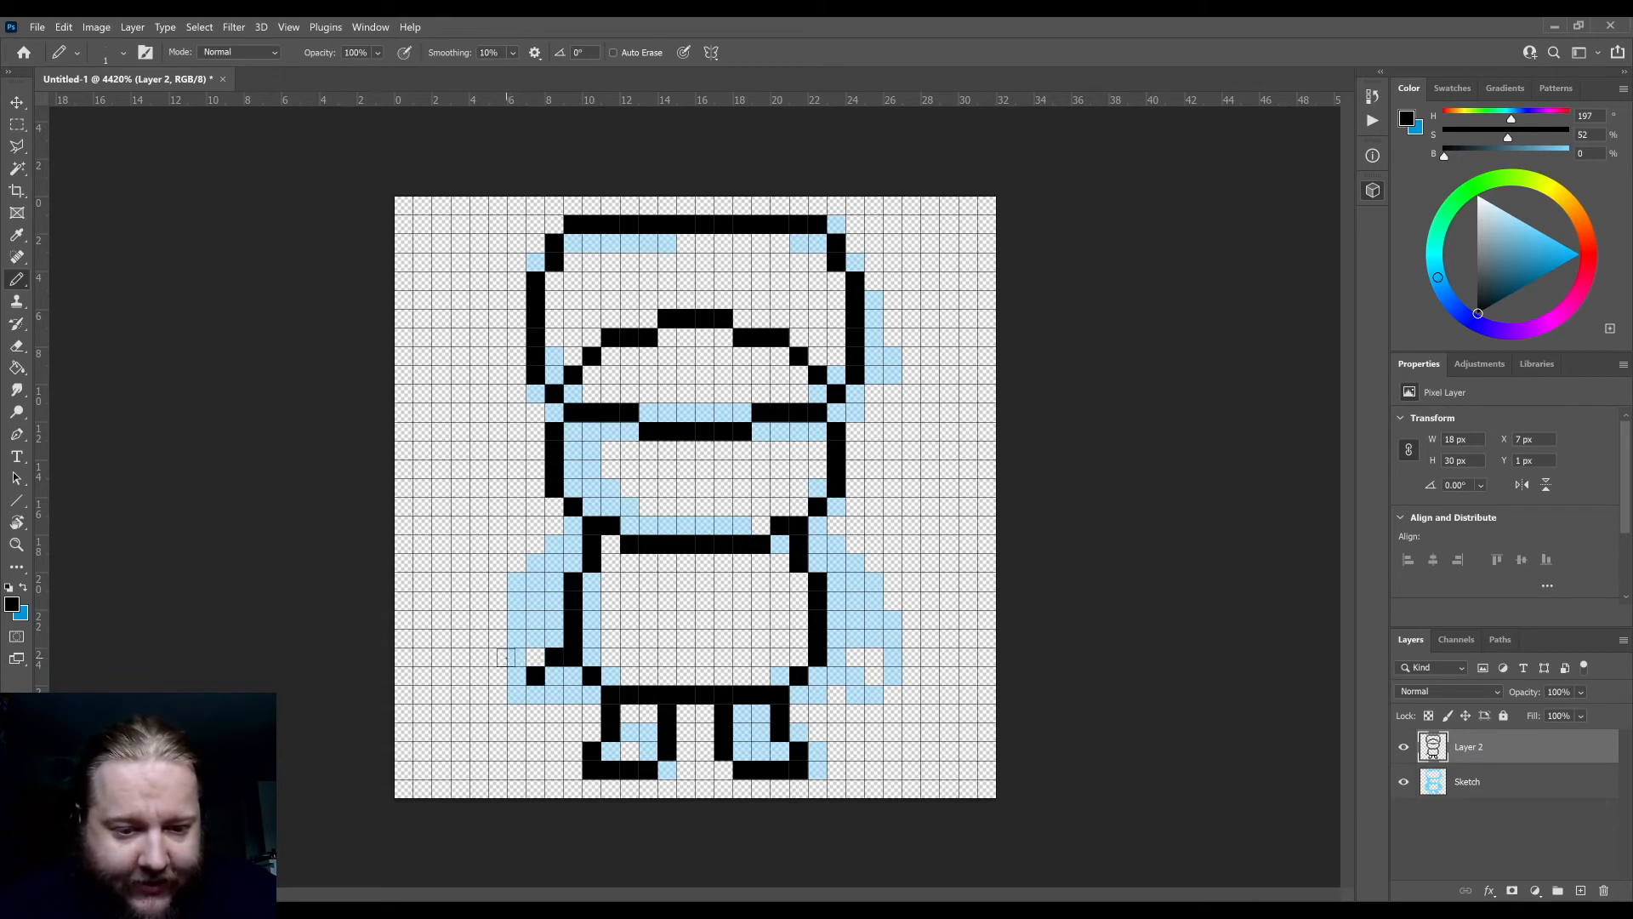
pyautogui.click(516, 656)
pyautogui.click(836, 655)
pyautogui.click(855, 675)
pyautogui.click(874, 656)
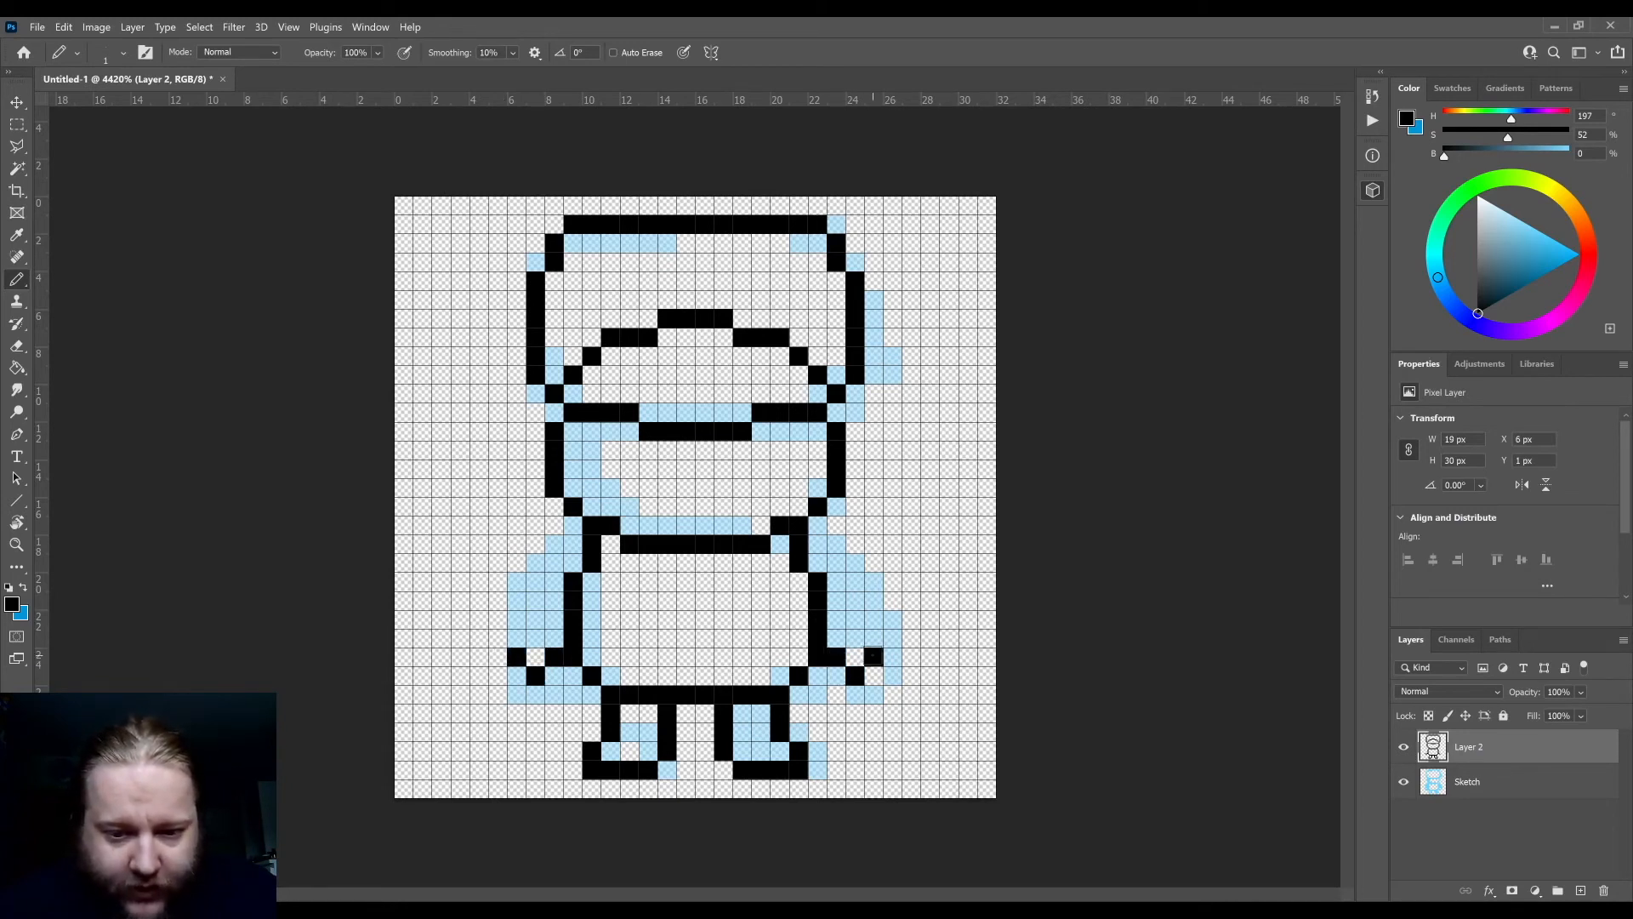
# - Outline the left arm's outer side in black, stepping from the shoulder down to the hand, and erase the stray pixel inside the arm
pyautogui.moveTo(510, 637)
pyautogui.mouseDown()
pyautogui.moveTo(550, 596)
pyautogui.moveTo(518, 600)
pyautogui.moveTo(571, 531)
pyautogui.mouseUp()
pyautogui.click(533, 614)
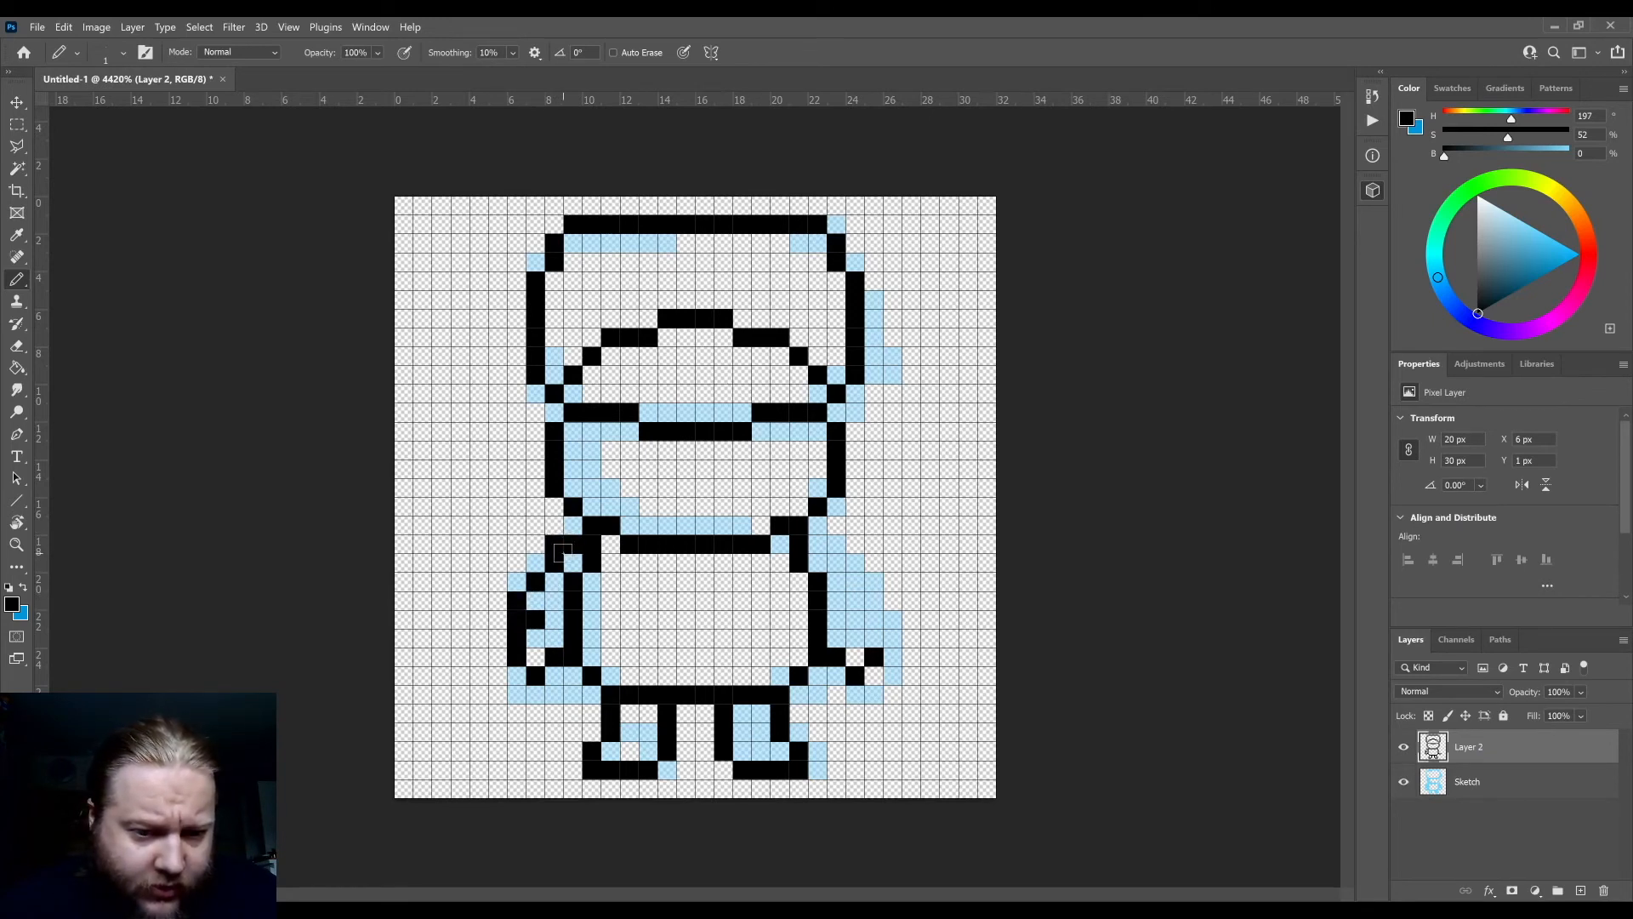
pyautogui.click(572, 526)
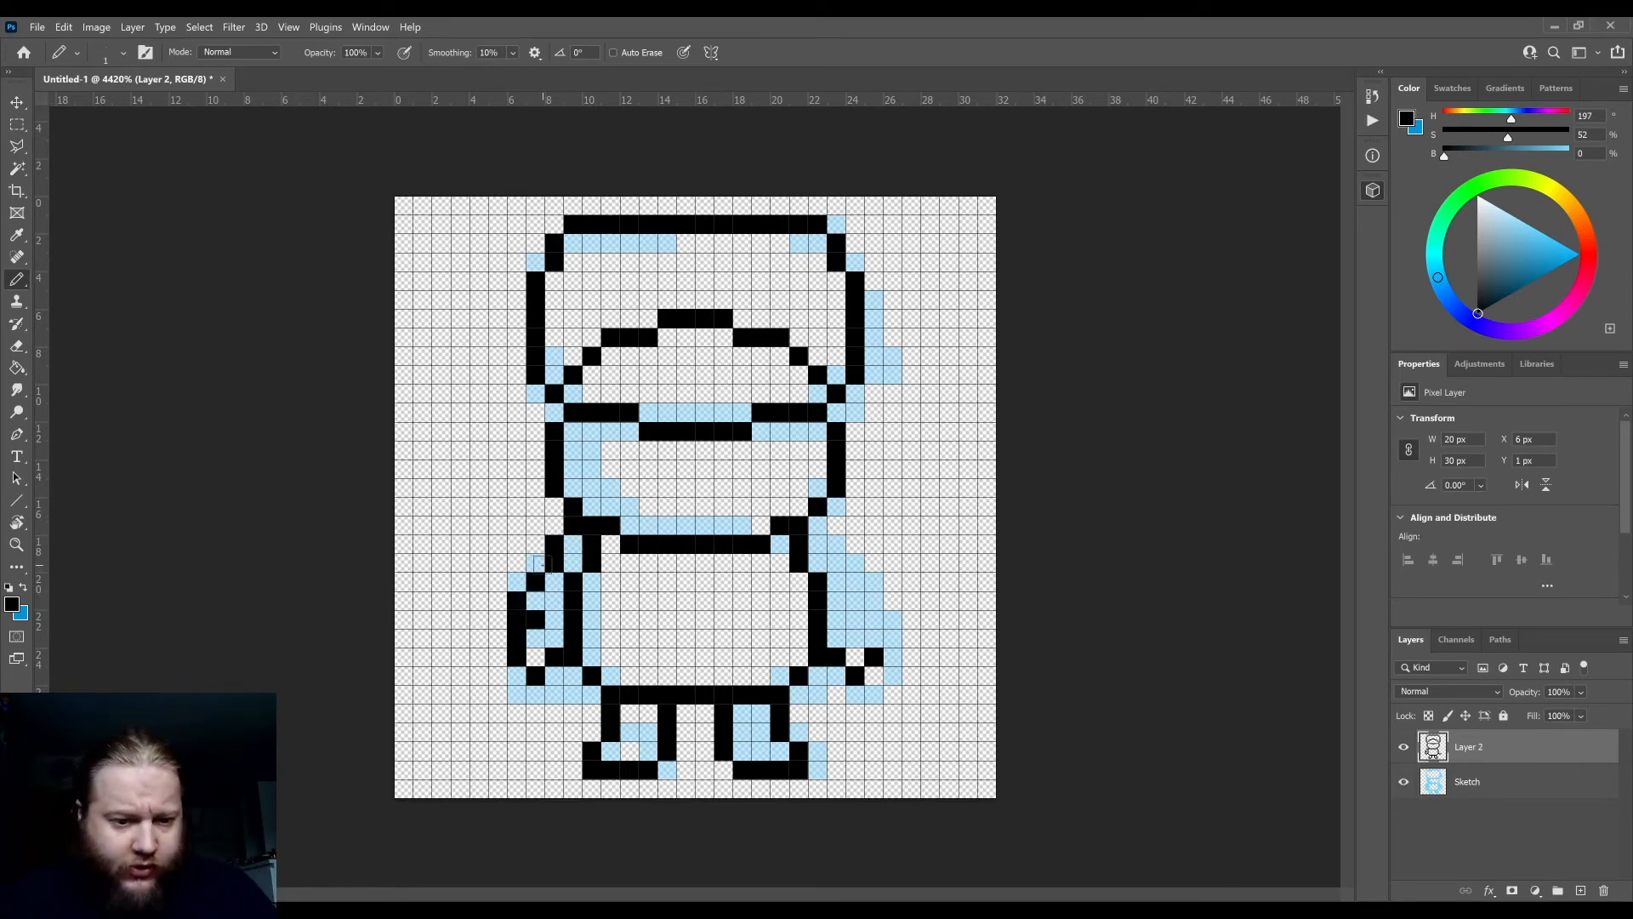
pyautogui.click(538, 563)
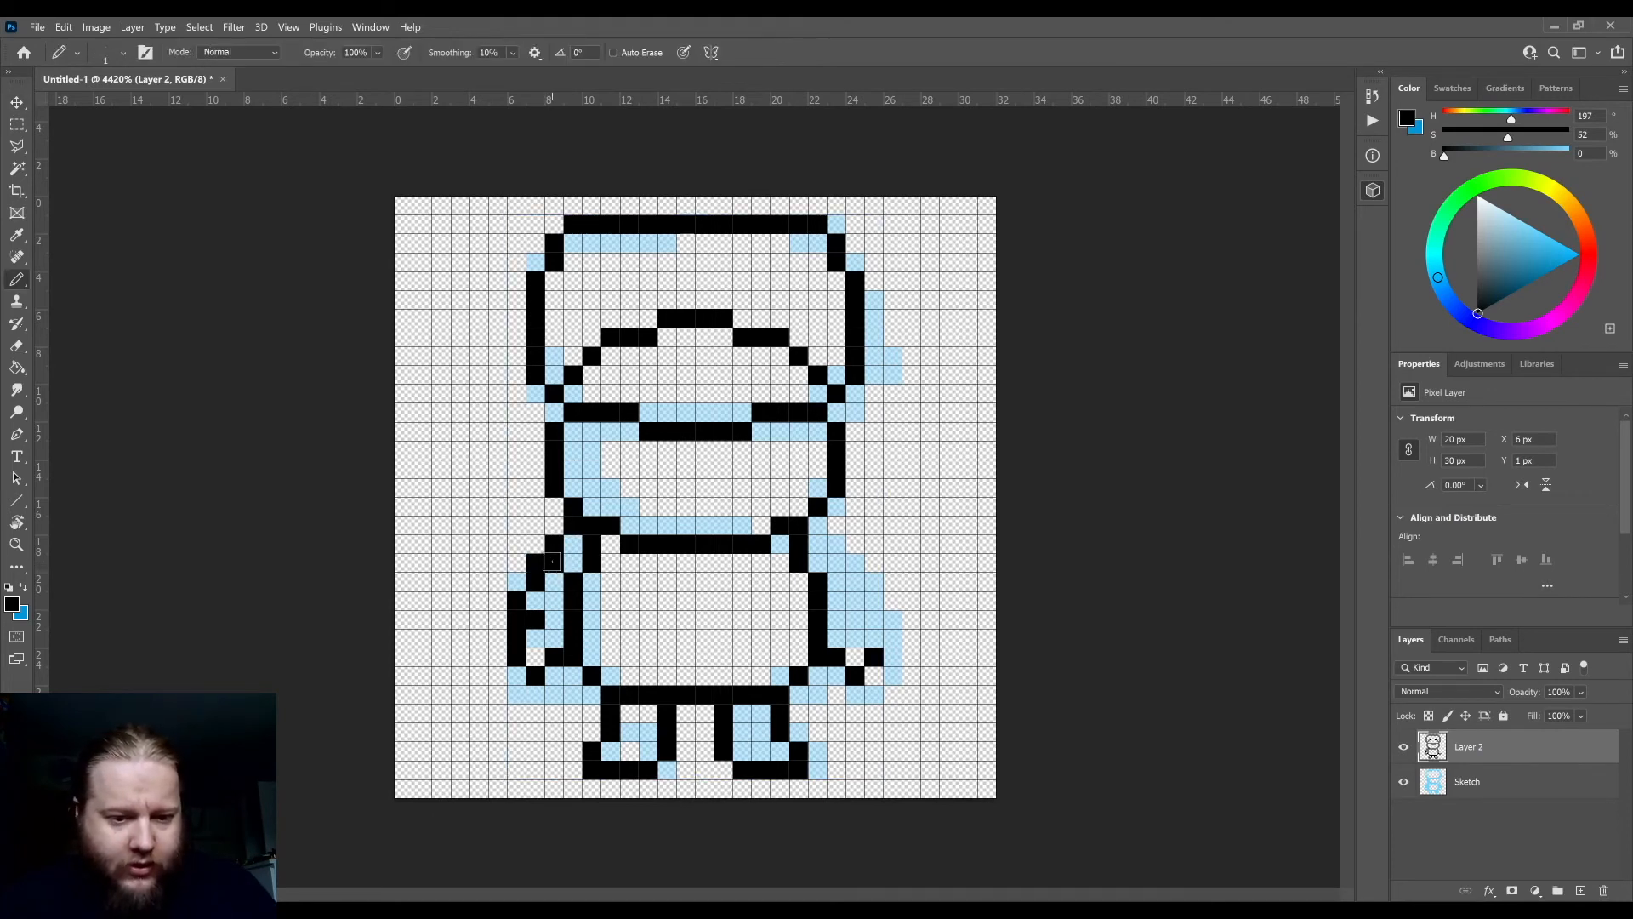
pyautogui.press('e')
pyautogui.click(535, 618)
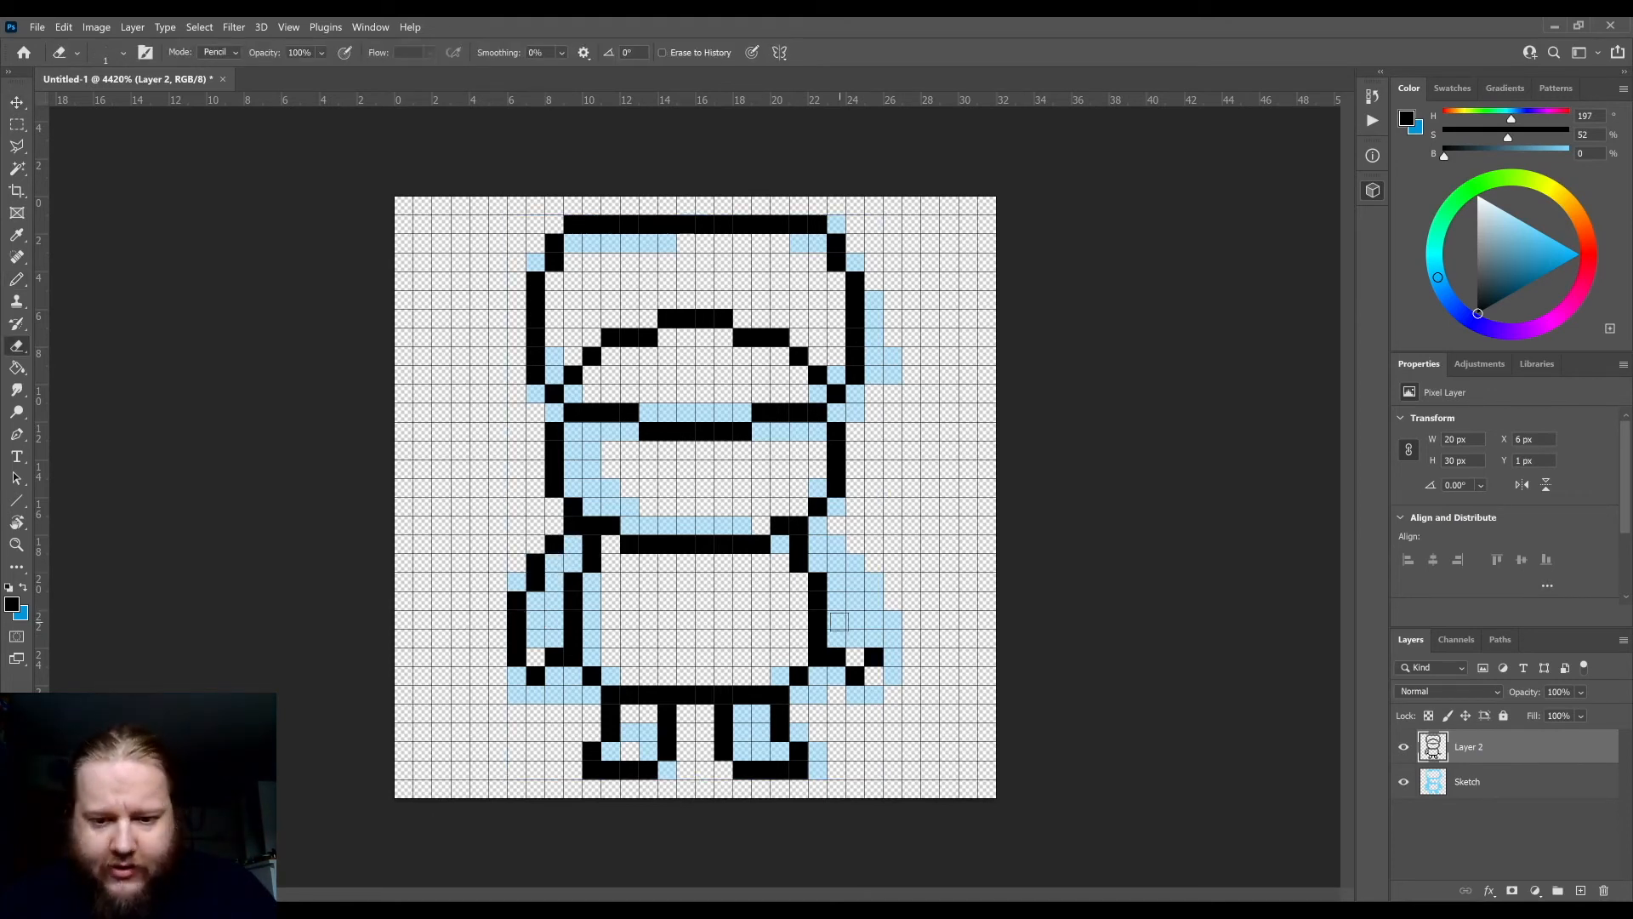
pyautogui.press('b')
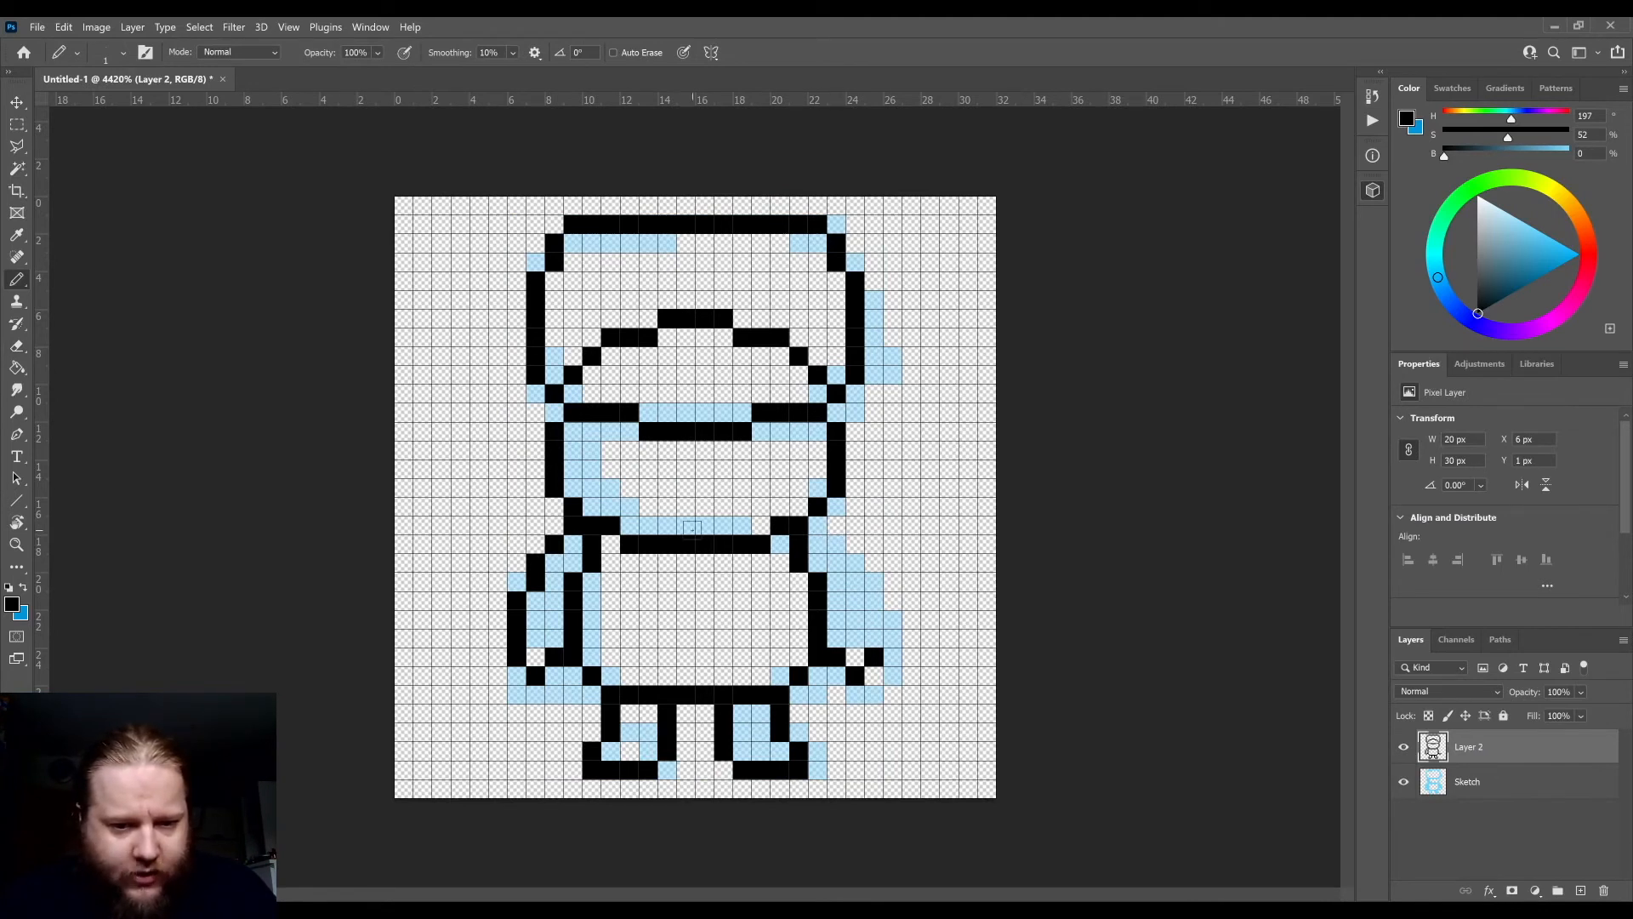
# - Outline the right arm's outer side in black from shoulder to hand, mirroring the left arm's steps
pyautogui.click(837, 543)
pyautogui.moveTo(854, 562); pyautogui.dragTo(854, 581)
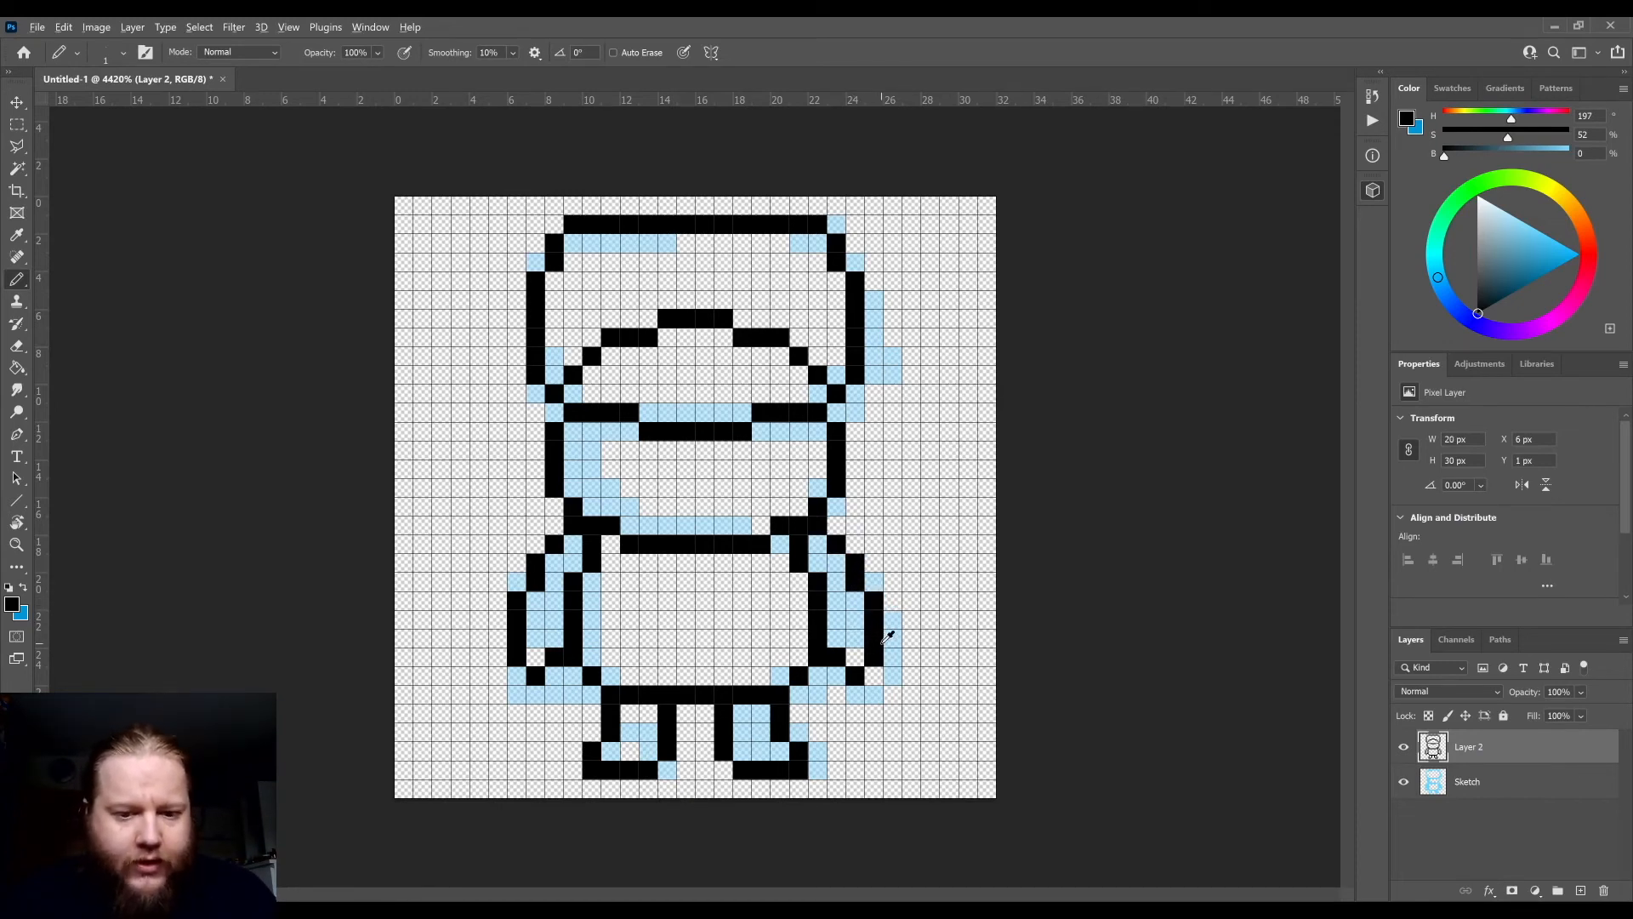
pyautogui.scroll(-5, 885, 638)
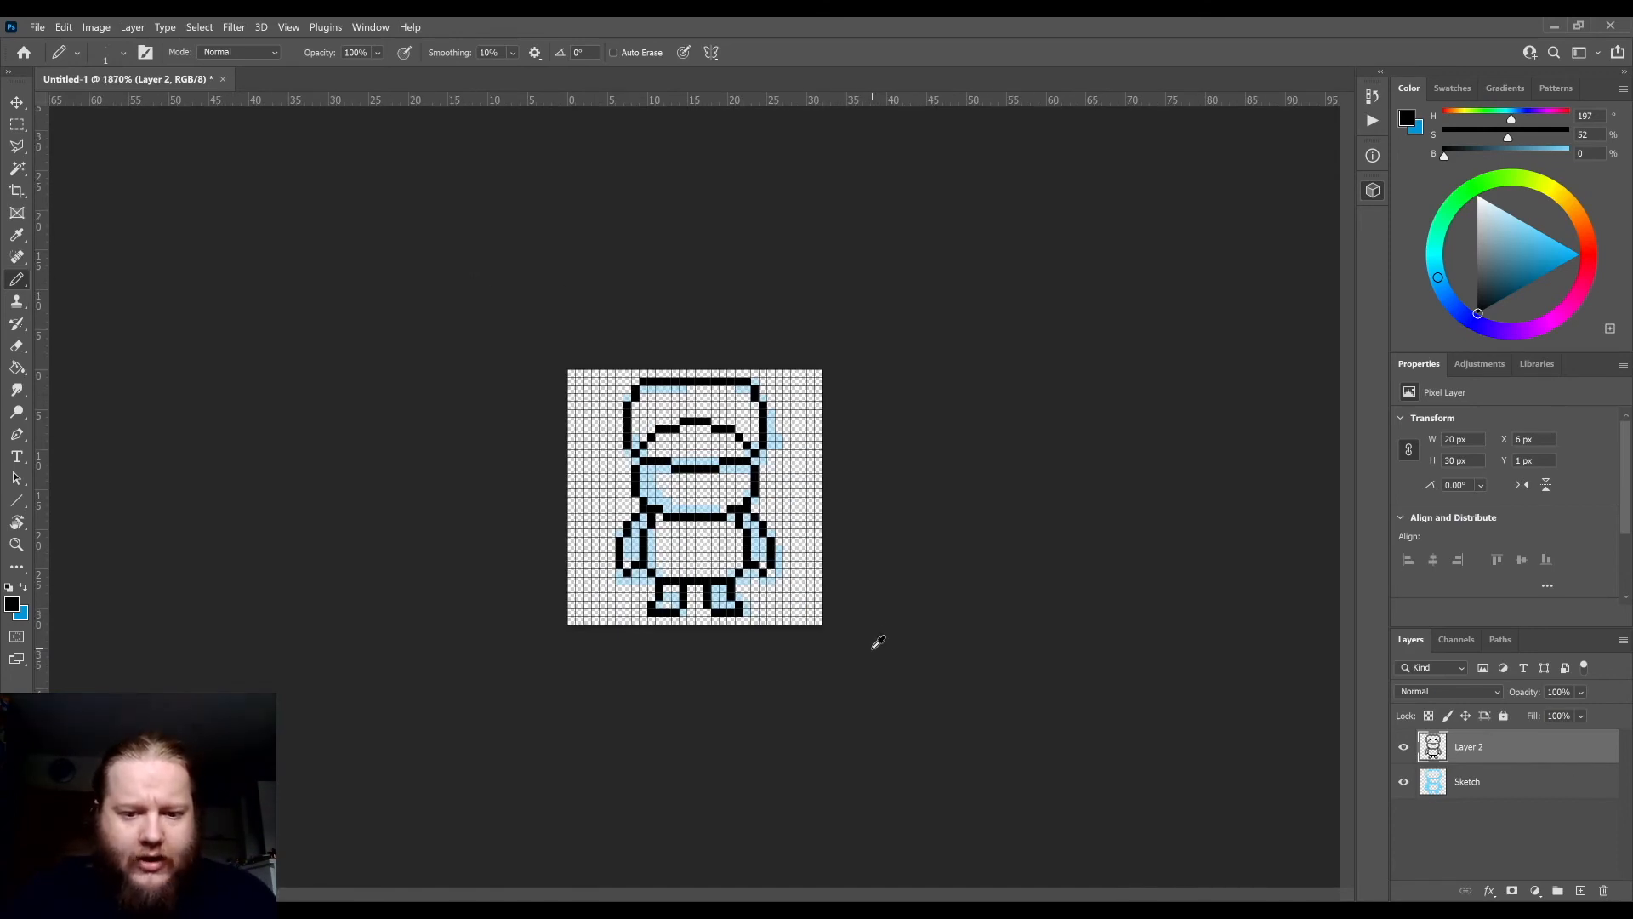
pyautogui.scroll(3, 878, 641)
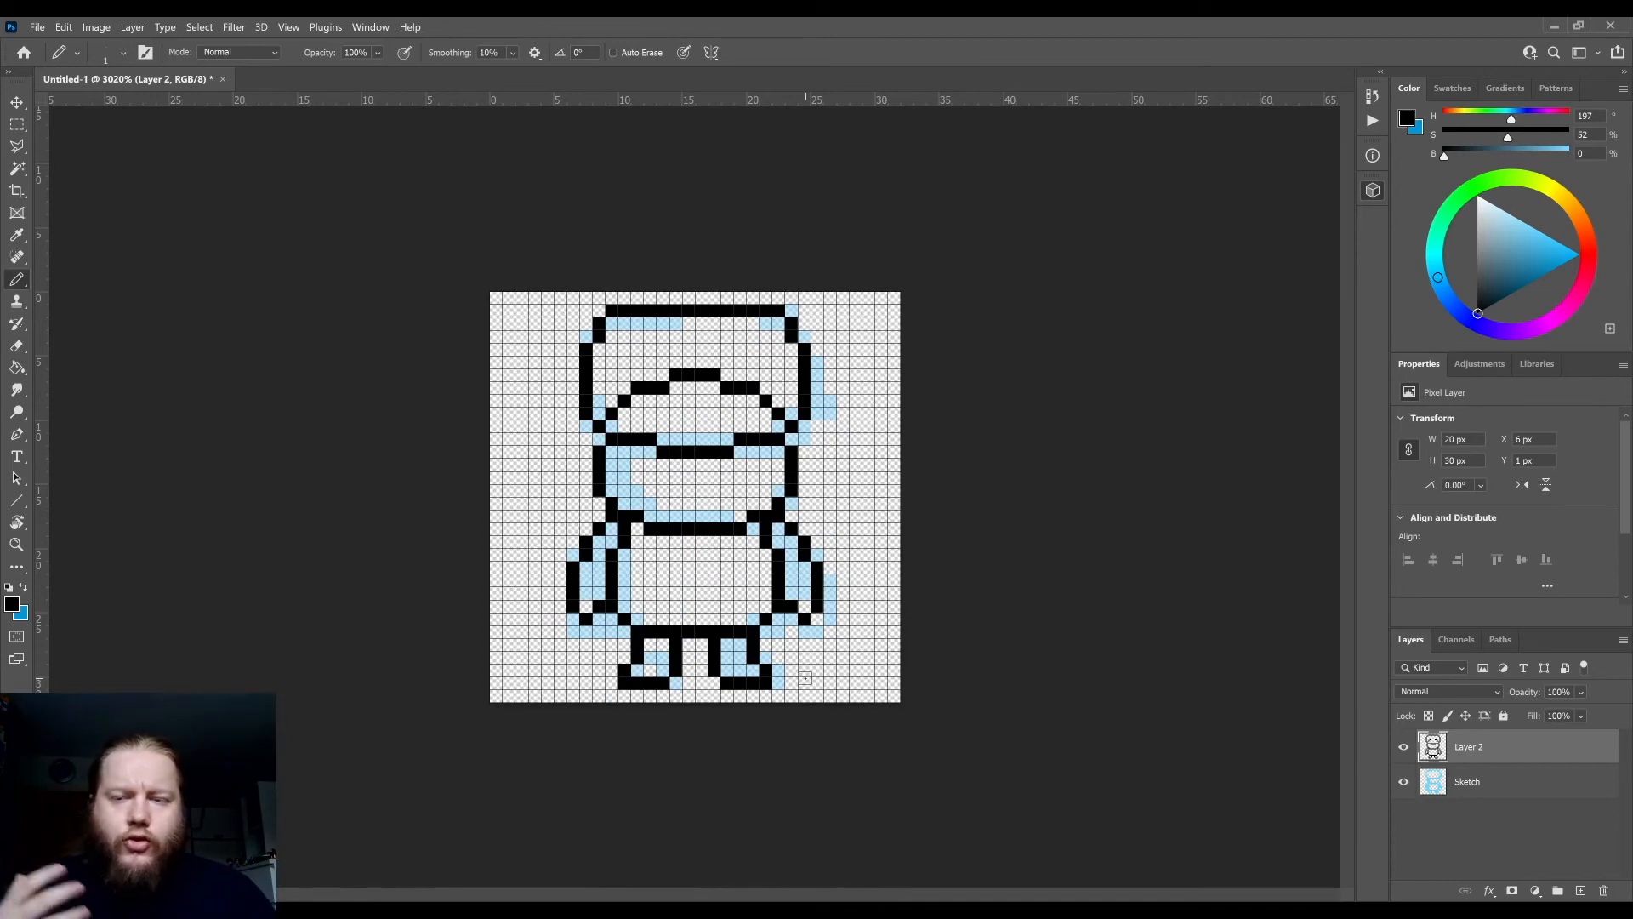
pyautogui.scroll(1, 893, 631)
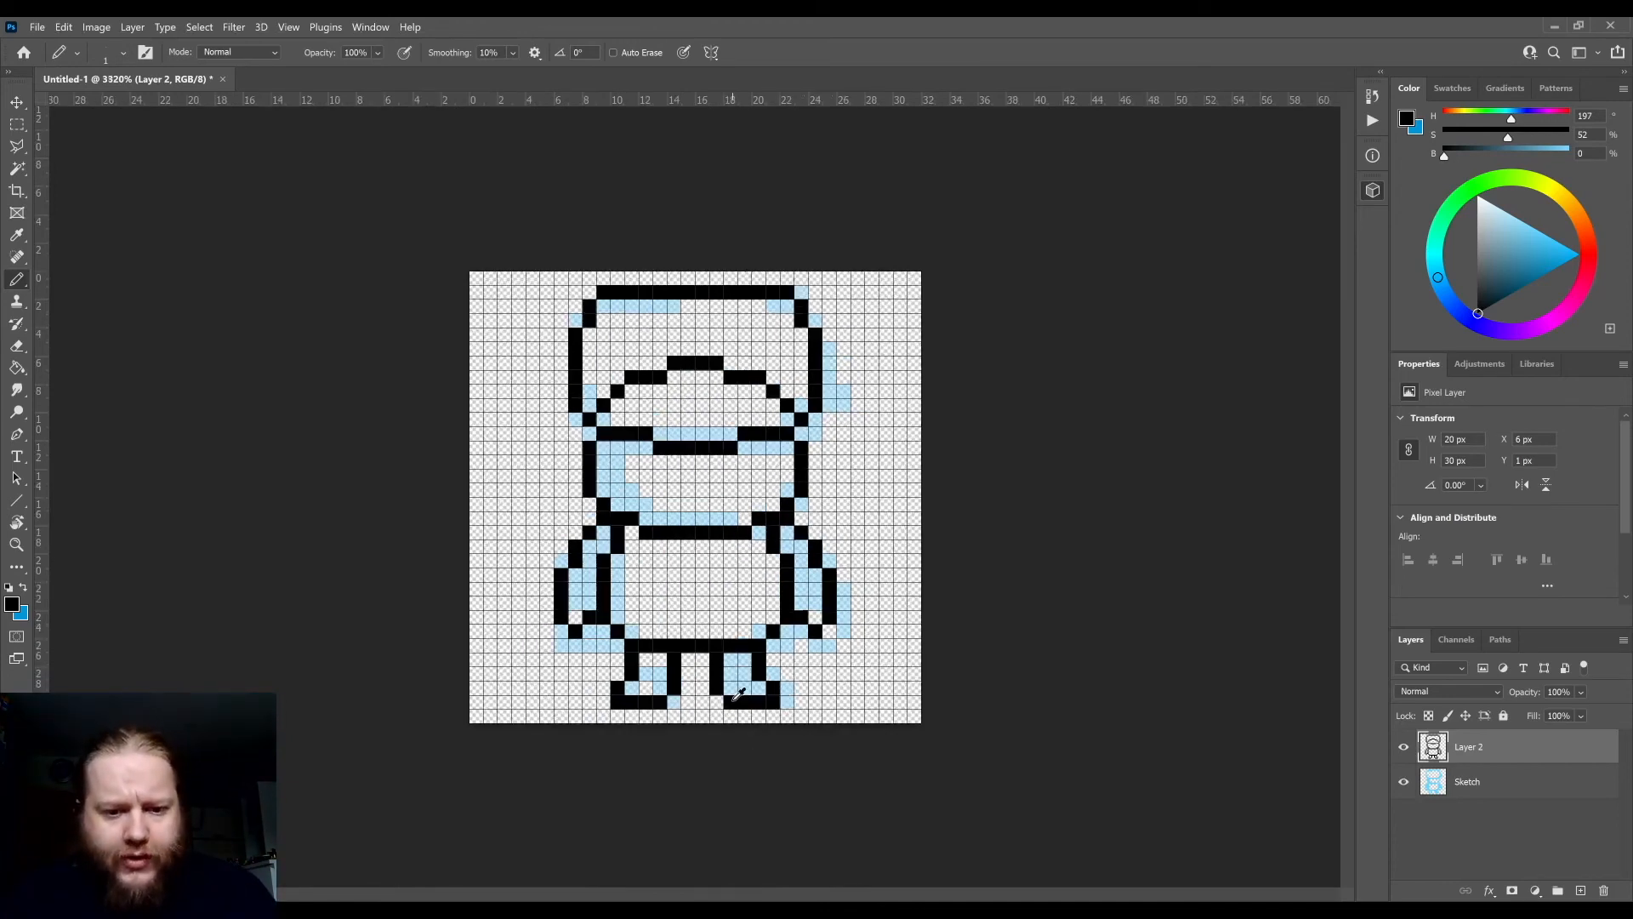
pyautogui.scroll(-2, 847, 717)
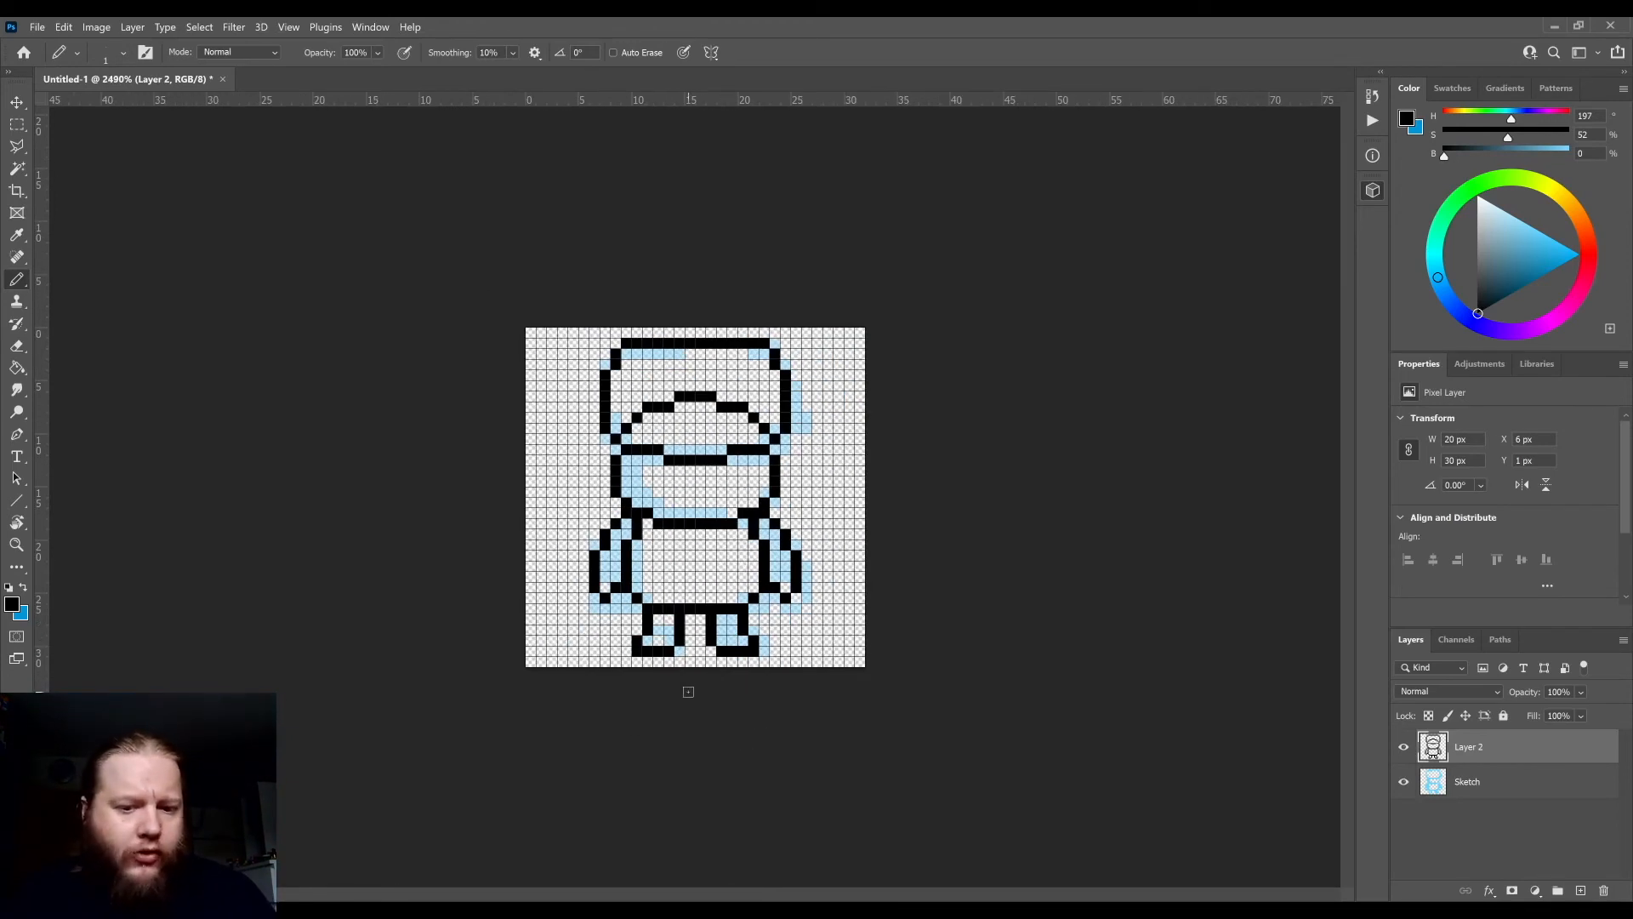
# - Close both sleeves with one black cuff pixel directly above each hand's opening
pyautogui.scroll(4, 595, 607)
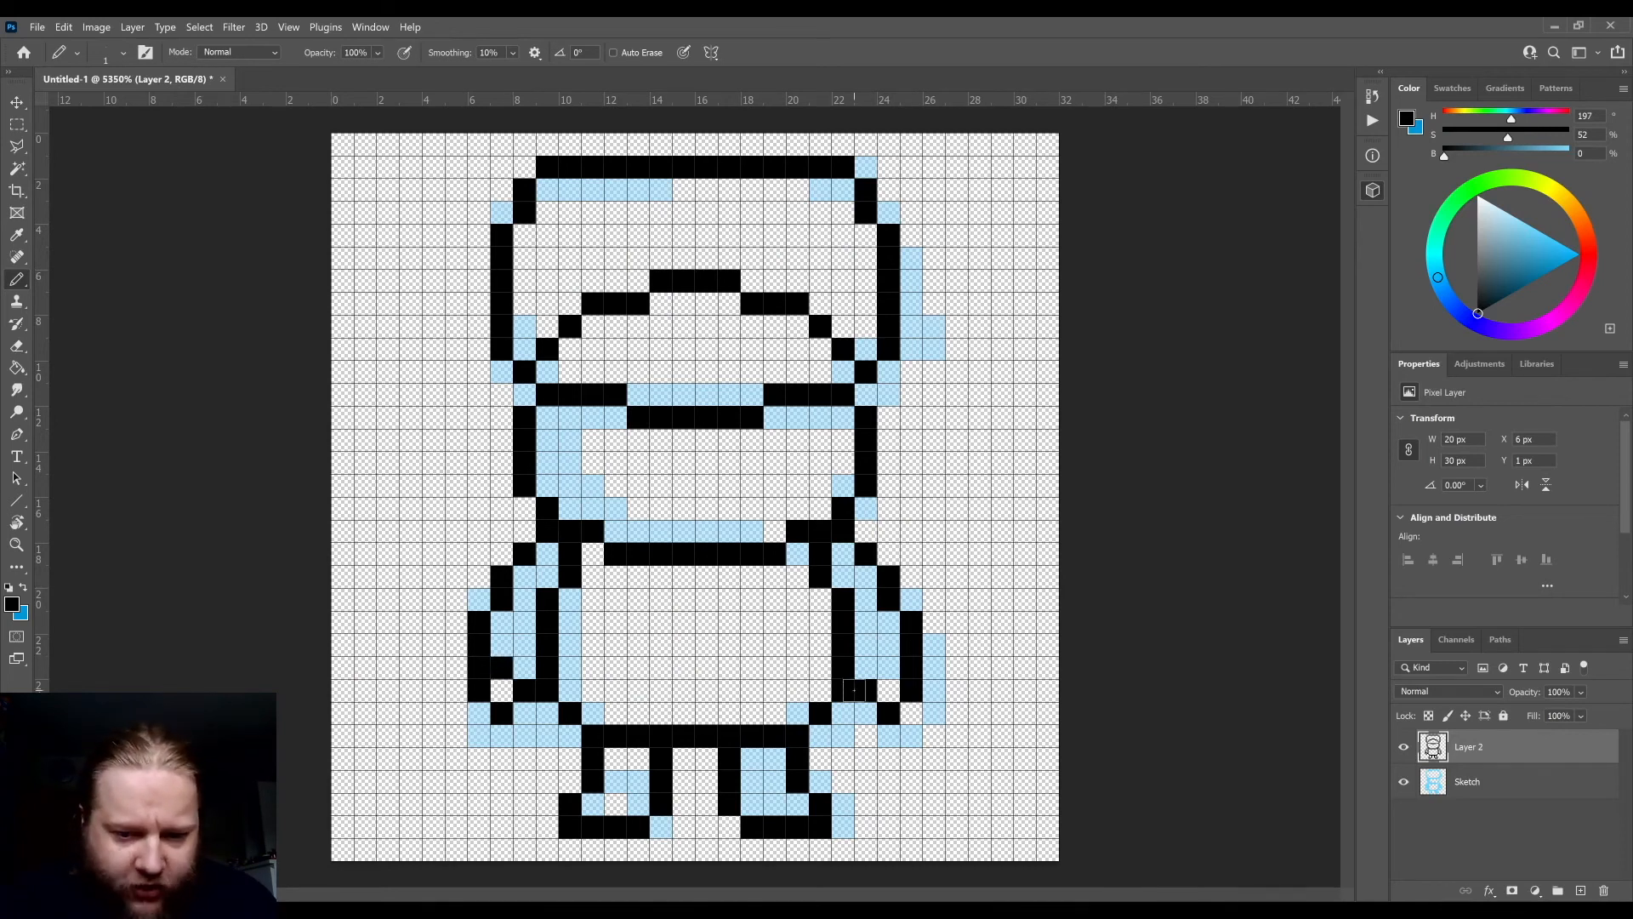
pyautogui.hotkey('ctrl', '-')
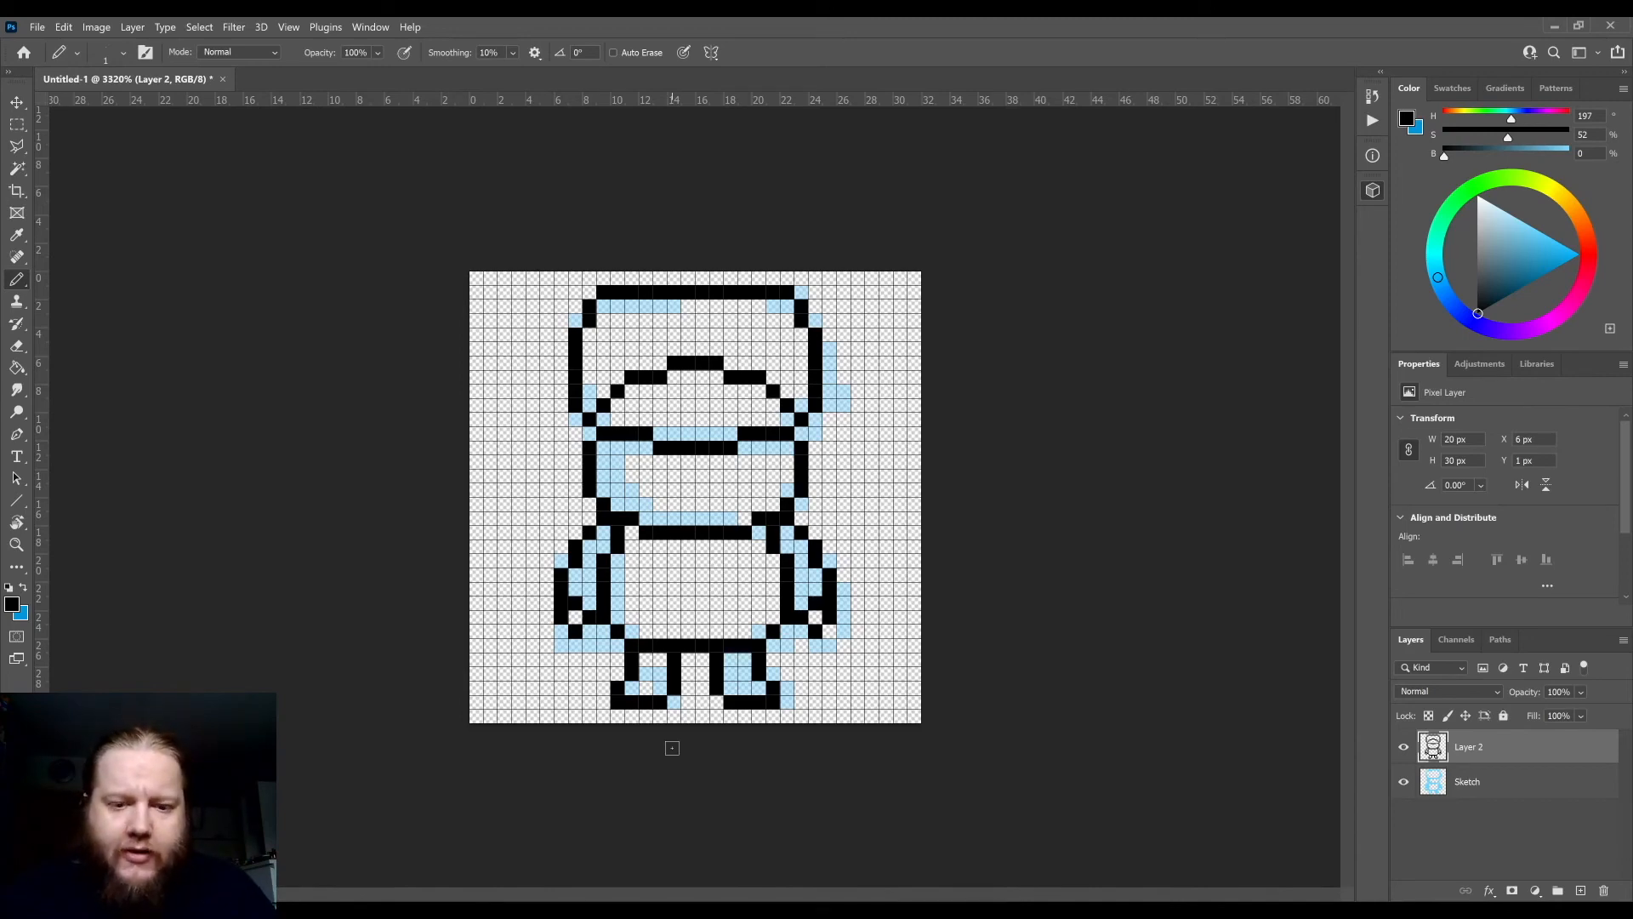
pyautogui.scroll(2, 695, 497)
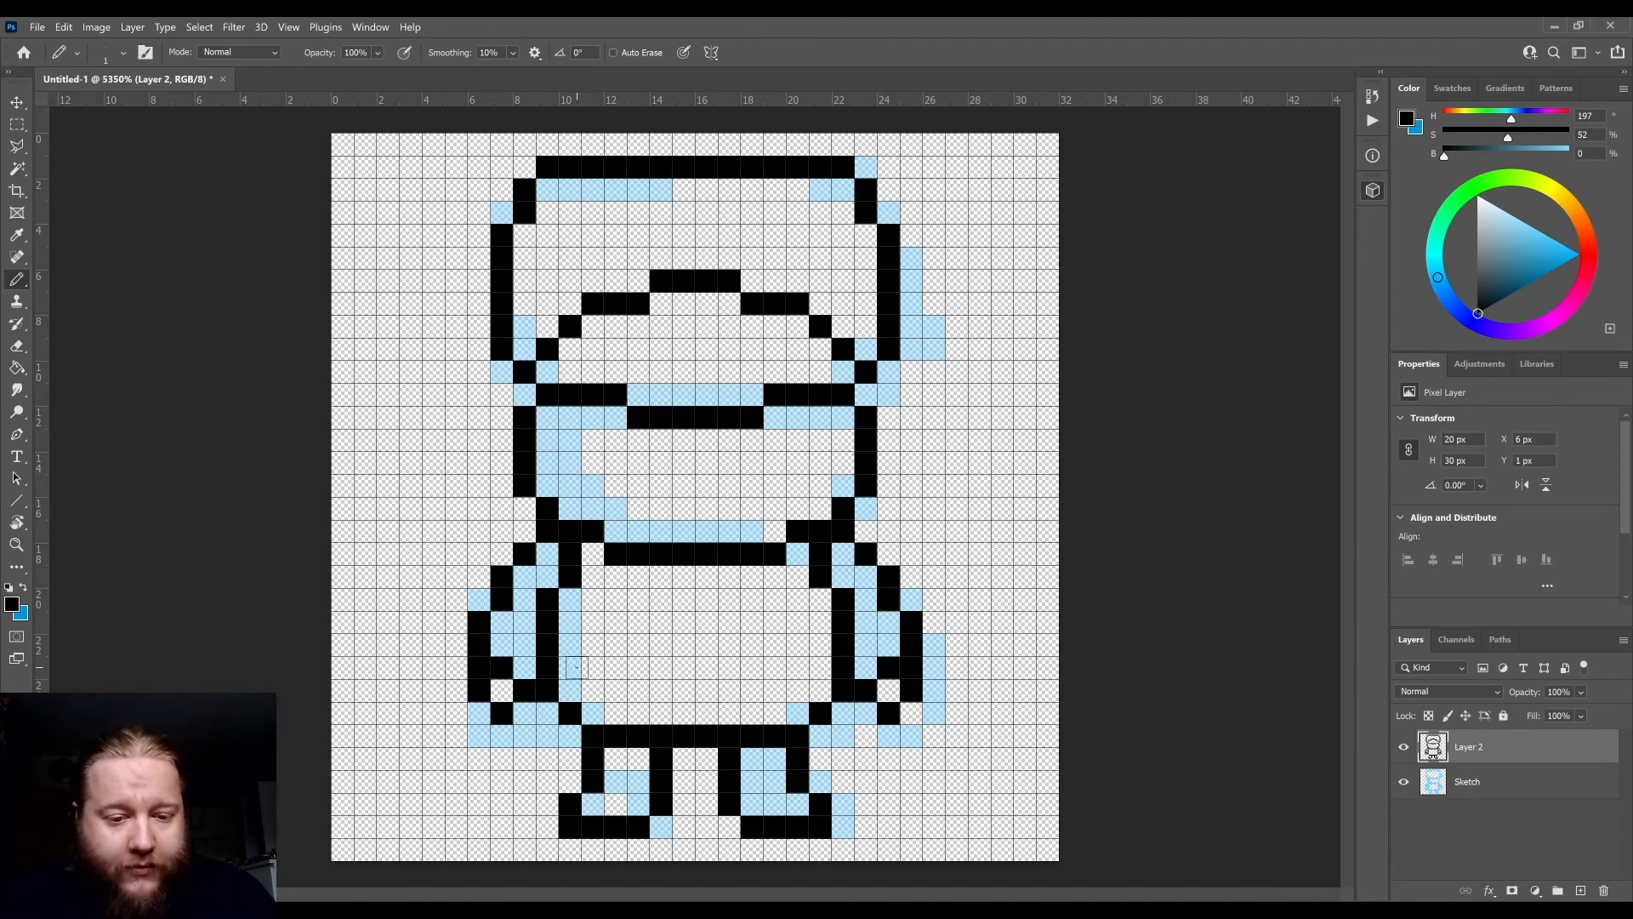
# - Draw the jacket's hem with an 8 px wide middle and raised 2 px ends, and a 5 px tall vertical front line above it
pyautogui.moveTo(576, 666); pyautogui.dragTo(769, 685)
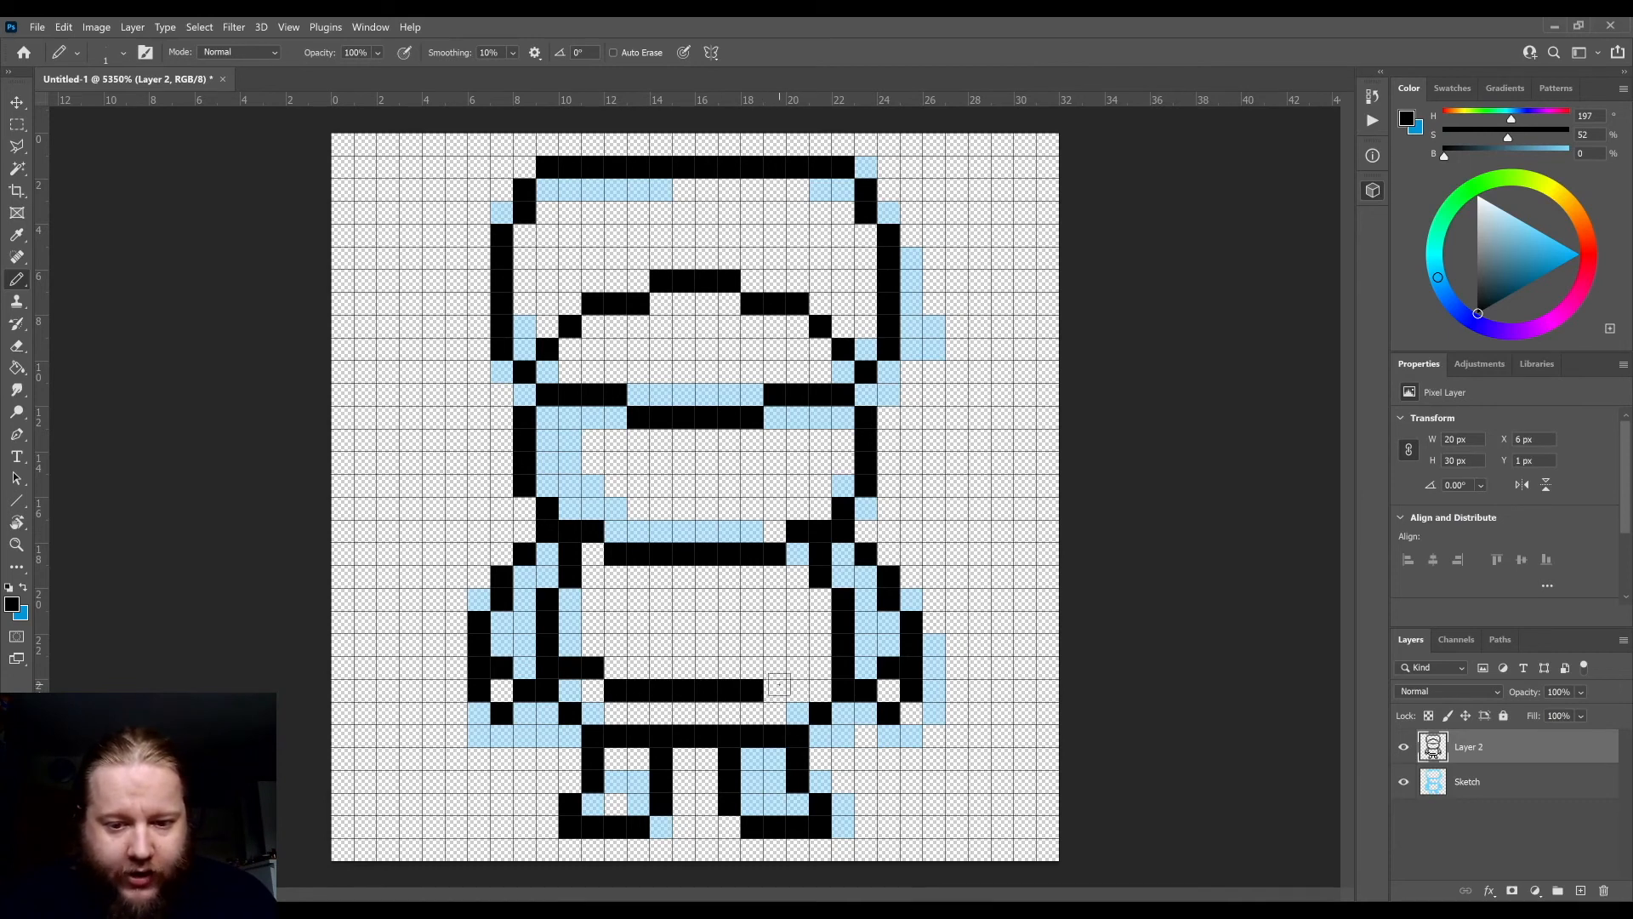
pyautogui.moveTo(779, 684); pyautogui.dragTo(821, 670)
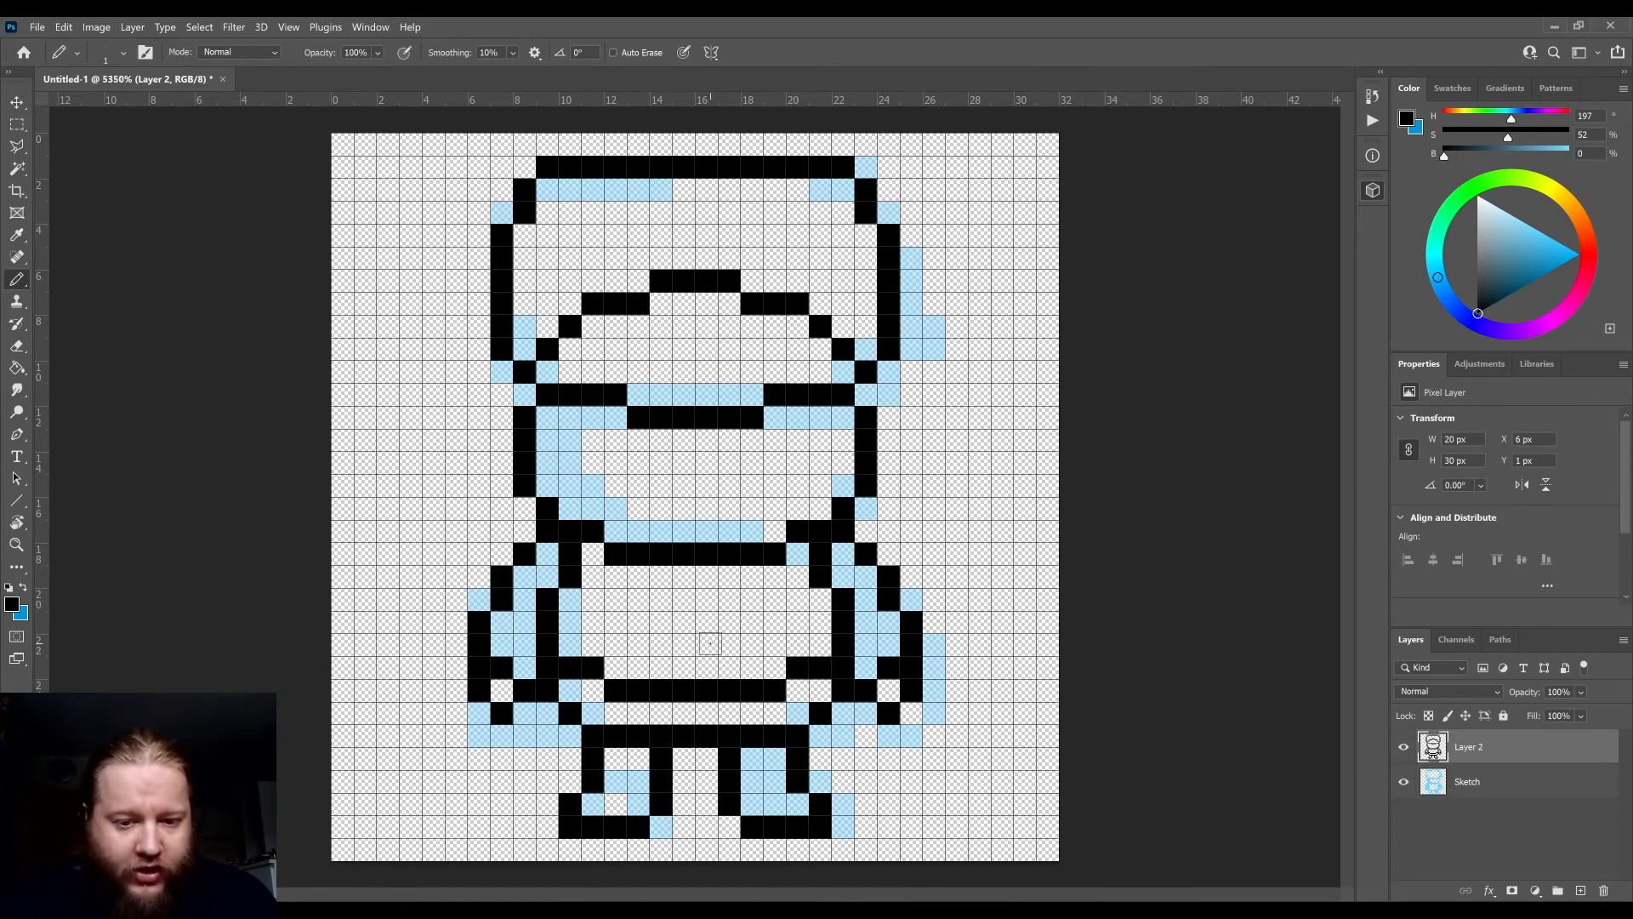
pyautogui.moveTo(683, 645); pyautogui.dragTo(685, 576)
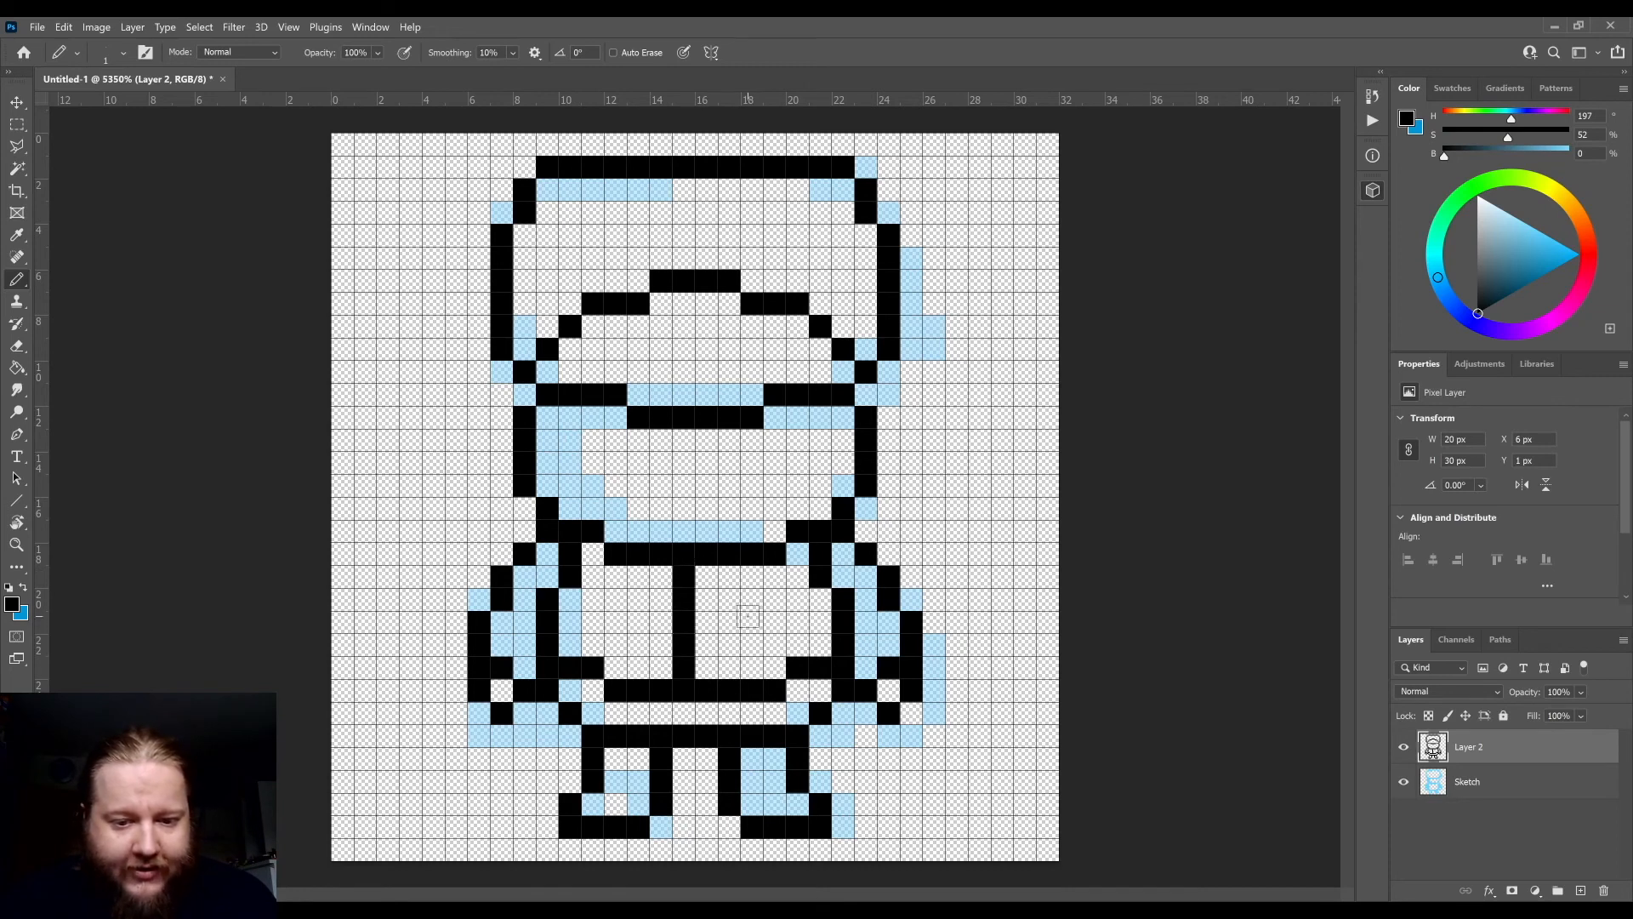
# - Add two single-pixel black buttons right of the jacket's front line and a 2 px wide mouth low in the face
pyautogui.click(729, 645)
pyautogui.click(729, 602)
pyautogui.scroll(-3, 595, 713)
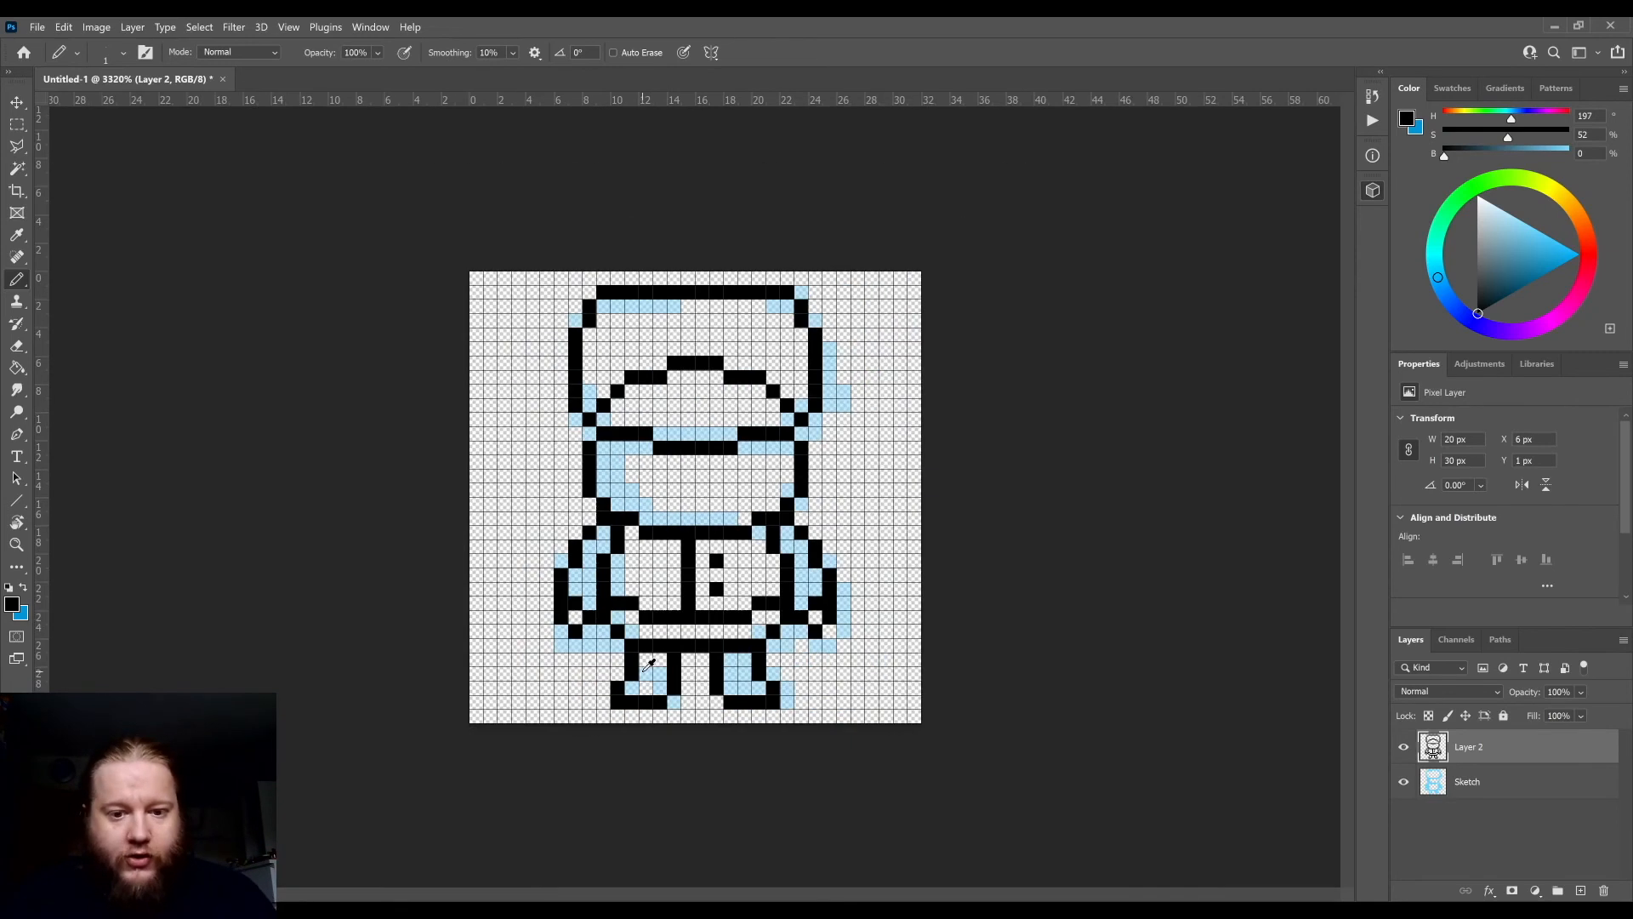
pyautogui.scroll(3, 641, 492)
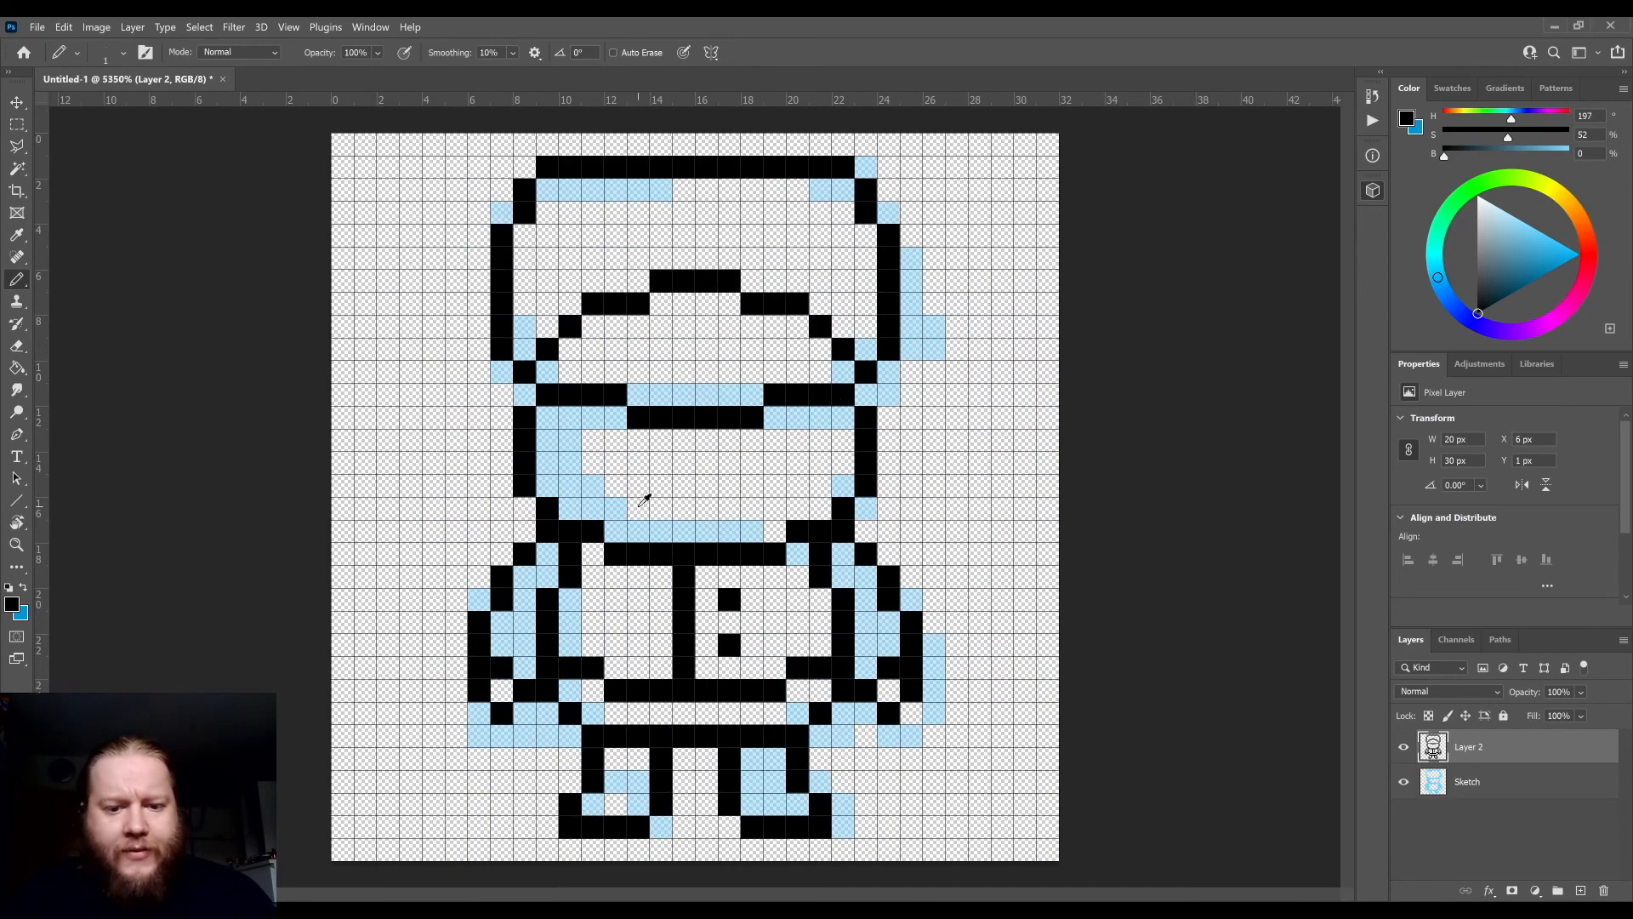
pyautogui.click(694, 508)
pyautogui.click(721, 508)
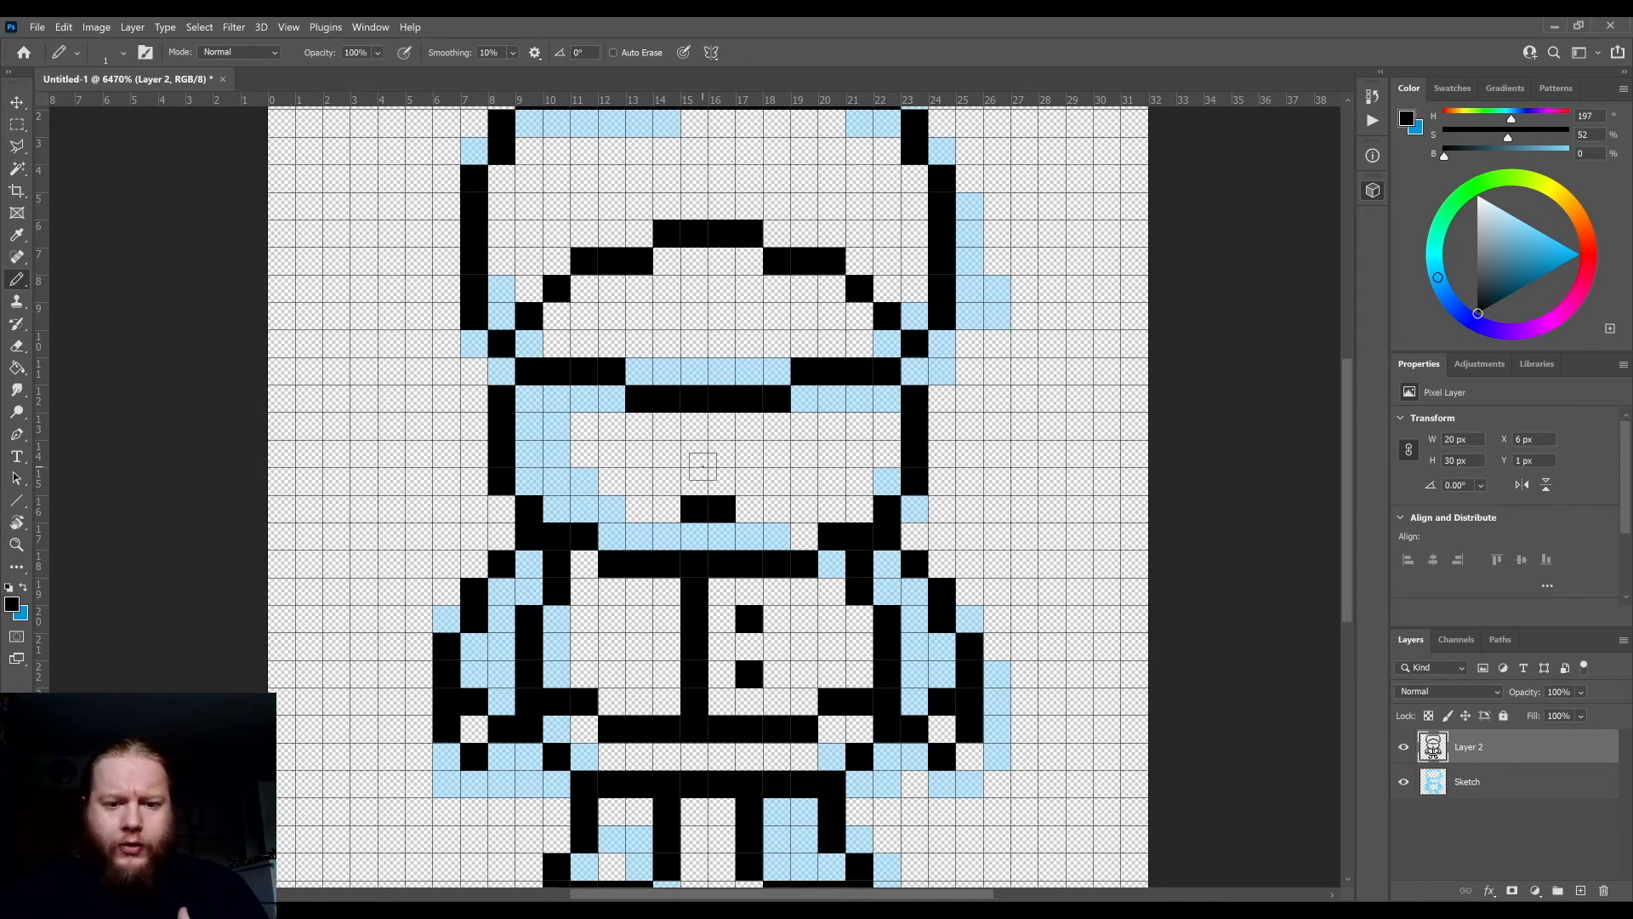
pyautogui.moveTo(694, 452); pyautogui.dragTo(721, 453)
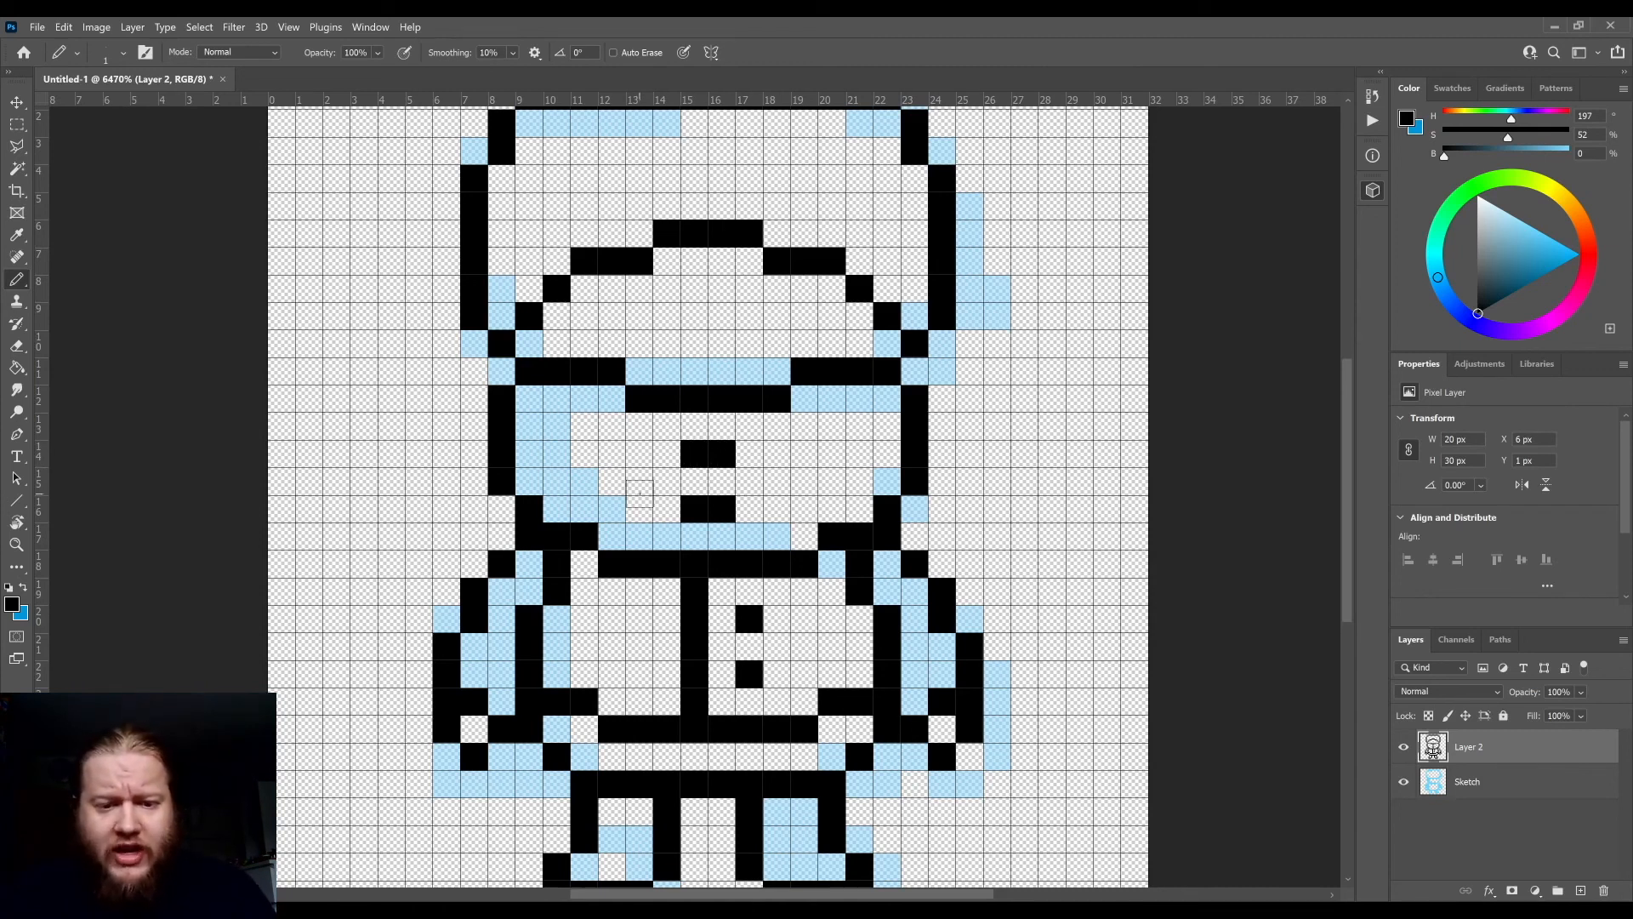
pyautogui.hotkey('ctrl', 'z')
pyautogui.click(721, 453)
pyautogui.click(695, 453)
pyautogui.hotkey('ctrl', 'z')
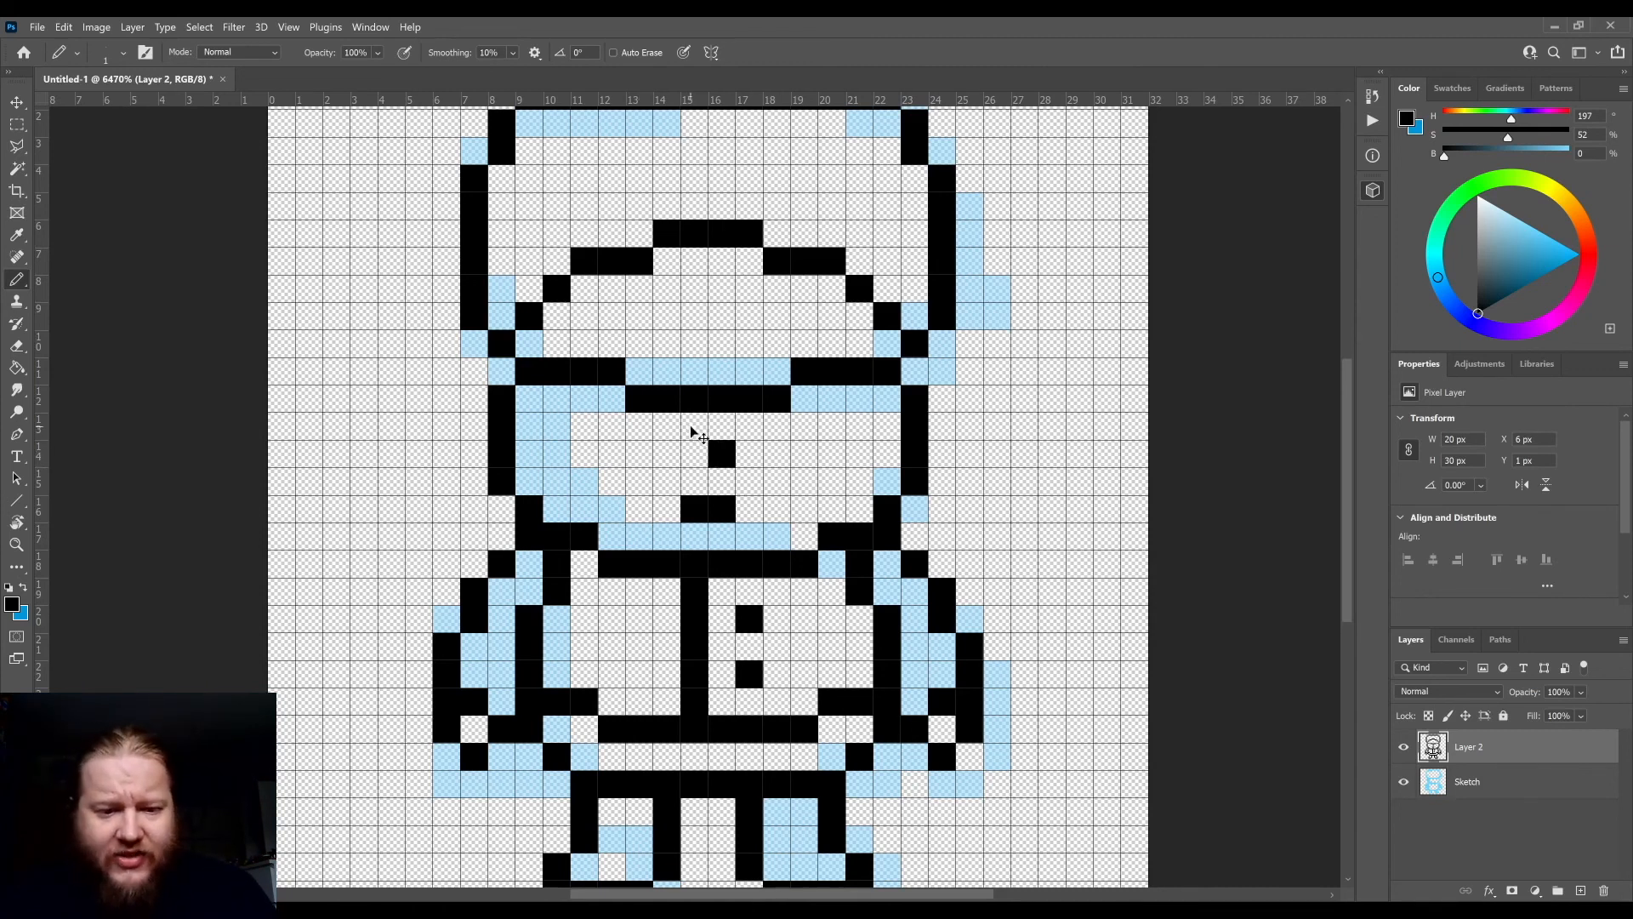
pyautogui.hotkey('ctrl', 'z')
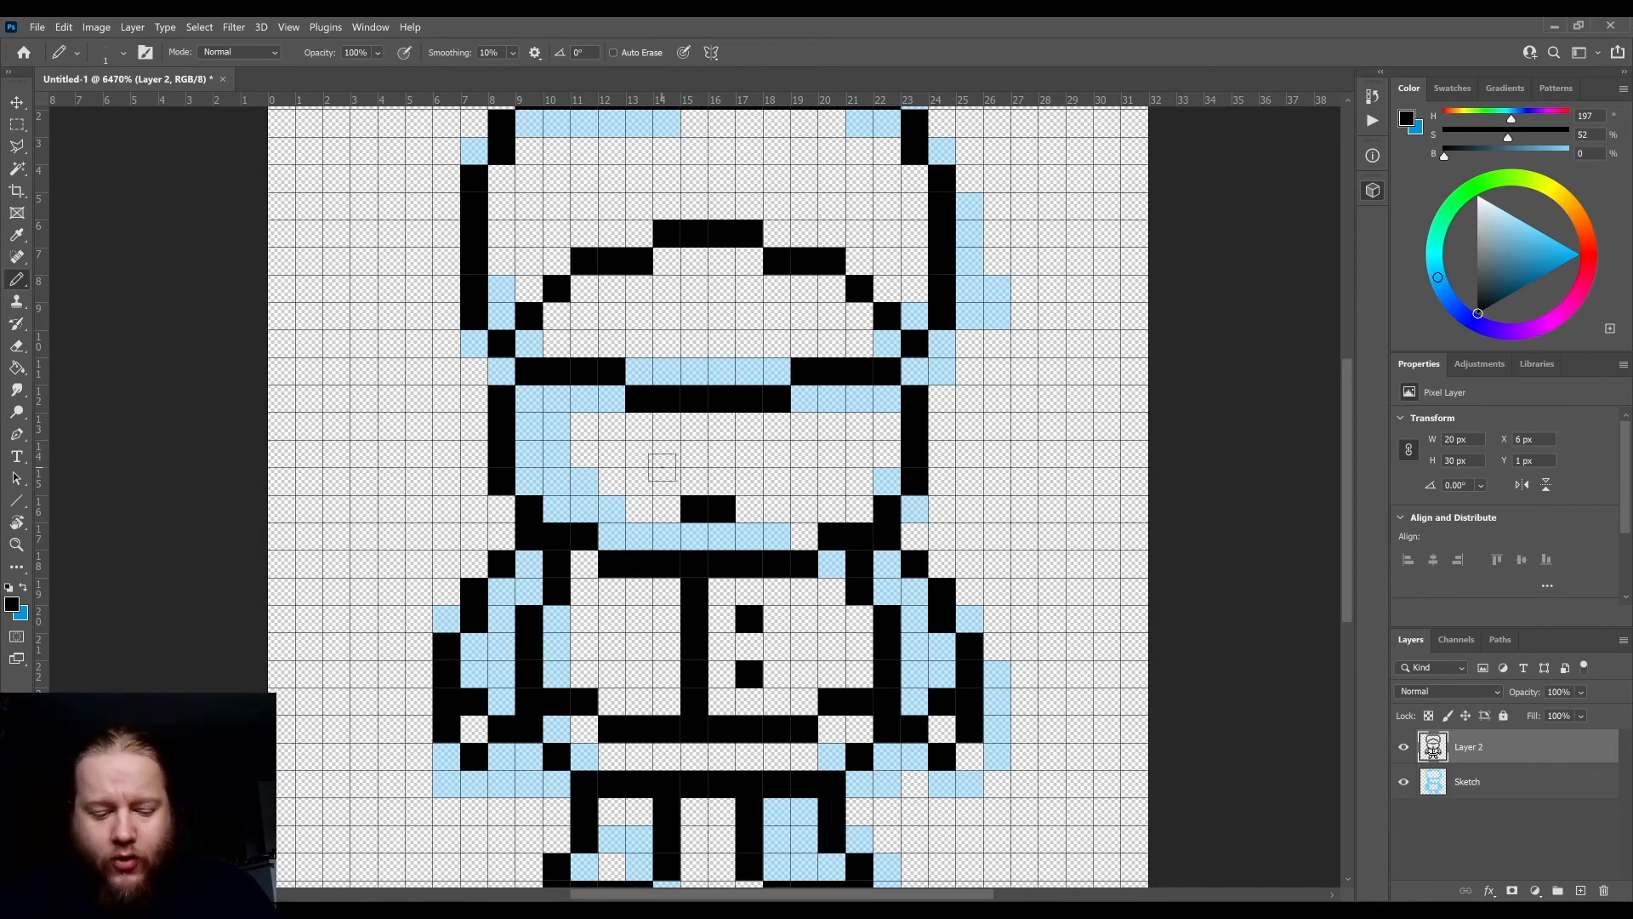
# - Outline the left eye in black below the hat brim, with 2 px tall sides, a 2 px wide bottom and a closed upper corner
pyautogui.scroll(-2, 175, 294)
pyautogui.scroll(2, 197, 258)
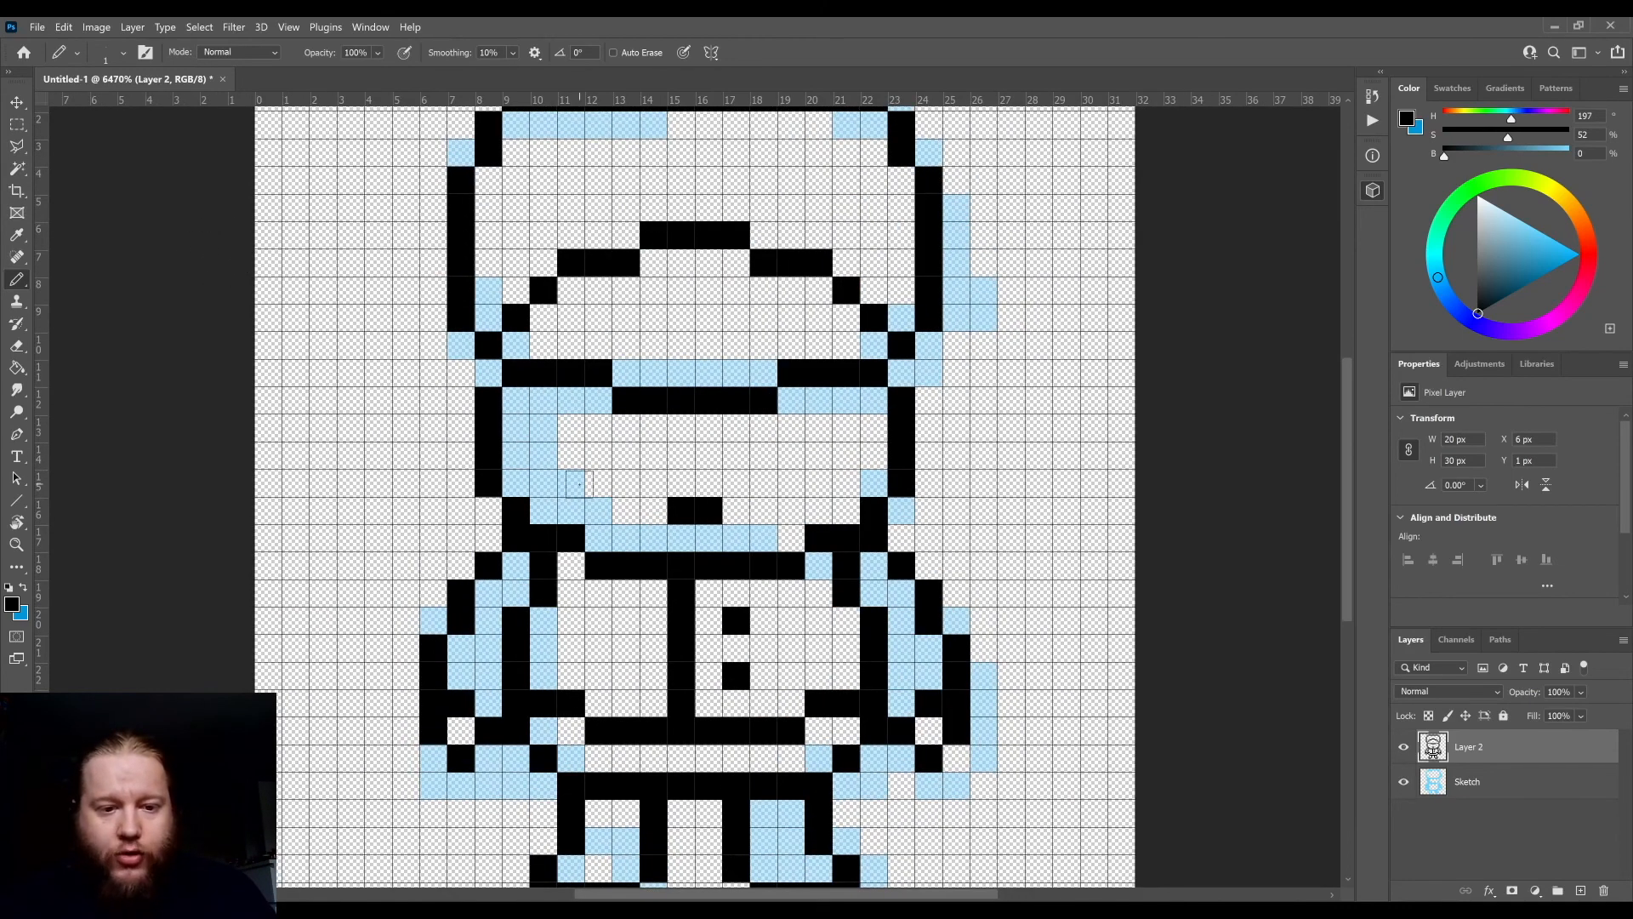
pyautogui.click(570, 428)
pyautogui.click(570, 454)
pyautogui.click(597, 481)
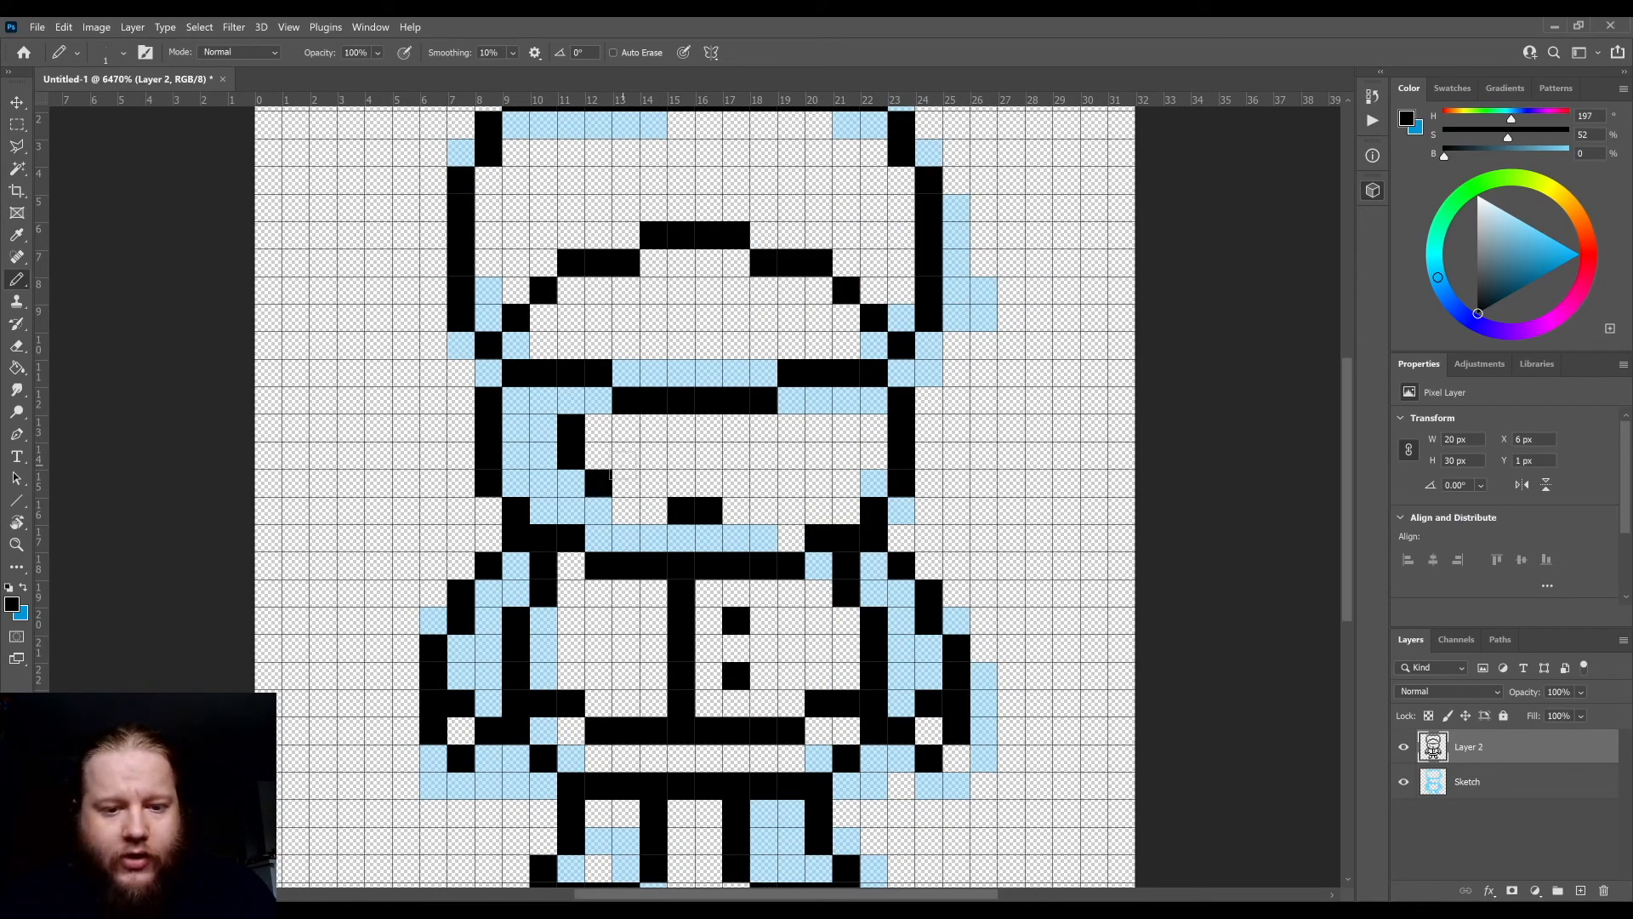
pyautogui.moveTo(653, 427); pyautogui.dragTo(653, 454)
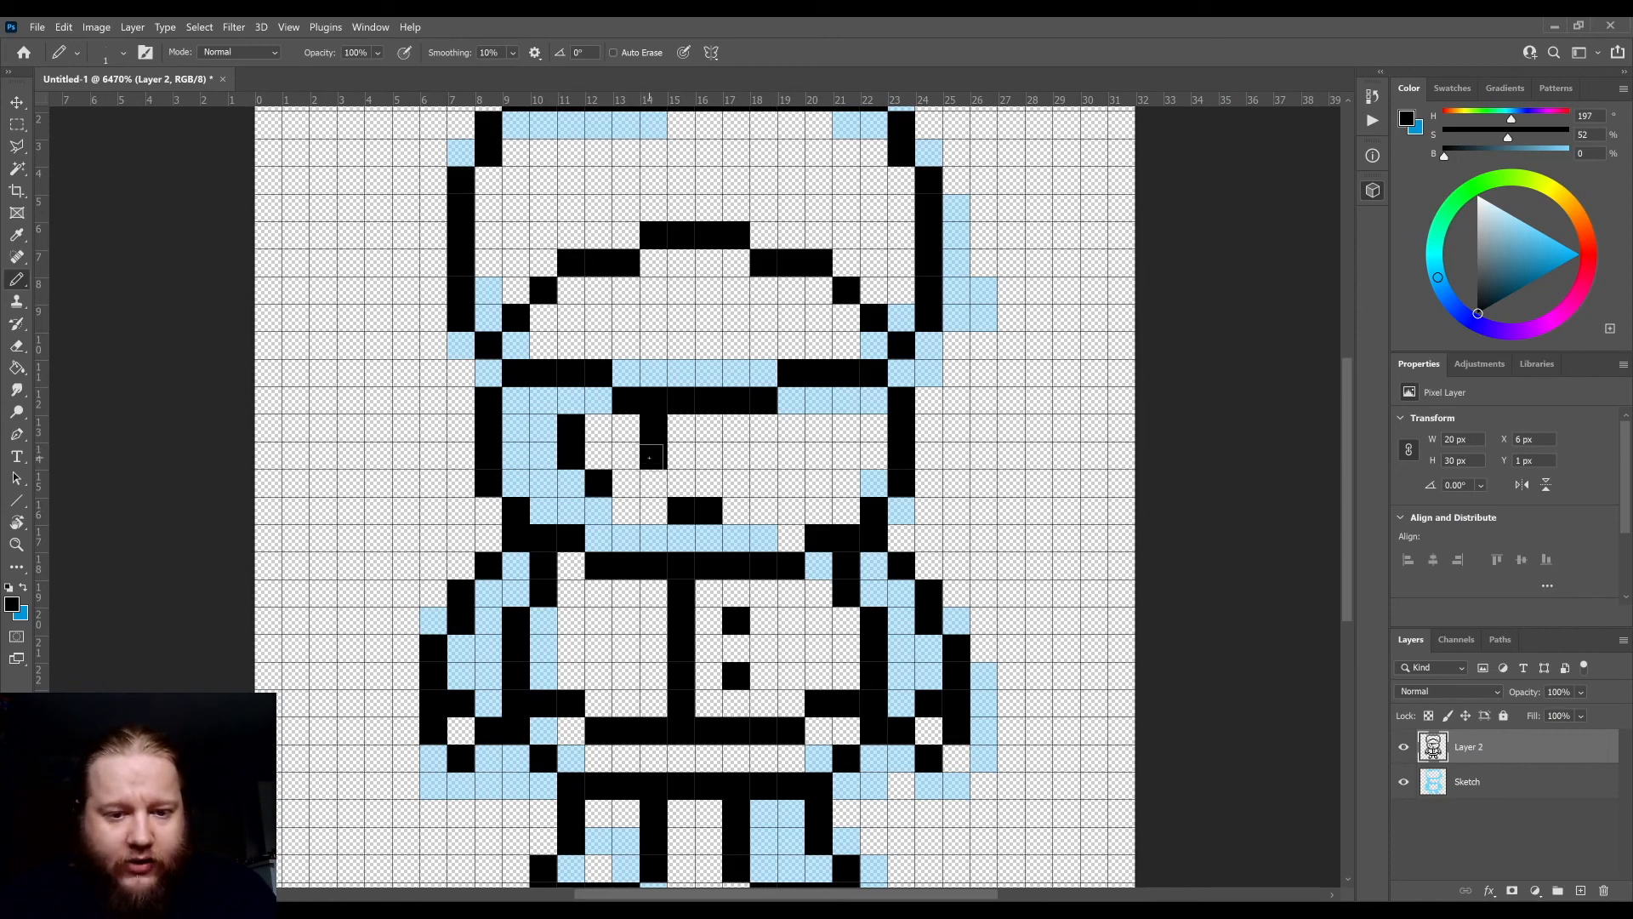
pyautogui.click(627, 481)
pyautogui.click(599, 400)
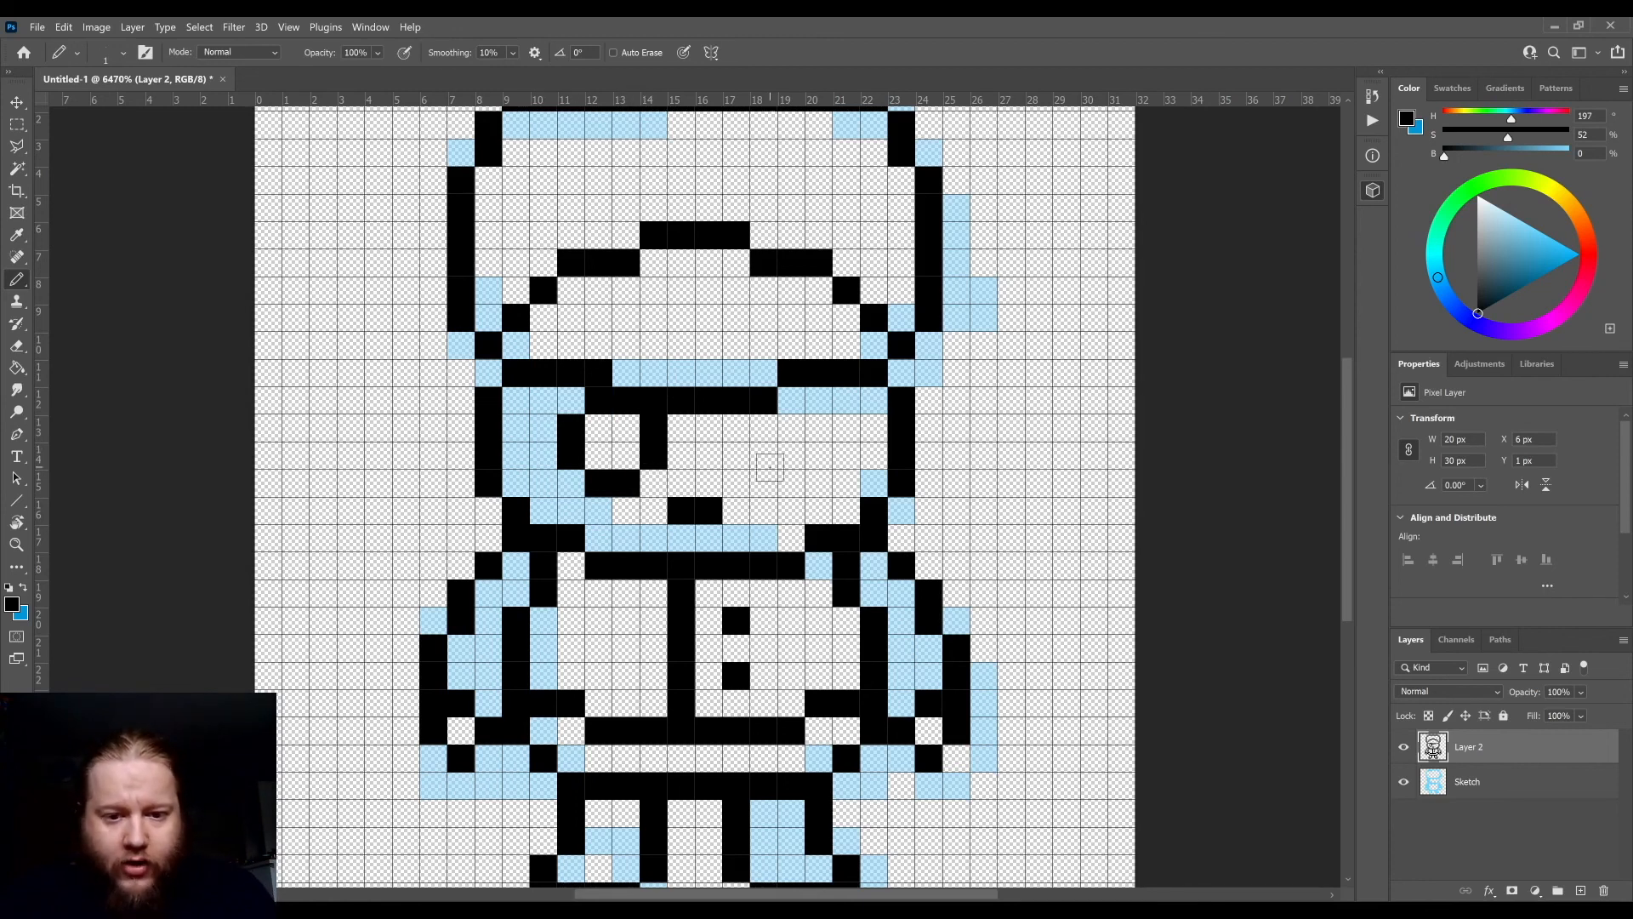
# - Outline a matching right eye in black with 2 px tall sides and a 2 px wide bottom, extending the brim line one pixel over it
pyautogui.moveTo(737, 455); pyautogui.dragTo(737, 427)
pyautogui.click(764, 481)
pyautogui.click(791, 481)
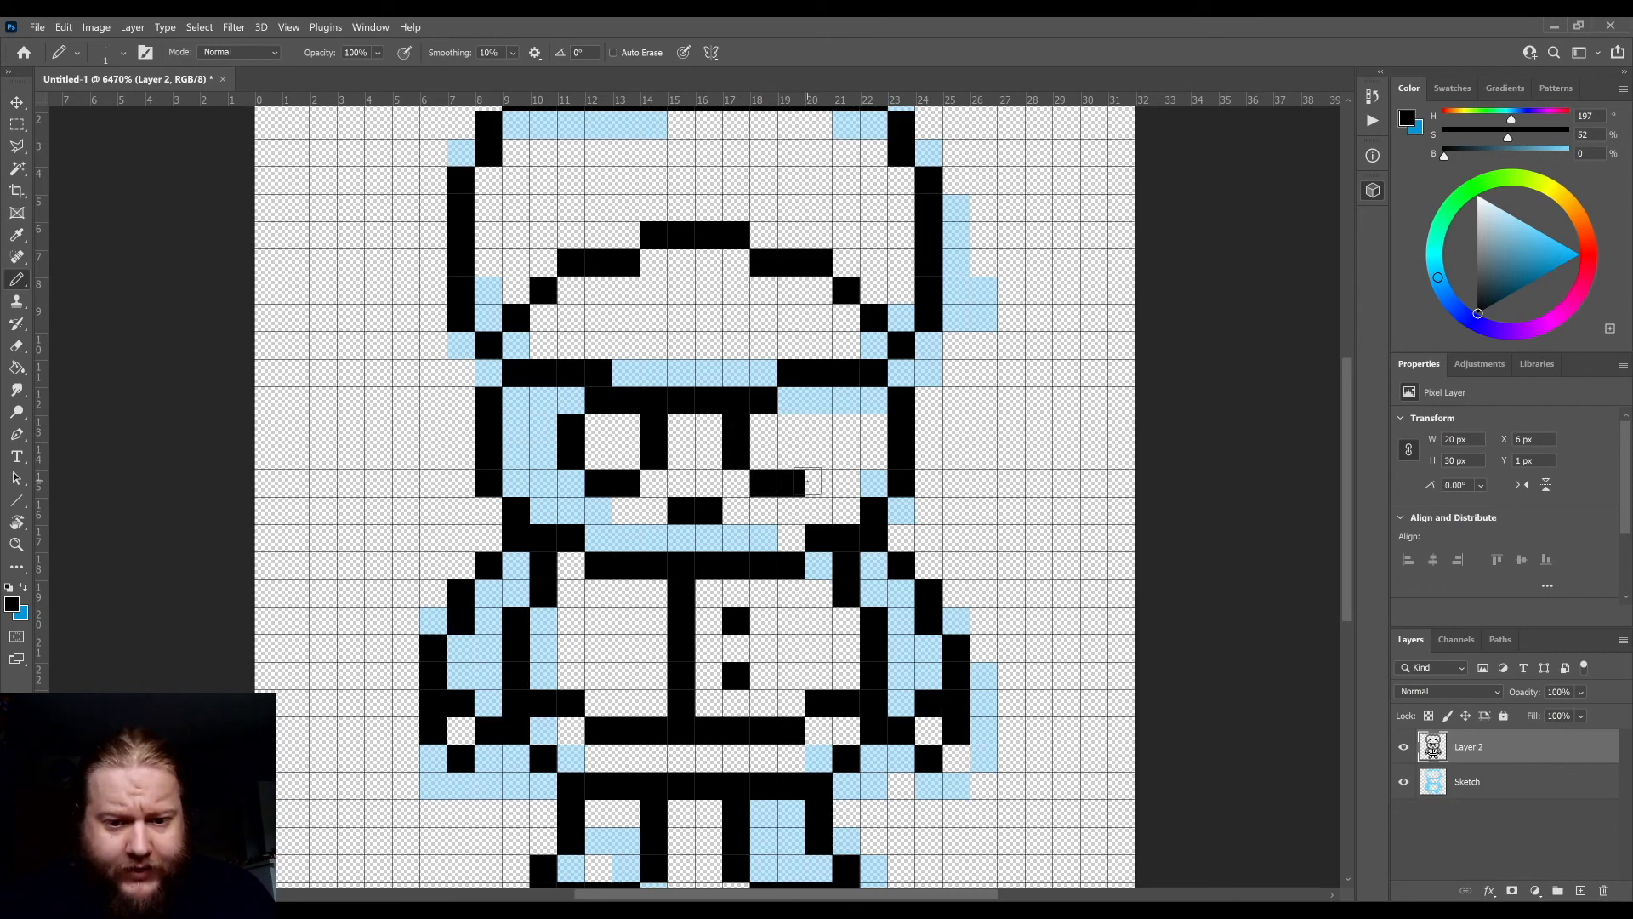
pyautogui.click(818, 454)
pyautogui.click(818, 427)
pyautogui.click(791, 401)
# - Hide the Sketch layer to check the black outline of the whole character on its own
pyautogui.scroll(-2, 791, 519)
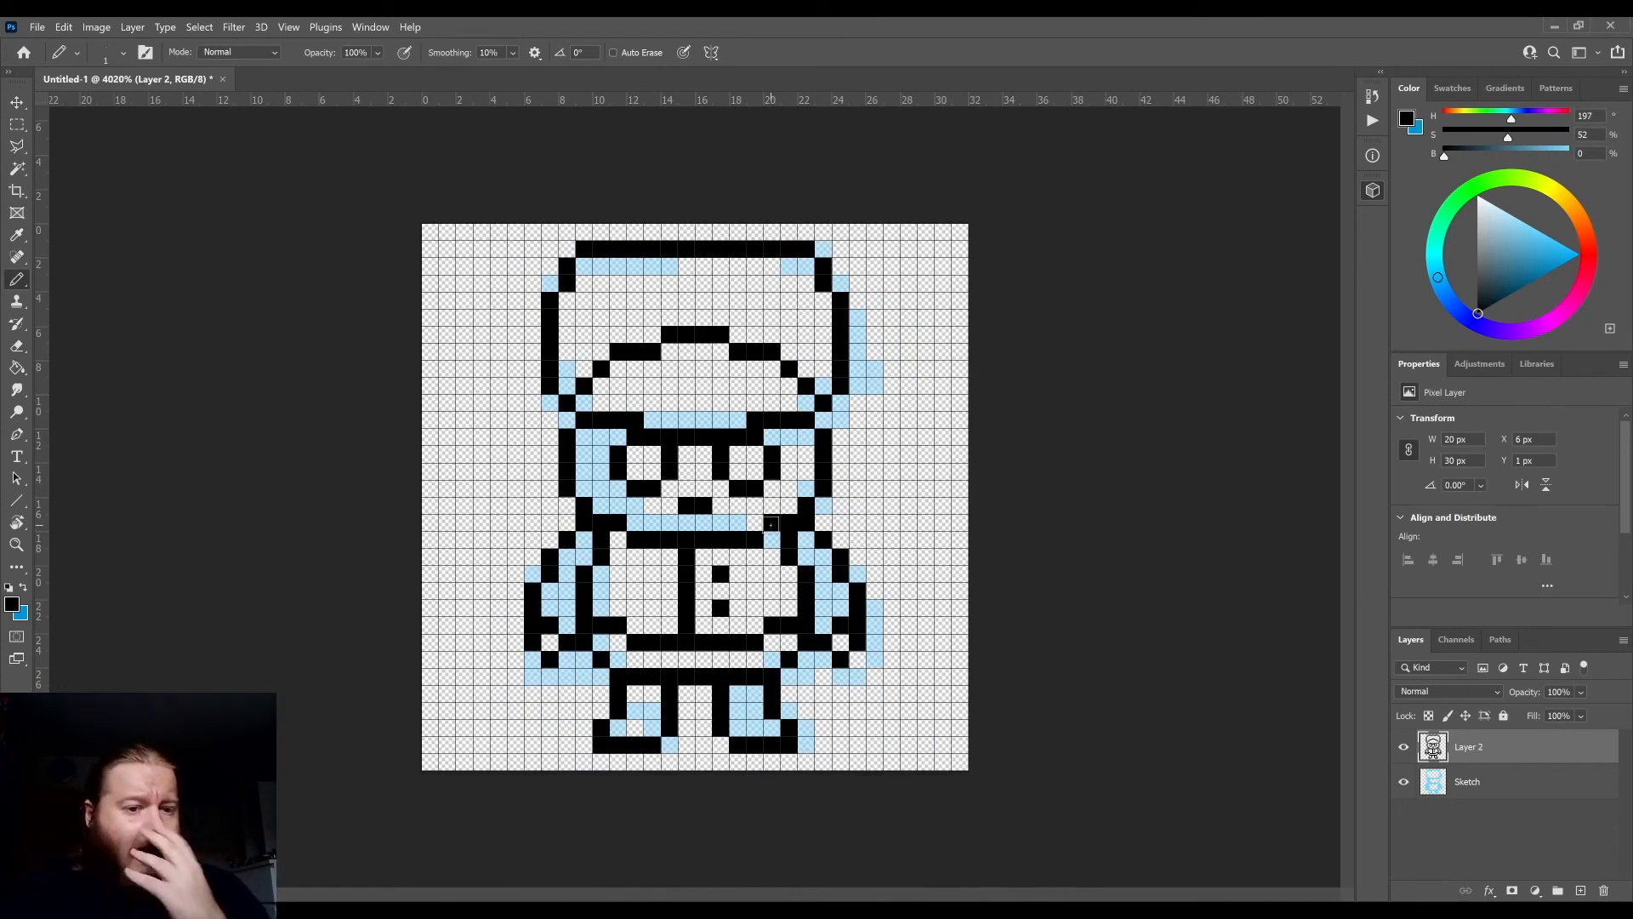
pyautogui.scroll(3, 764, 520)
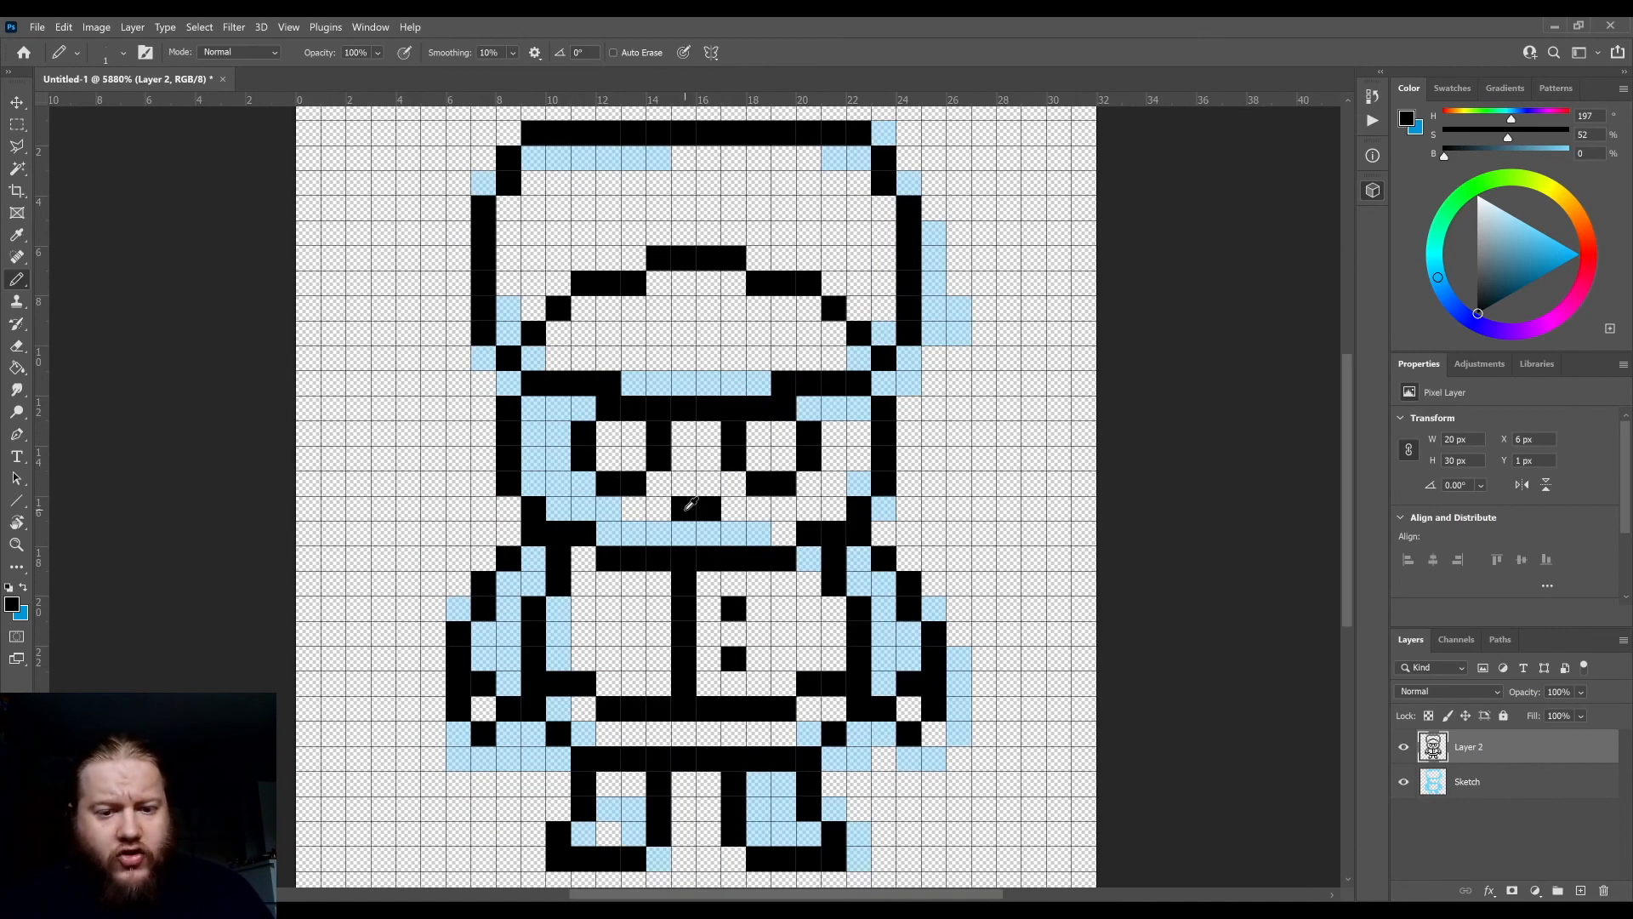
pyautogui.scroll(-2, 757, 527)
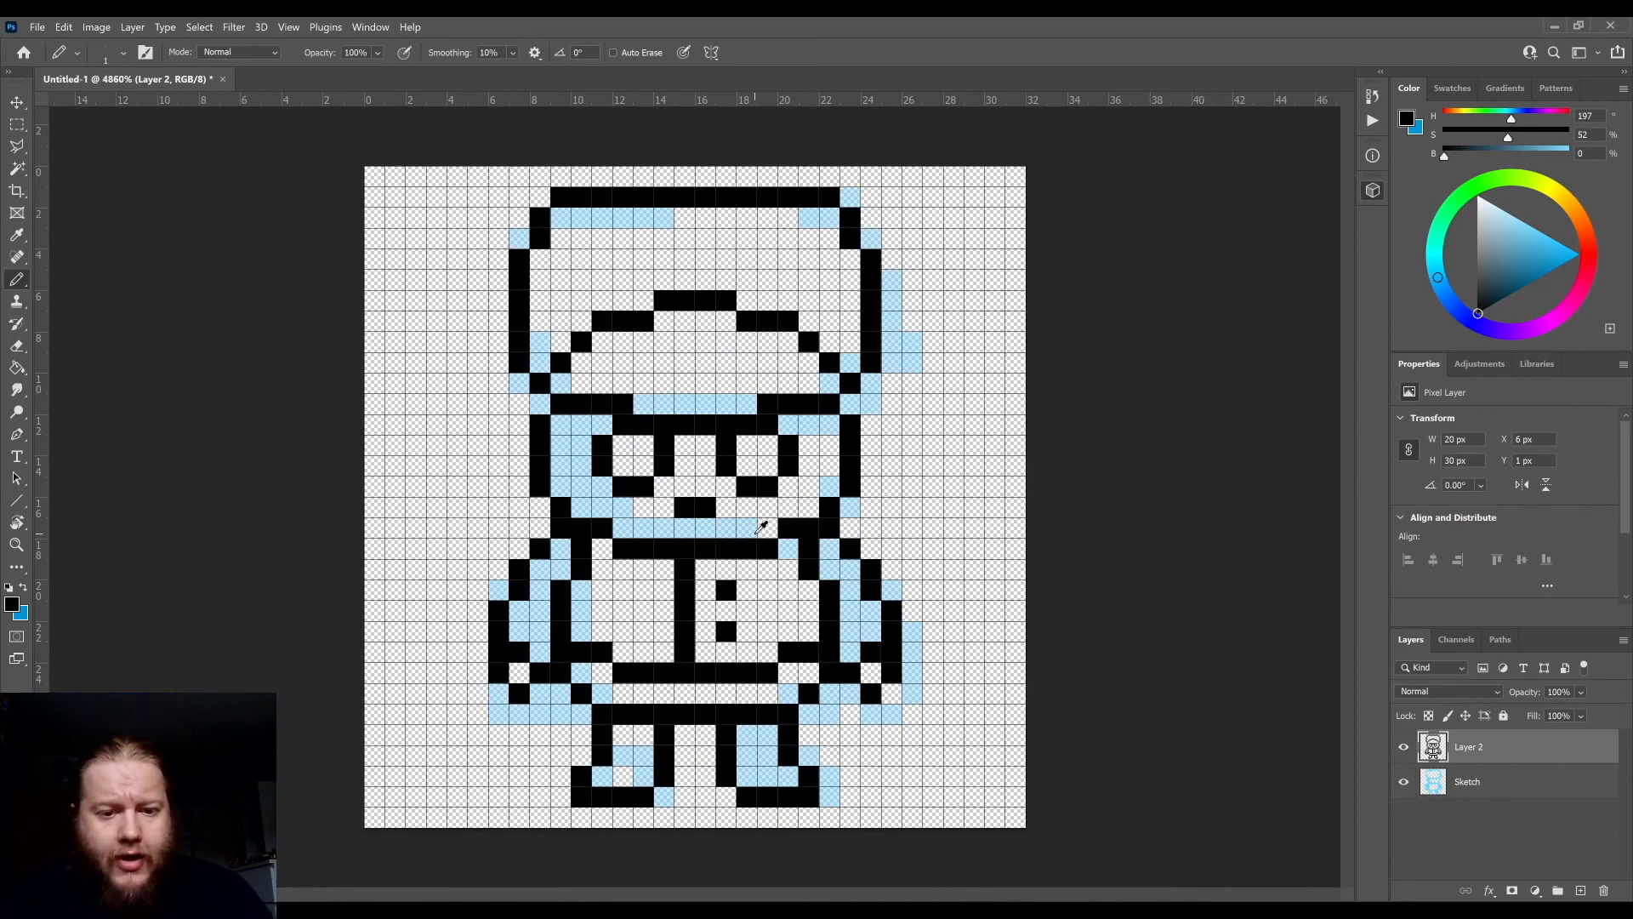
pyautogui.click(1403, 782)
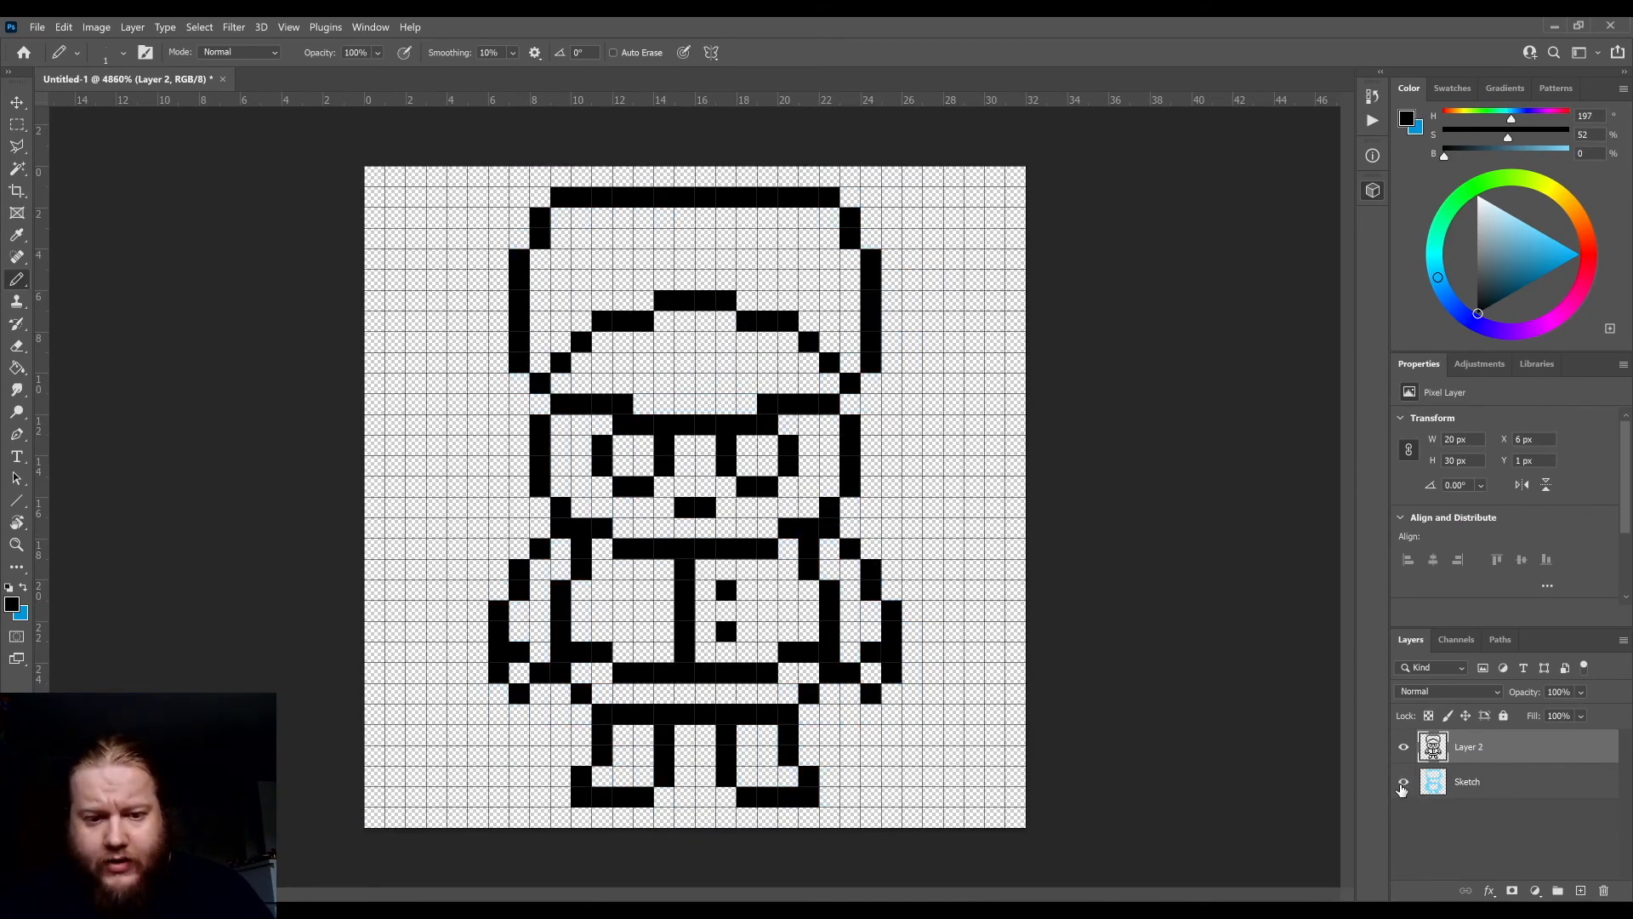